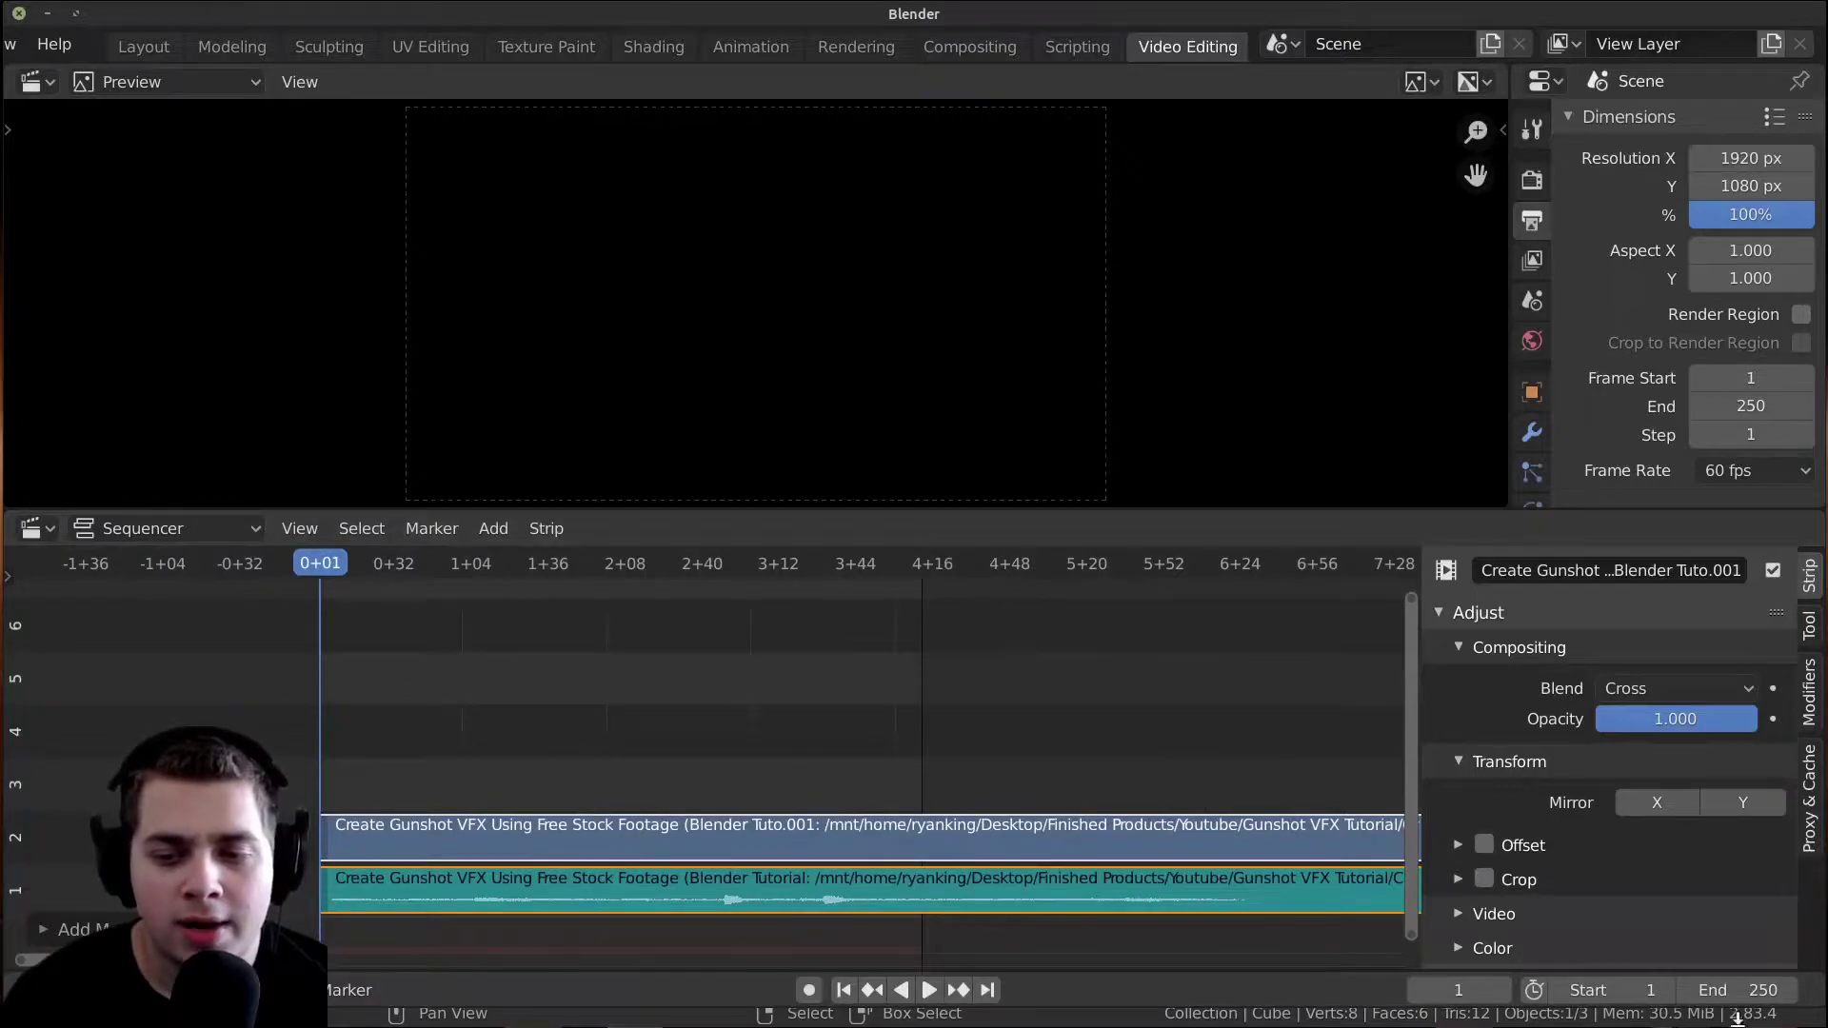
Set the scene's end frame to 487 and play the footage to find where the opening shot ends.
left_click_drag(1737, 990, 1814, 991)
middle_click_drag(968, 895, 925, 825)
key("space")
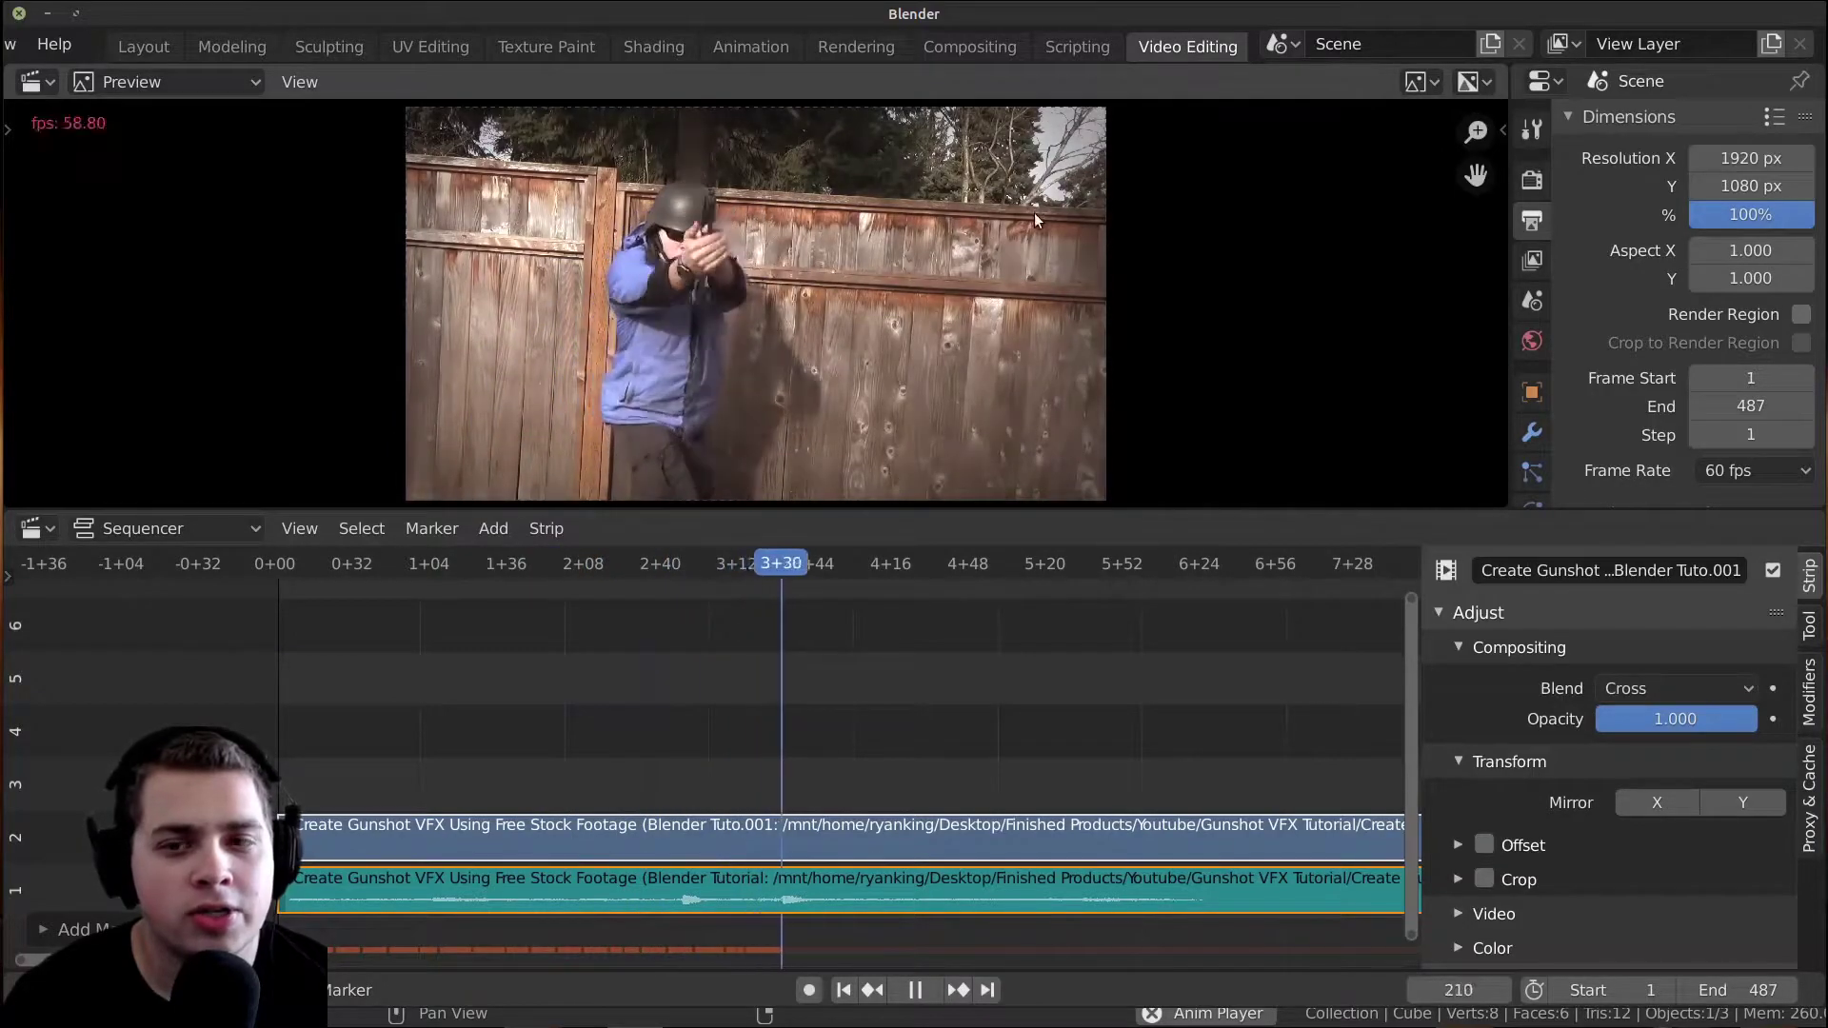
key("space")
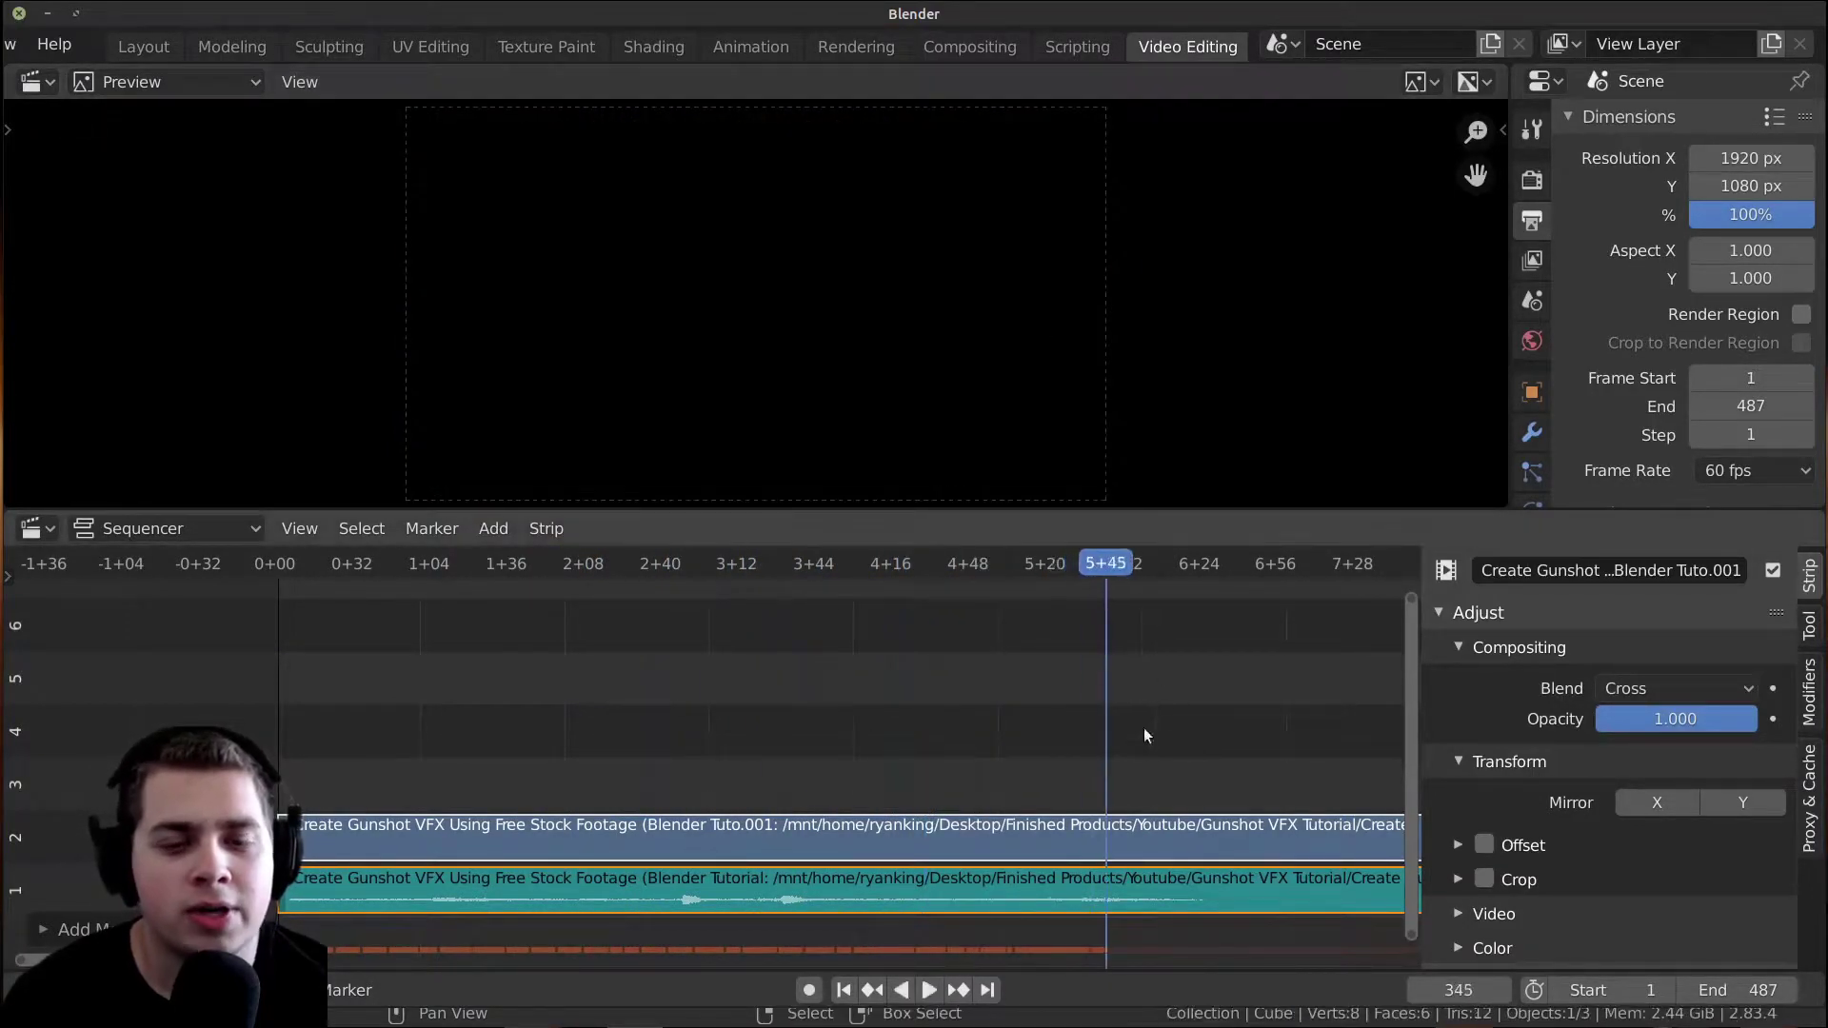
Shorten the scene's frame range to end at frame 353, just after the opening shot.
middle_click_drag(1053, 702, 1026, 699)
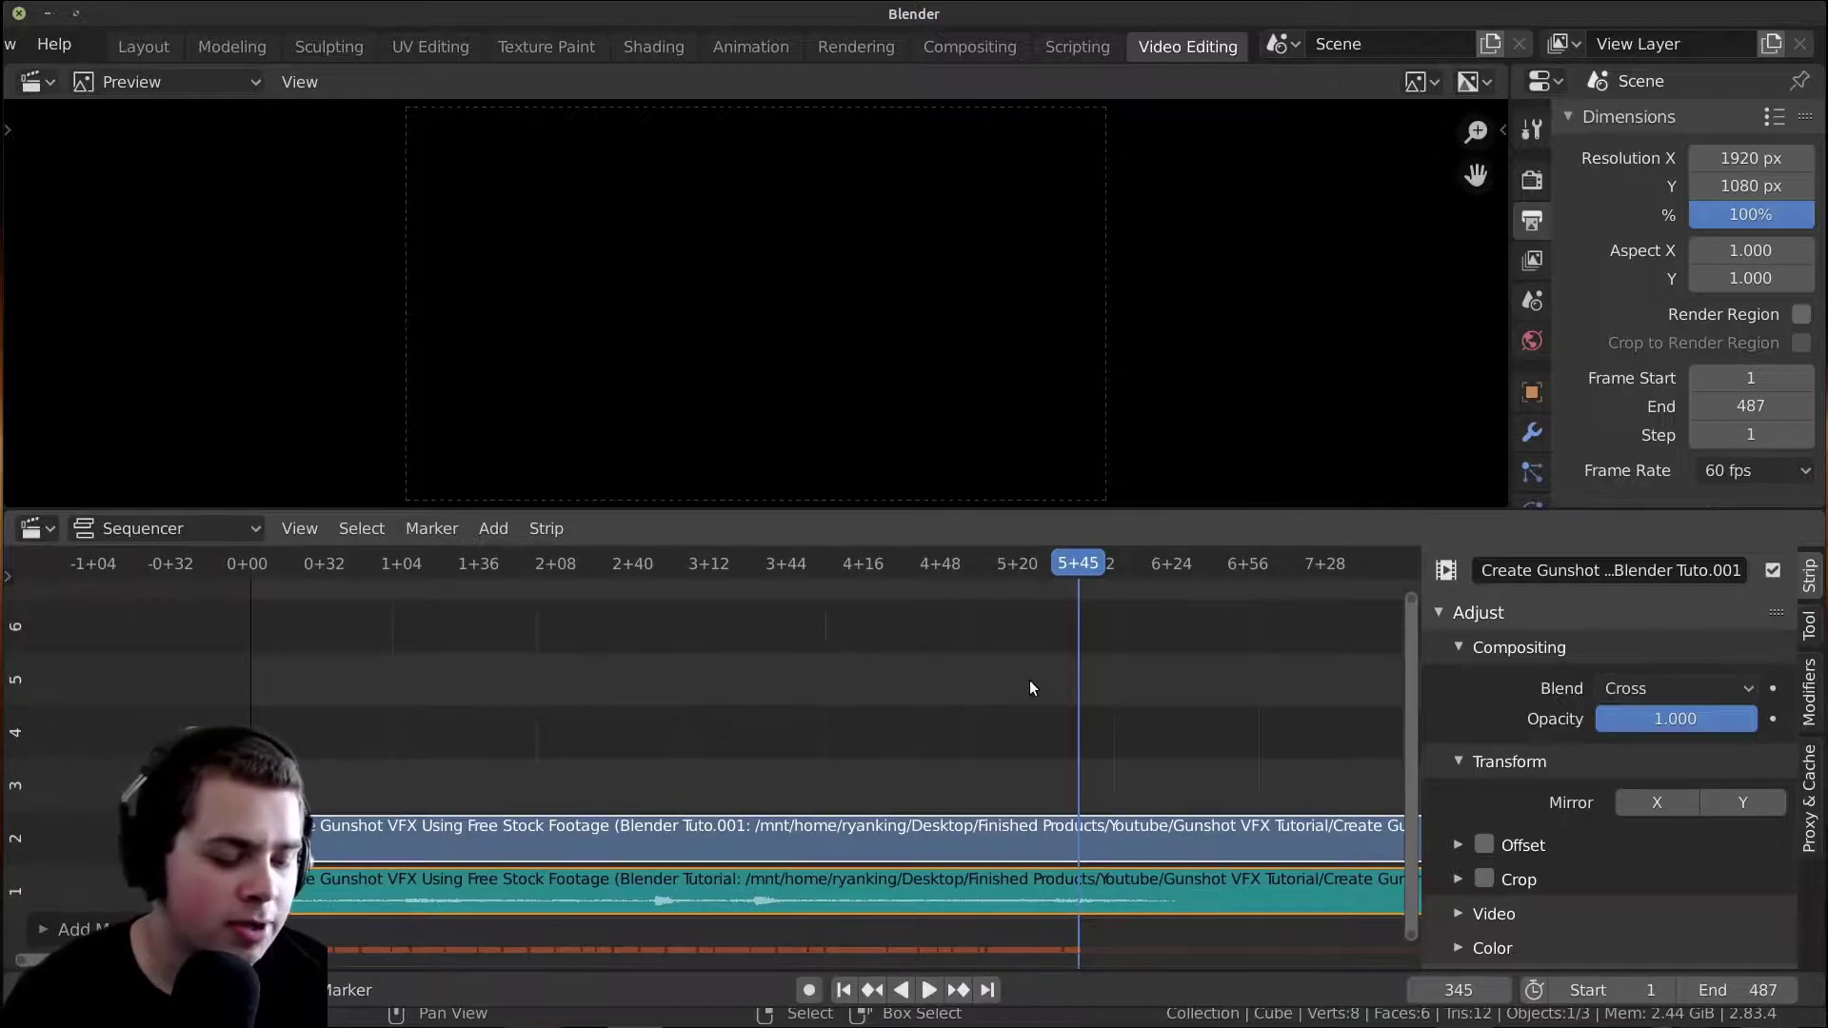
key("ctrl+End")
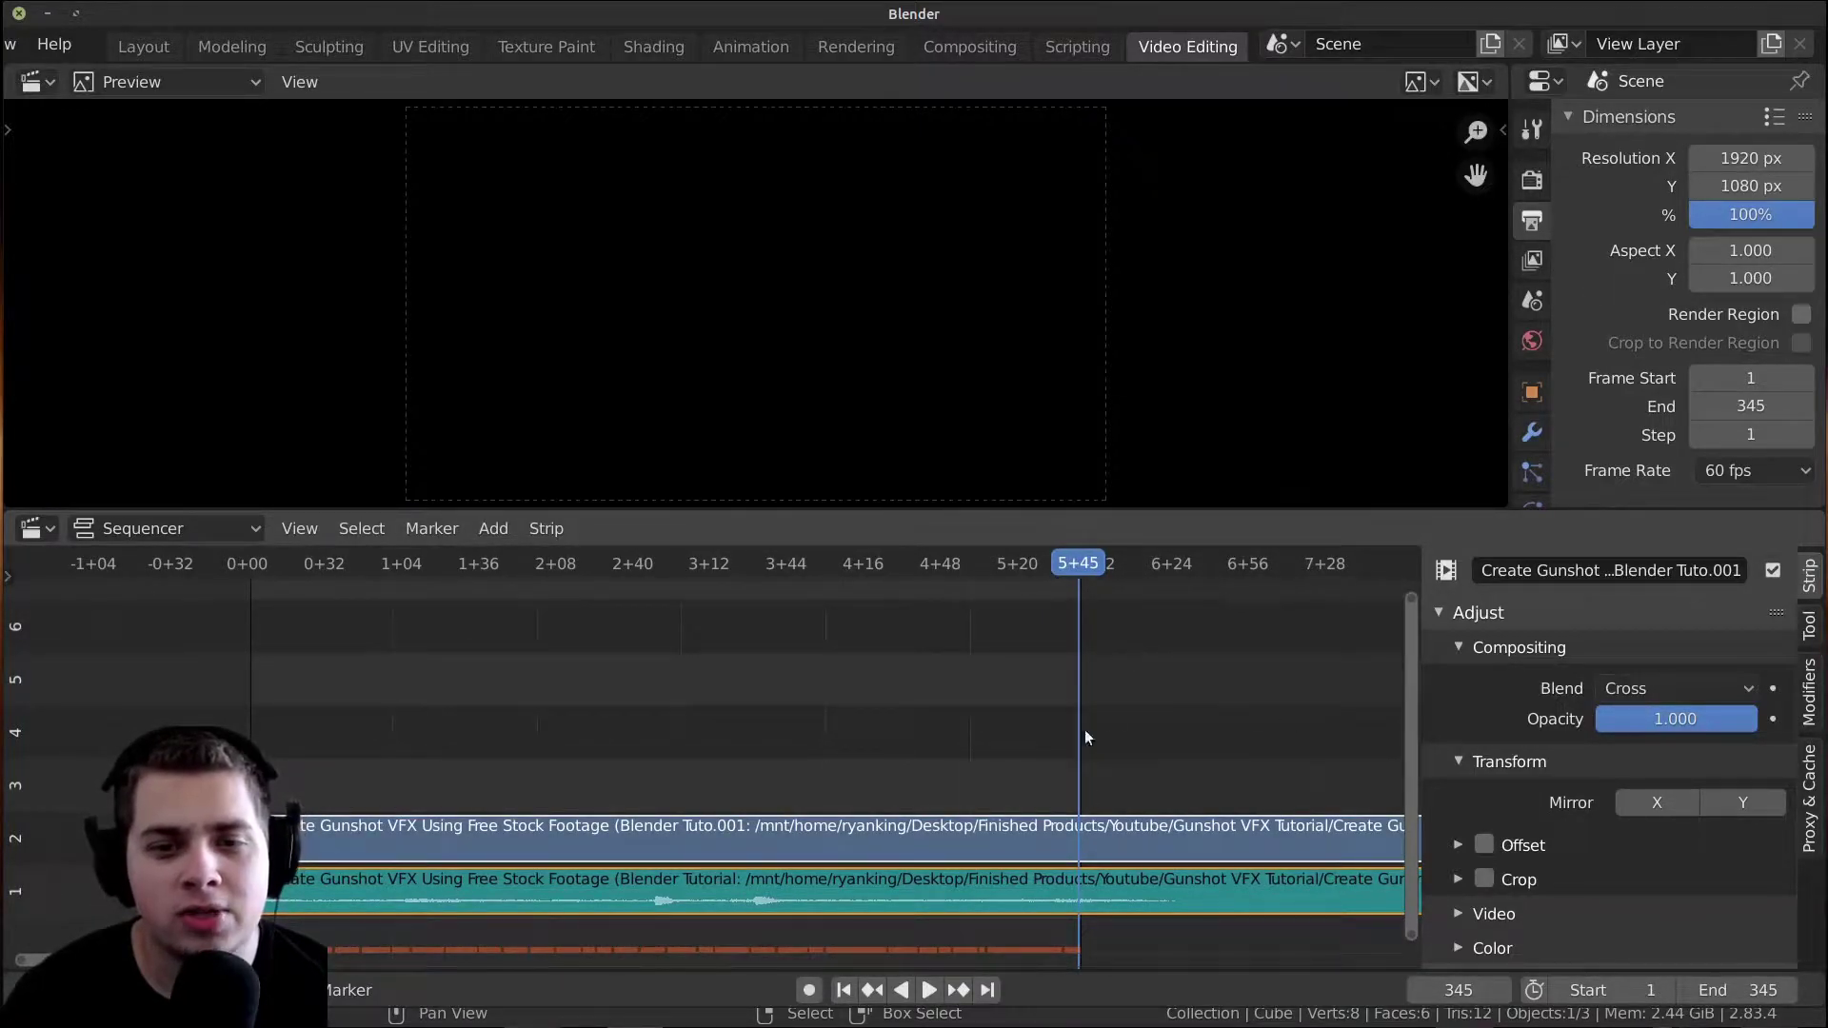
scroll(1047, 881, "up", 2)
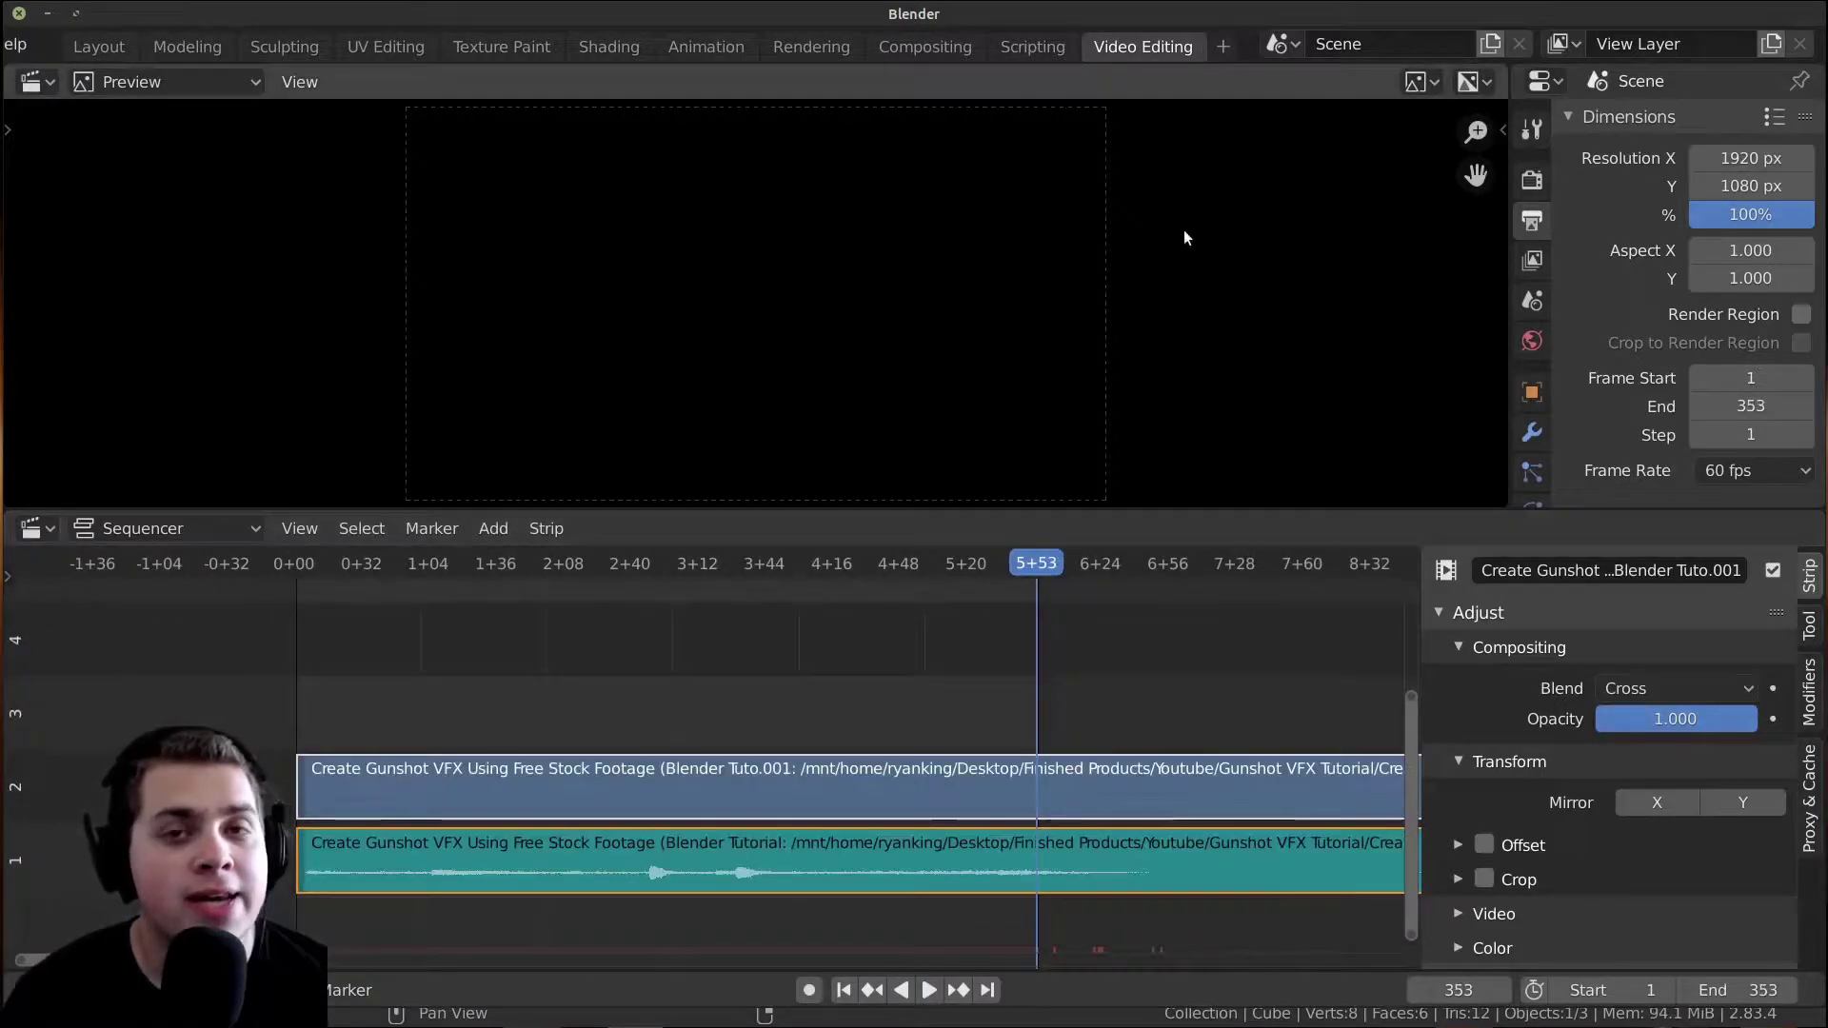
Add a Masking workspace from the VFX category and make it the active workspace.
left_click(1219, 47)
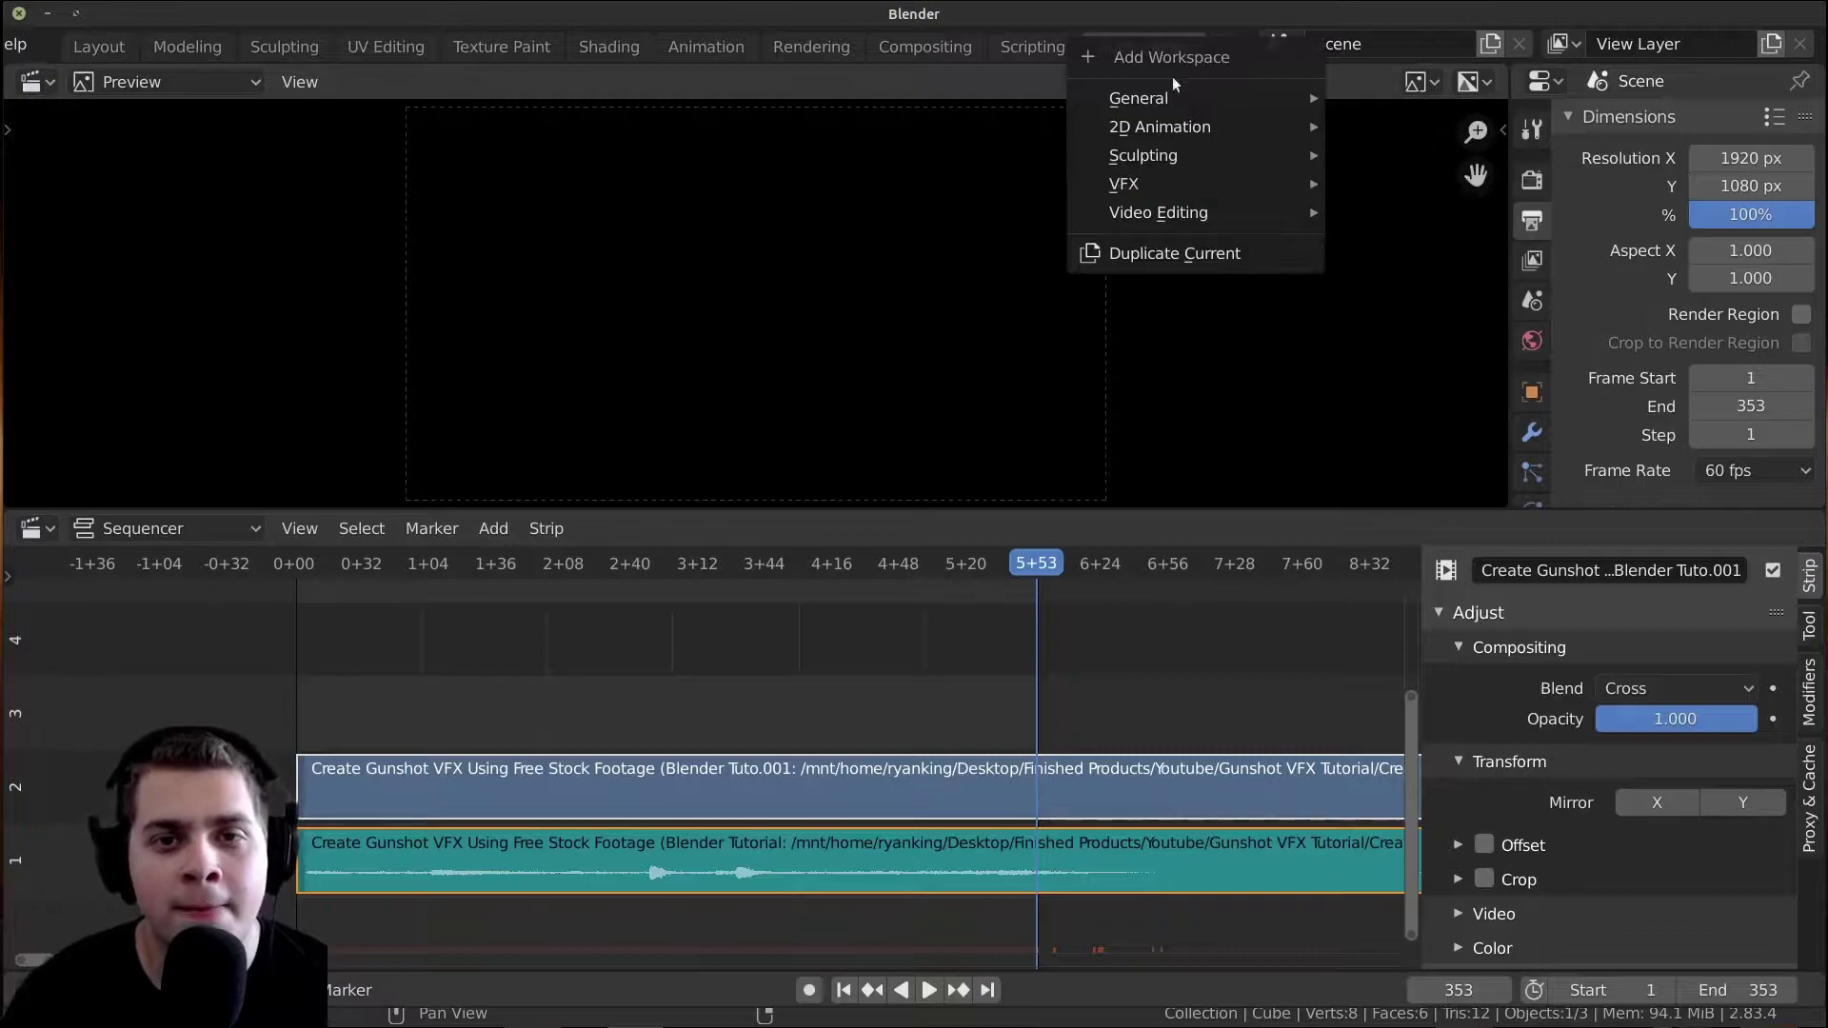
mouse_move(1145, 186)
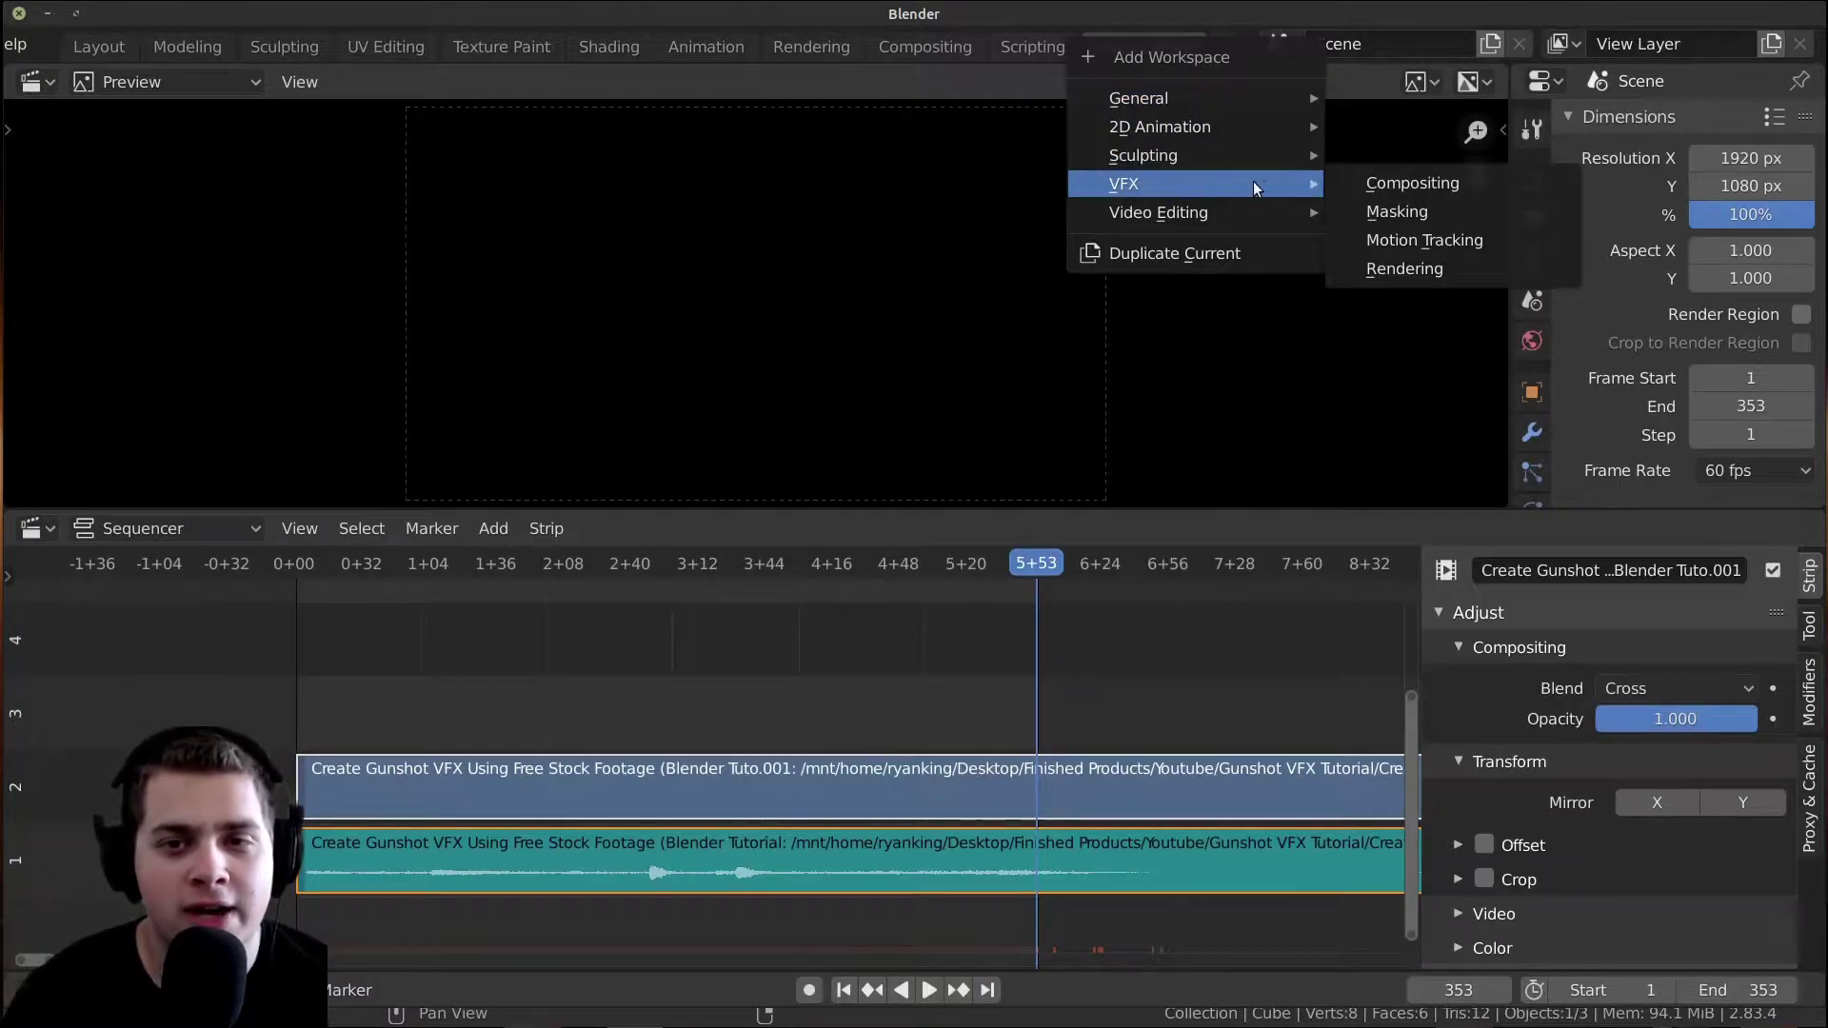
left_click(1396, 212)
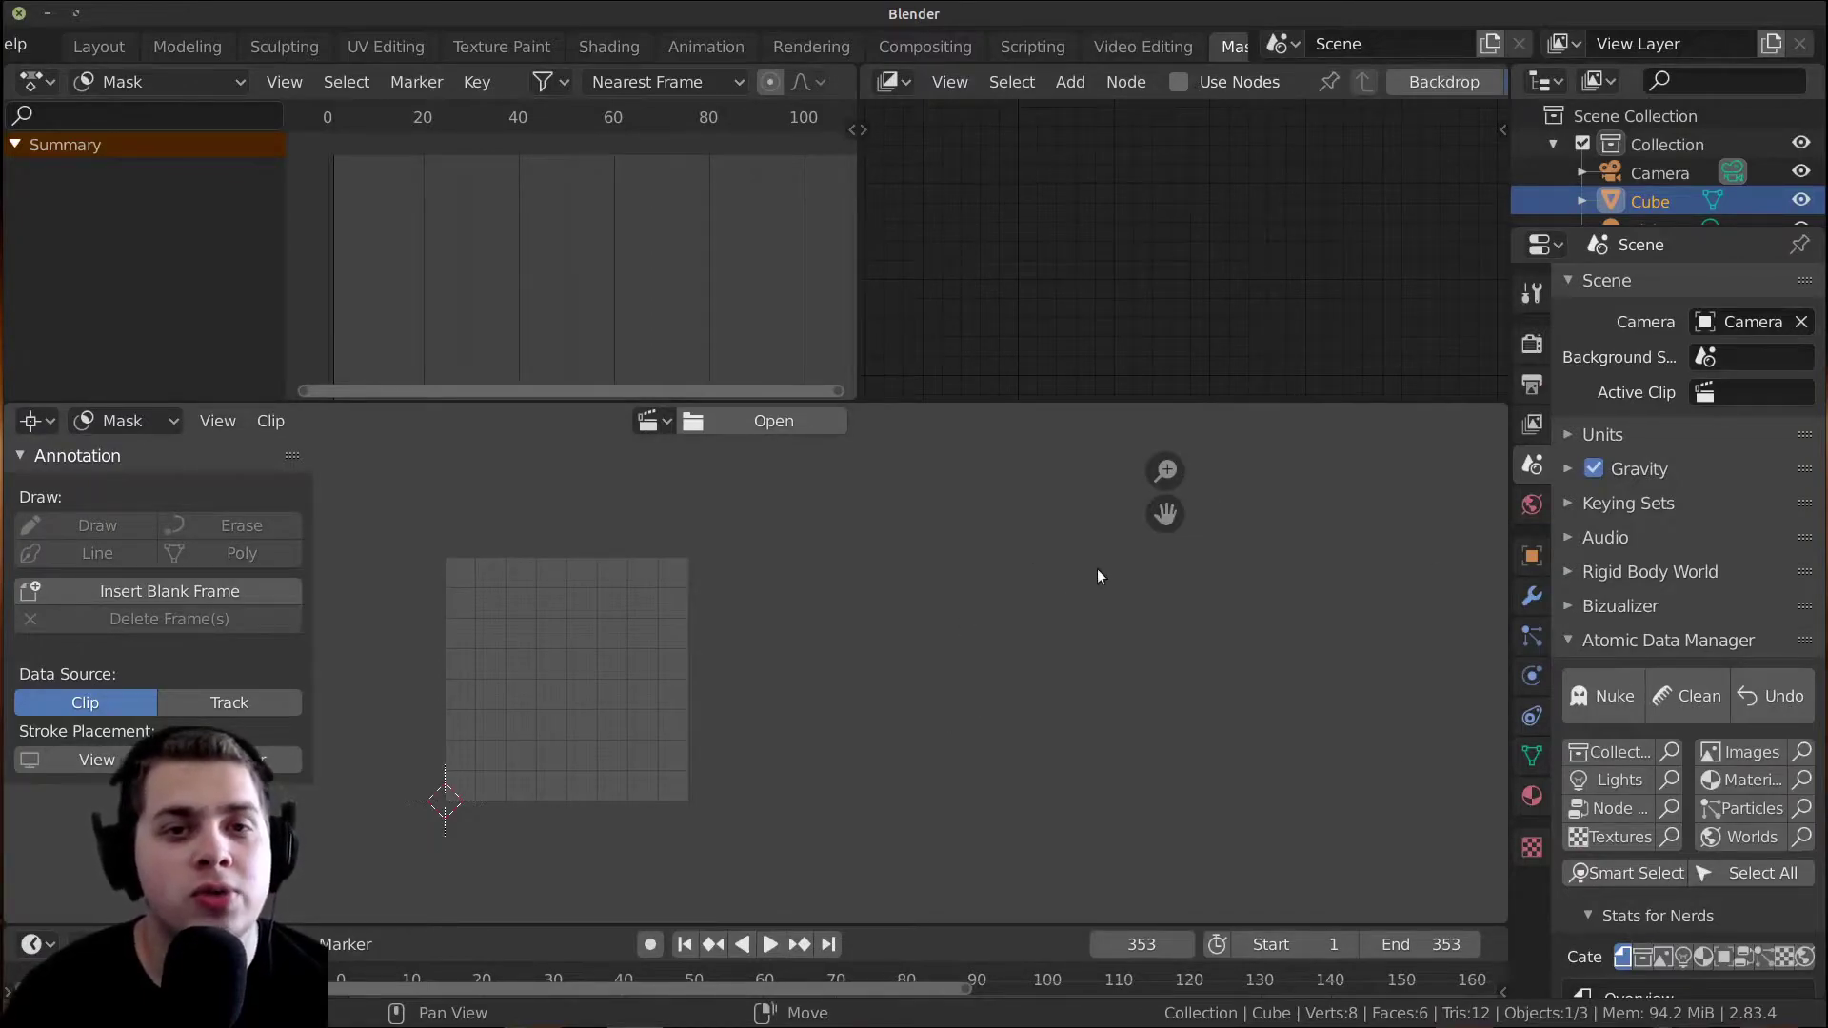
scroll(1109, 52, "right", 2)
left_click(1071, 48)
left_click(1176, 46)
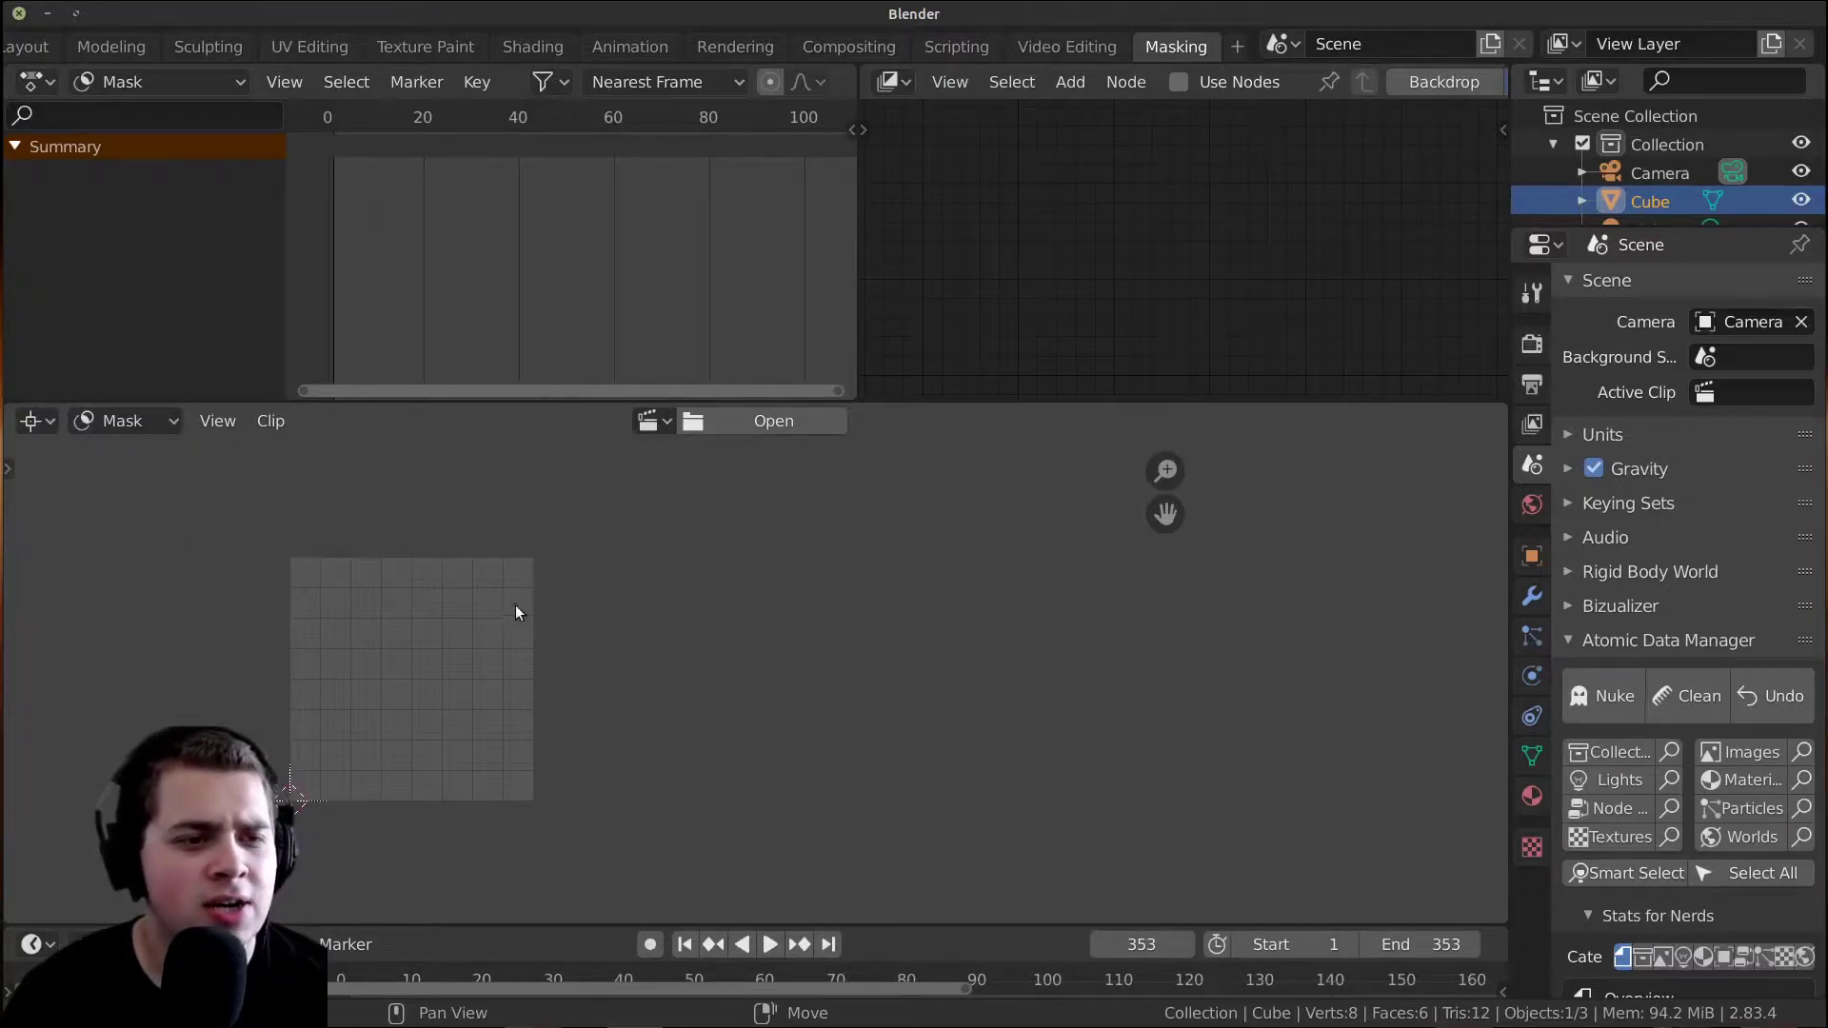
Rearrange the workspace so only the mask clip editor, without its tool shelf, and a taller timeline remain in the main area.
key("t")
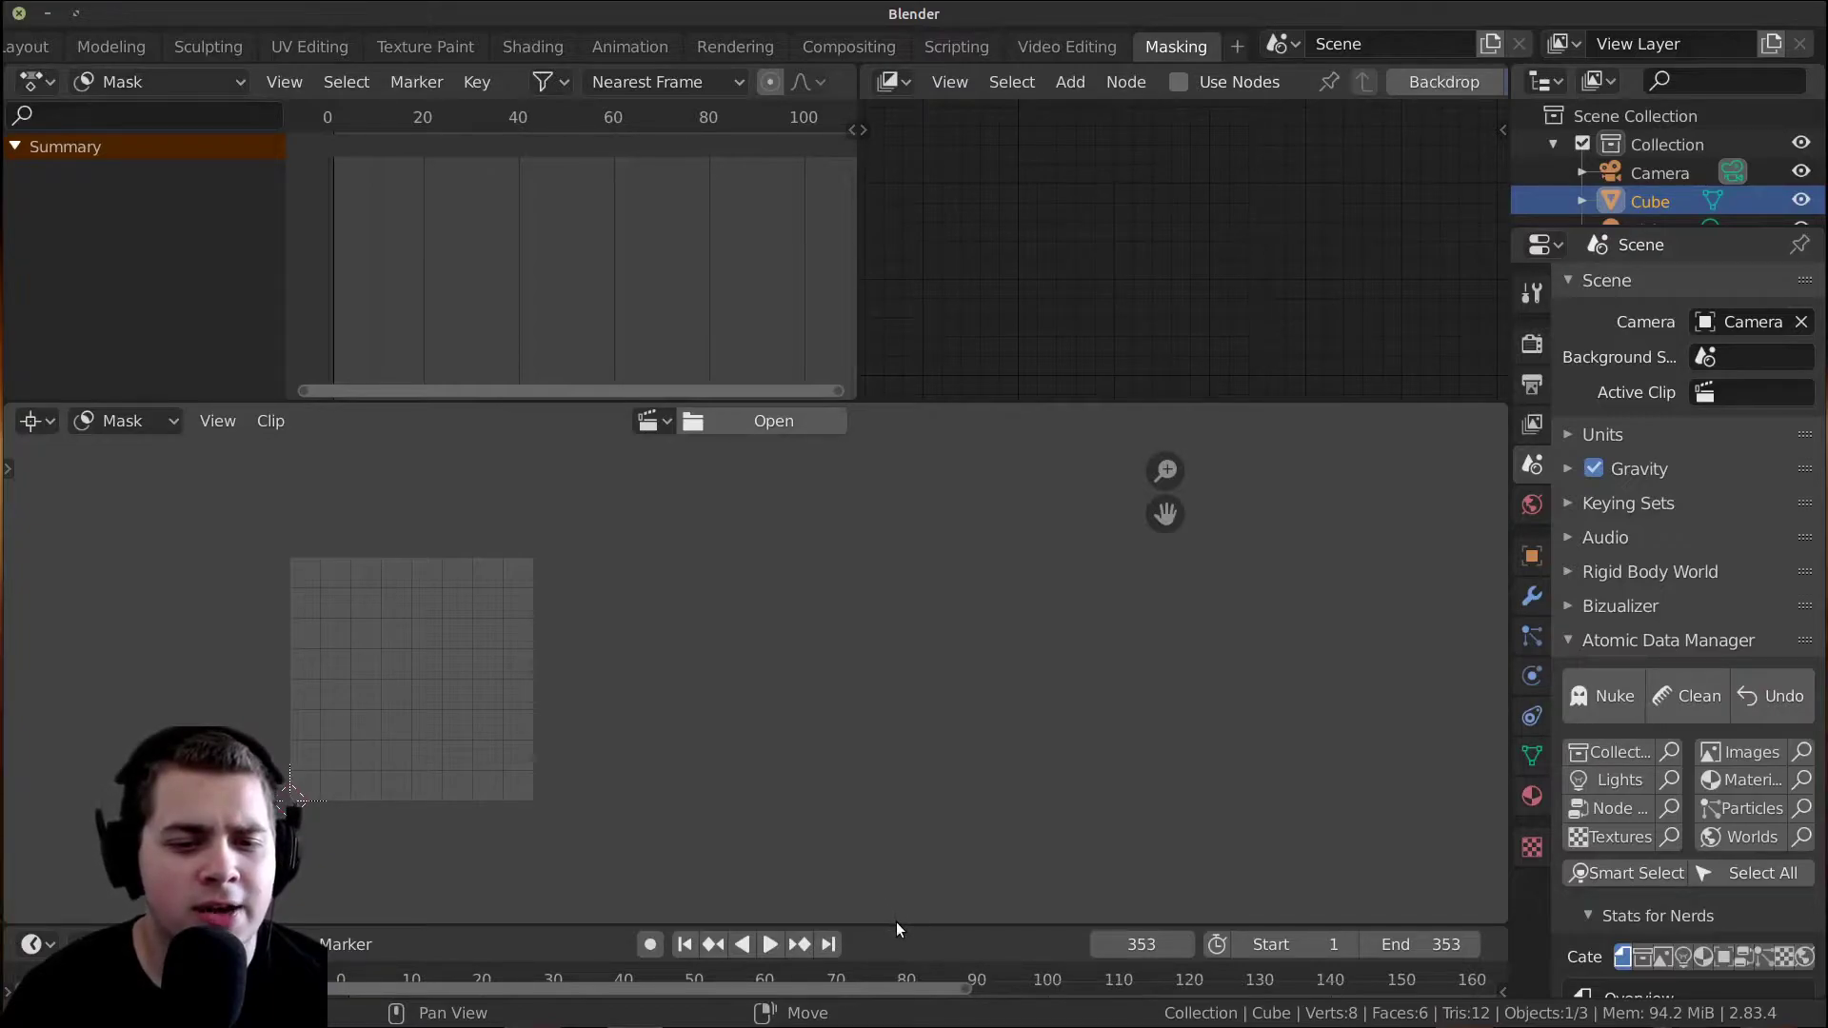
left_click_drag(895, 924, 895, 870)
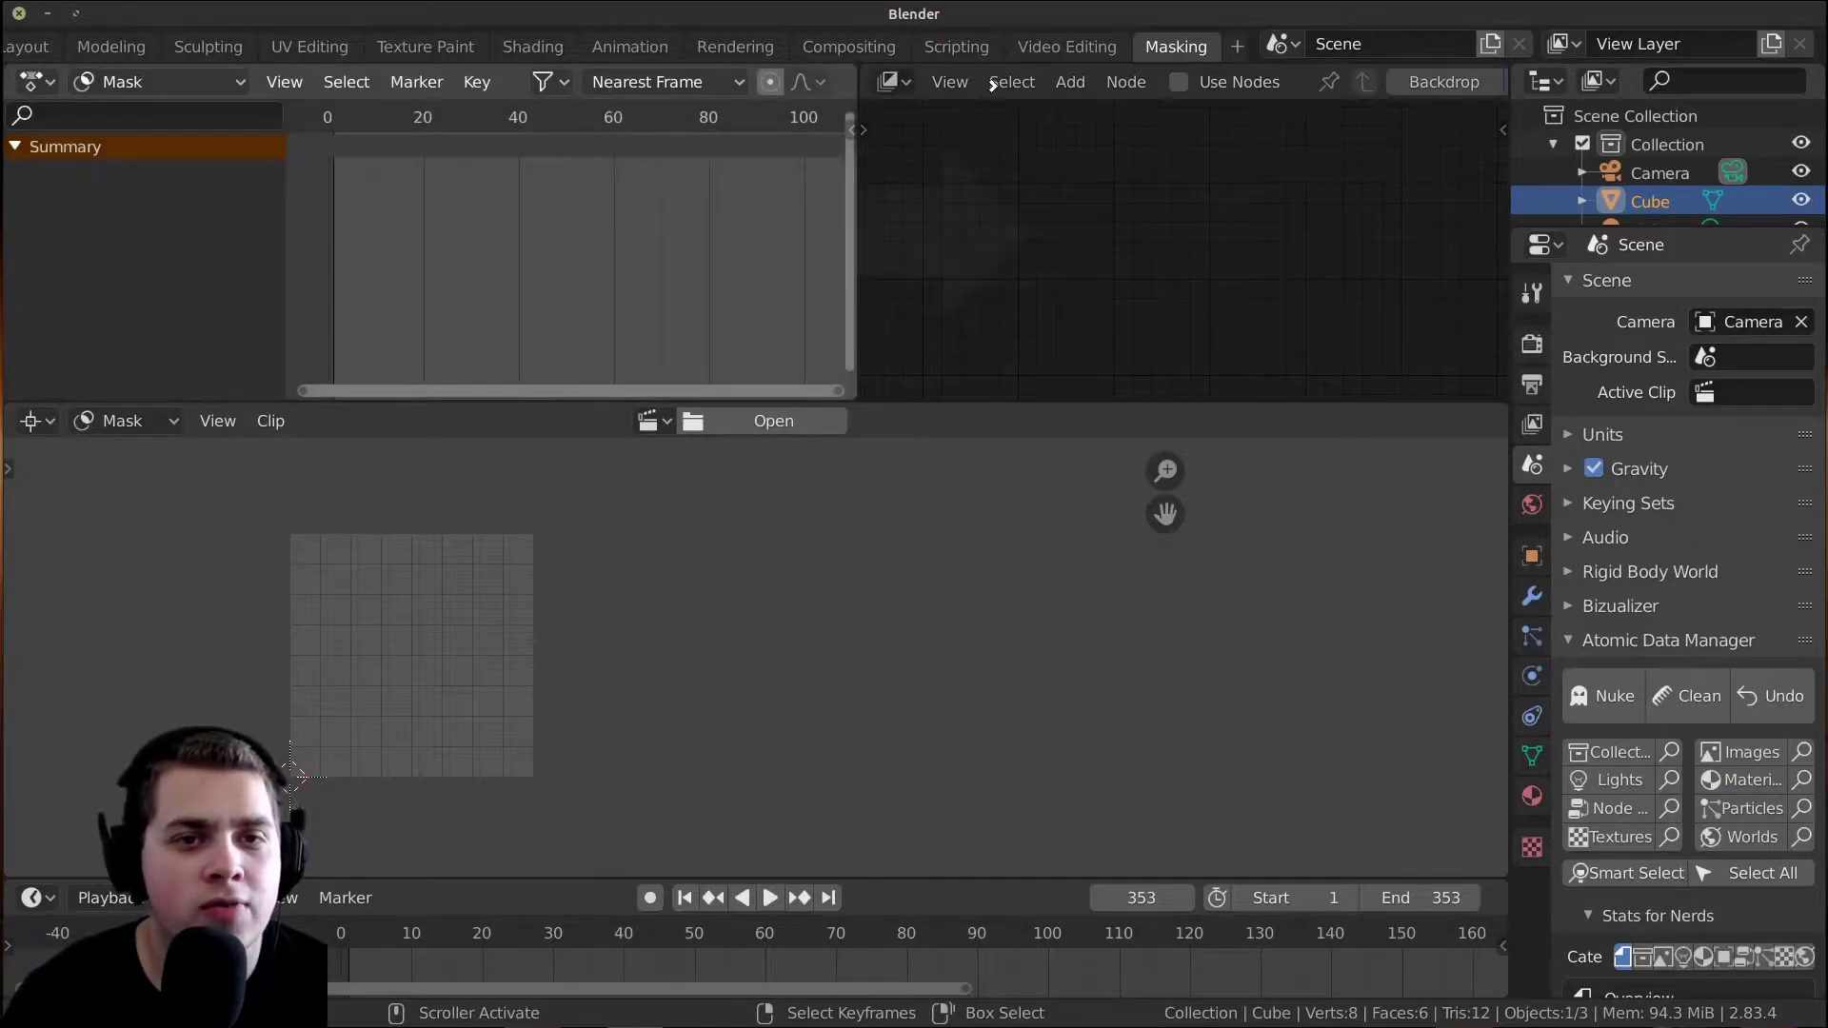
left_click_drag(993, 84, 1011, 136)
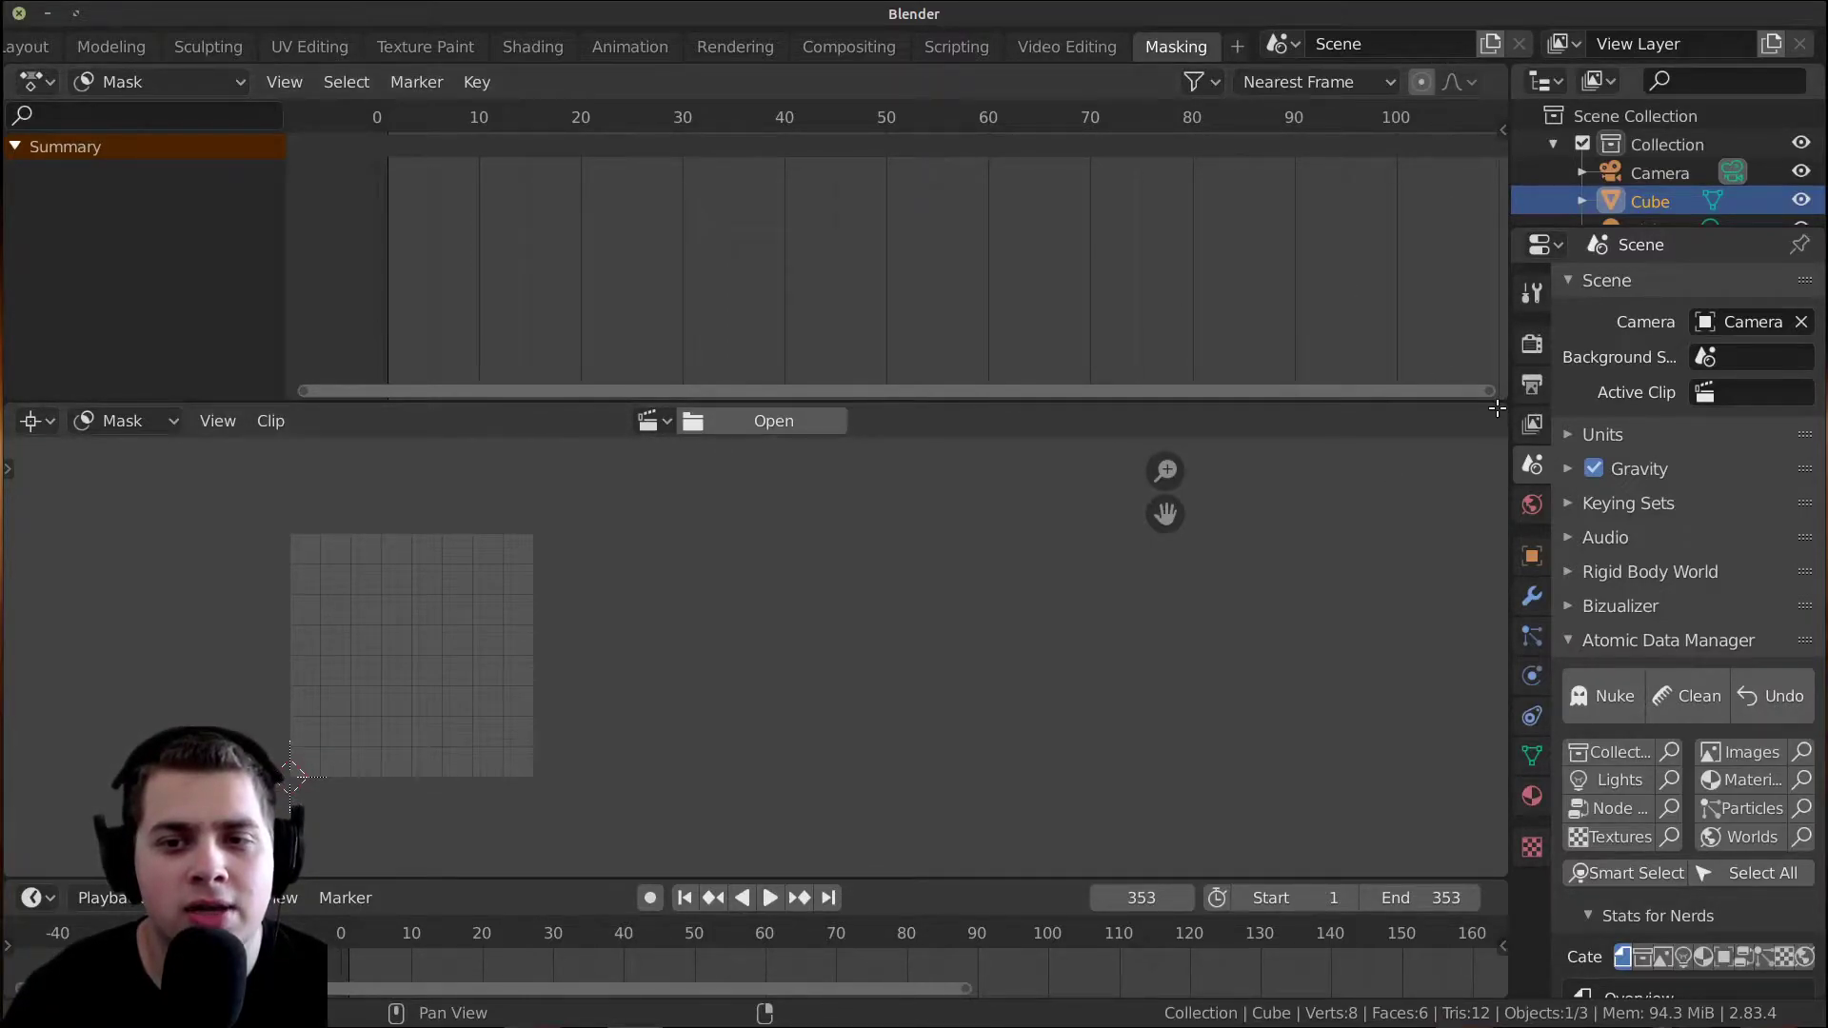
left_click_drag(1496, 409, 1488, 336)
left_click_drag(1481, 250, 1476, 255)
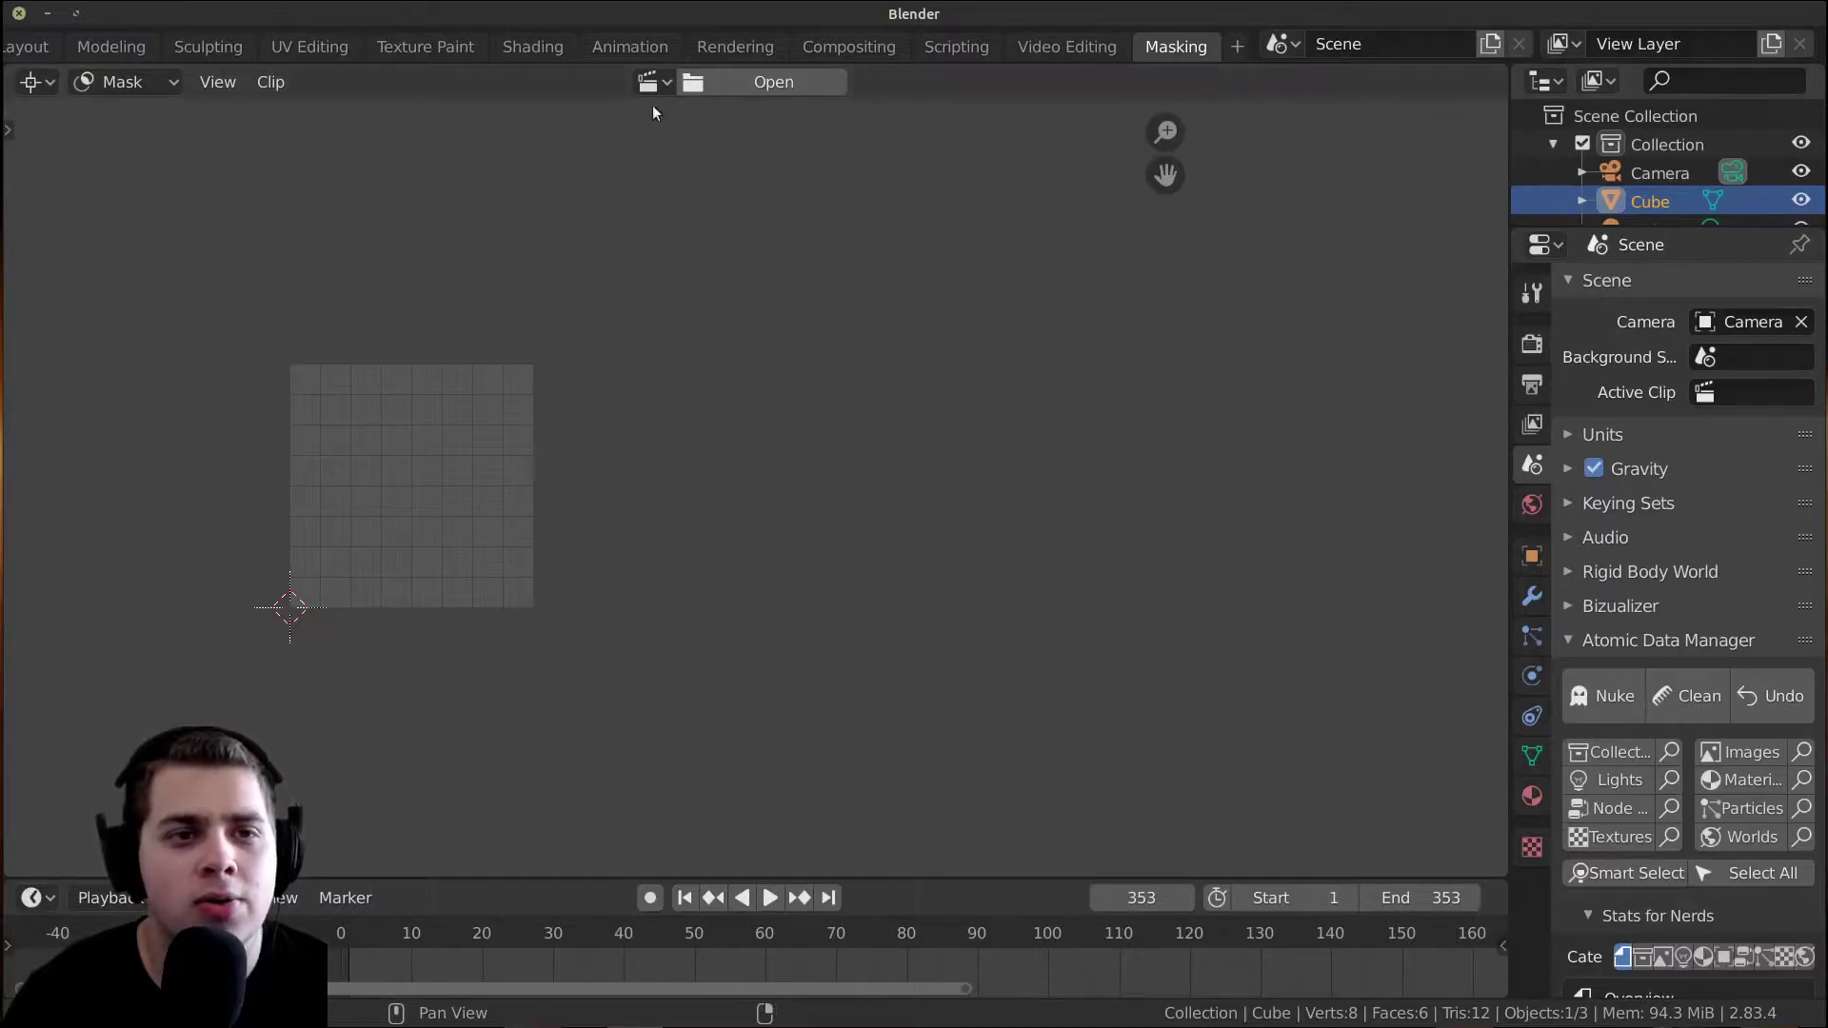
Load Create Gunshot VFX Using Free Stock Footage (Blender Tutorial).mp4 into the clip editor, kept in Mask mode.
middle_click_drag(485, 457, 1100, 478)
scroll(1100, 478, "up", 3)
middle_click_drag(873, 439, 859, 404)
middle_click_drag(766, 307, 674, 301)
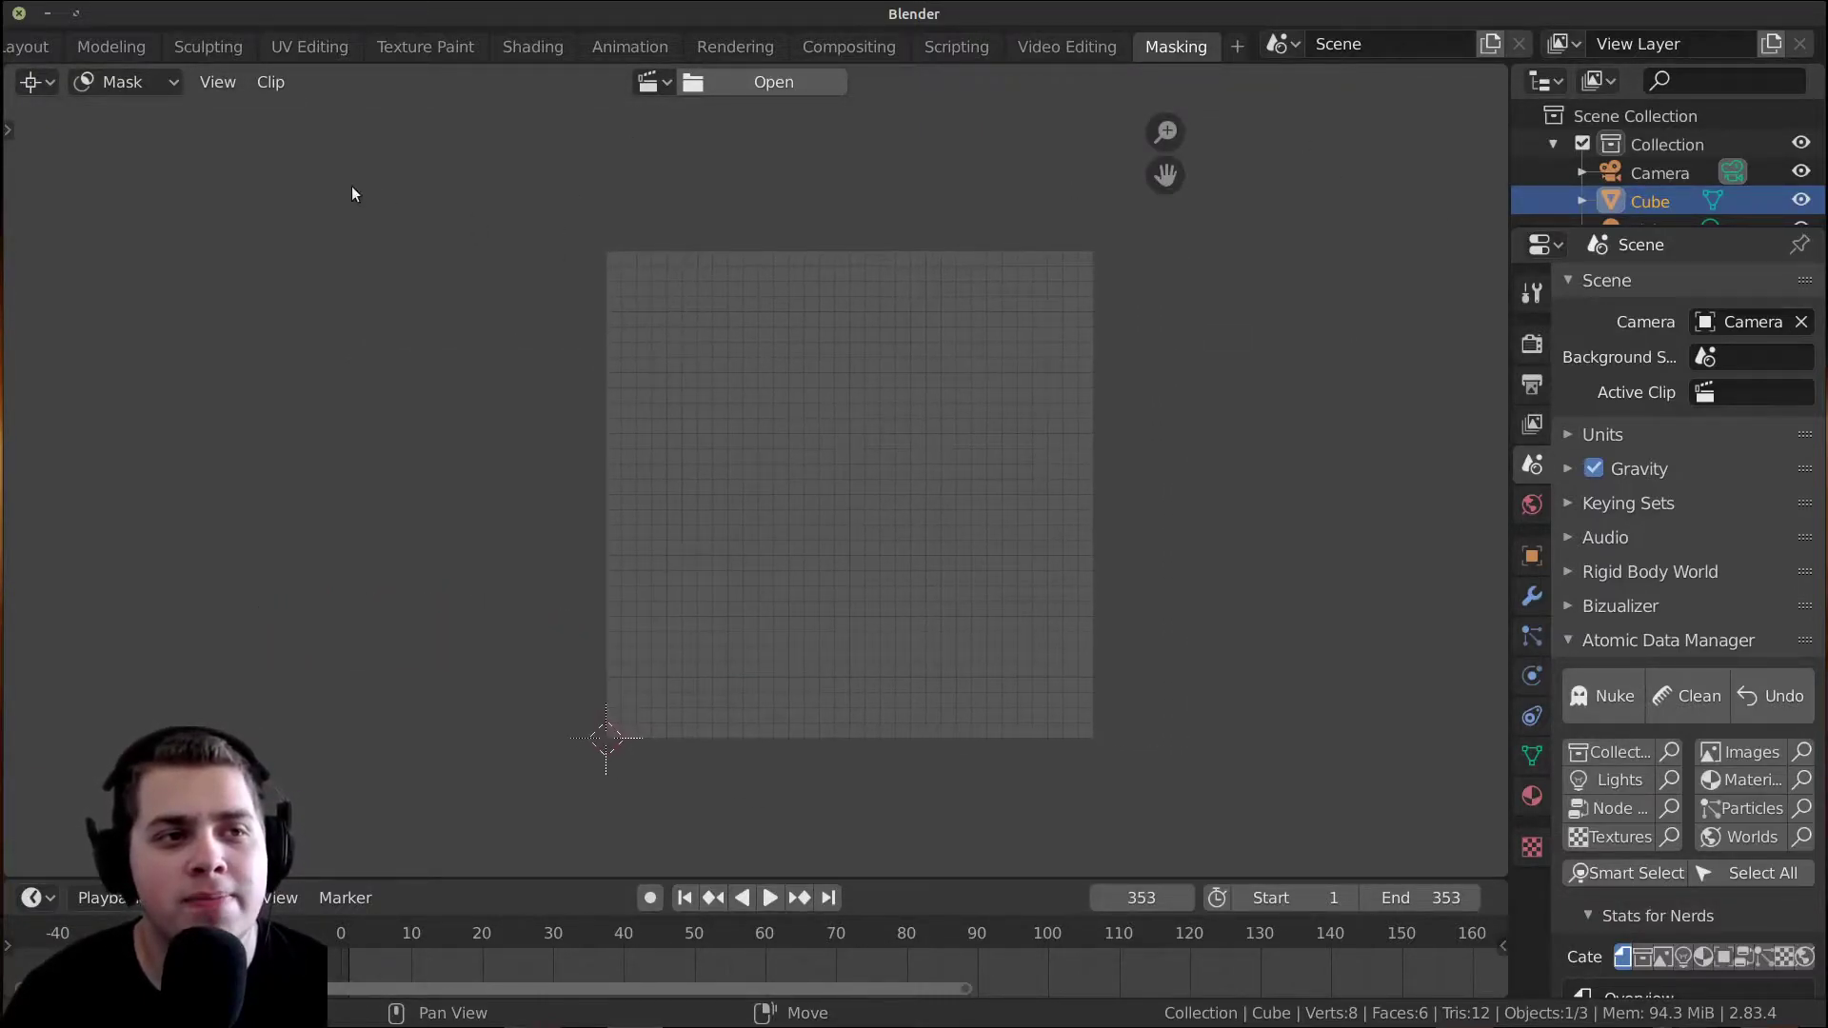
left_click(139, 84)
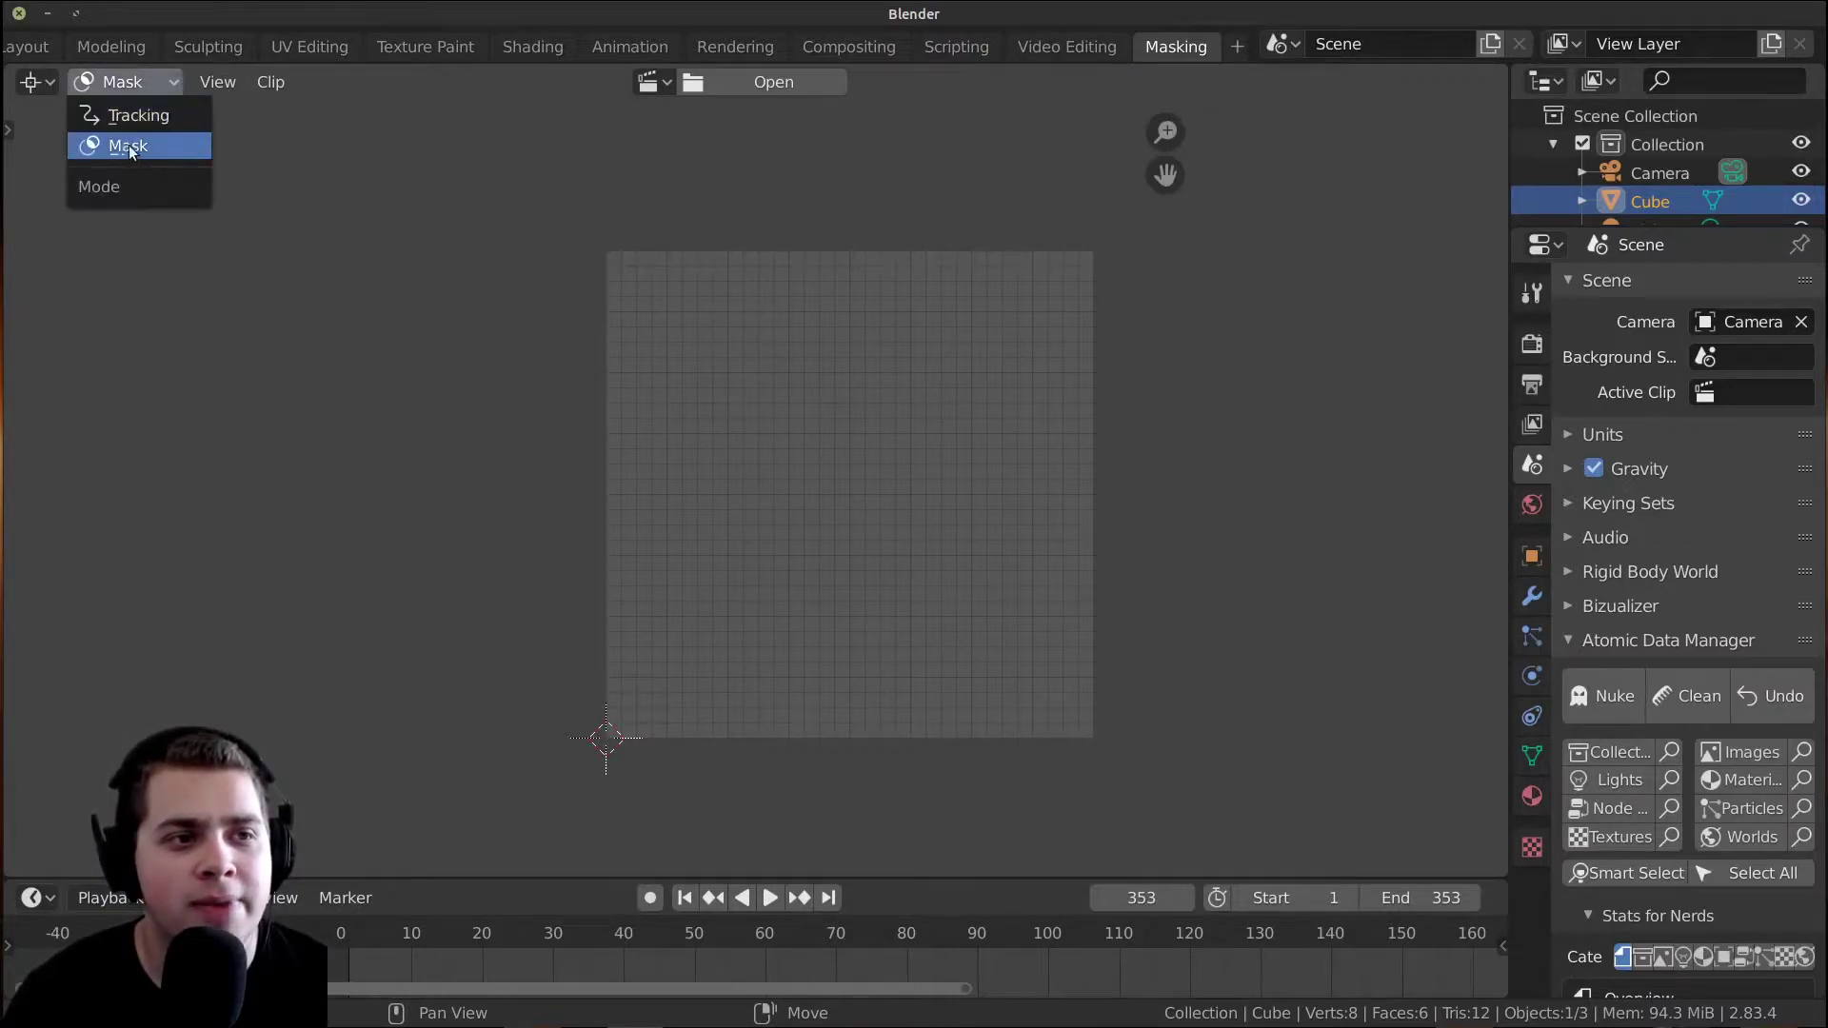
left_click(751, 84)
left_click_drag(2, 486, 1011, 385)
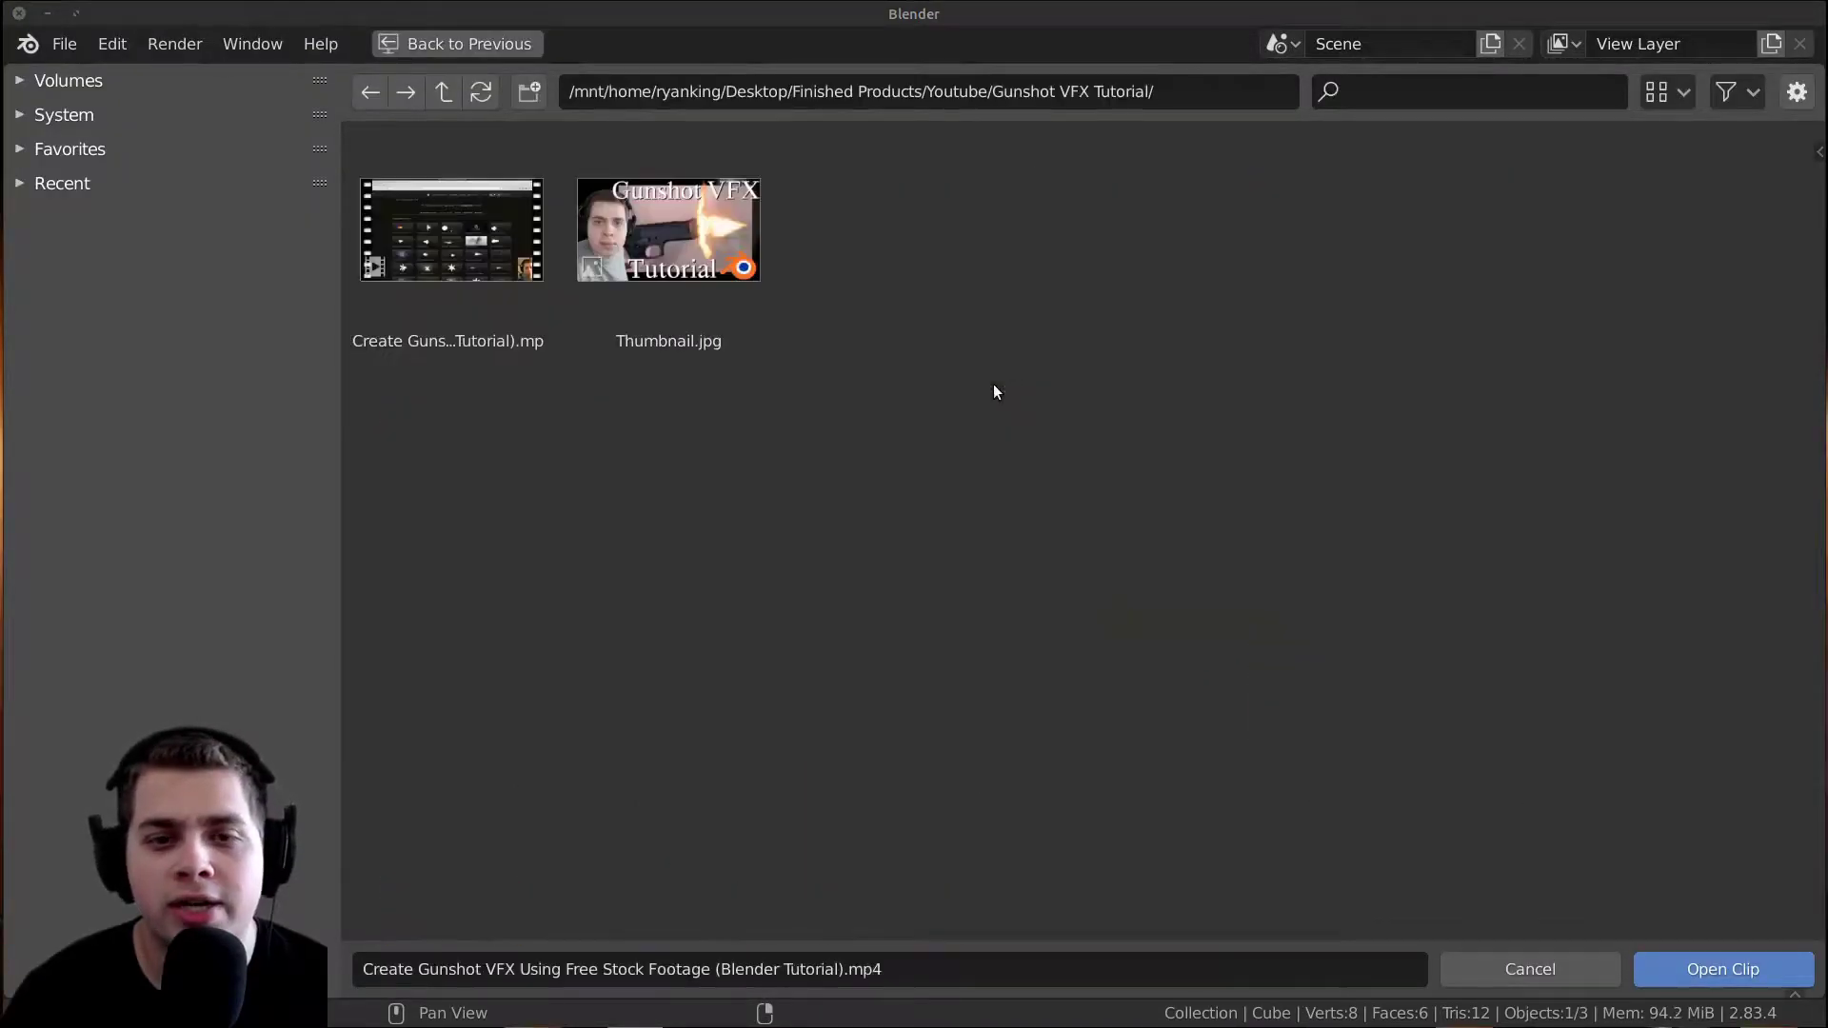
left_click(432, 259)
double_click(432, 259)
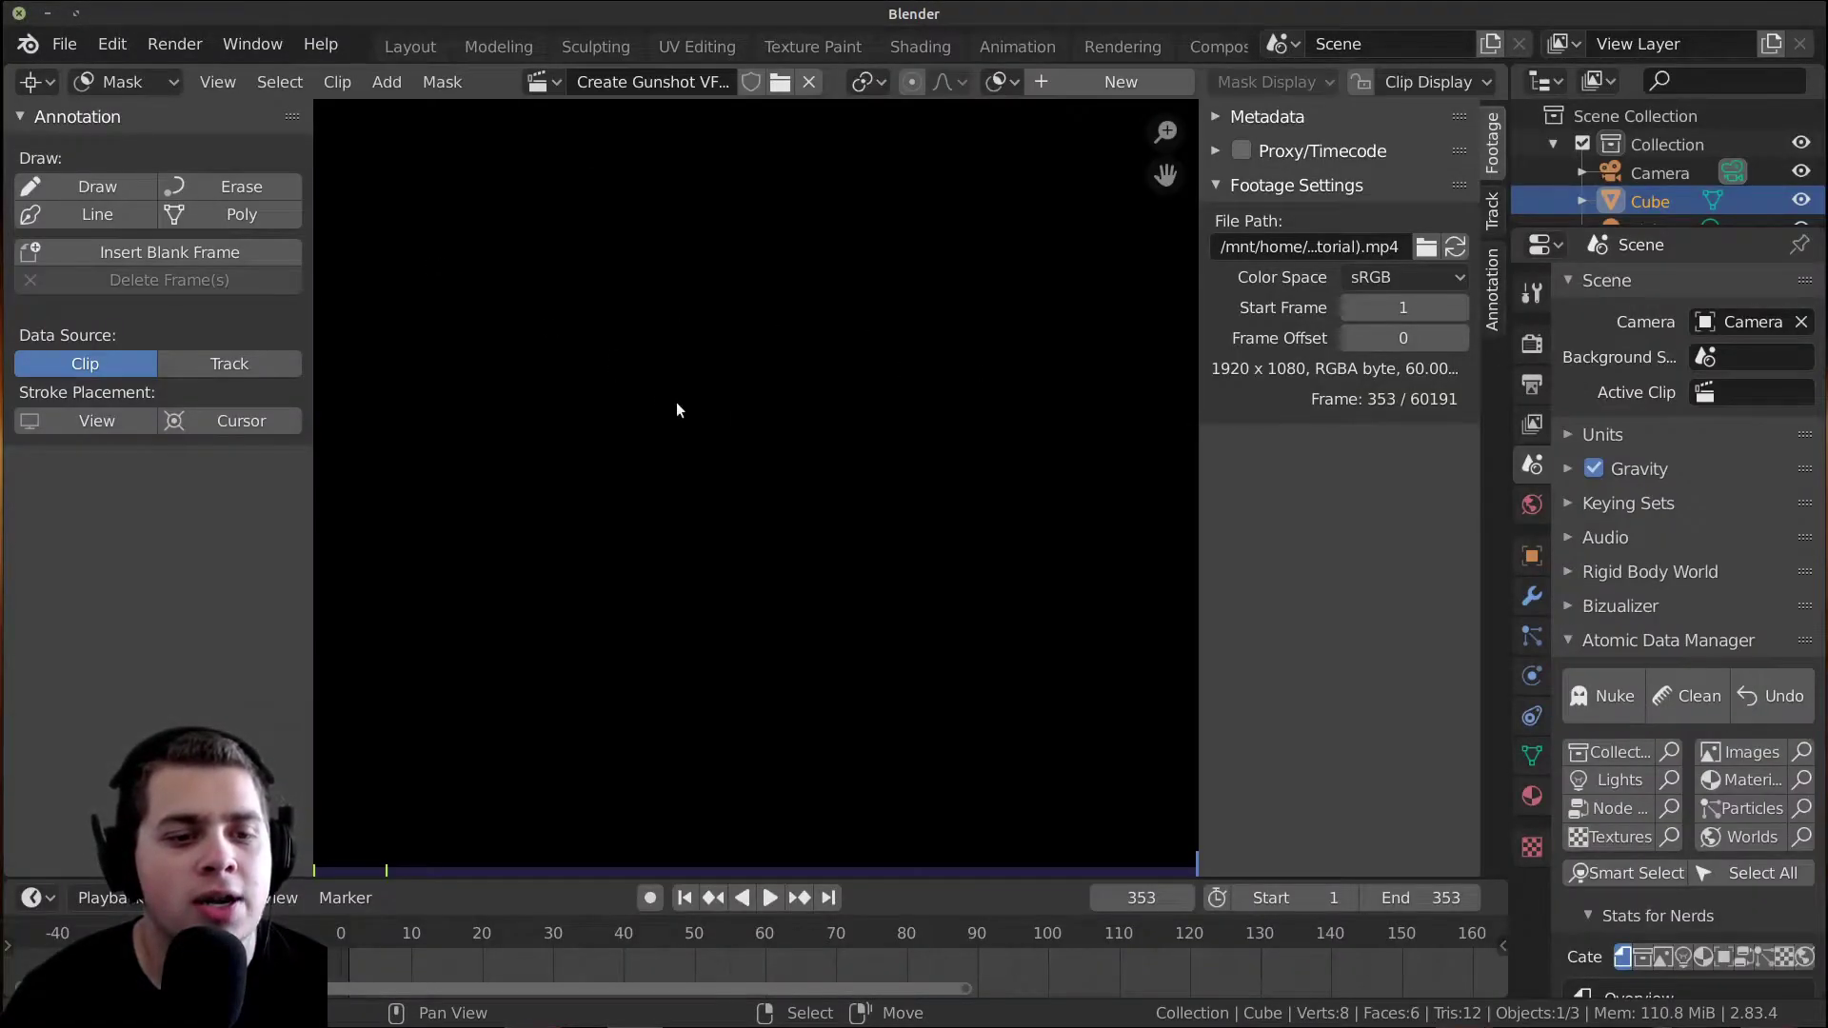
Play the loaded clip and stop at frame 230 to check the footage.
key("space")
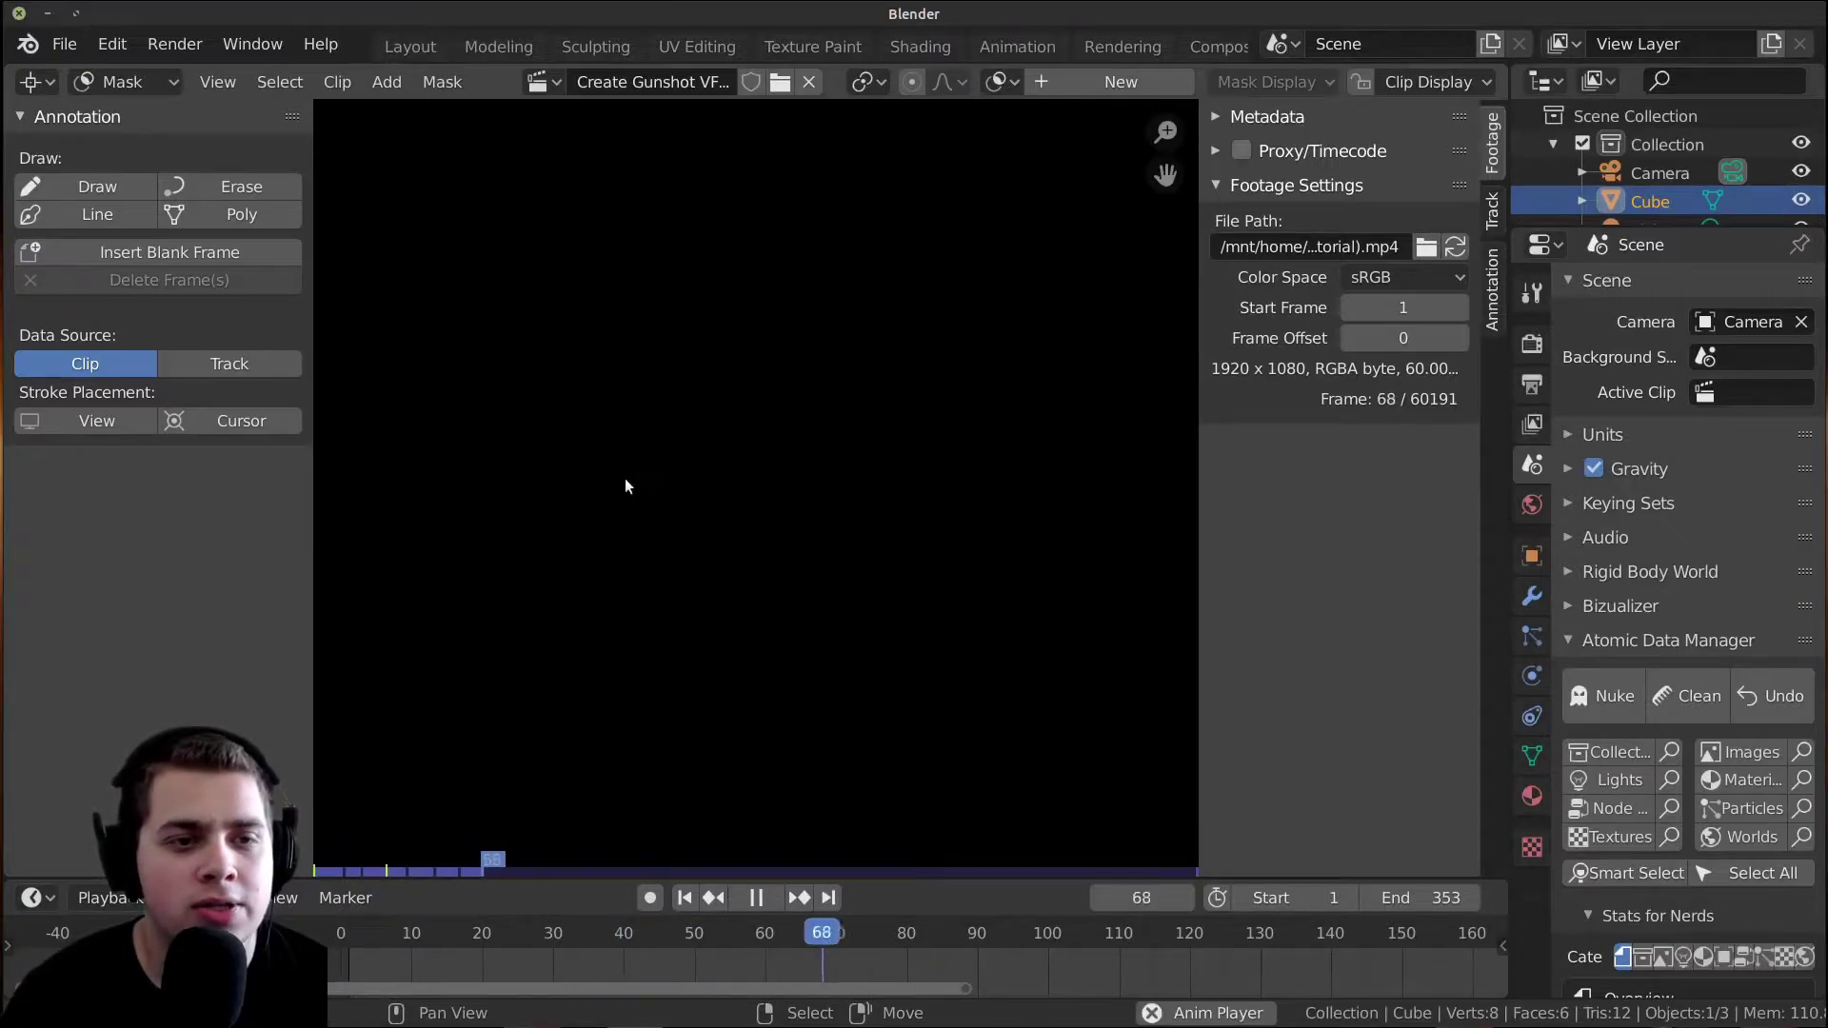
scroll(710, 440, "down", 2)
scroll(817, 514, "up", 1)
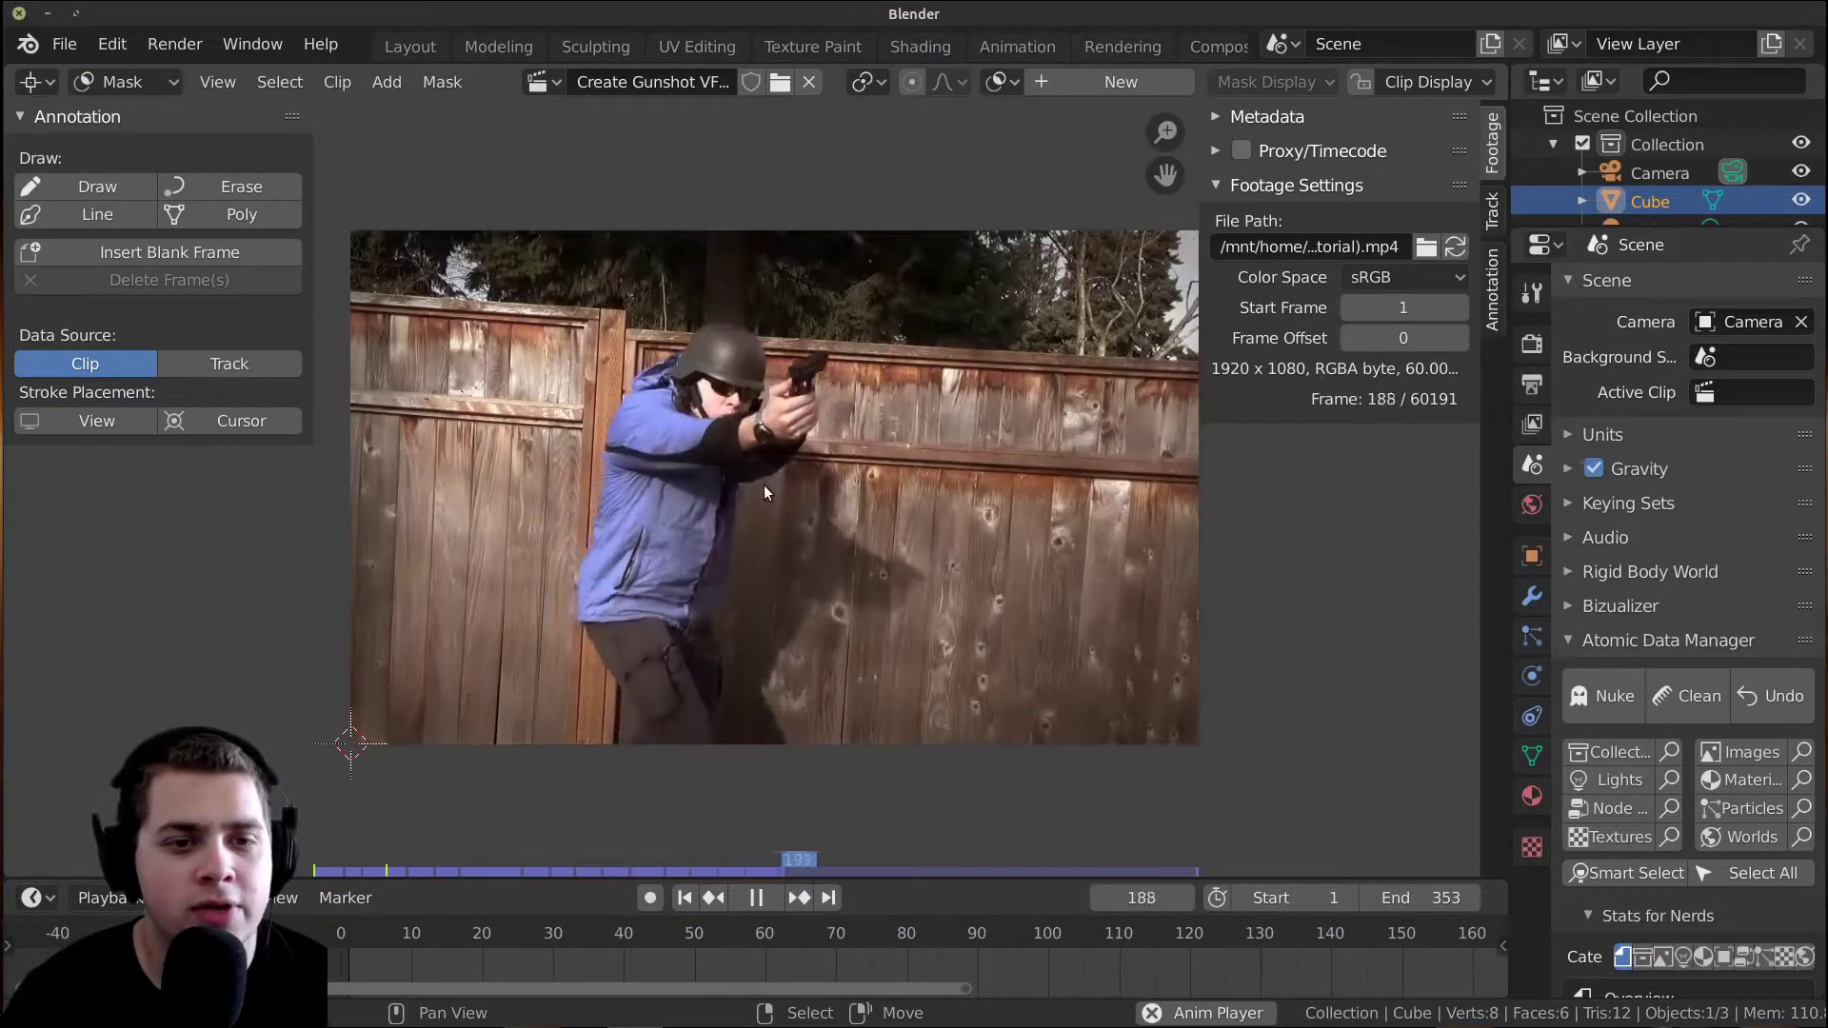
key("space")
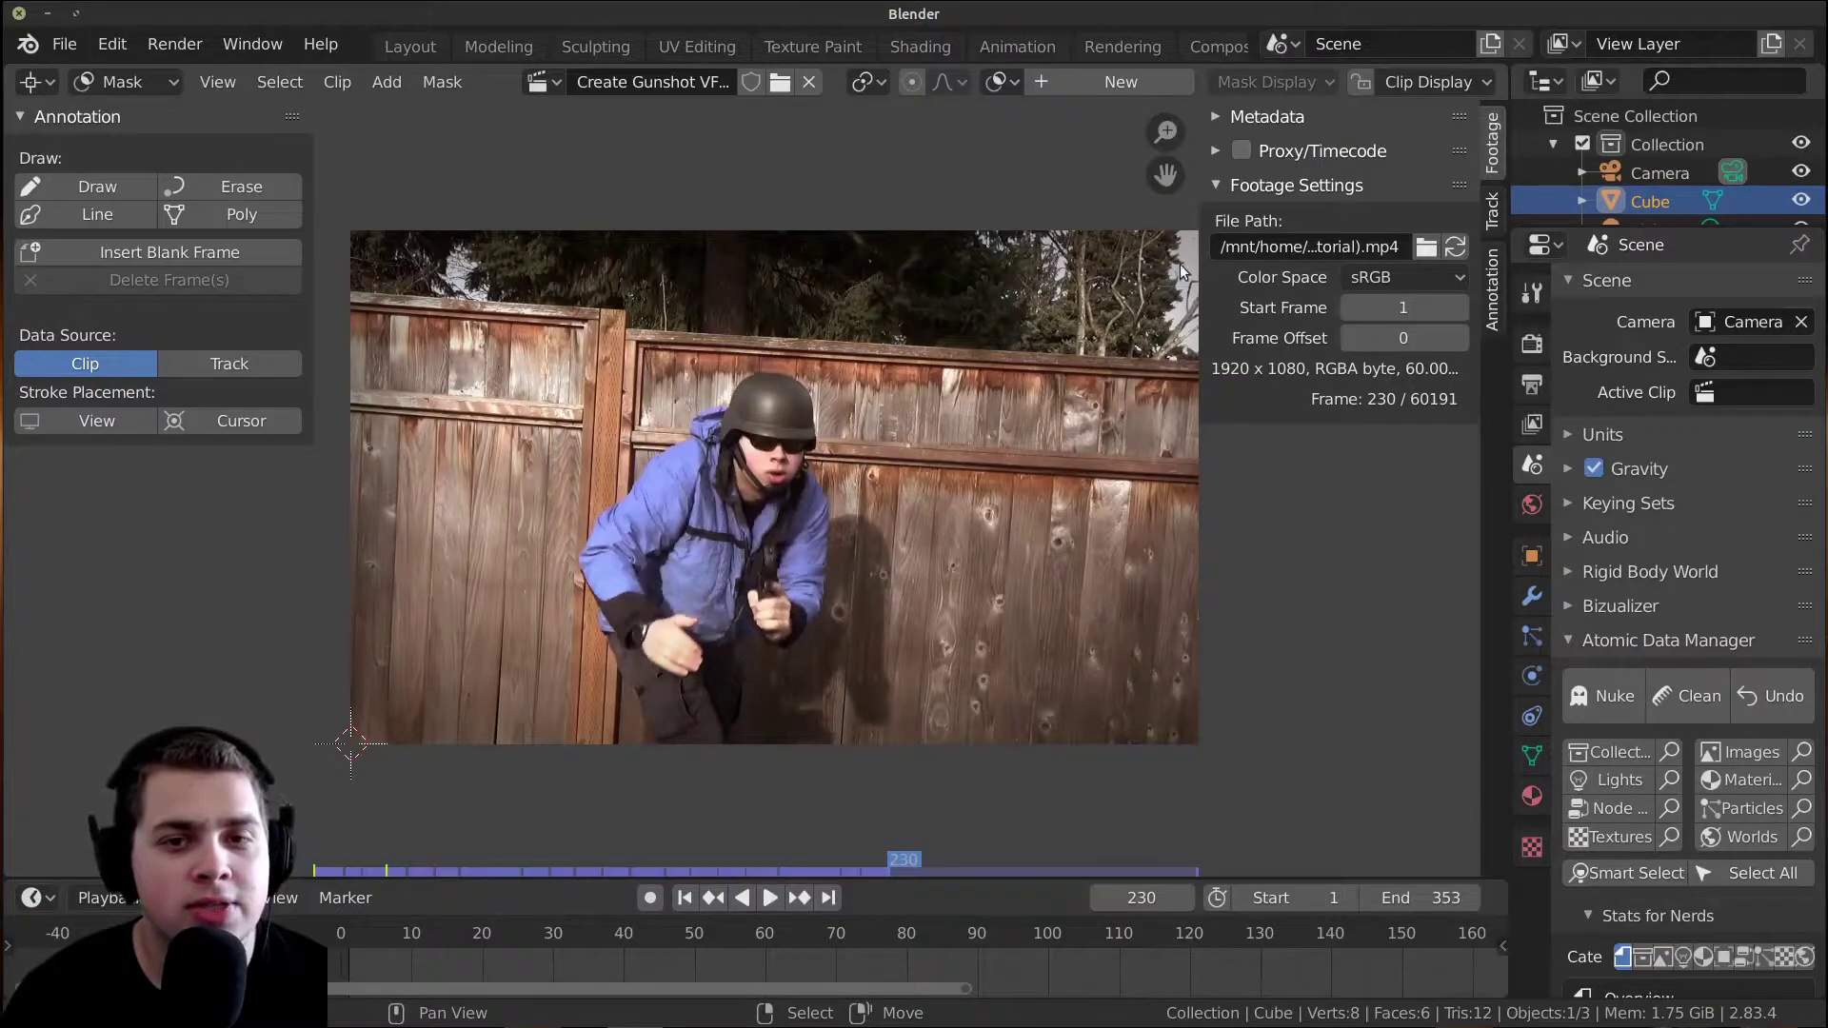
Hide the clip editor's tool shelf and sidebar to give the footage more room.
middle_click_drag(990, 431, 970, 445)
key("t")
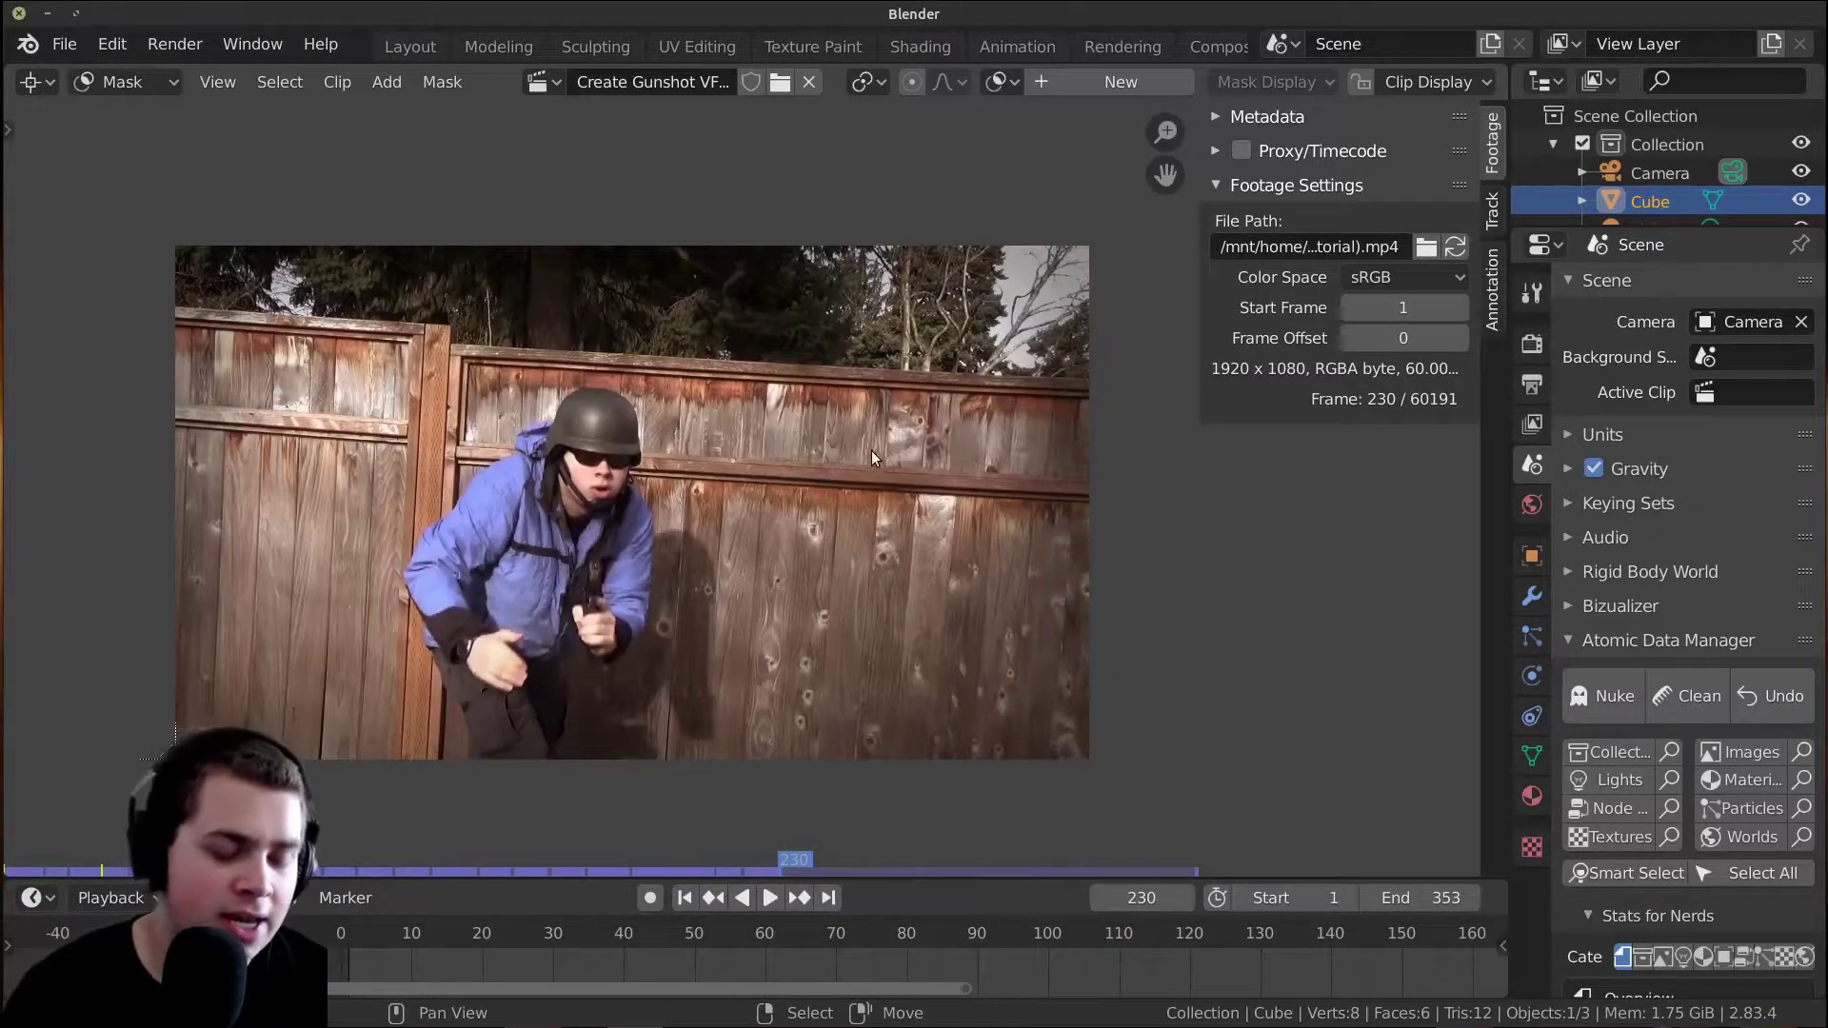
key("n")
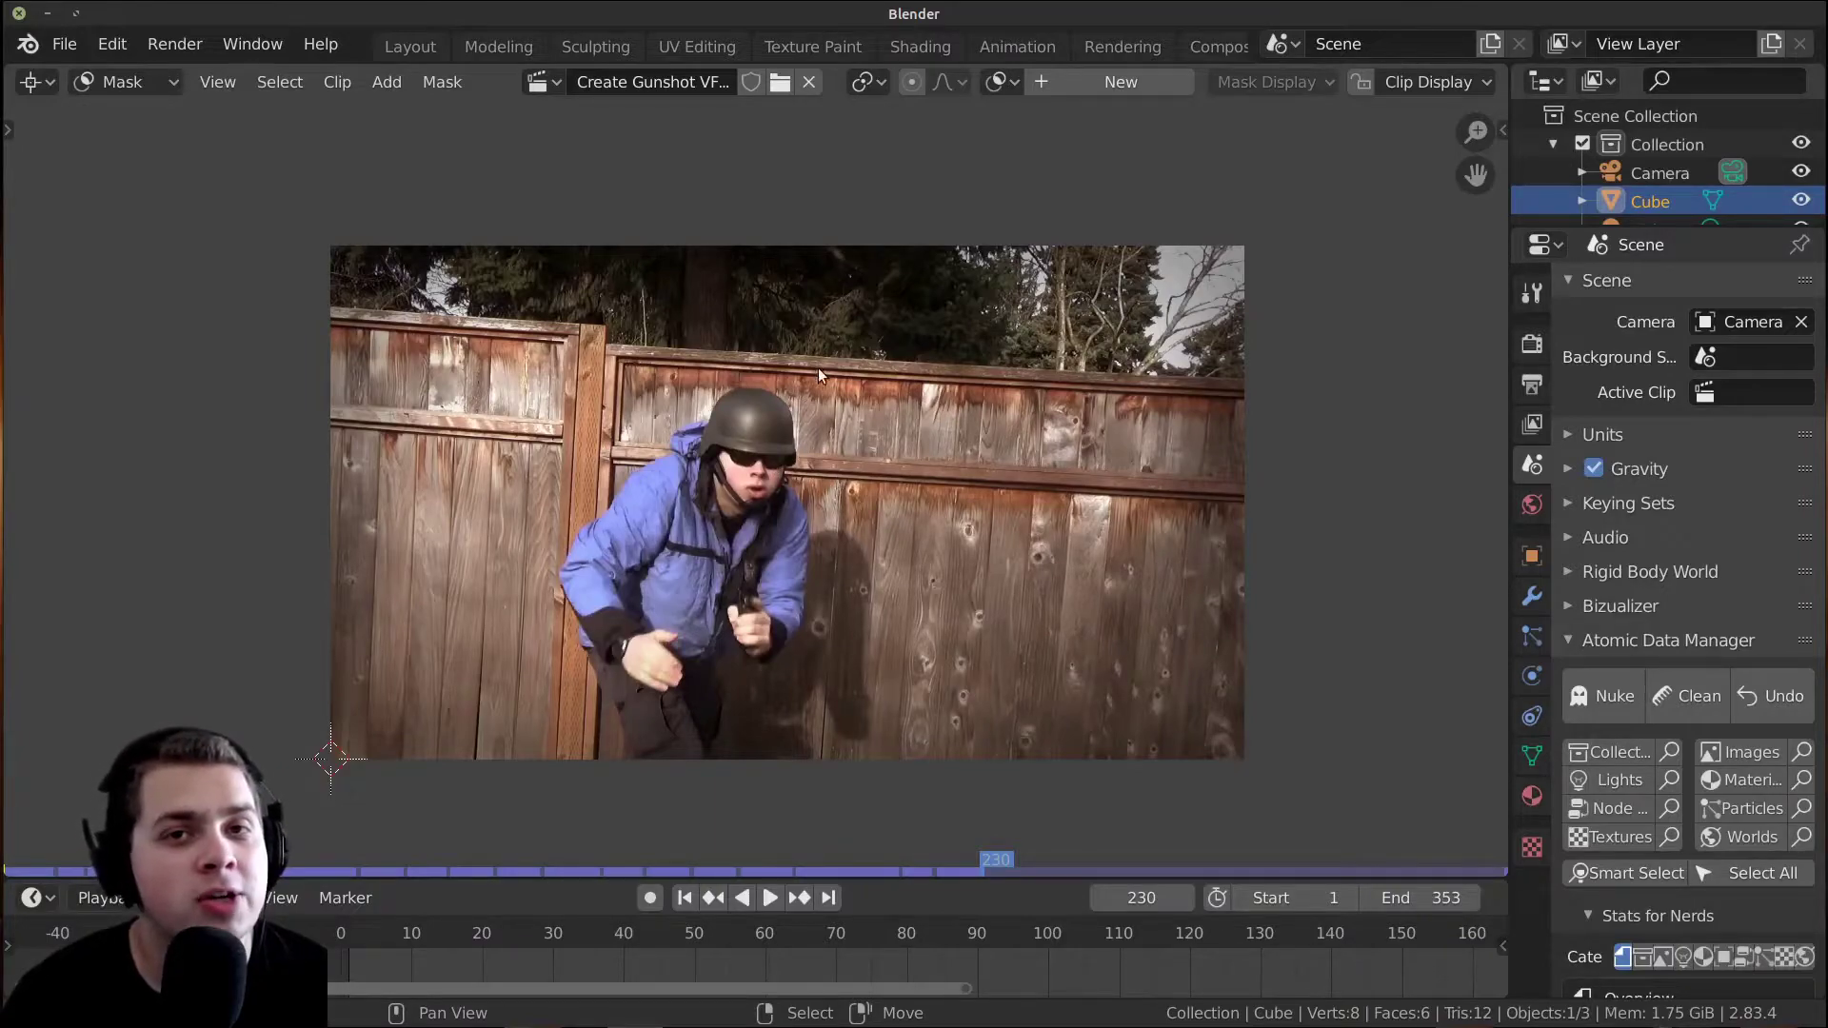
scroll(826, 422, "up", 1)
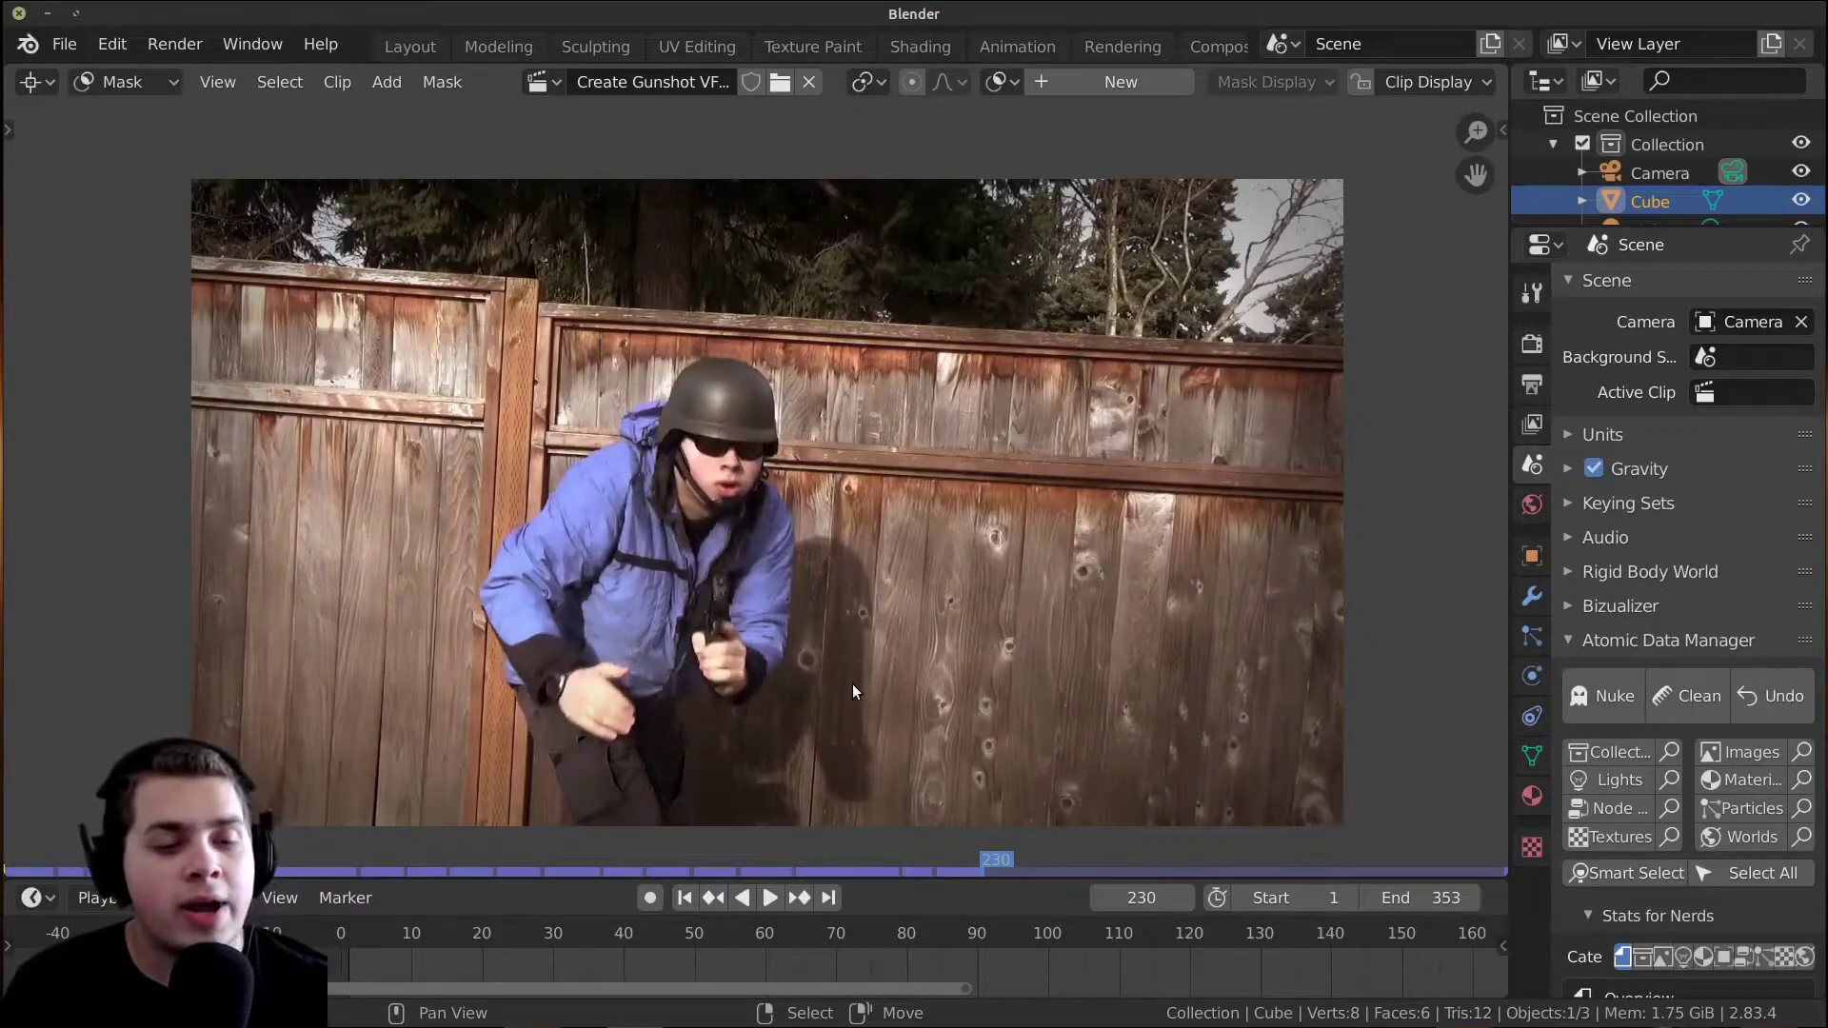
Go to frame 73, where only the man's shadow is in the shot, and choose Mask mode in the clip editor.
left_click(592, 961)
key("space")
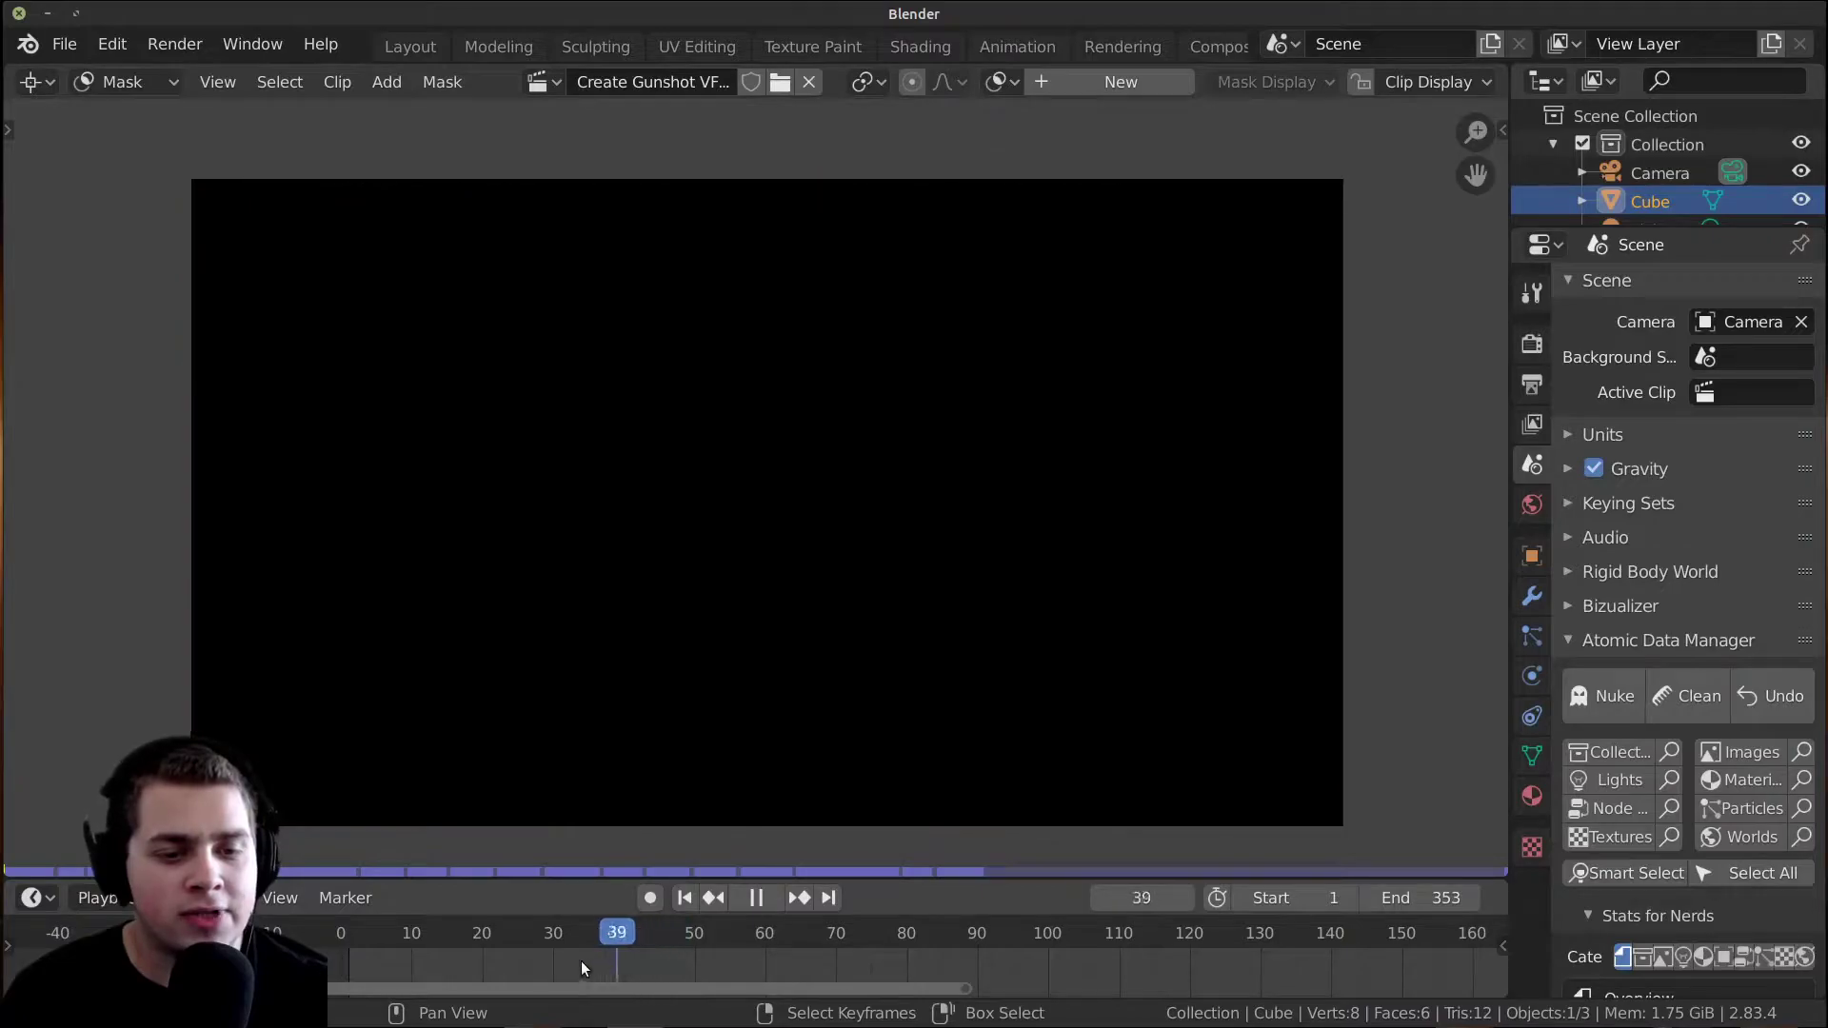
left_click_drag(803, 957, 857, 979)
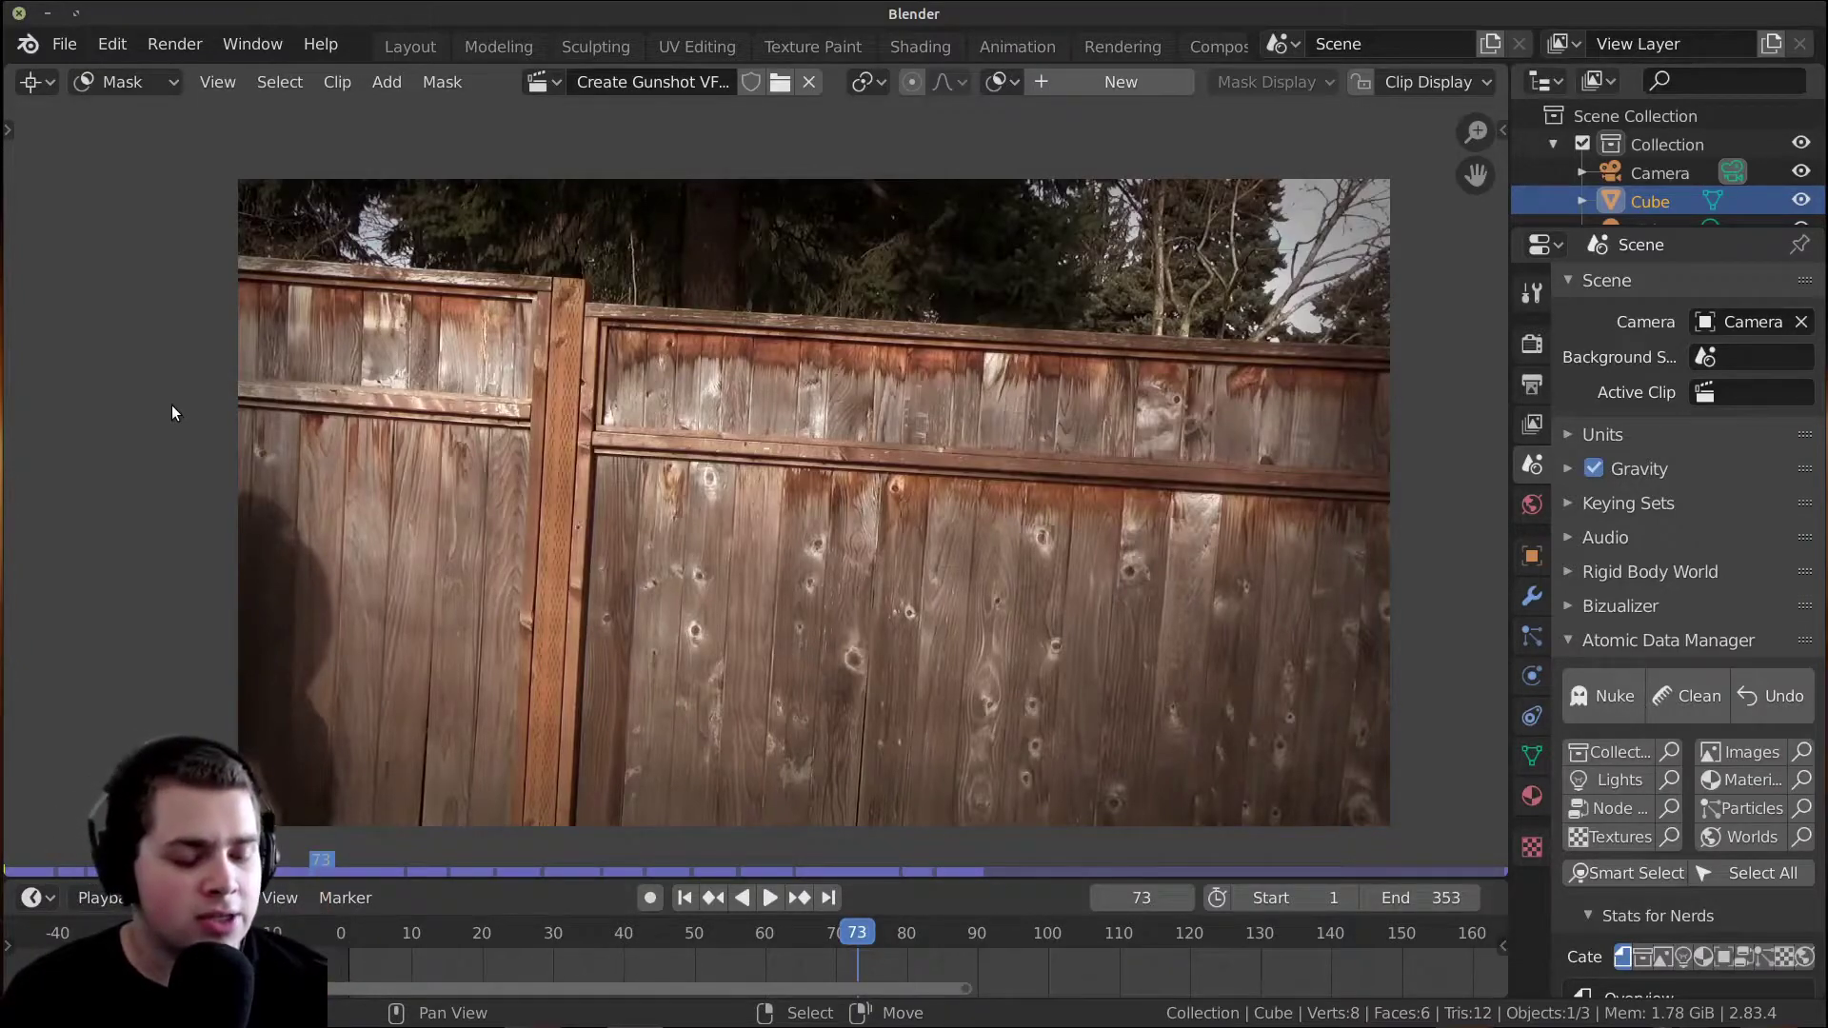
left_click(135, 84)
left_click(156, 143)
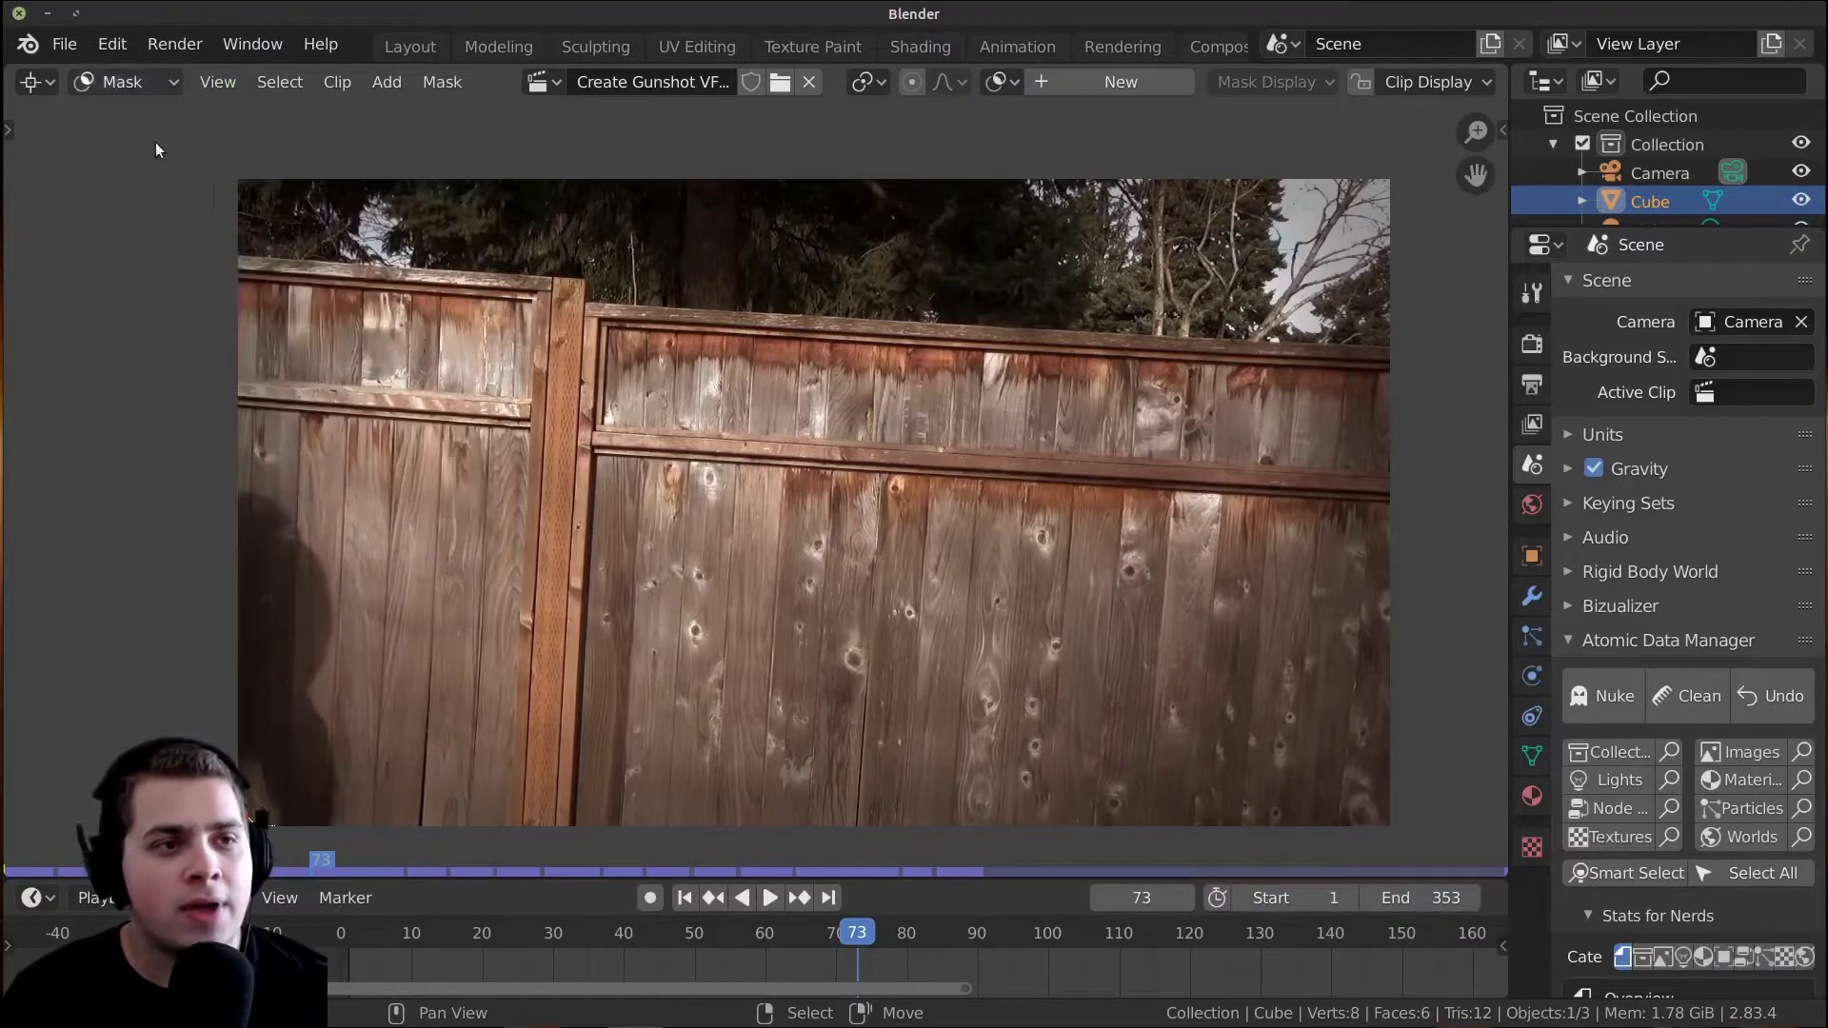
left_click(160, 366, "ctrl")
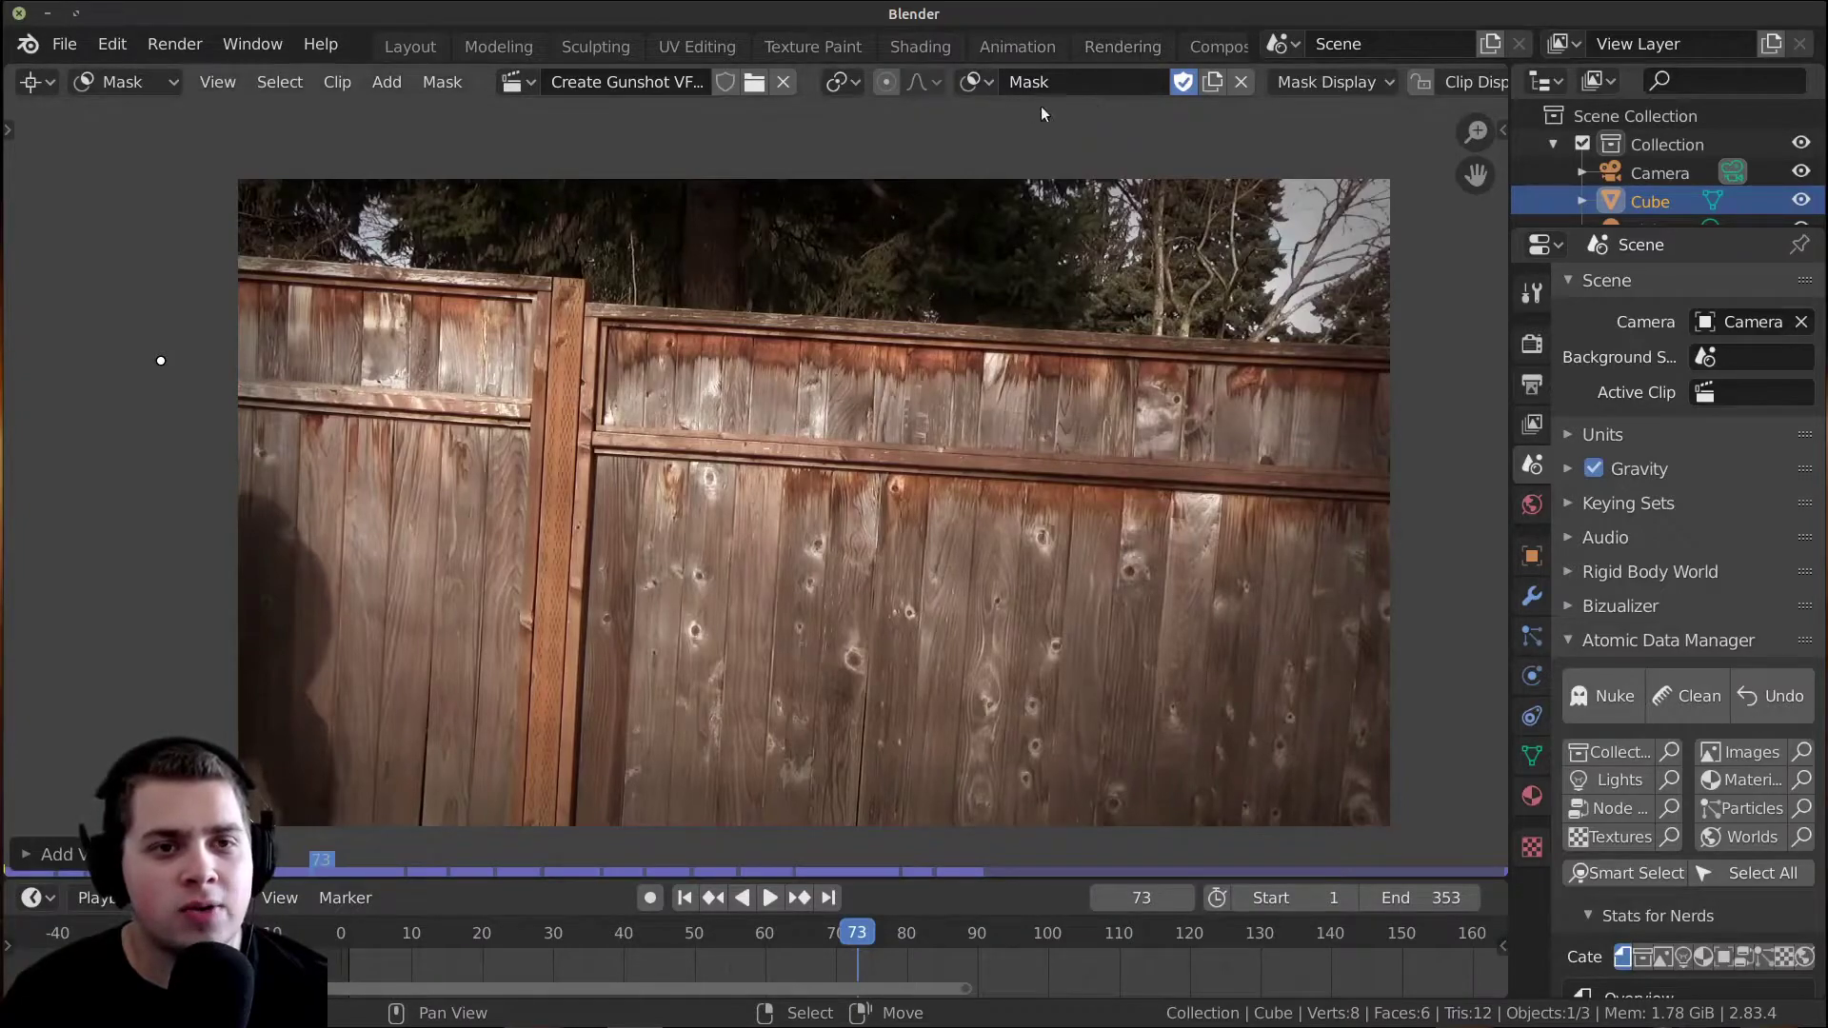
middle_click_drag(249, 316, 256, 306)
key("ctrl+z")
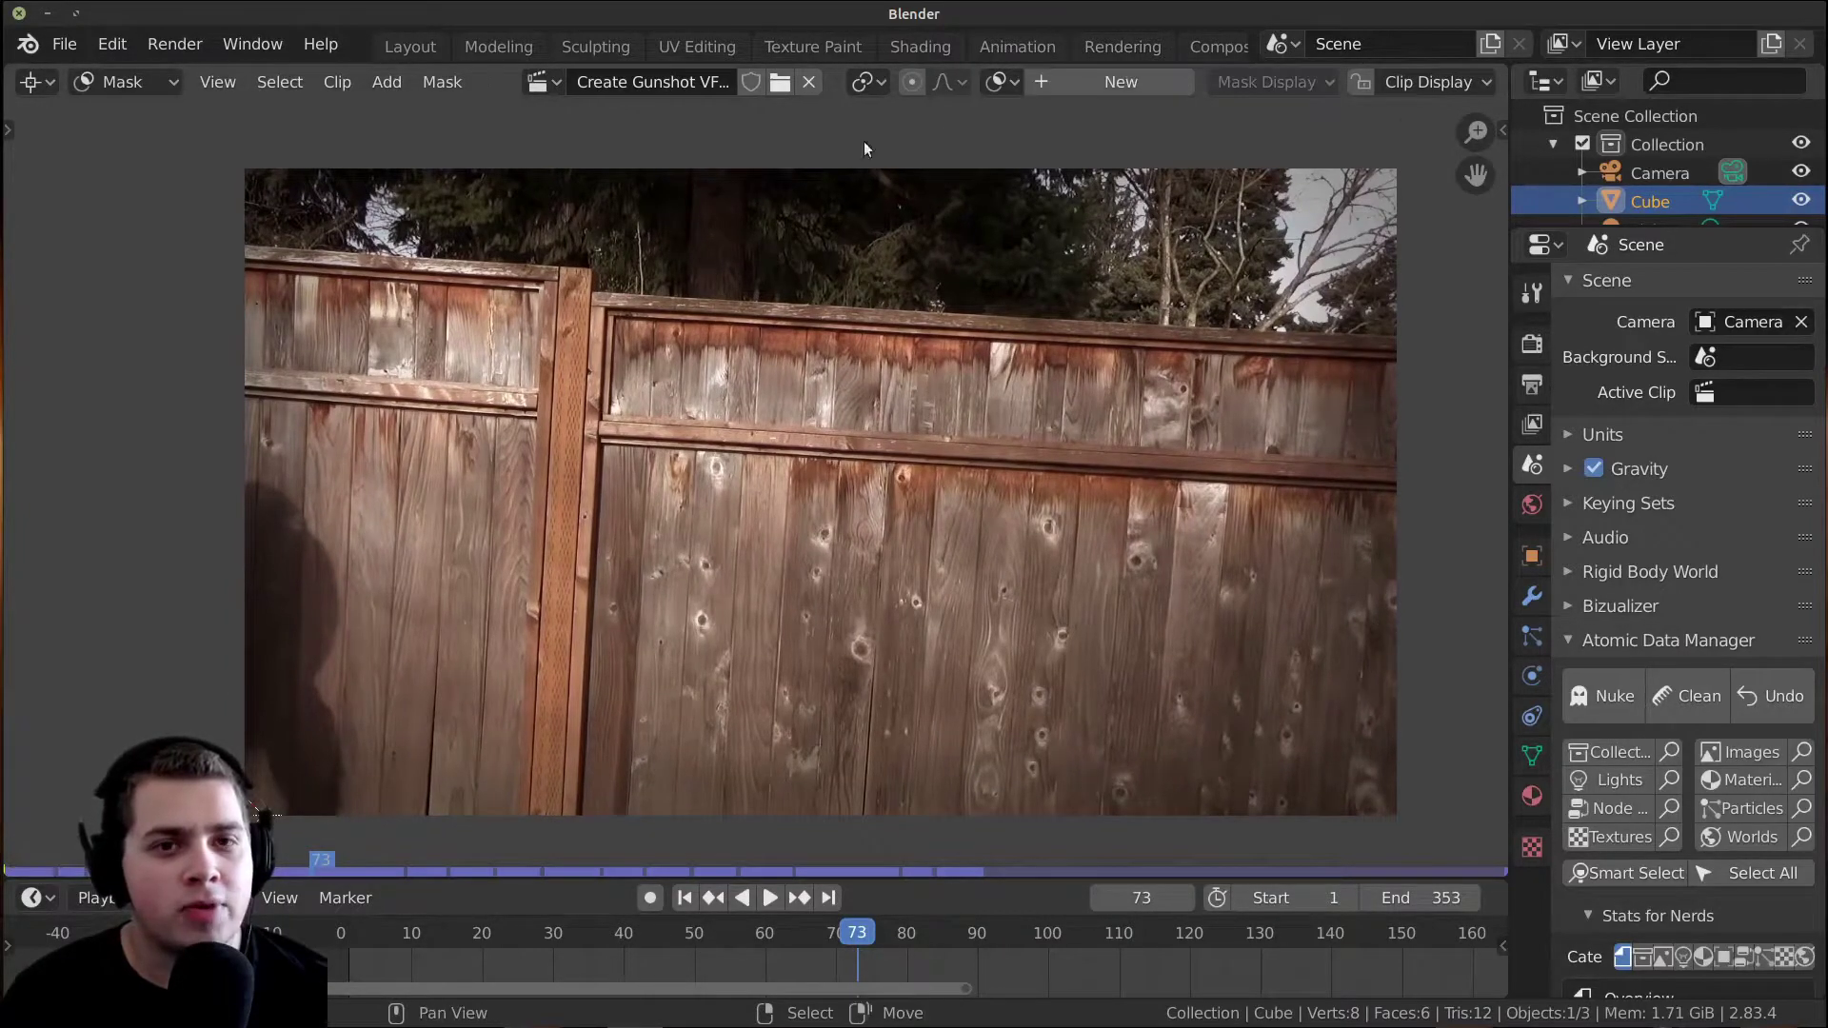
Create a new mask and place a ring of points forming a small rounded outline just outside the footage's left edge.
left_click(1101, 83)
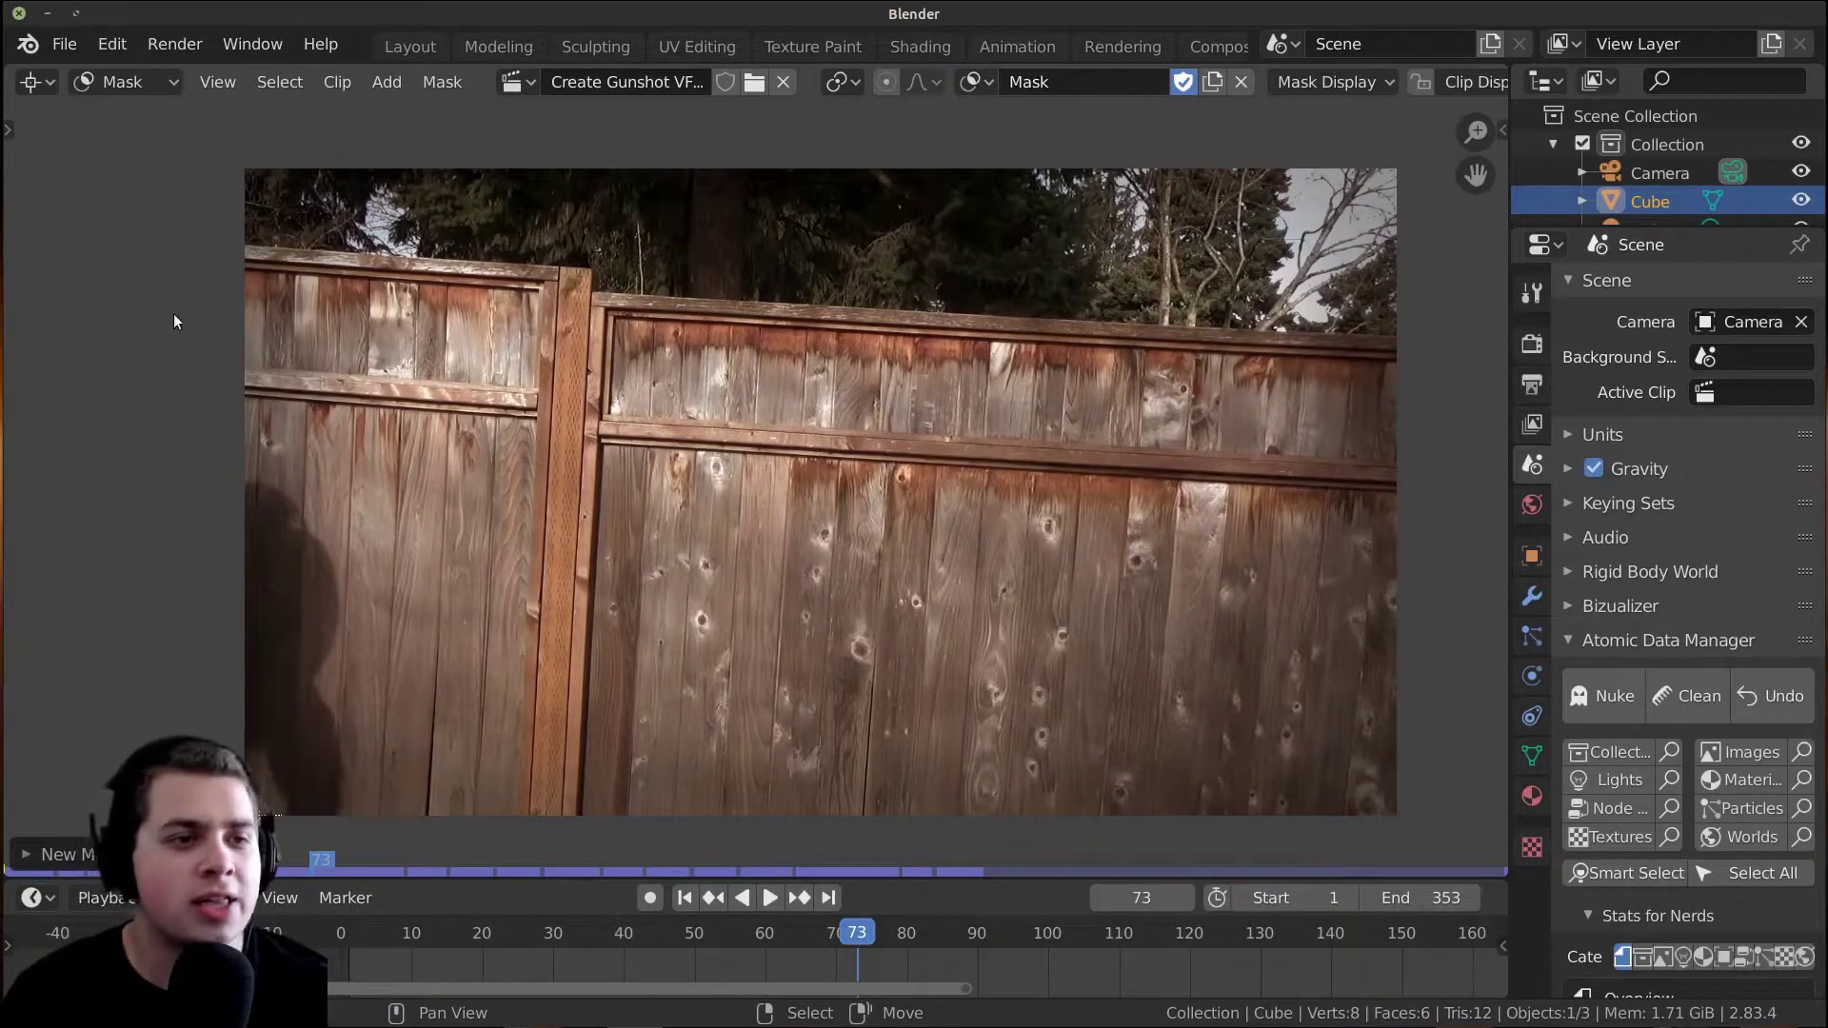
left_click(1100, 85)
left_click(1079, 117)
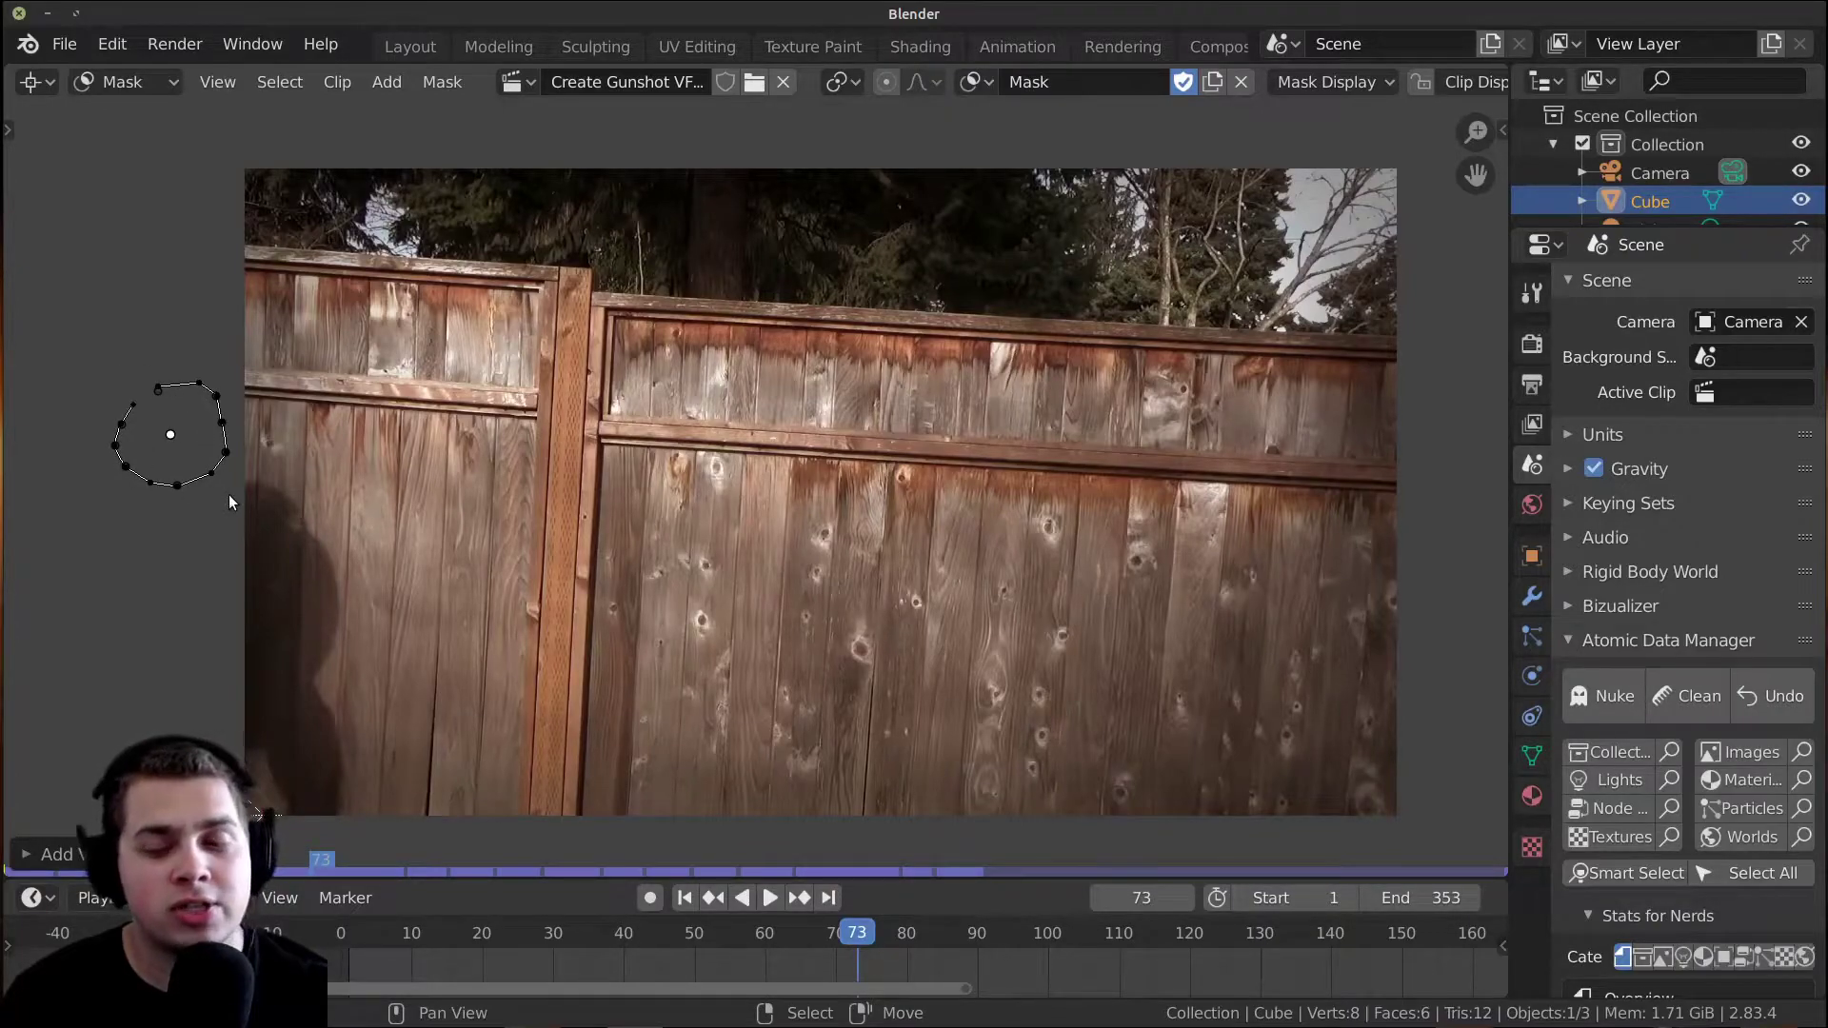
Enable auto keying and key the whole mask shape at frame 73 by confirming a move in place.
left_click(650, 897)
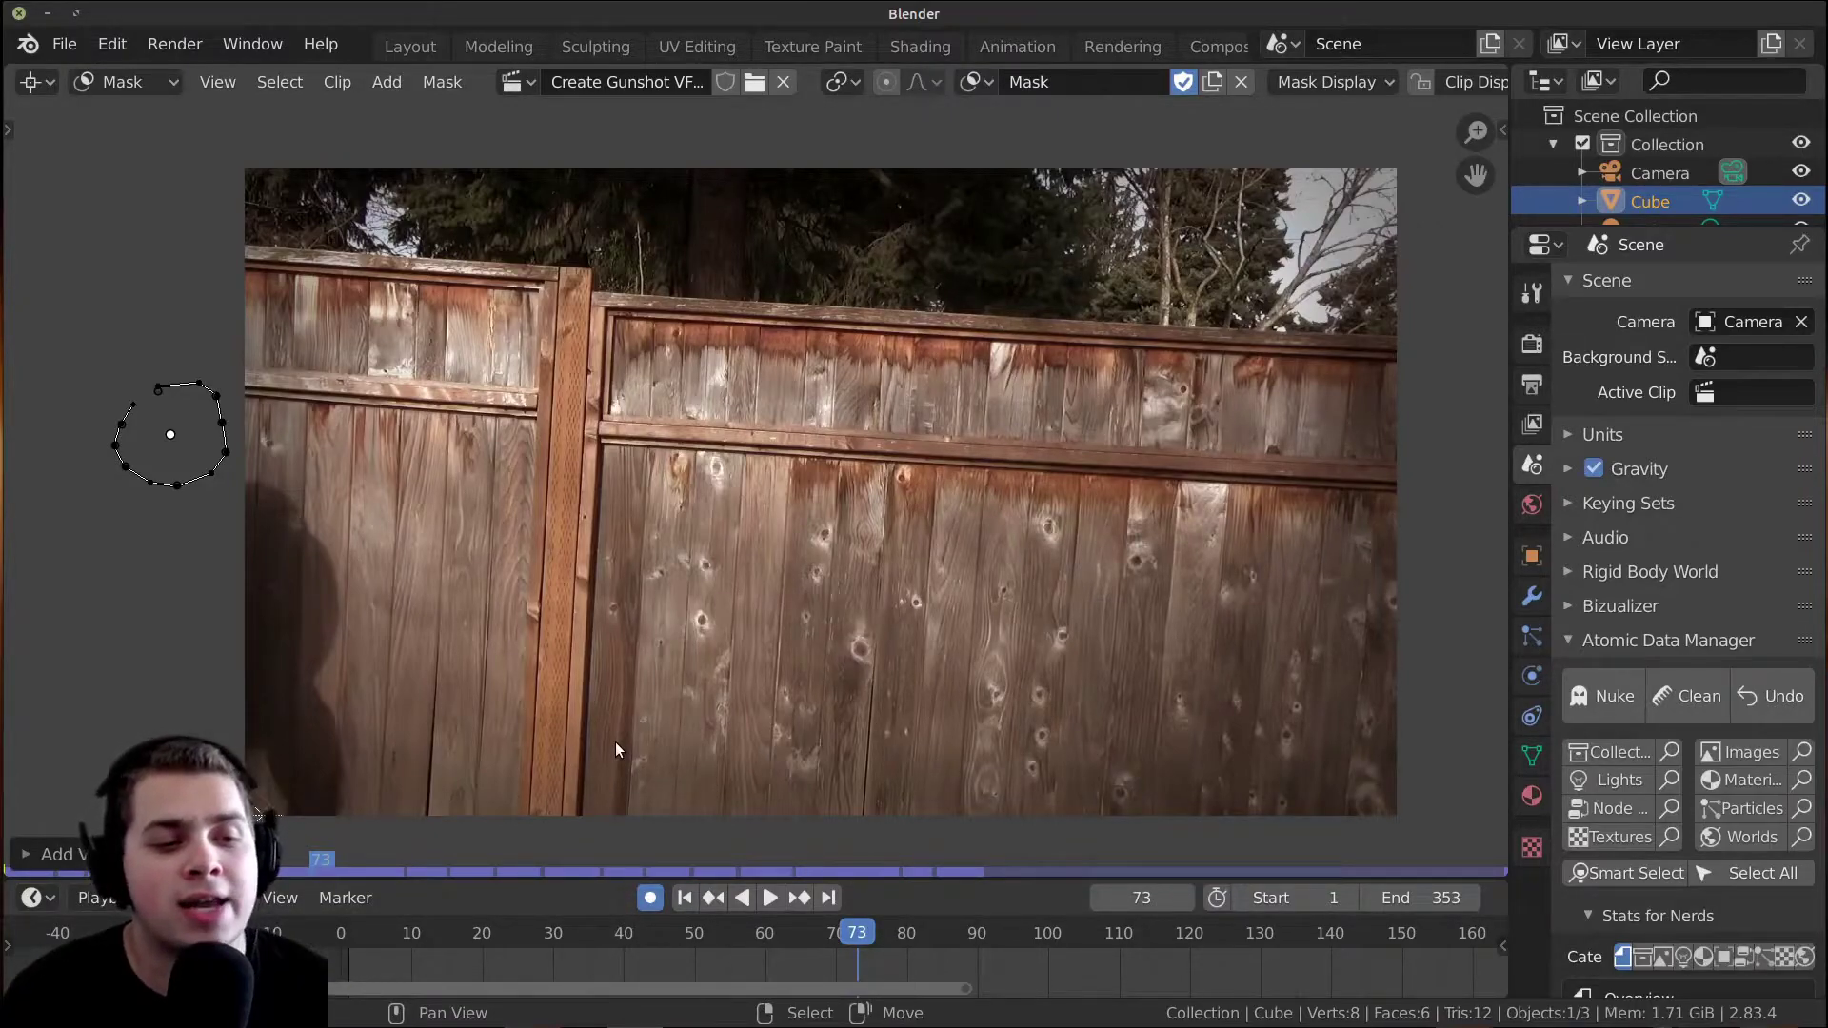
key("alt+a")
key("a")
key("g")
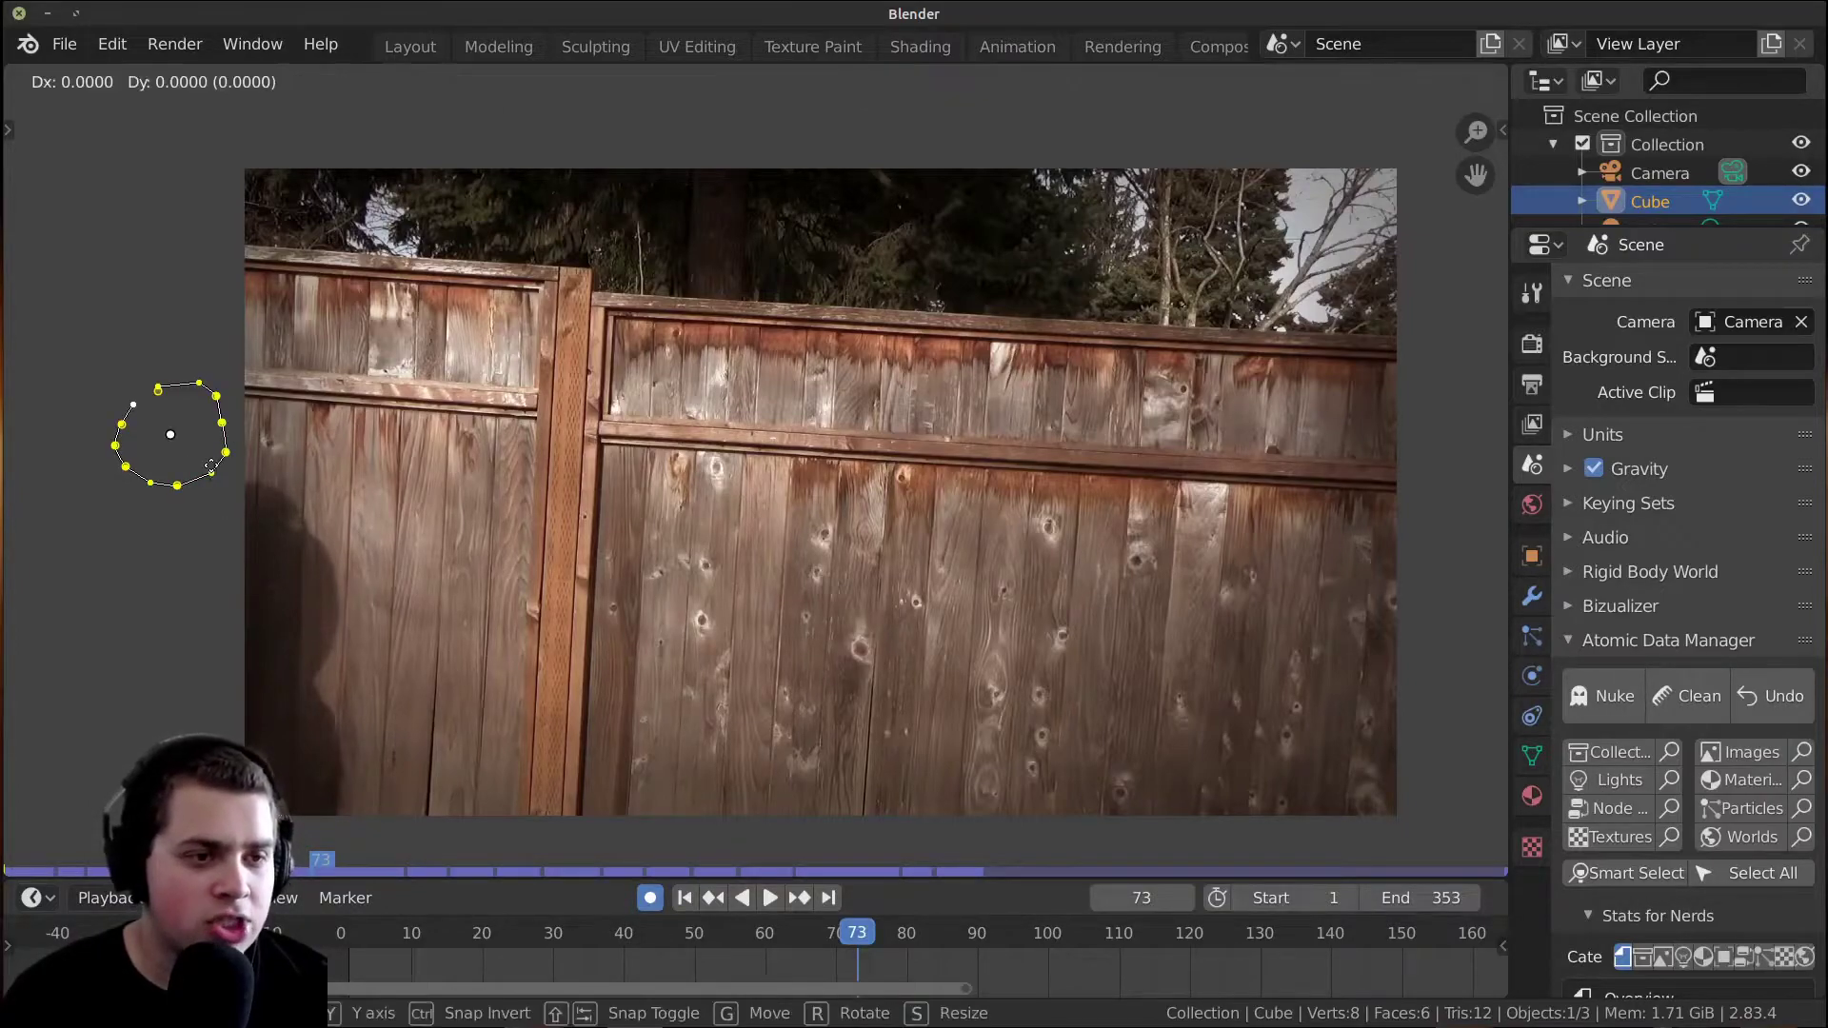
left_click(211, 466)
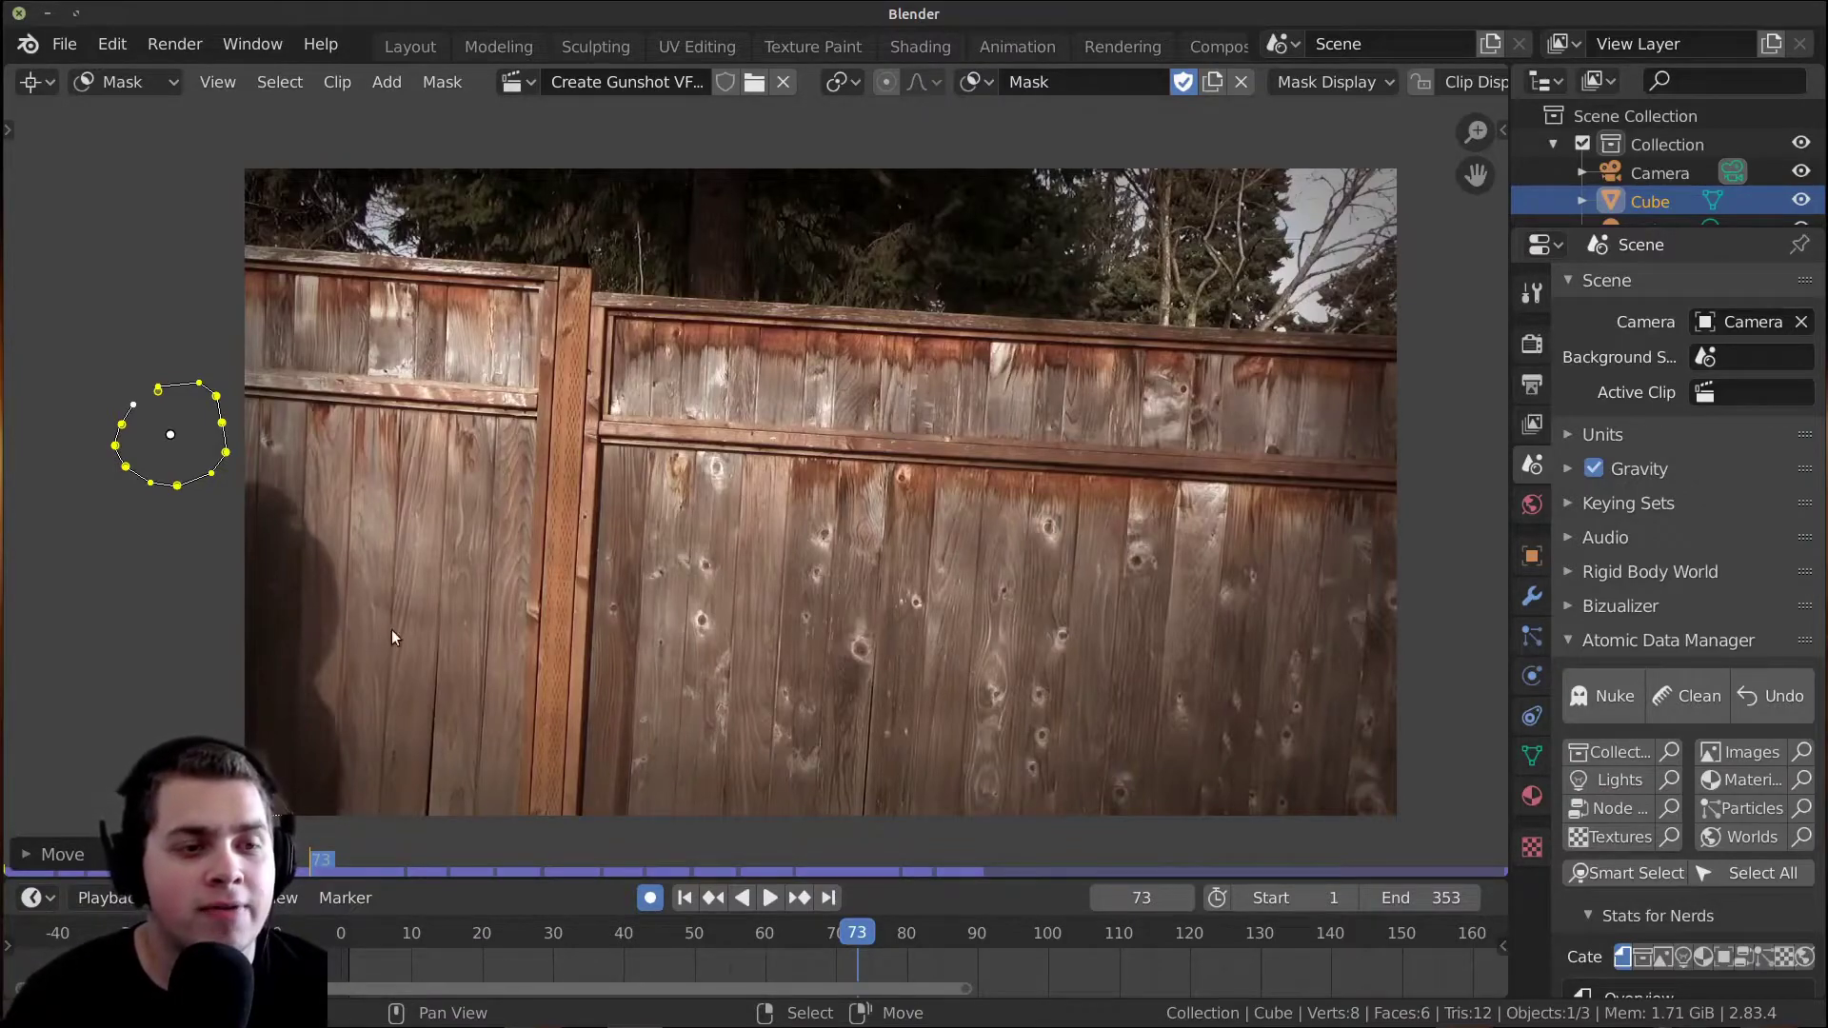
Go to frame 92, where the man's head enters the shot, and move the whole mask onto his face.
scroll(340, 405, "down", 9, "alt")
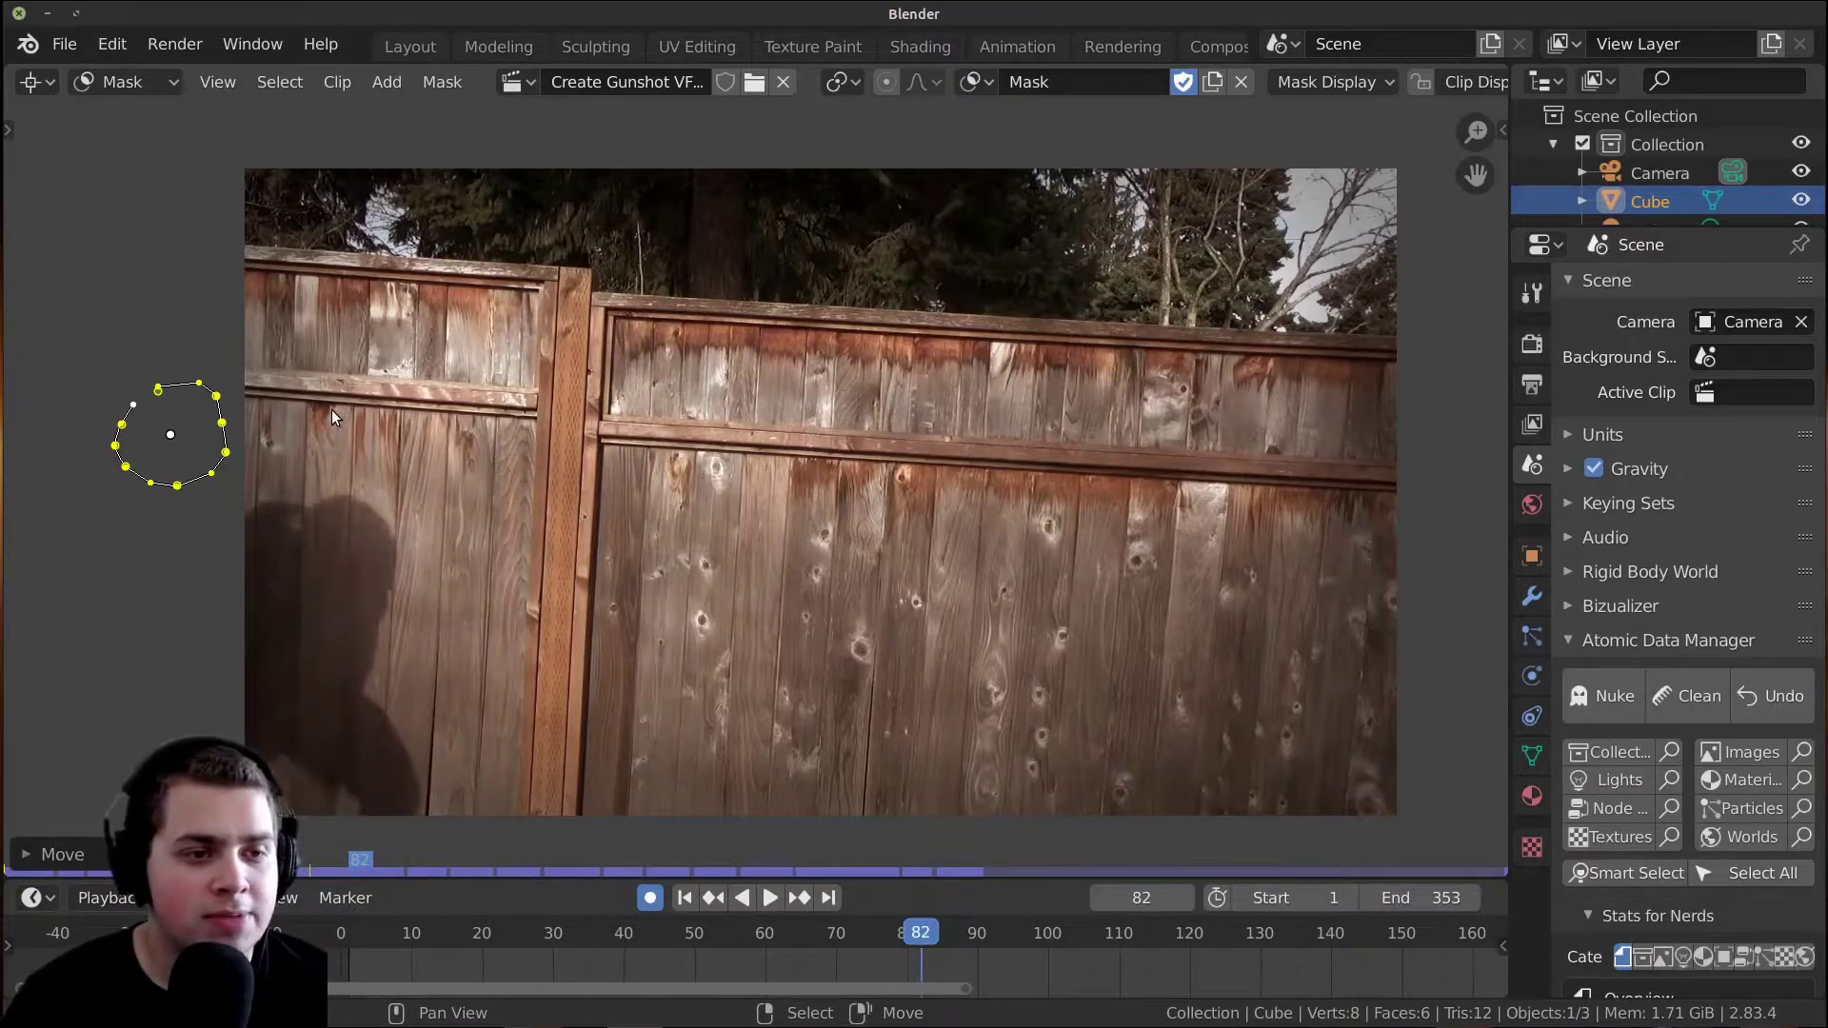
scroll(330, 412, "down", 10, "alt")
key("g")
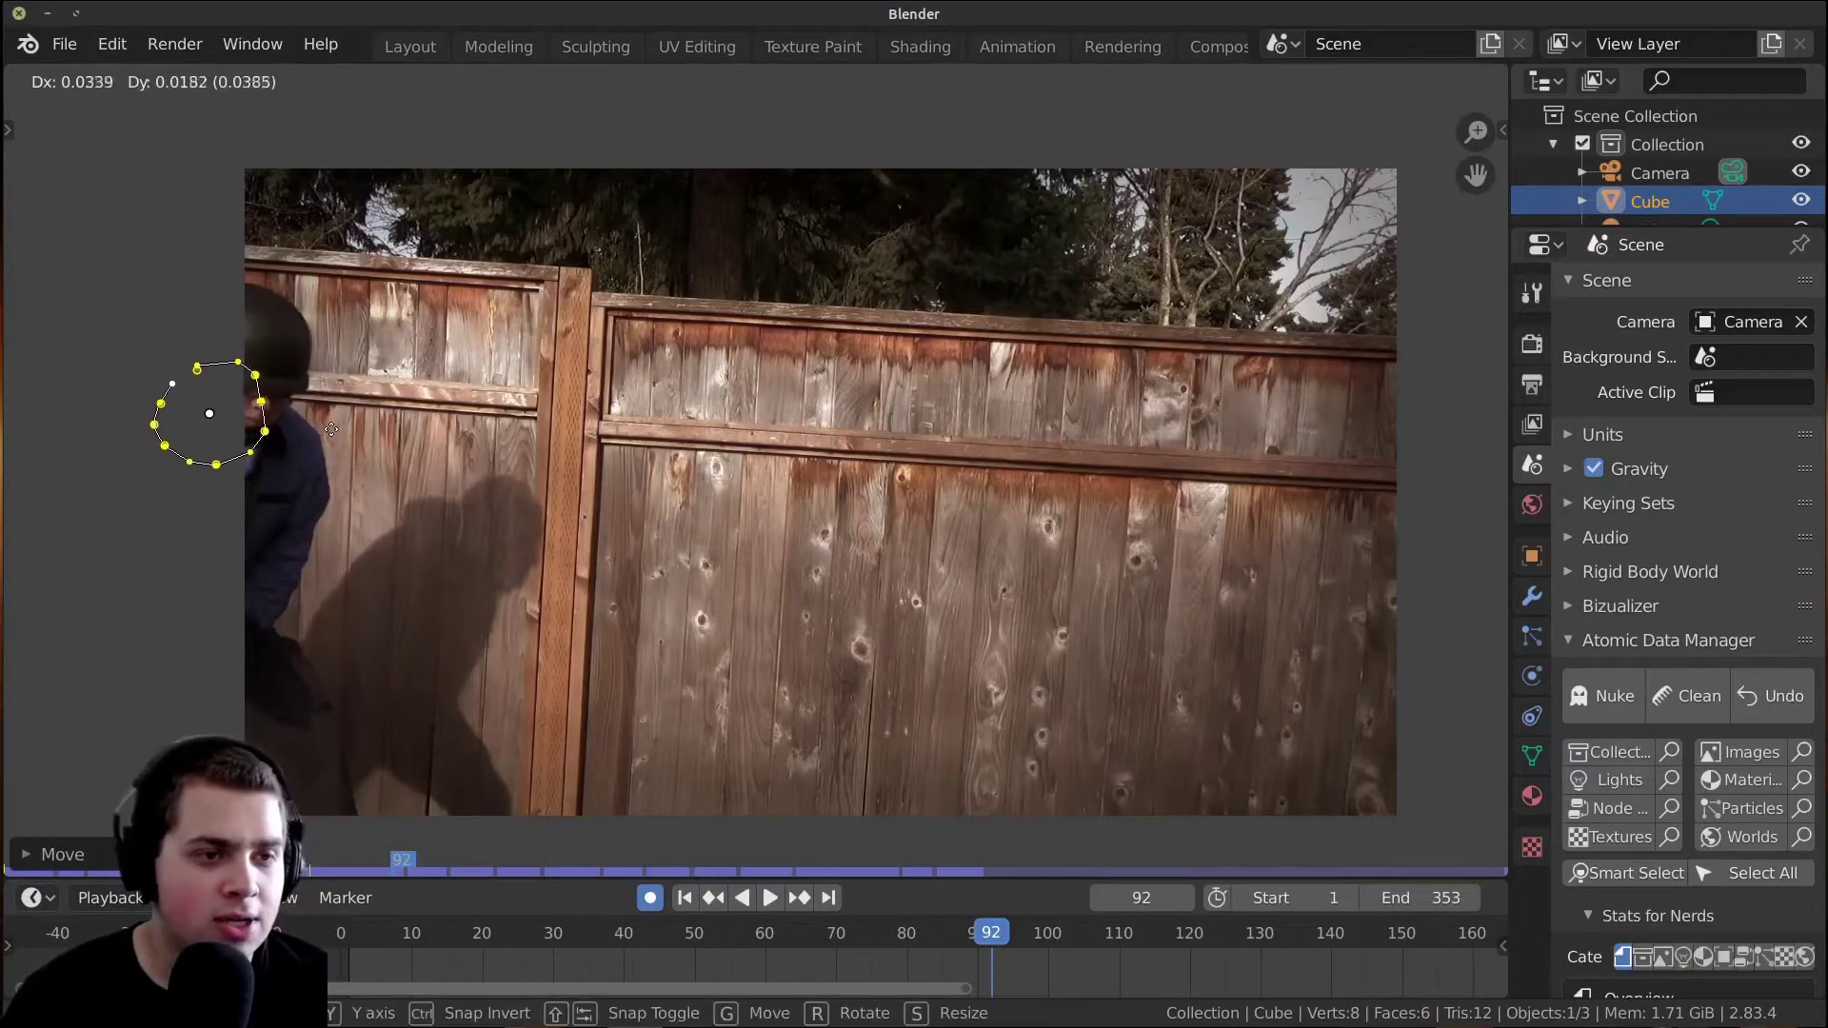
left_click(366, 414)
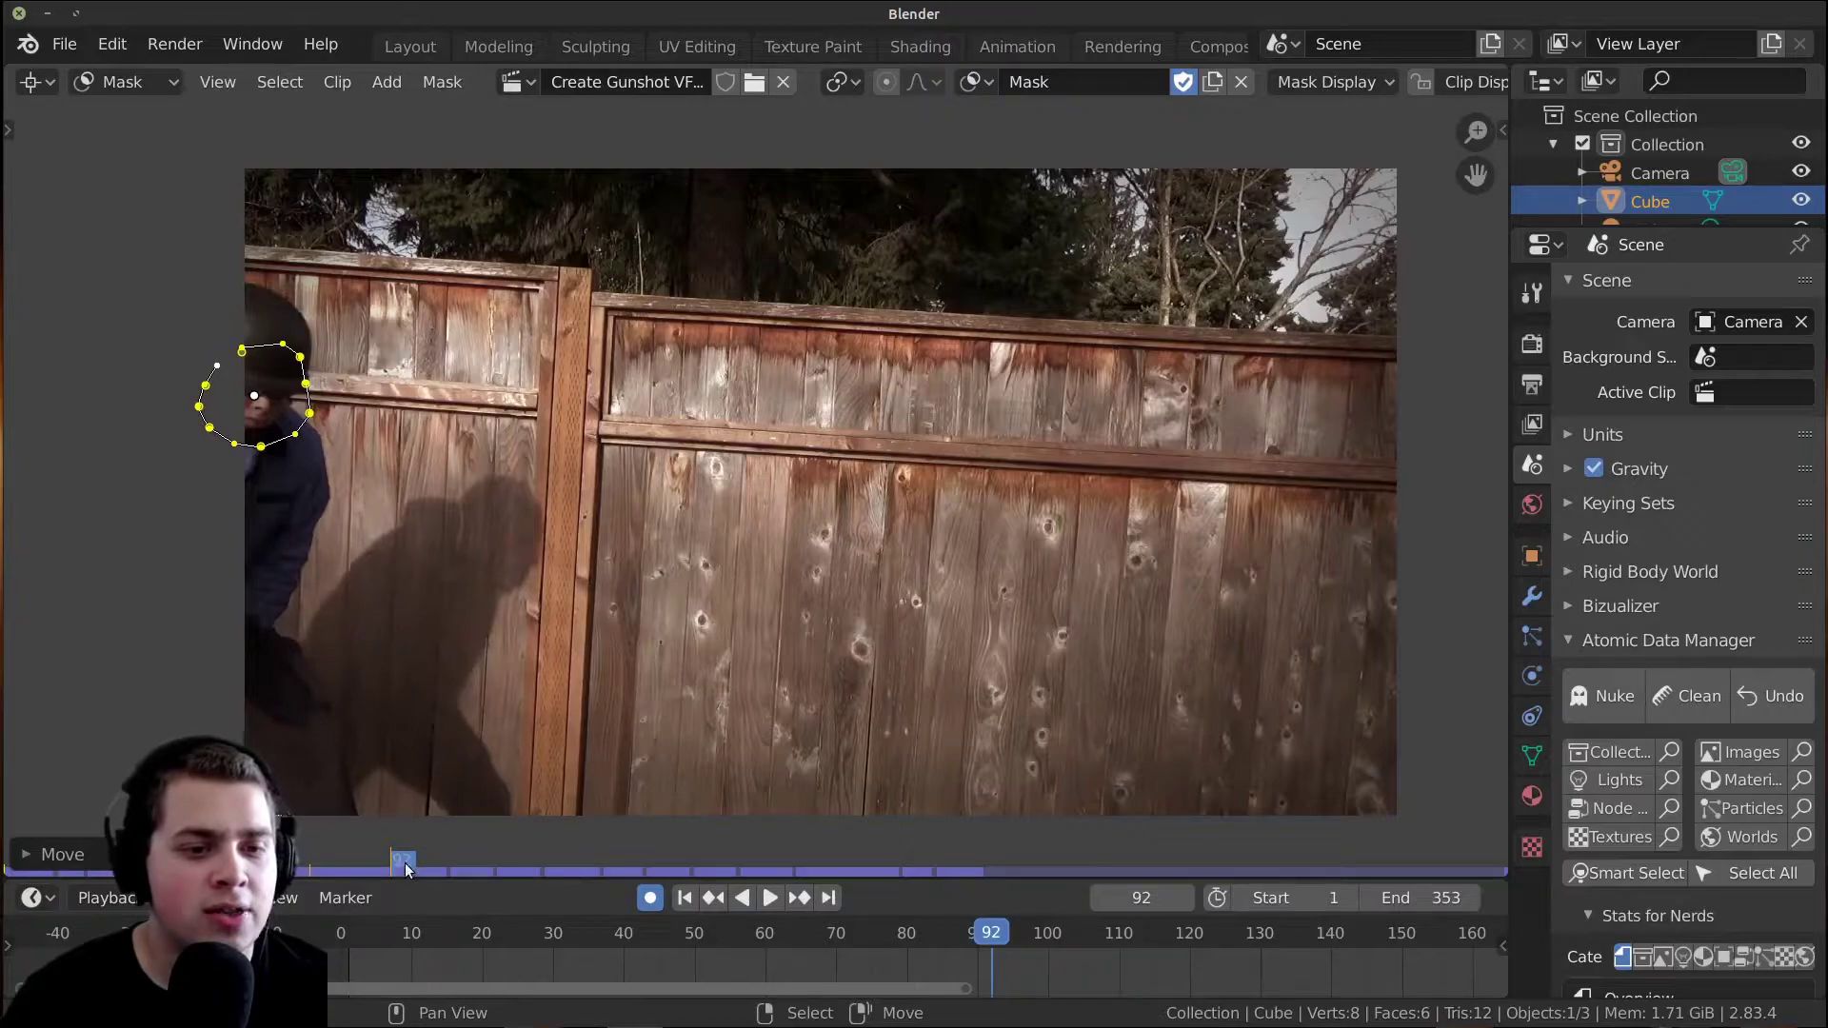
middle_click_drag(331, 374, 551, 375)
scroll(551, 375, "up", 2)
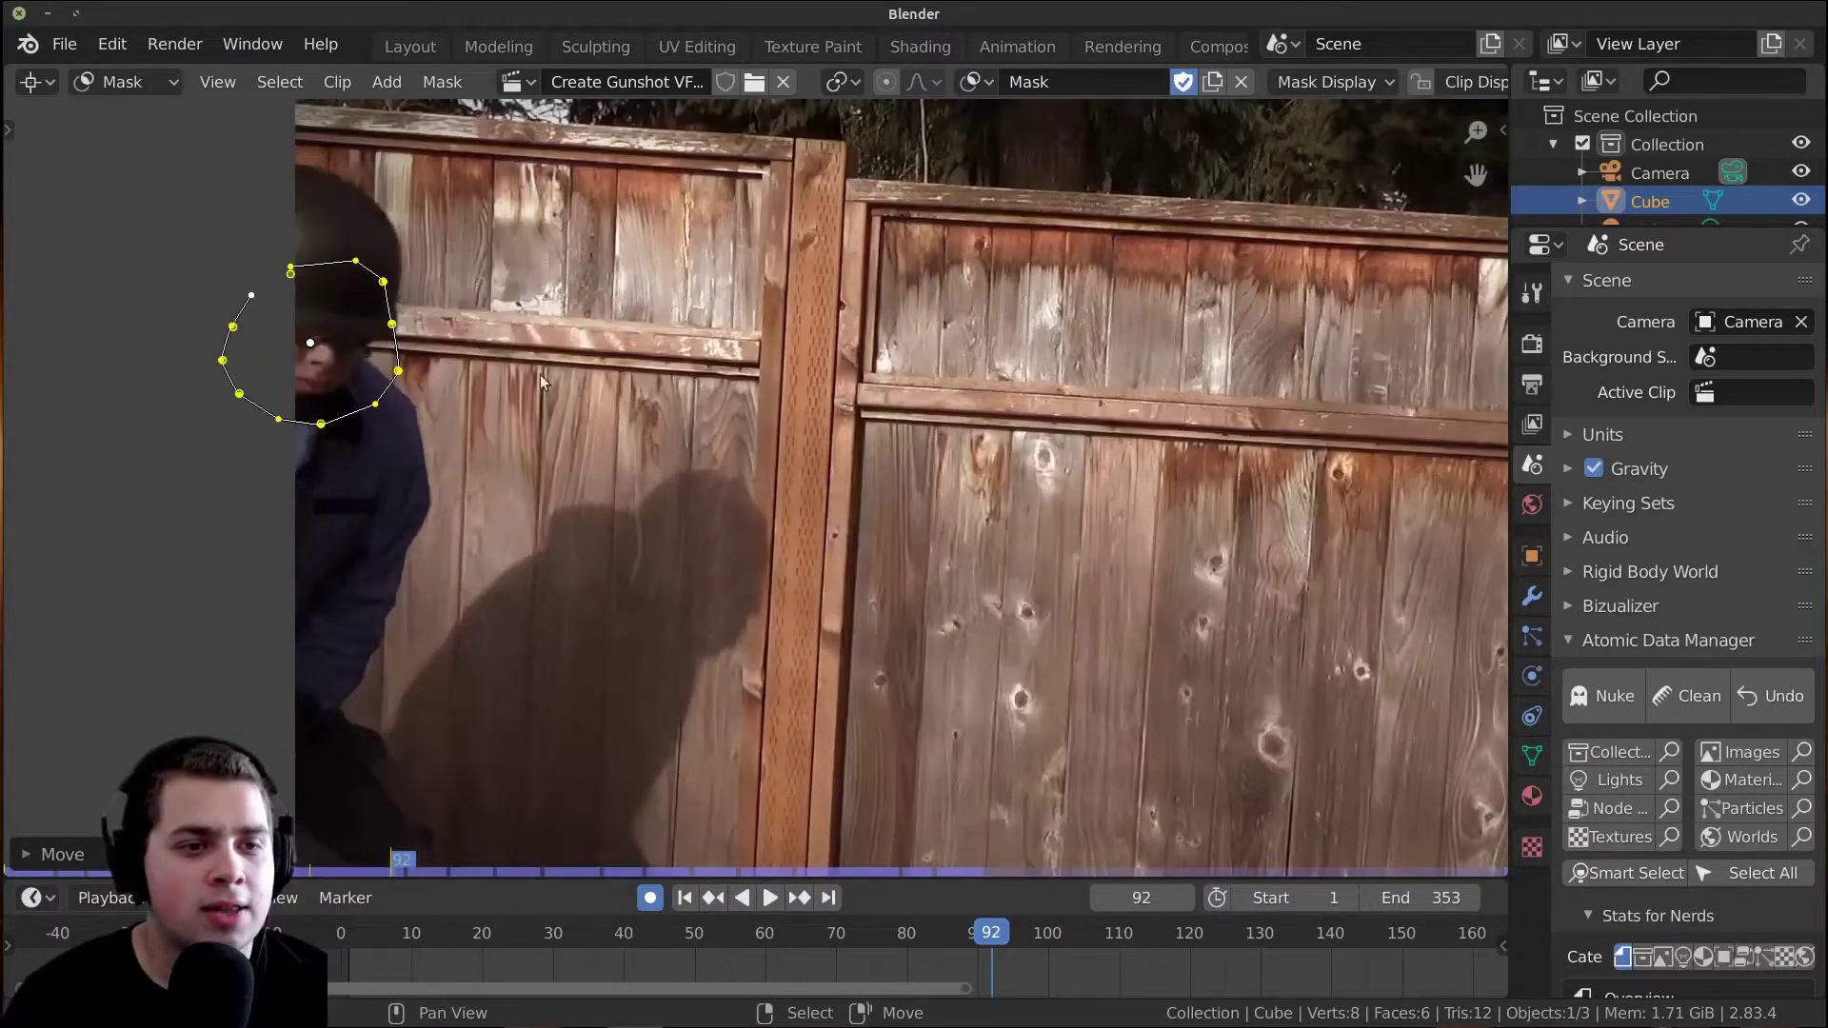
left_click(421, 368)
middle_click_drag(421, 367, 493, 398)
scroll(534, 404, "up", 1)
key("g")
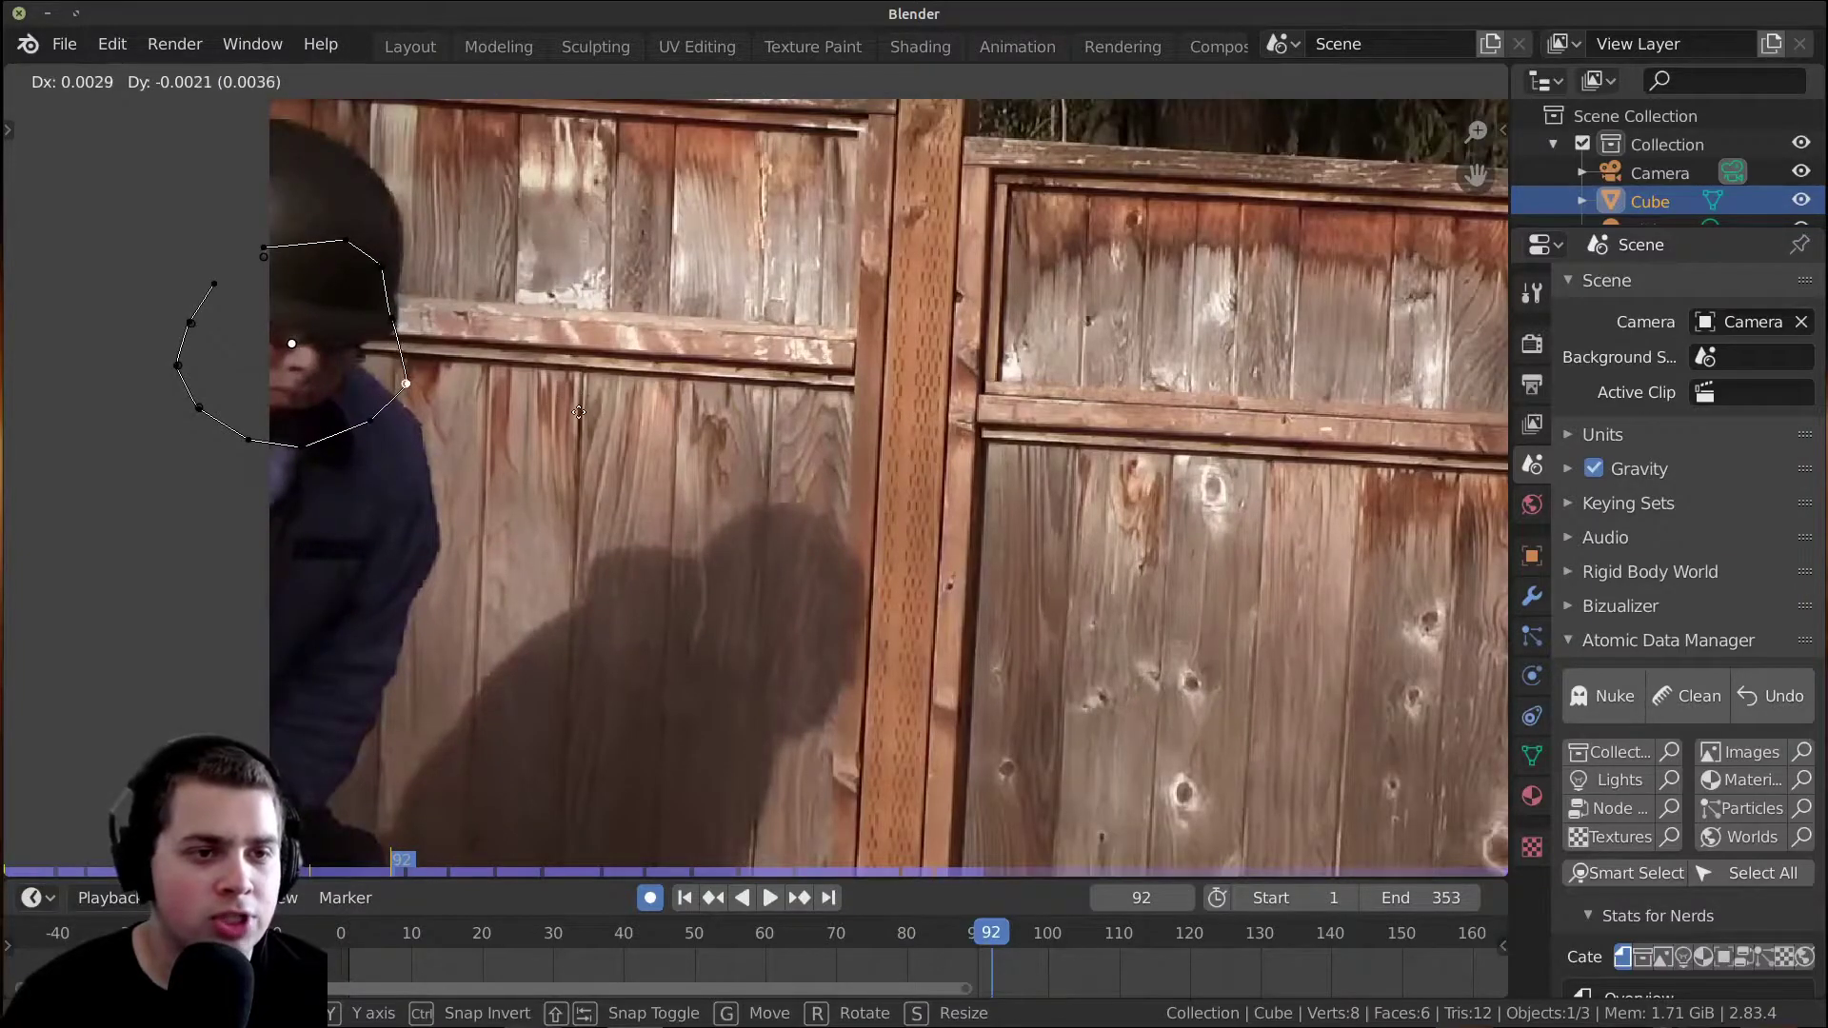
right_click(577, 412)
key("a")
scroll(376, 443, "up", 1)
key("s")
key("y")
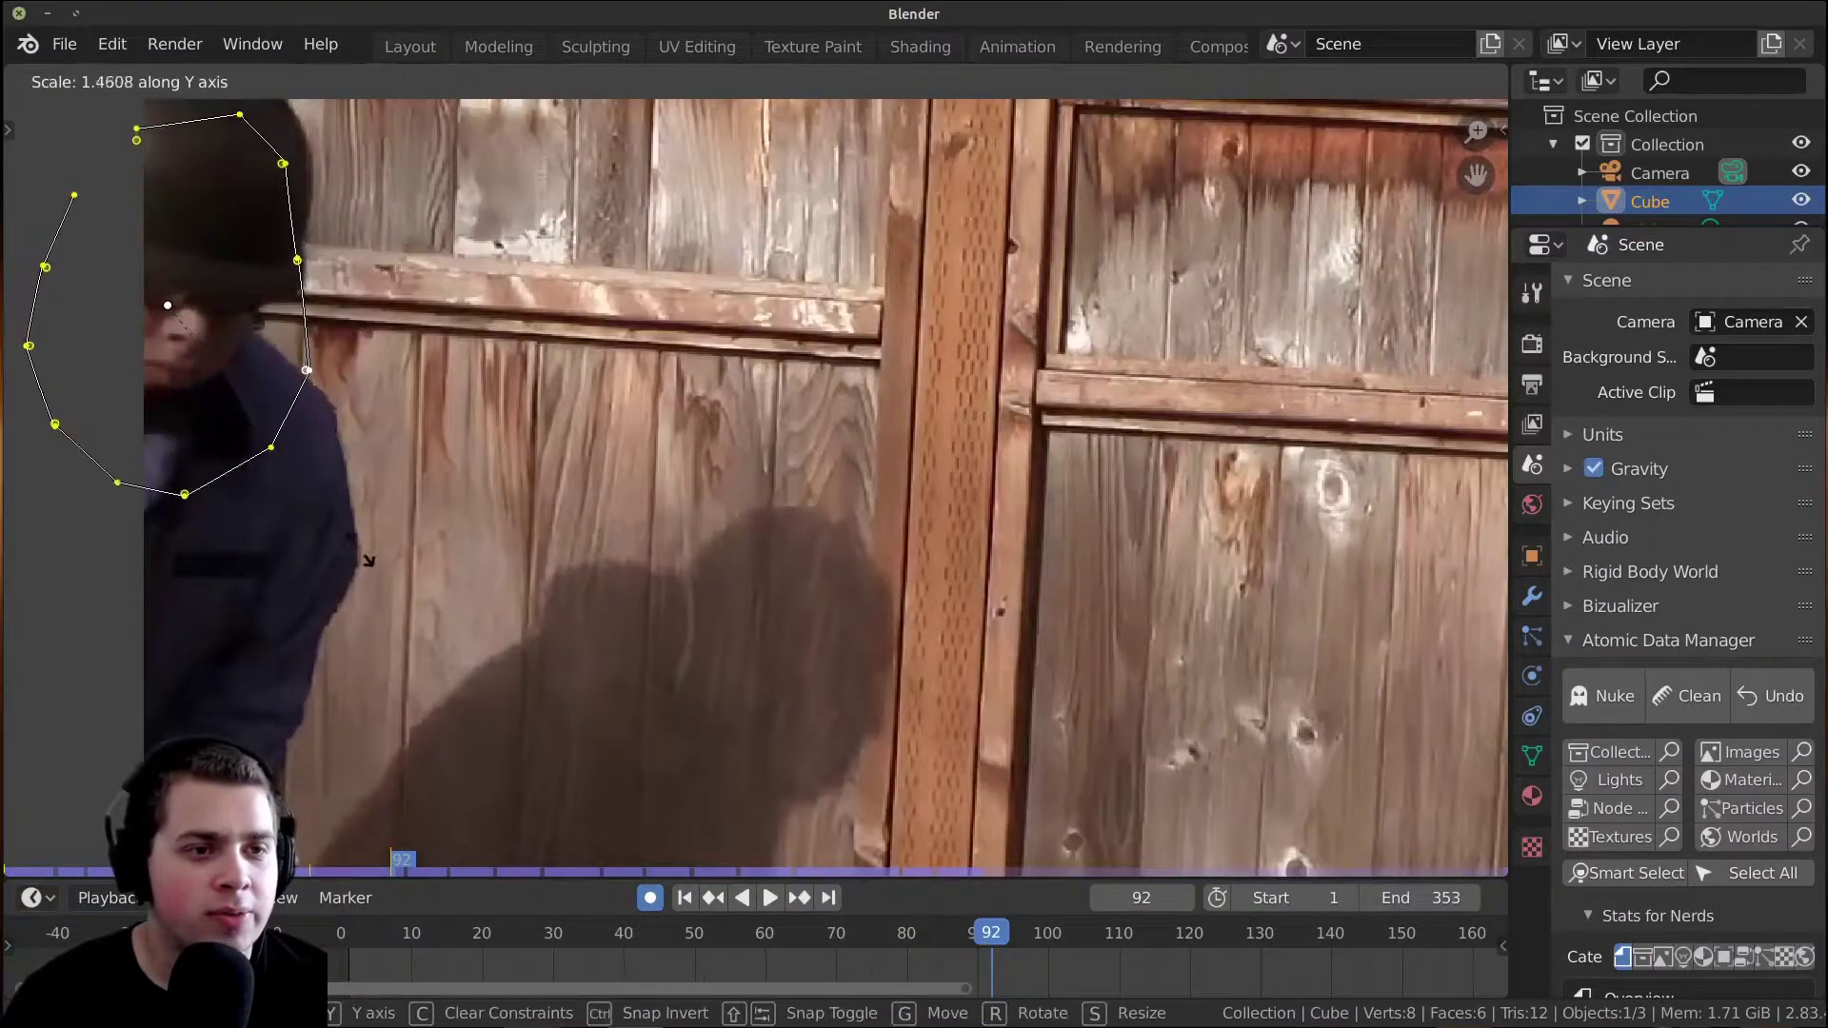
right_click(353, 429)
scroll(419, 357, "down", 2)
middle_click_drag(436, 344, 695, 452)
key("alt+a")
scroll(524, 377, "up", 2)
key("b")
left_click_drag(573, 197, 343, 323)
key("r")
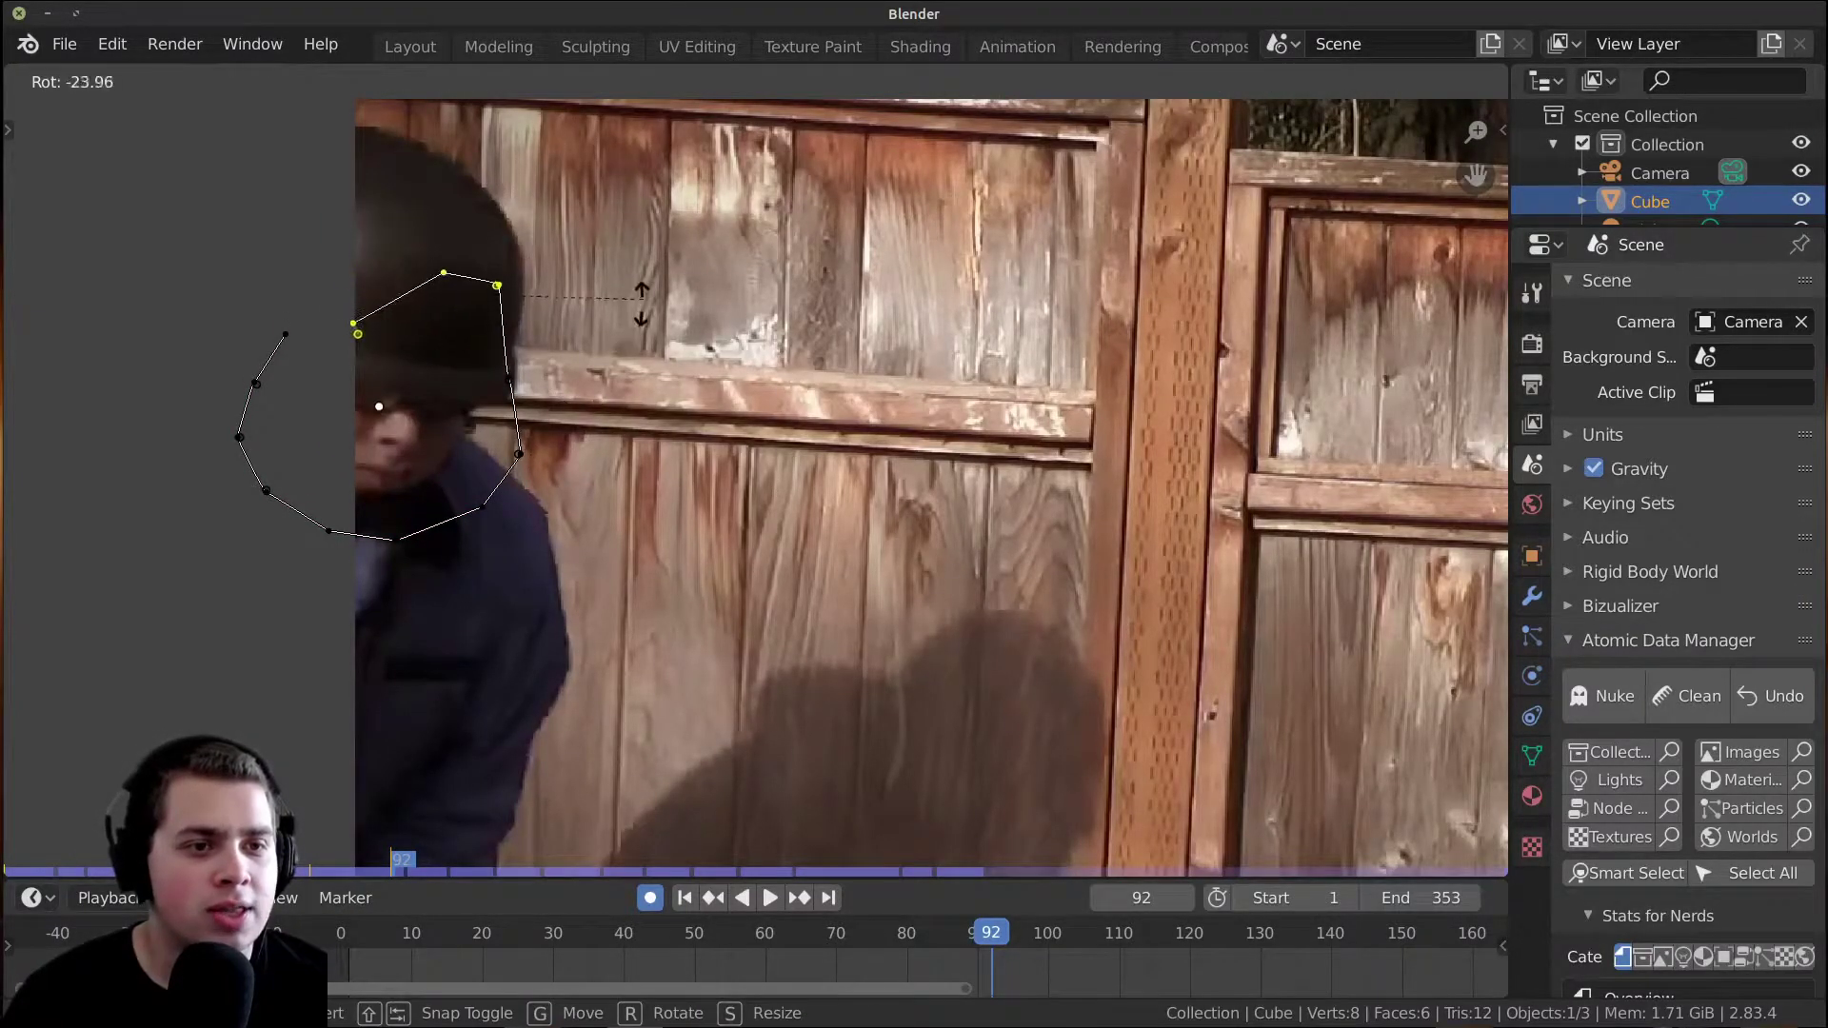
right_click(552, 421)
Select the whole mask again and key its shape at frame 92 by confirming a move over the head.
middle_click_drag(519, 426, 586, 408)
scroll(587, 407, "down", 2)
key("alt+a")
key("a")
key("r")
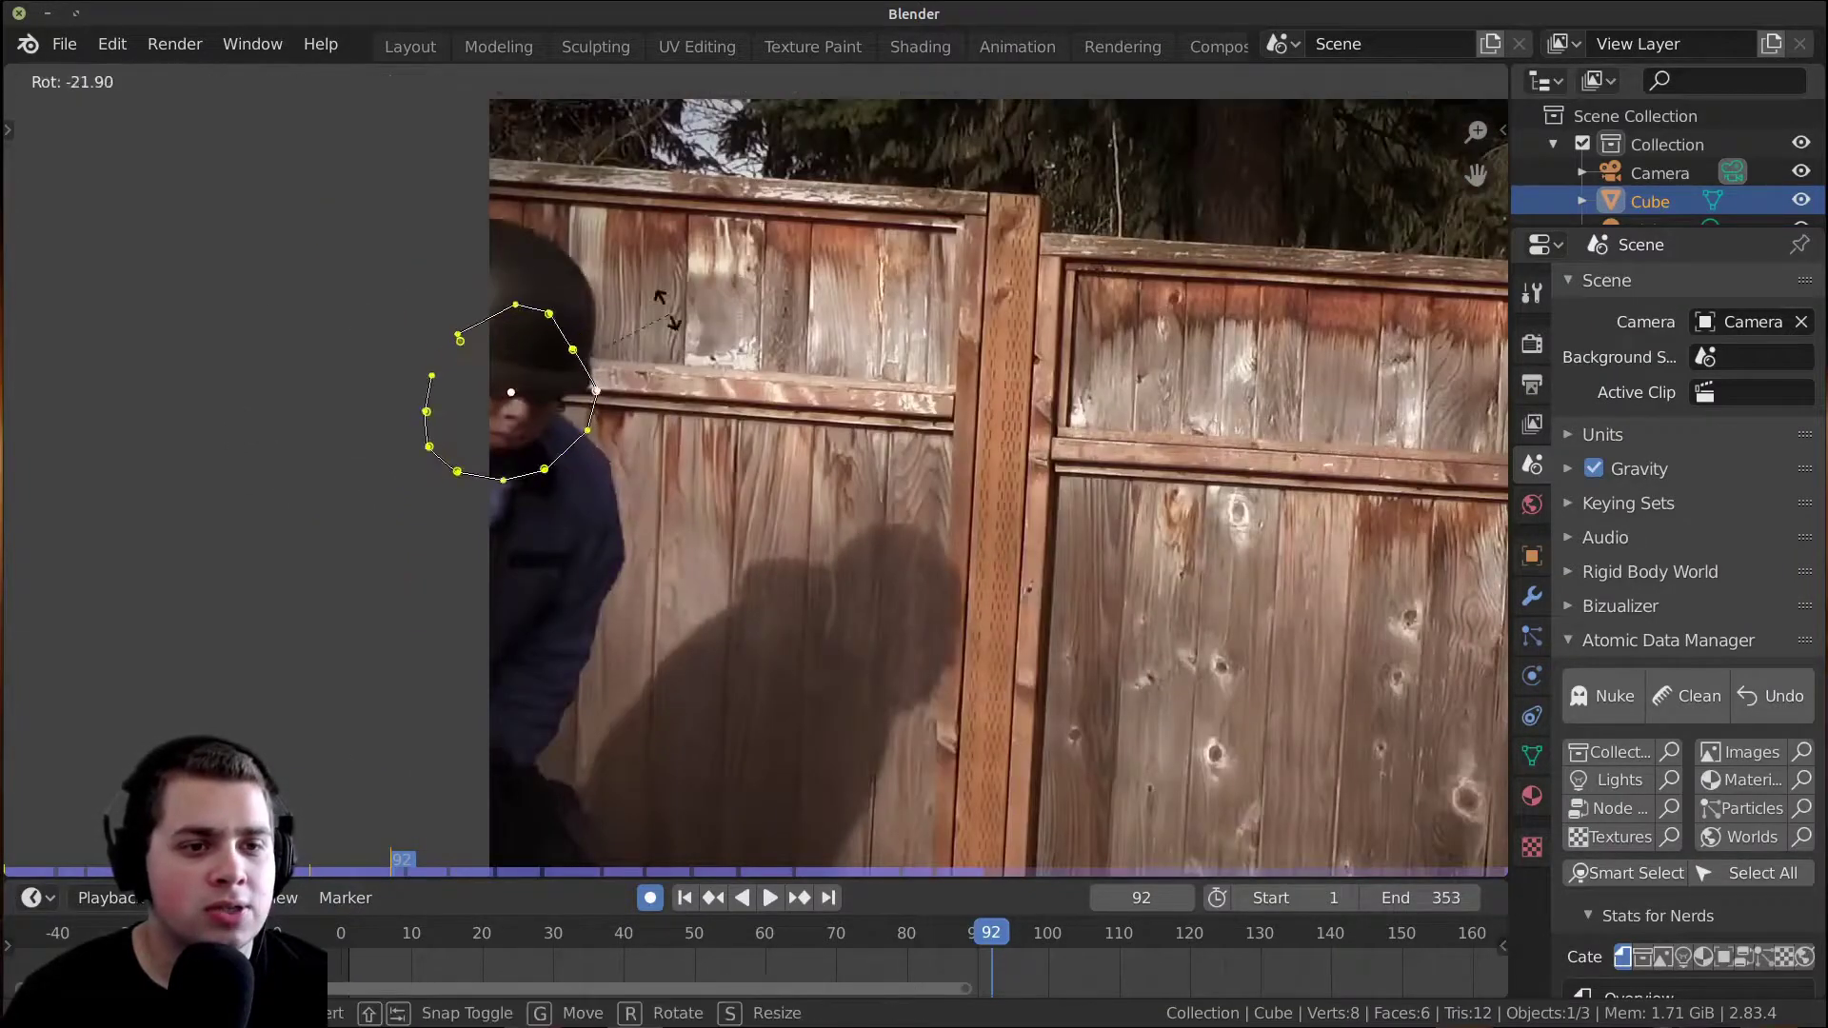
left_click(607, 516)
key("g")
left_click(694, 580)
Advance to frame 95, then move and resize the mask to surround the man's face.
key("space")
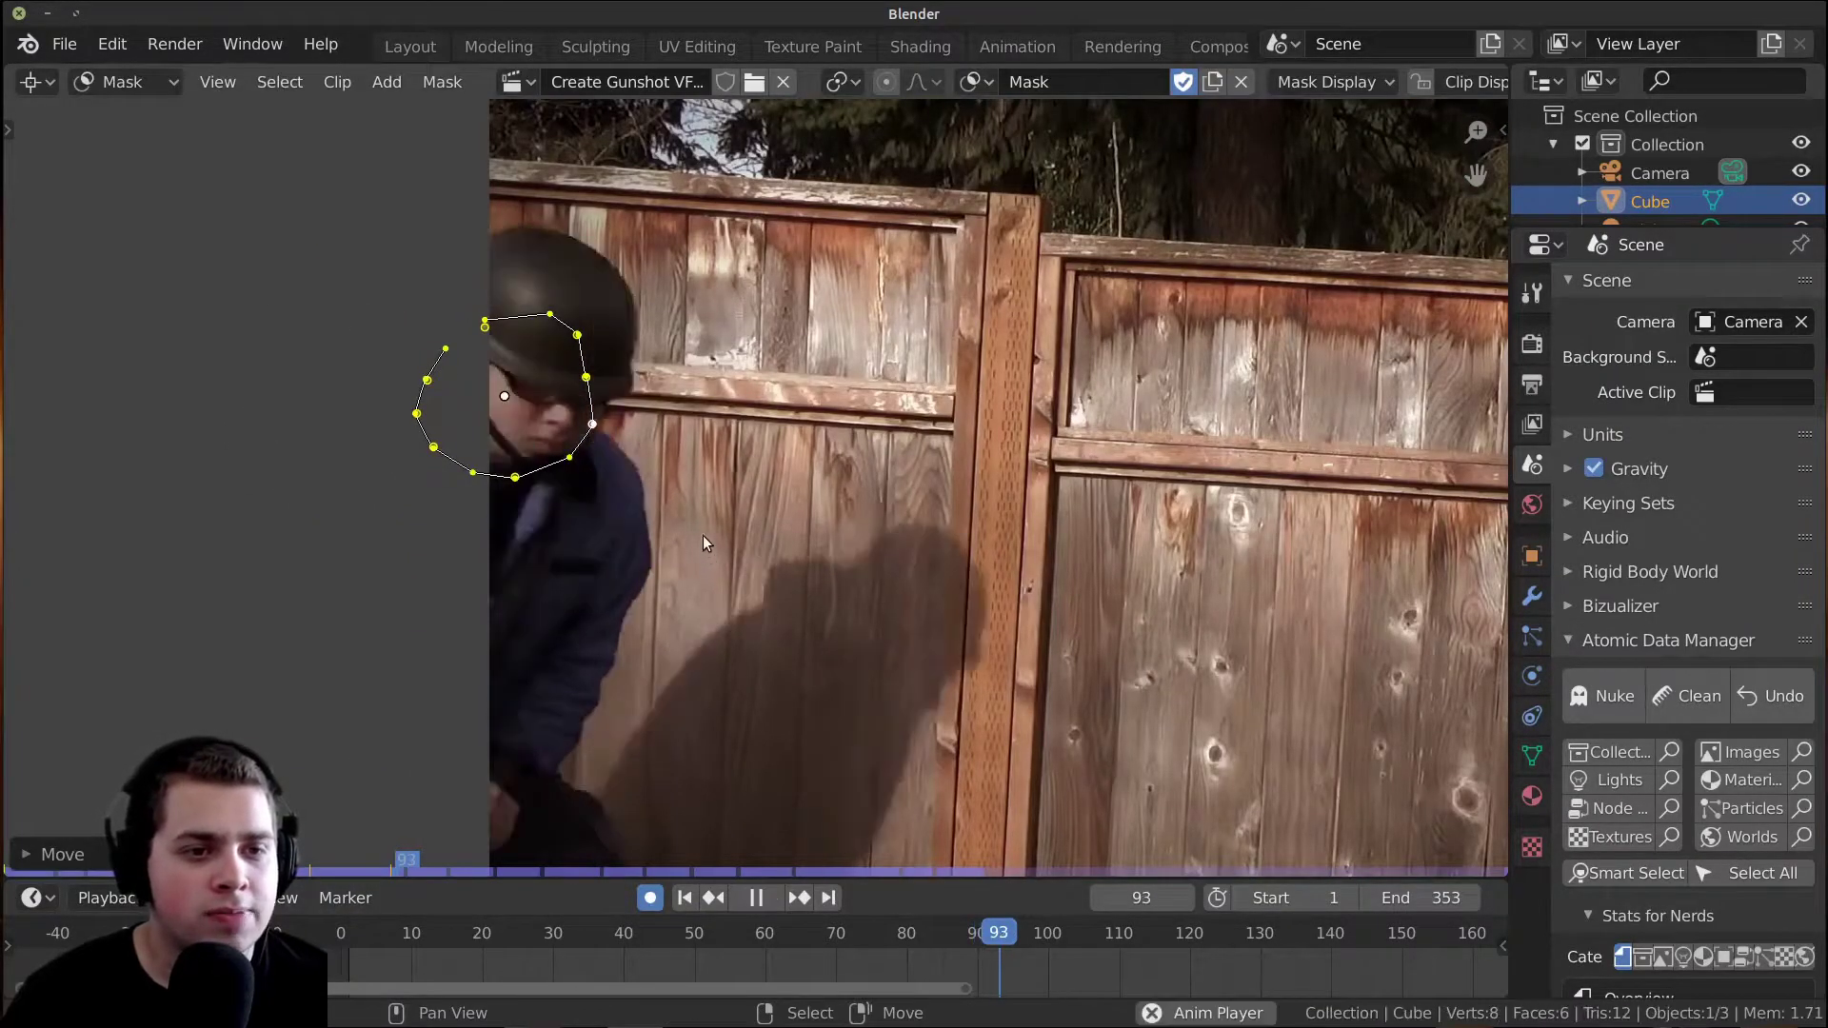
key("space")
key("g")
left_click(819, 560)
key("s")
left_click(838, 568)
key("g")
left_click(838, 569)
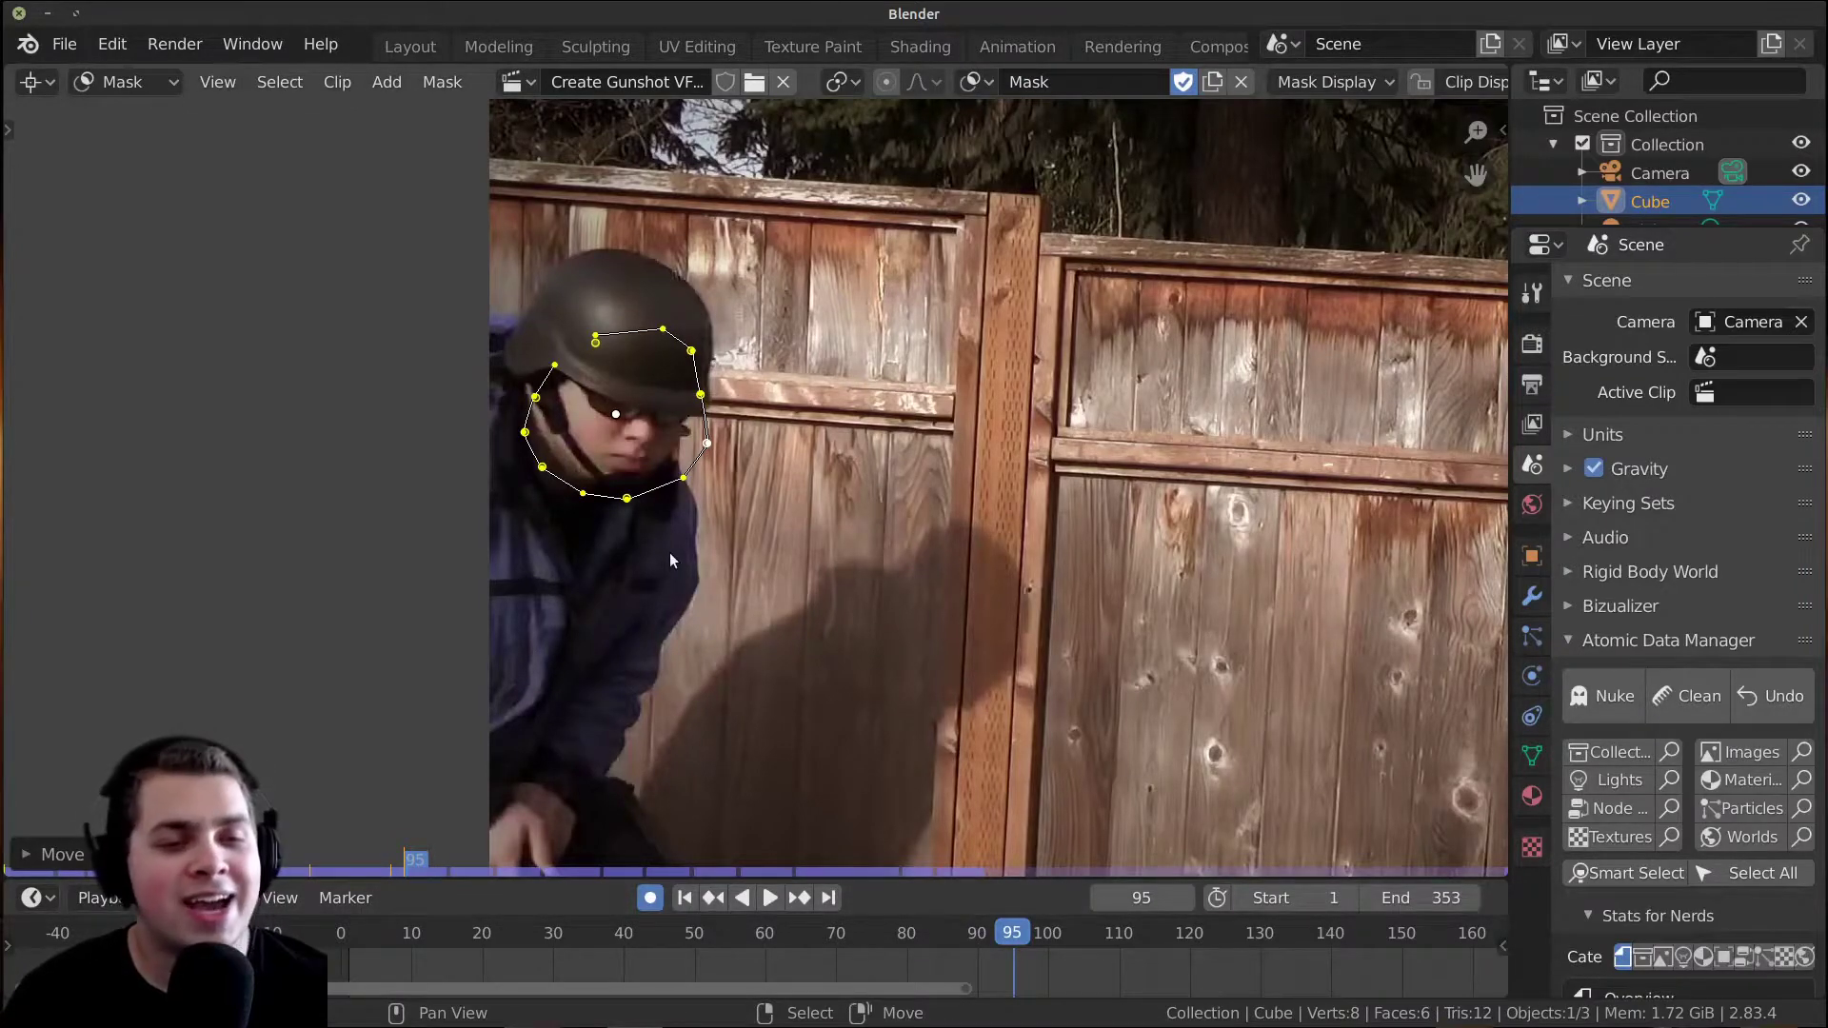
Advance to frame 105, then move and rescale the mask to cover the man's face again.
middle_click_drag(761, 449, 724, 406)
key("space")
key("space")
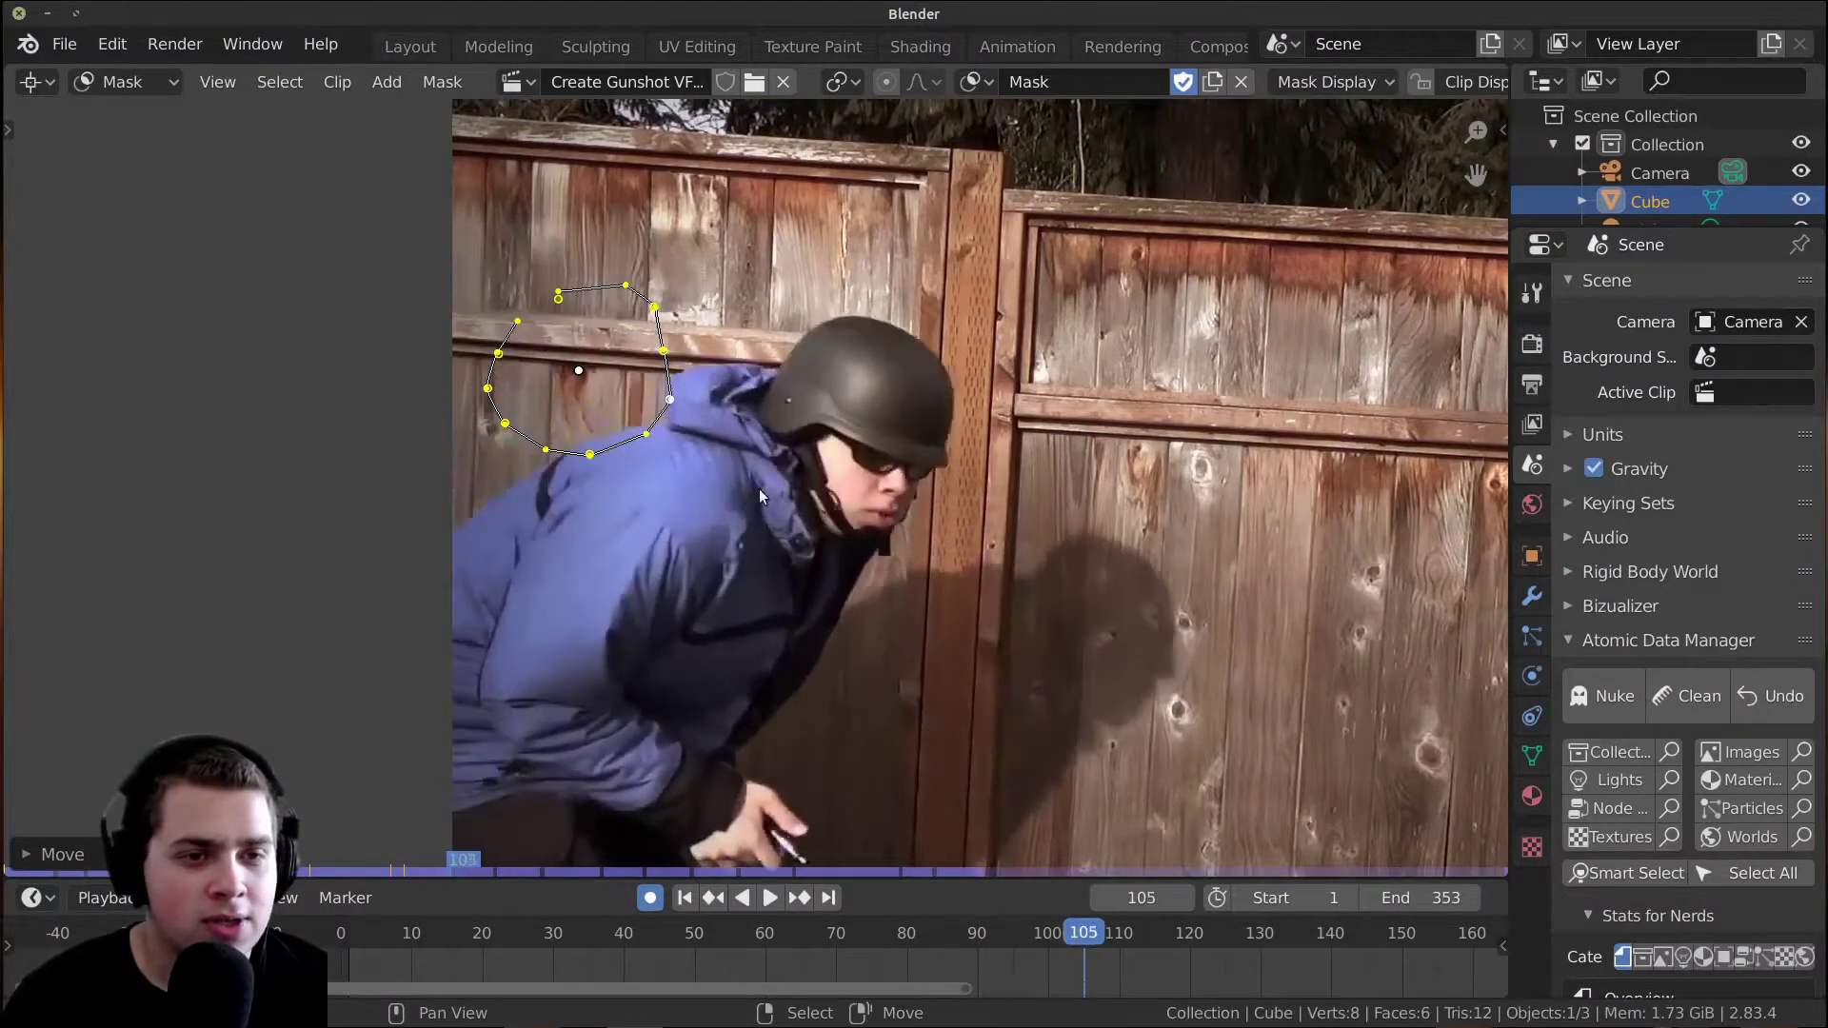
key("g")
left_click(1064, 597)
key("s")
left_click(1028, 585)
key("g")
left_click(1029, 575)
Reposition the mask over the man's face at frame 114 and once more a few frames further on.
key("space")
key("space")
key("g")
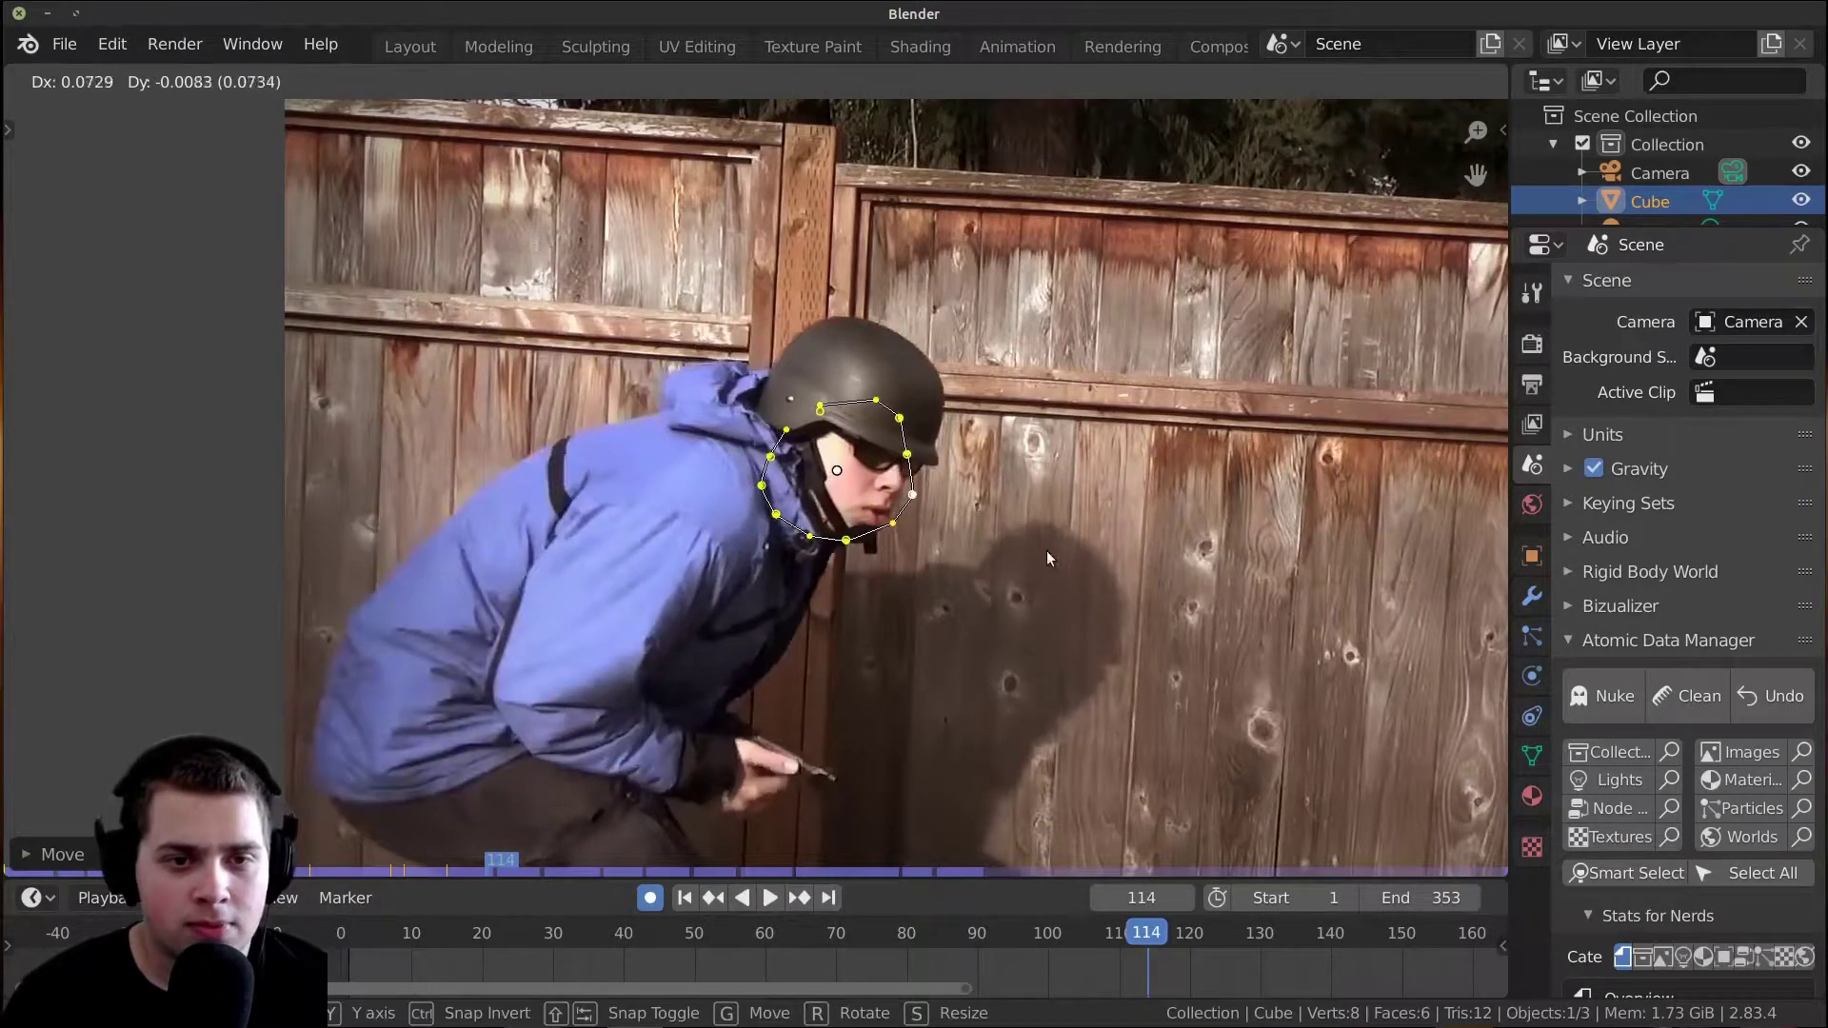
left_click(1044, 550)
key("space")
key("space")
key("g")
left_click(1002, 592)
Go to frame 134, move the mask onto the man's face and narrow it along the X axis.
key("space")
key("space")
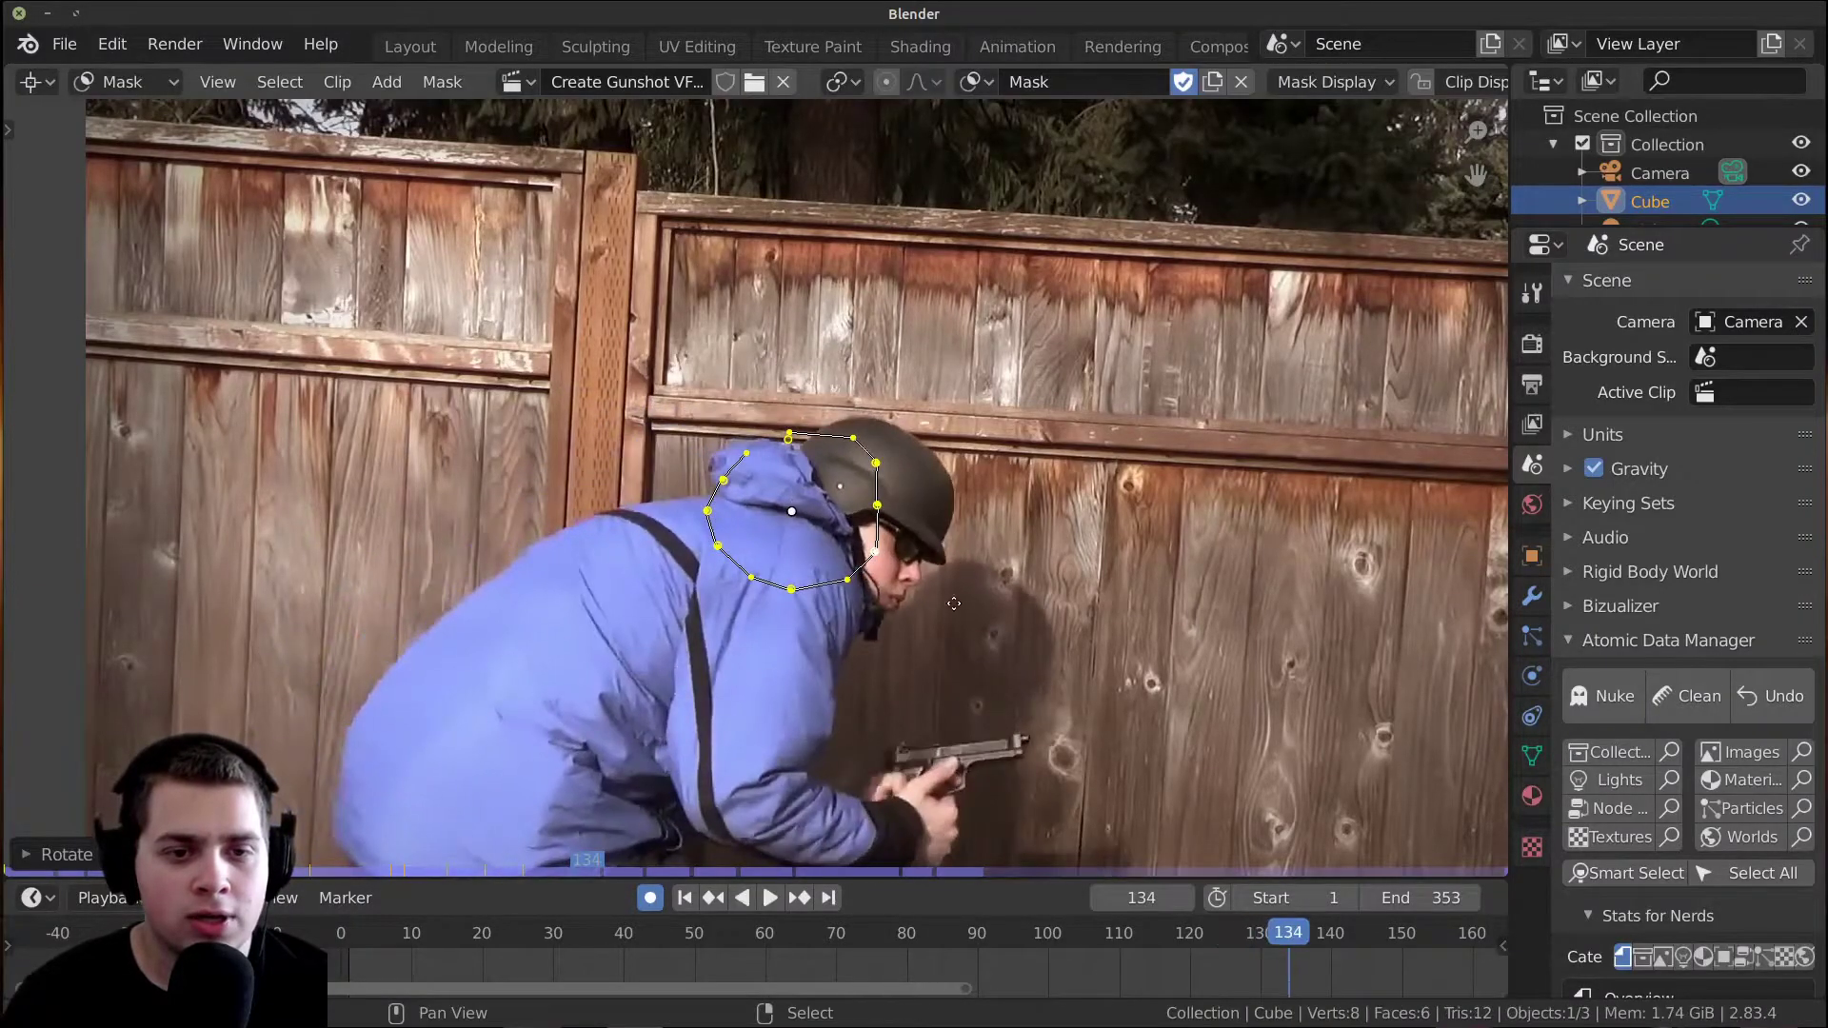
key("g")
left_click(842, 617)
scroll(1051, 411, "up", 2)
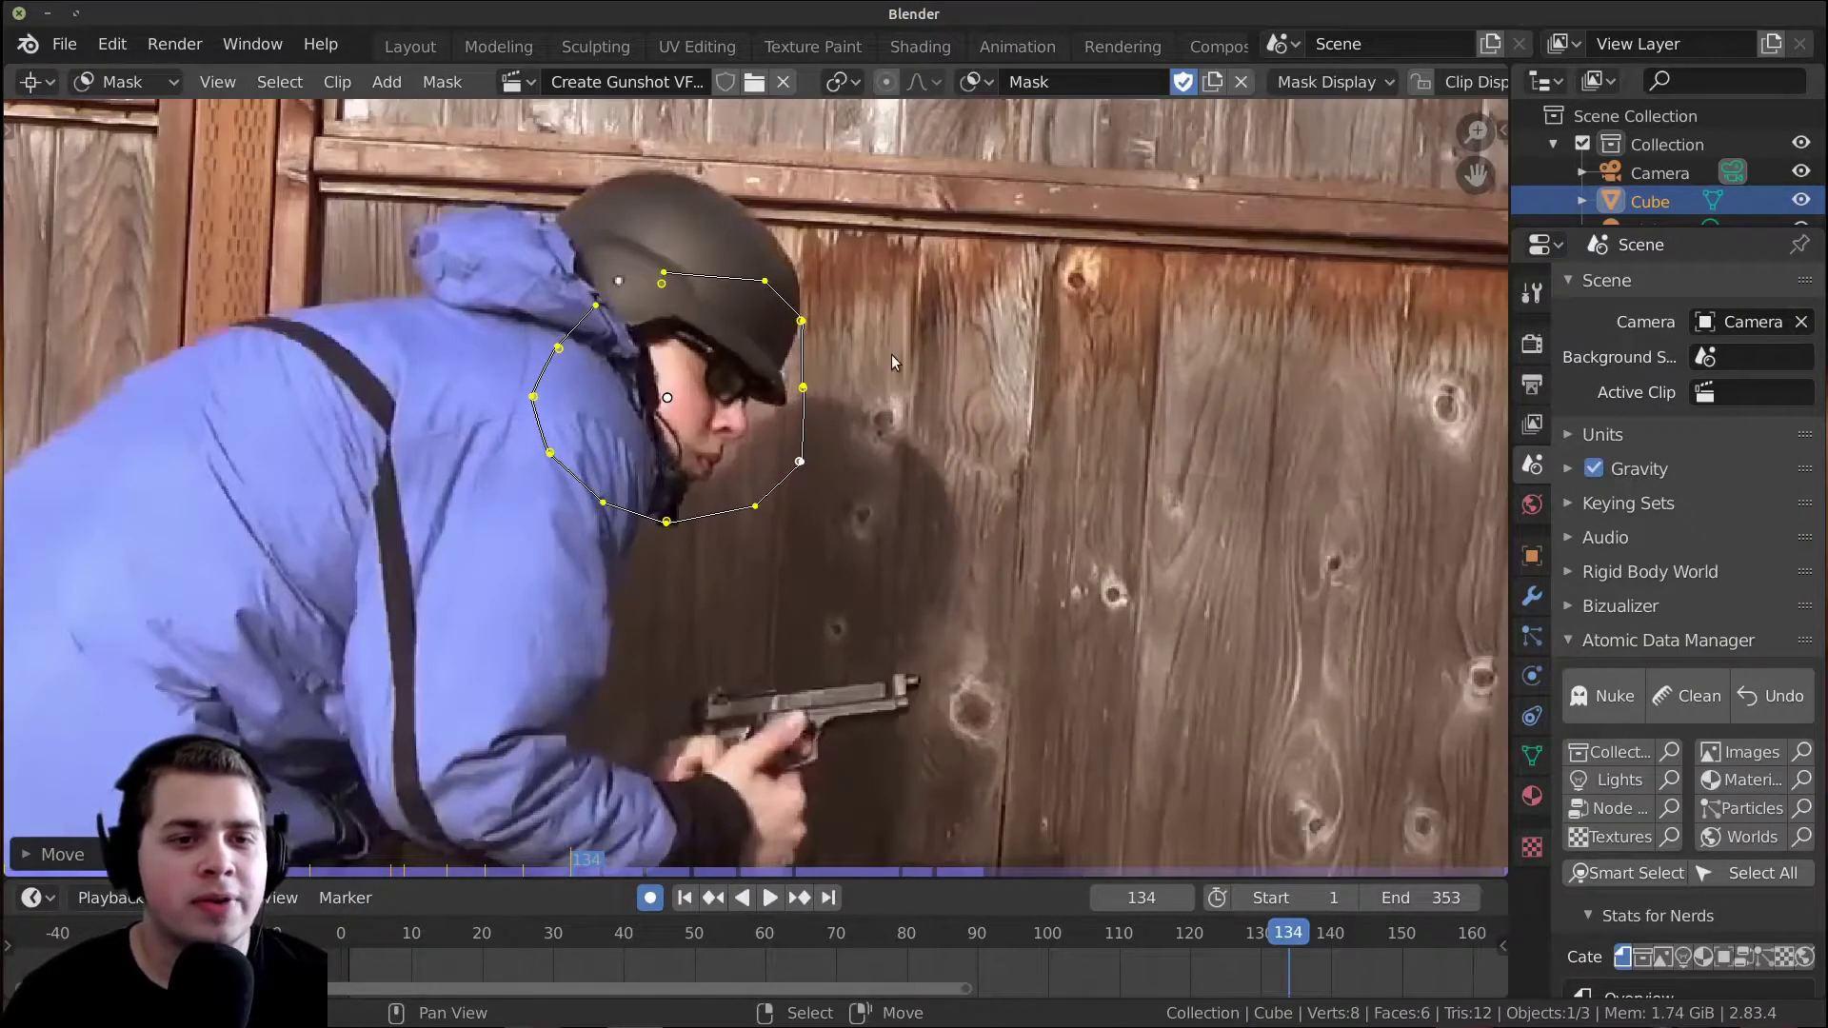
scroll(1124, 500, "up", 1)
key("s")
key("x")
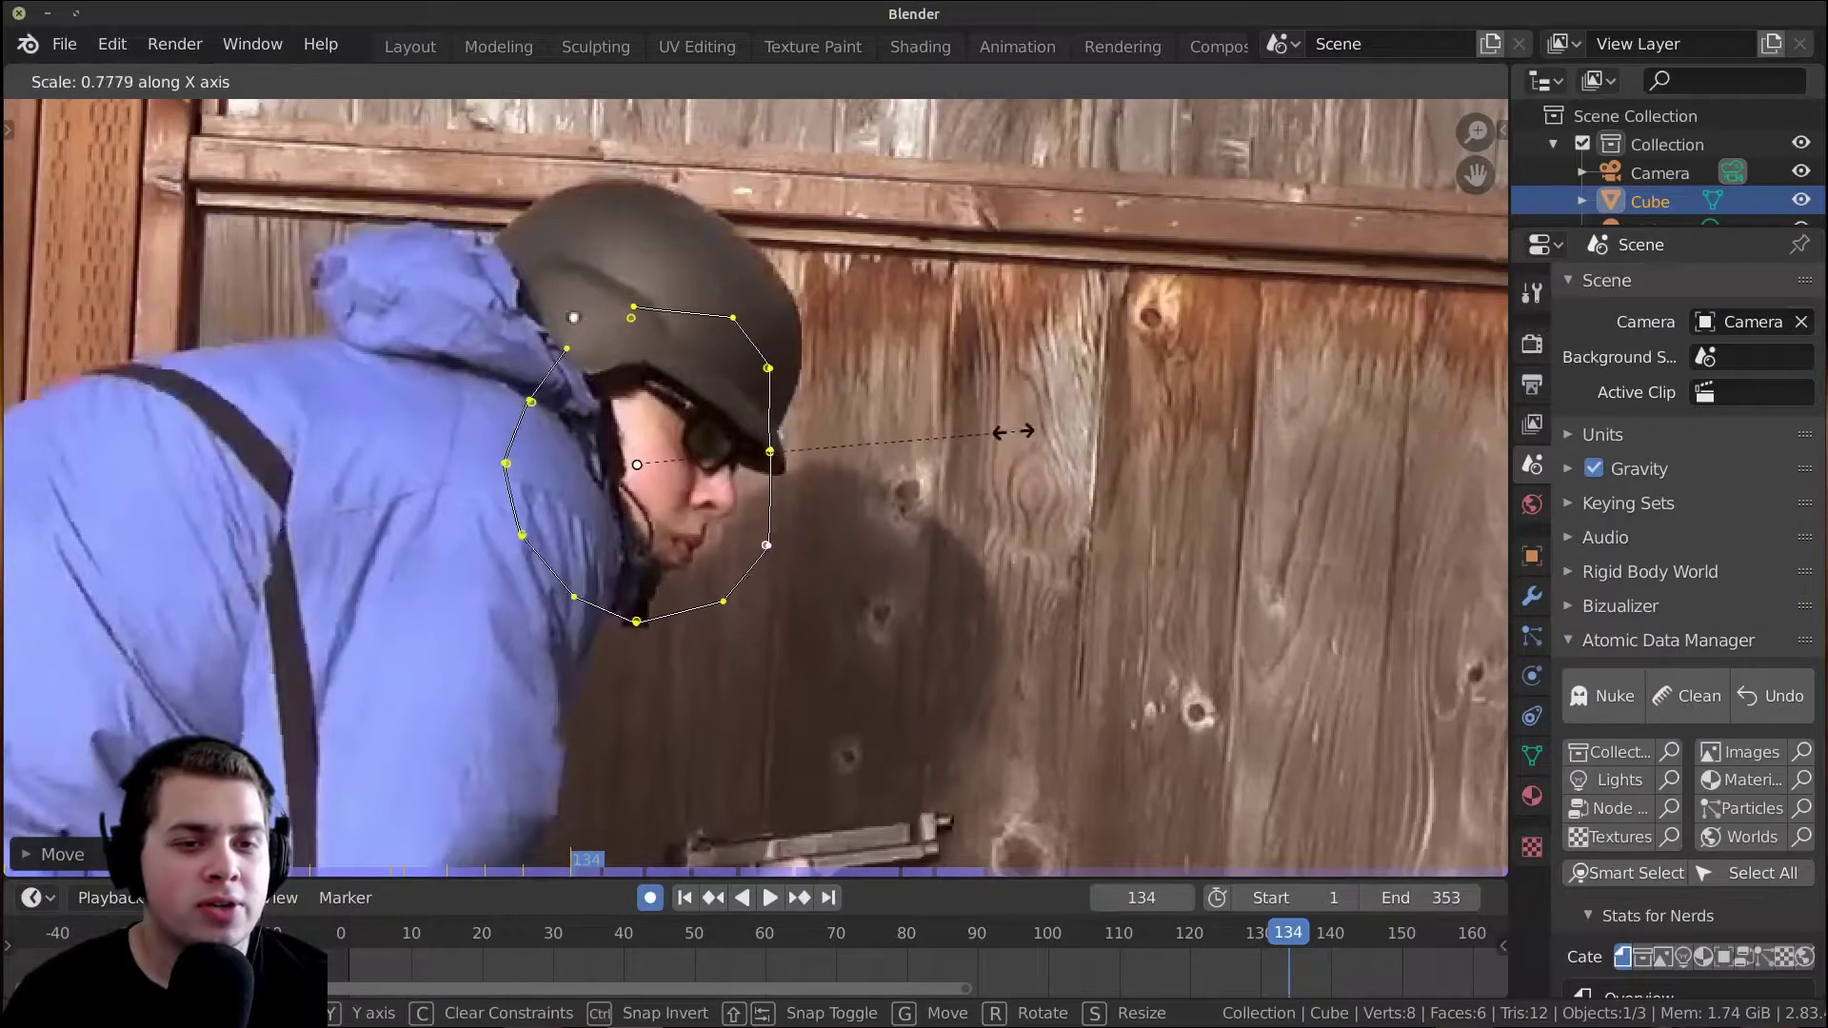
key("s")
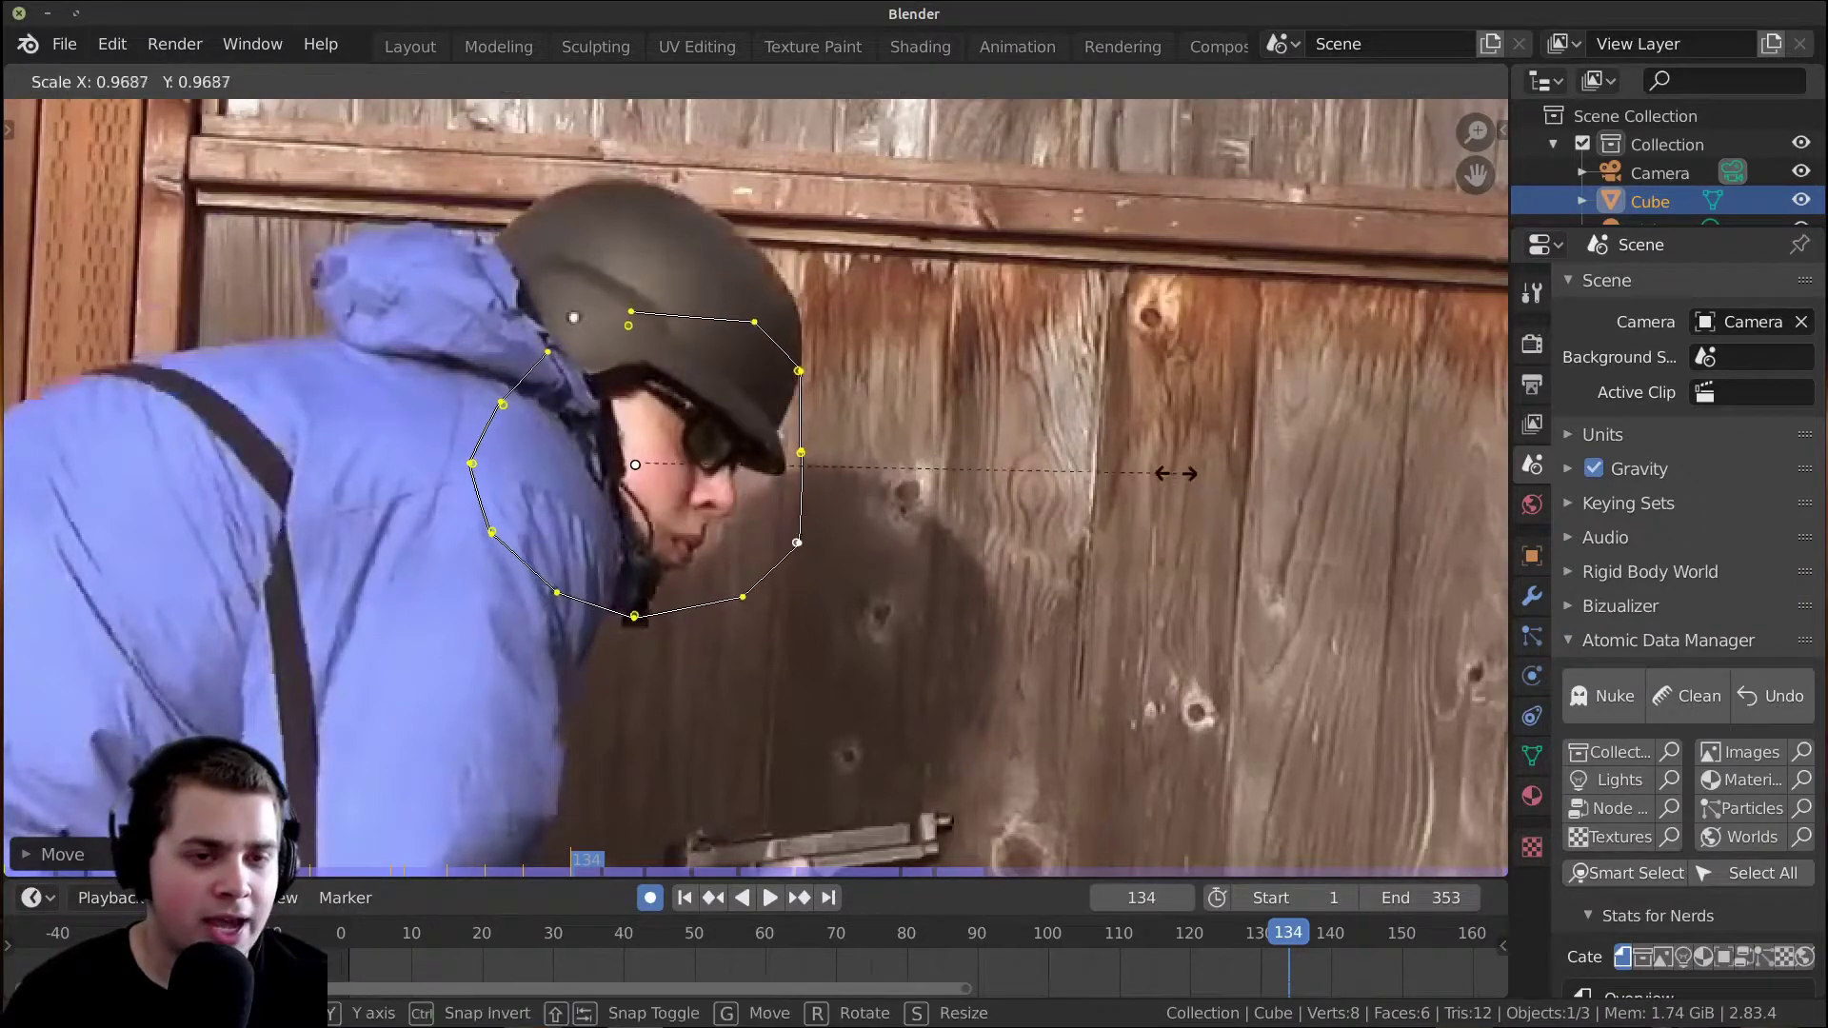
key("x")
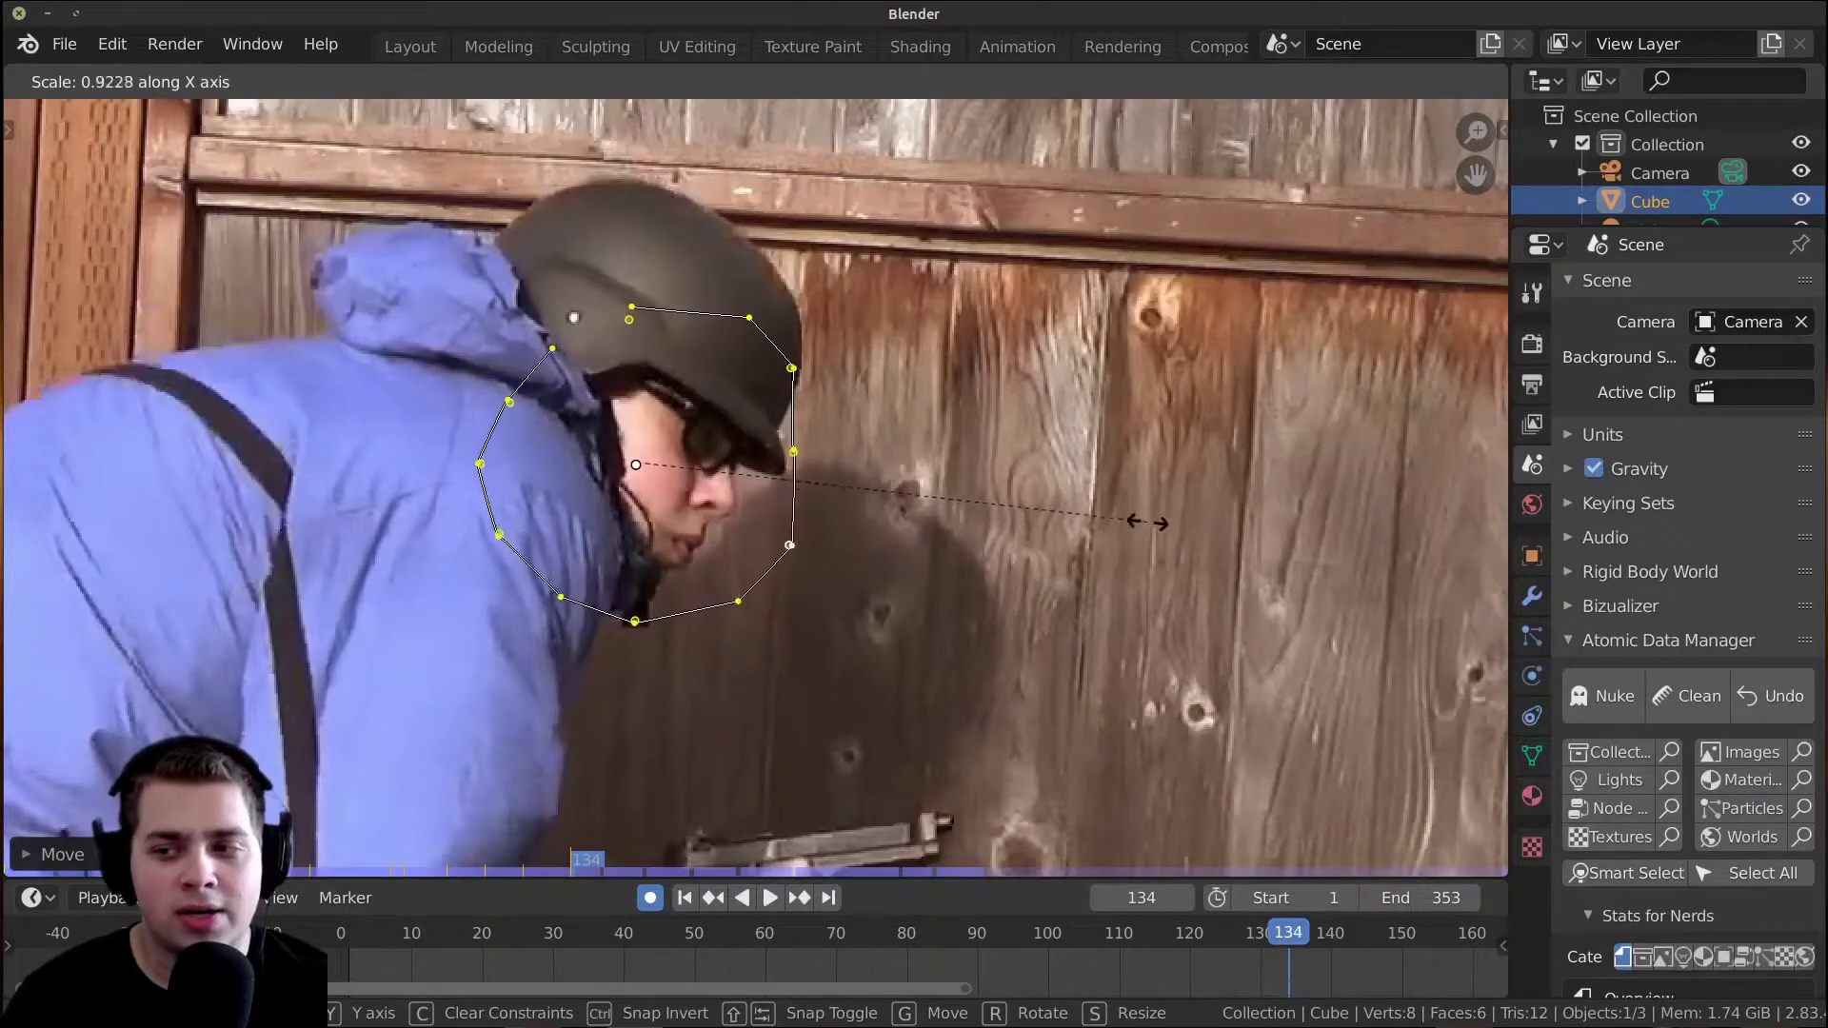
left_click(1006, 511)
Rotate and shift the mask at frame 134 to match the forward tilt of the man's head.
key("r")
left_click(931, 645)
key("g")
left_click(971, 640)
key("r")
left_click(956, 653)
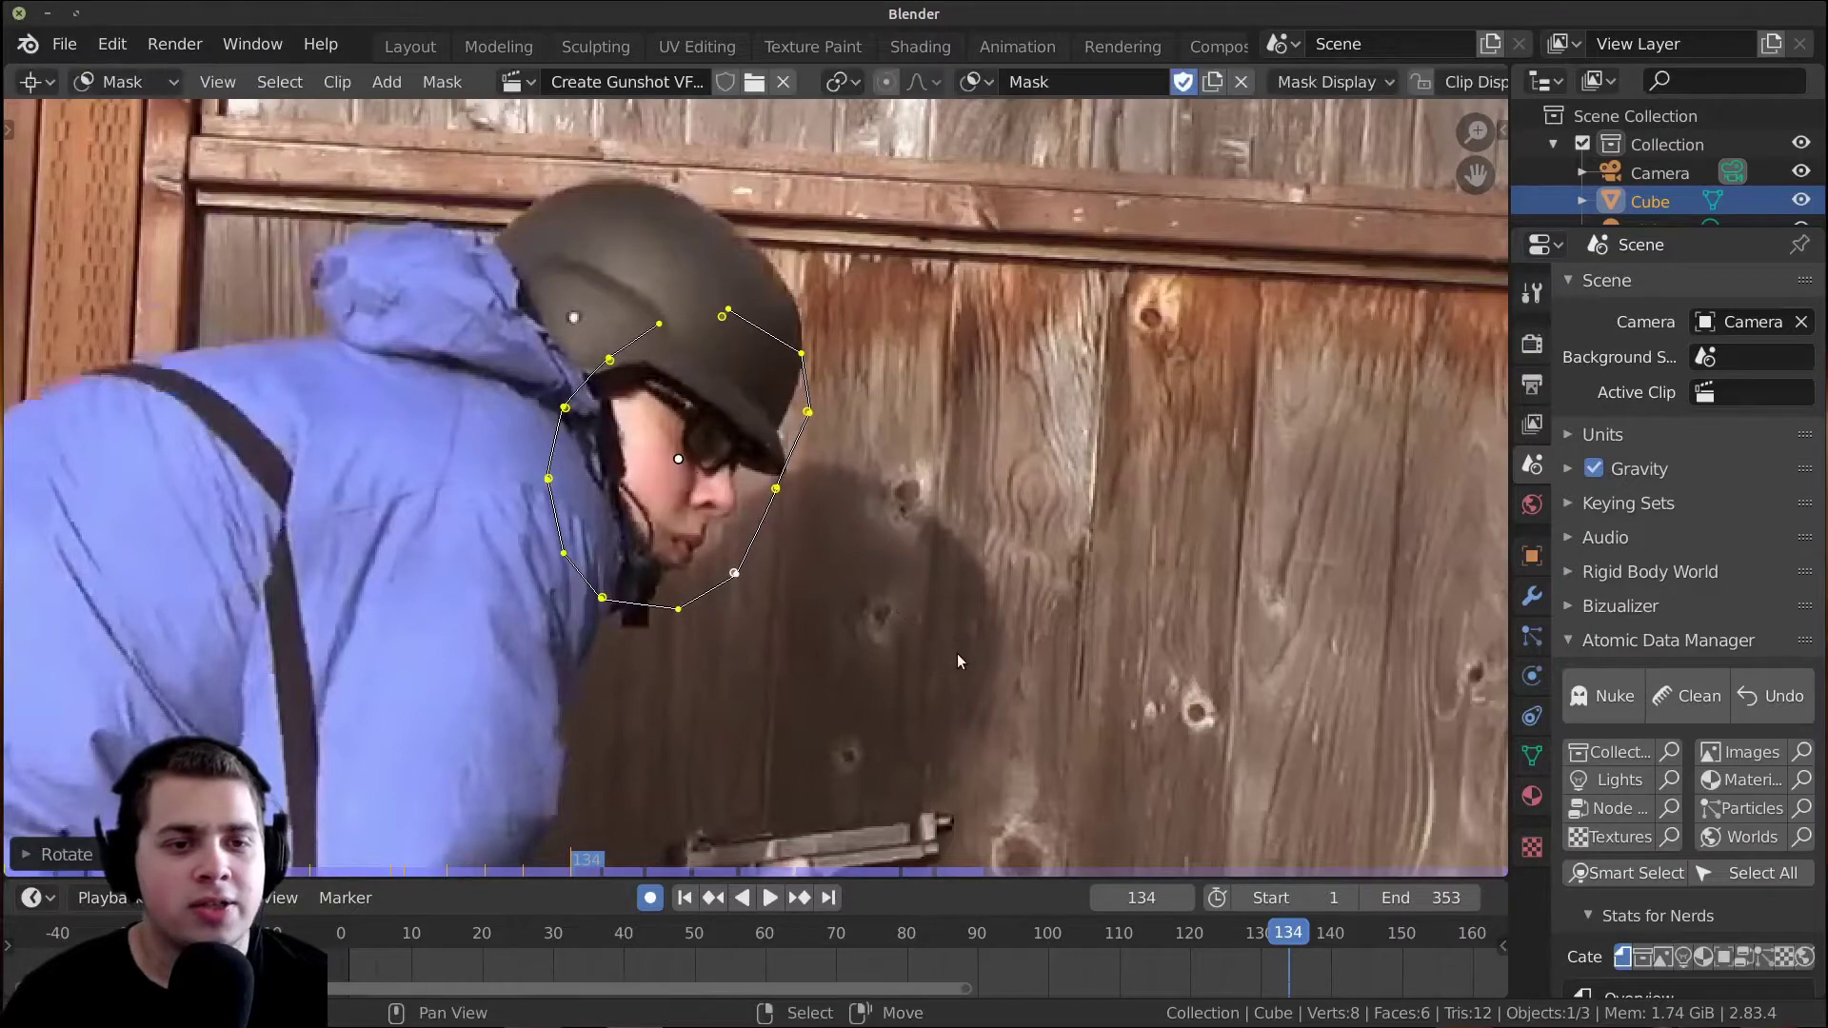
Play past frame 134 and move and rotate the mask to follow the man's head.
key("space")
key("space")
key("g")
left_click(870, 484)
key("r")
left_click(874, 509)
At frame 202, move, widen and rotate the whole mask so it surrounds the man's face and lower helmet.
key("space")
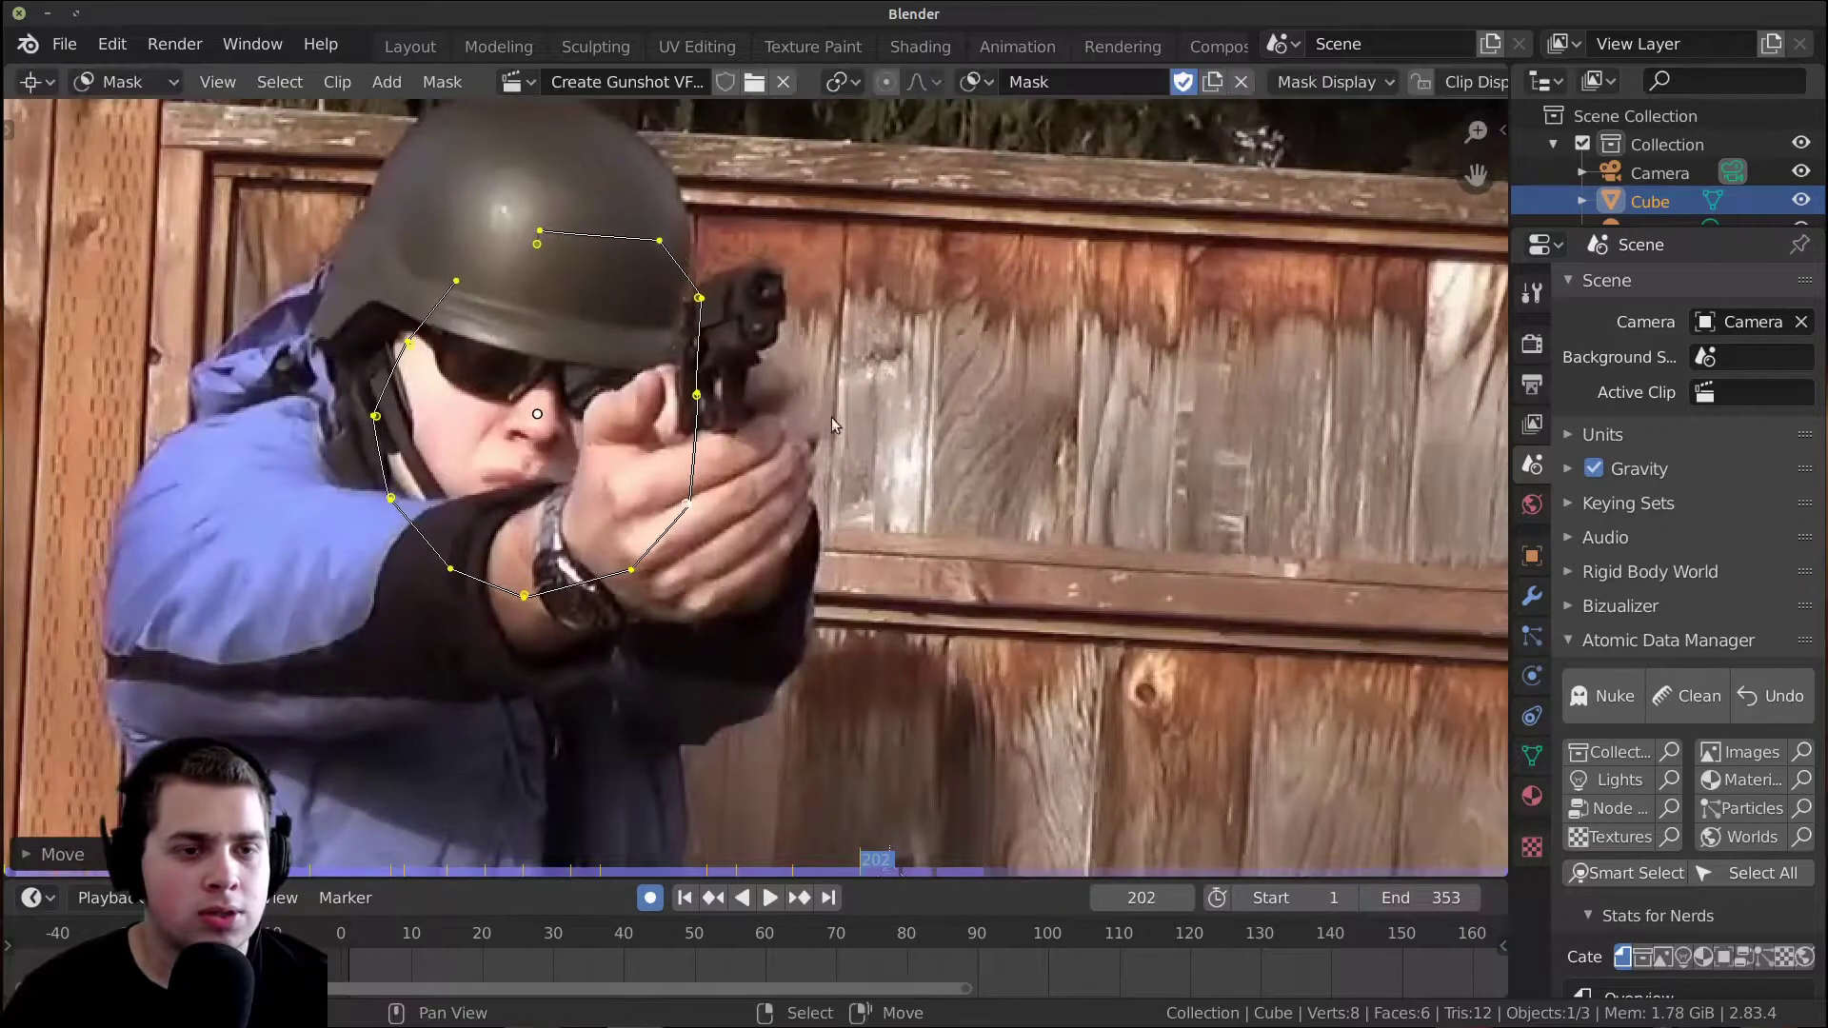
key("g")
key("s")
key("x")
key("r")
key("g")
left_click(830, 367)
Move the mask points beside the pistol inward at frame 202 so the outline passes between the face and the hands.
key("alt+a")
key("b")
left_click_drag(615, 369, 771, 603)
key("r")
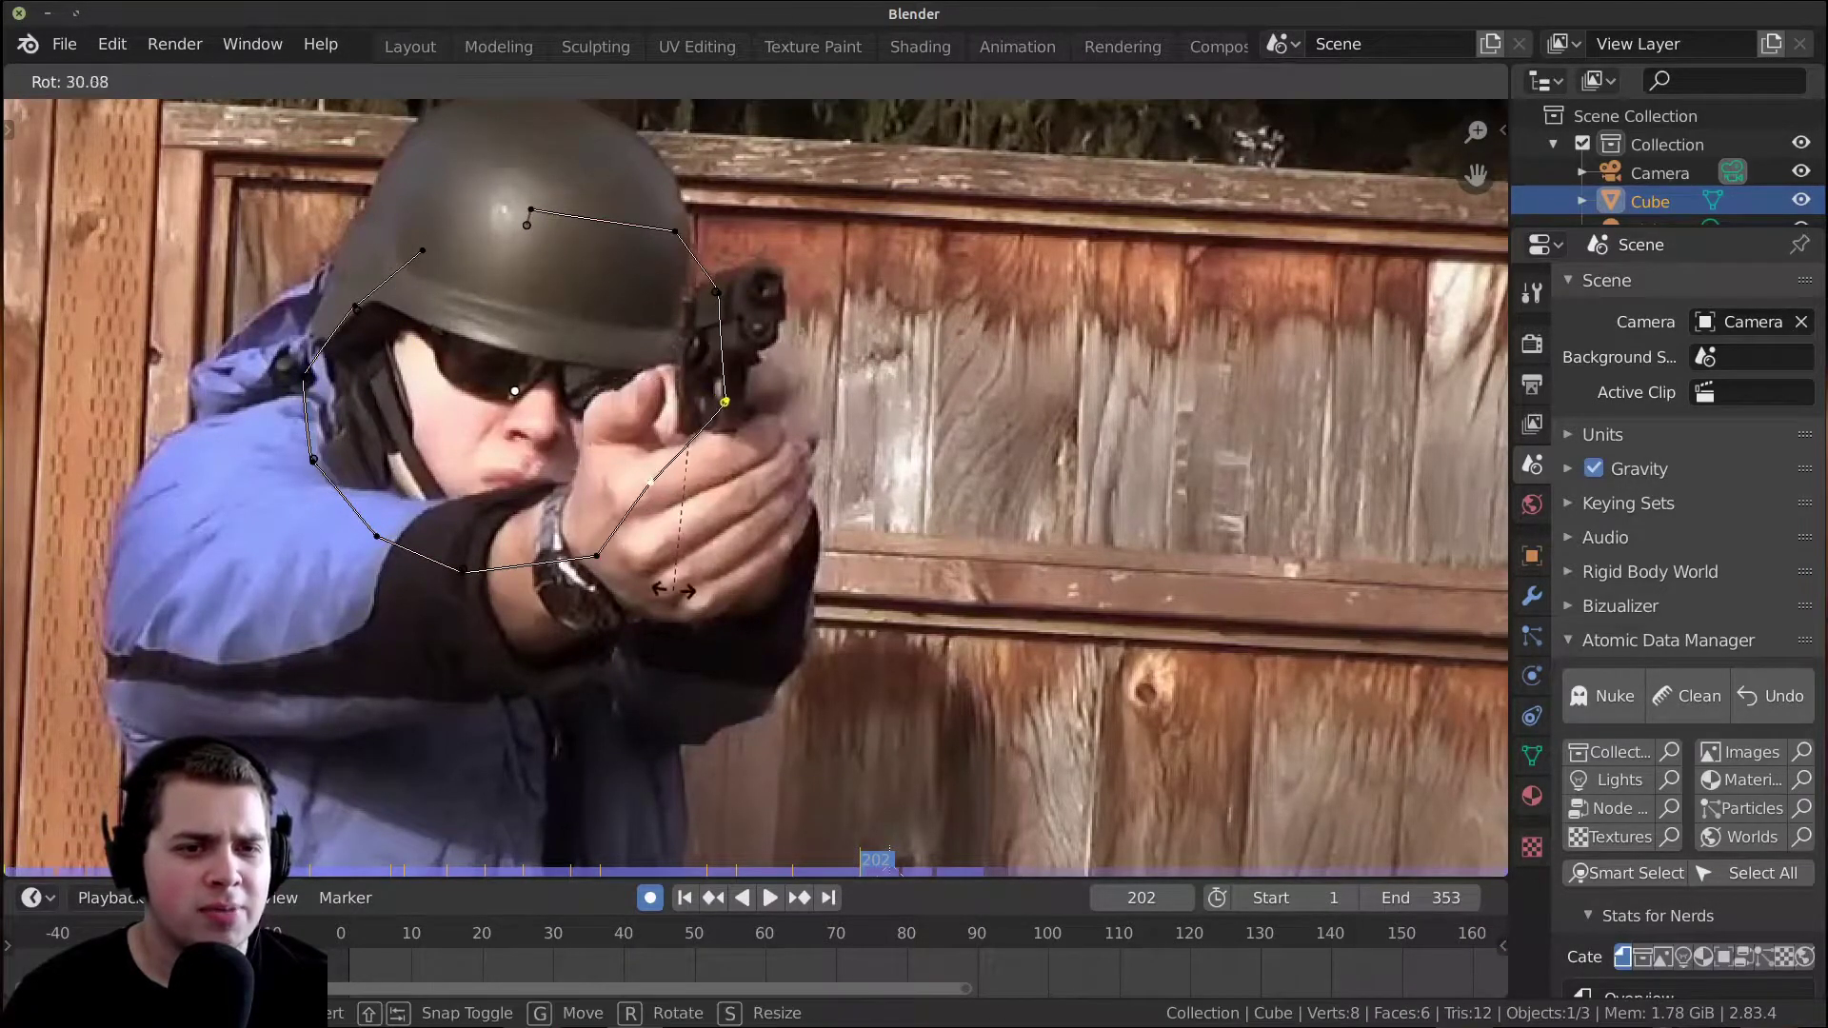
left_click(662, 582)
key("g")
key("r")
key("g")
left_click(630, 551)
Raise the mask's three lowest points at frame 202 to the line between the chin and the sleeve.
key("g")
left_click(576, 495)
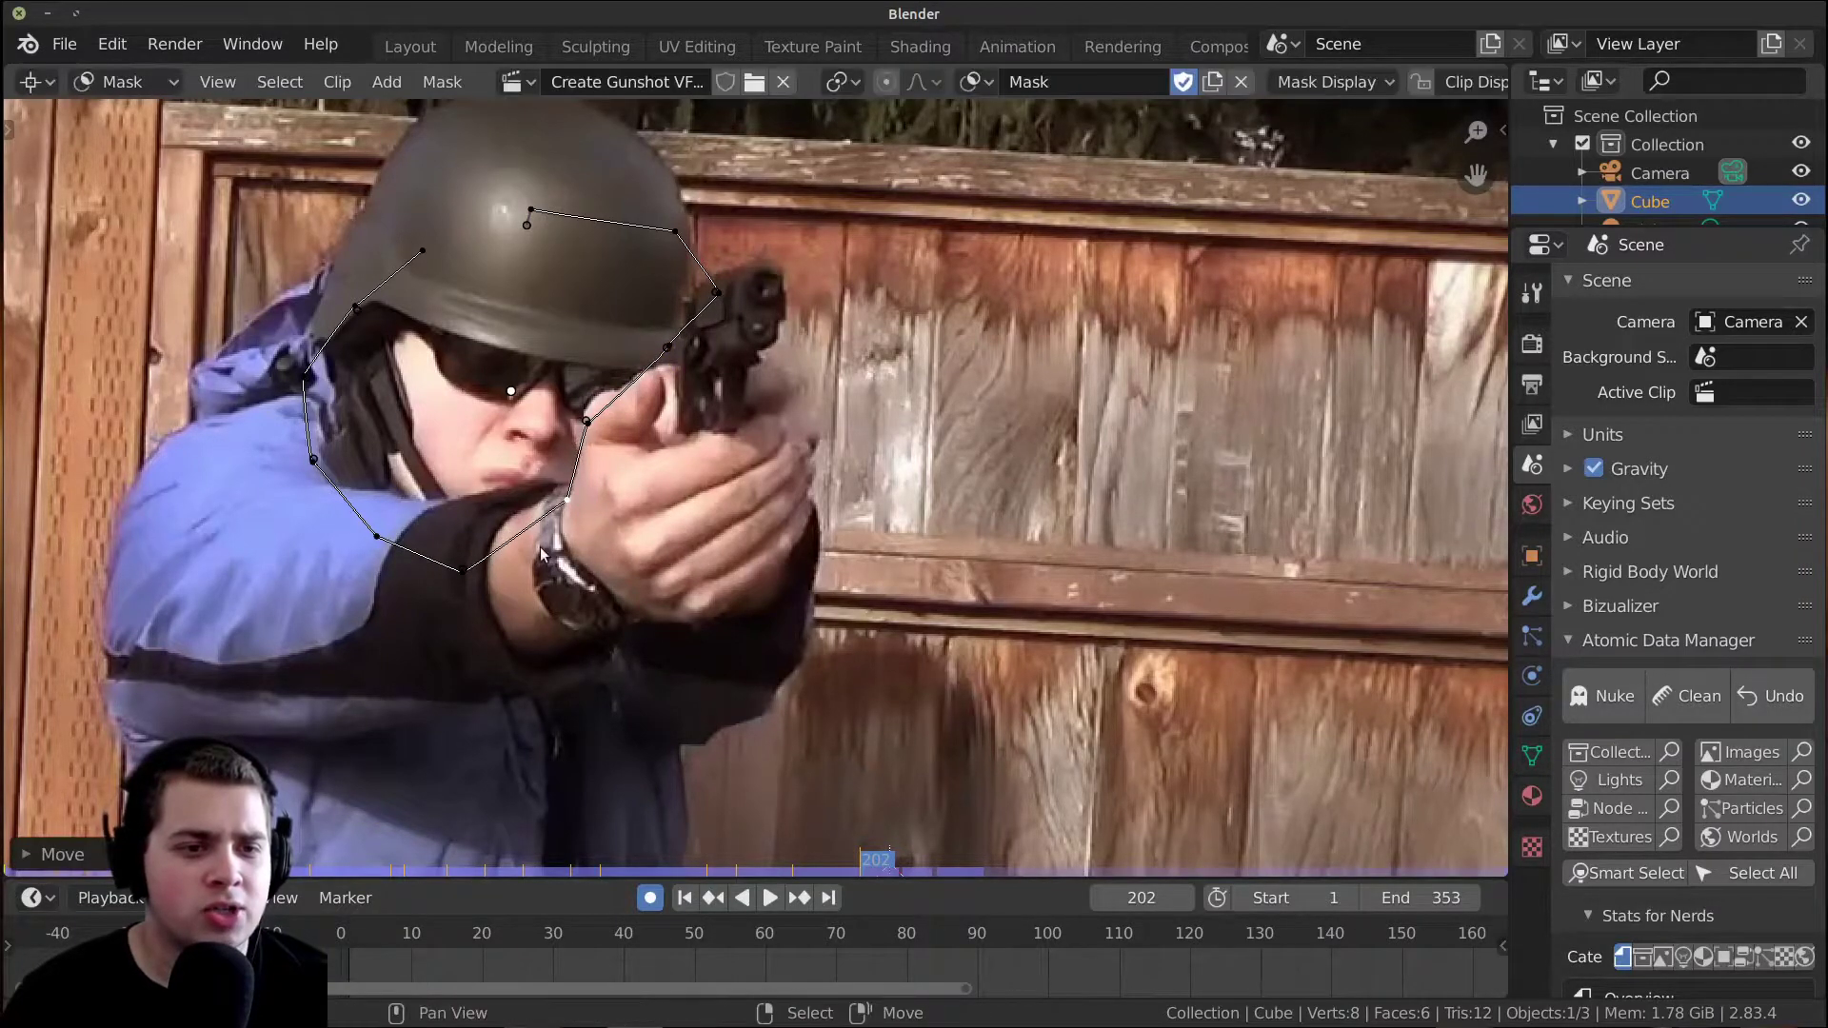
left_click_drag(465, 572, 485, 512)
left_click_drag(378, 536, 386, 519)
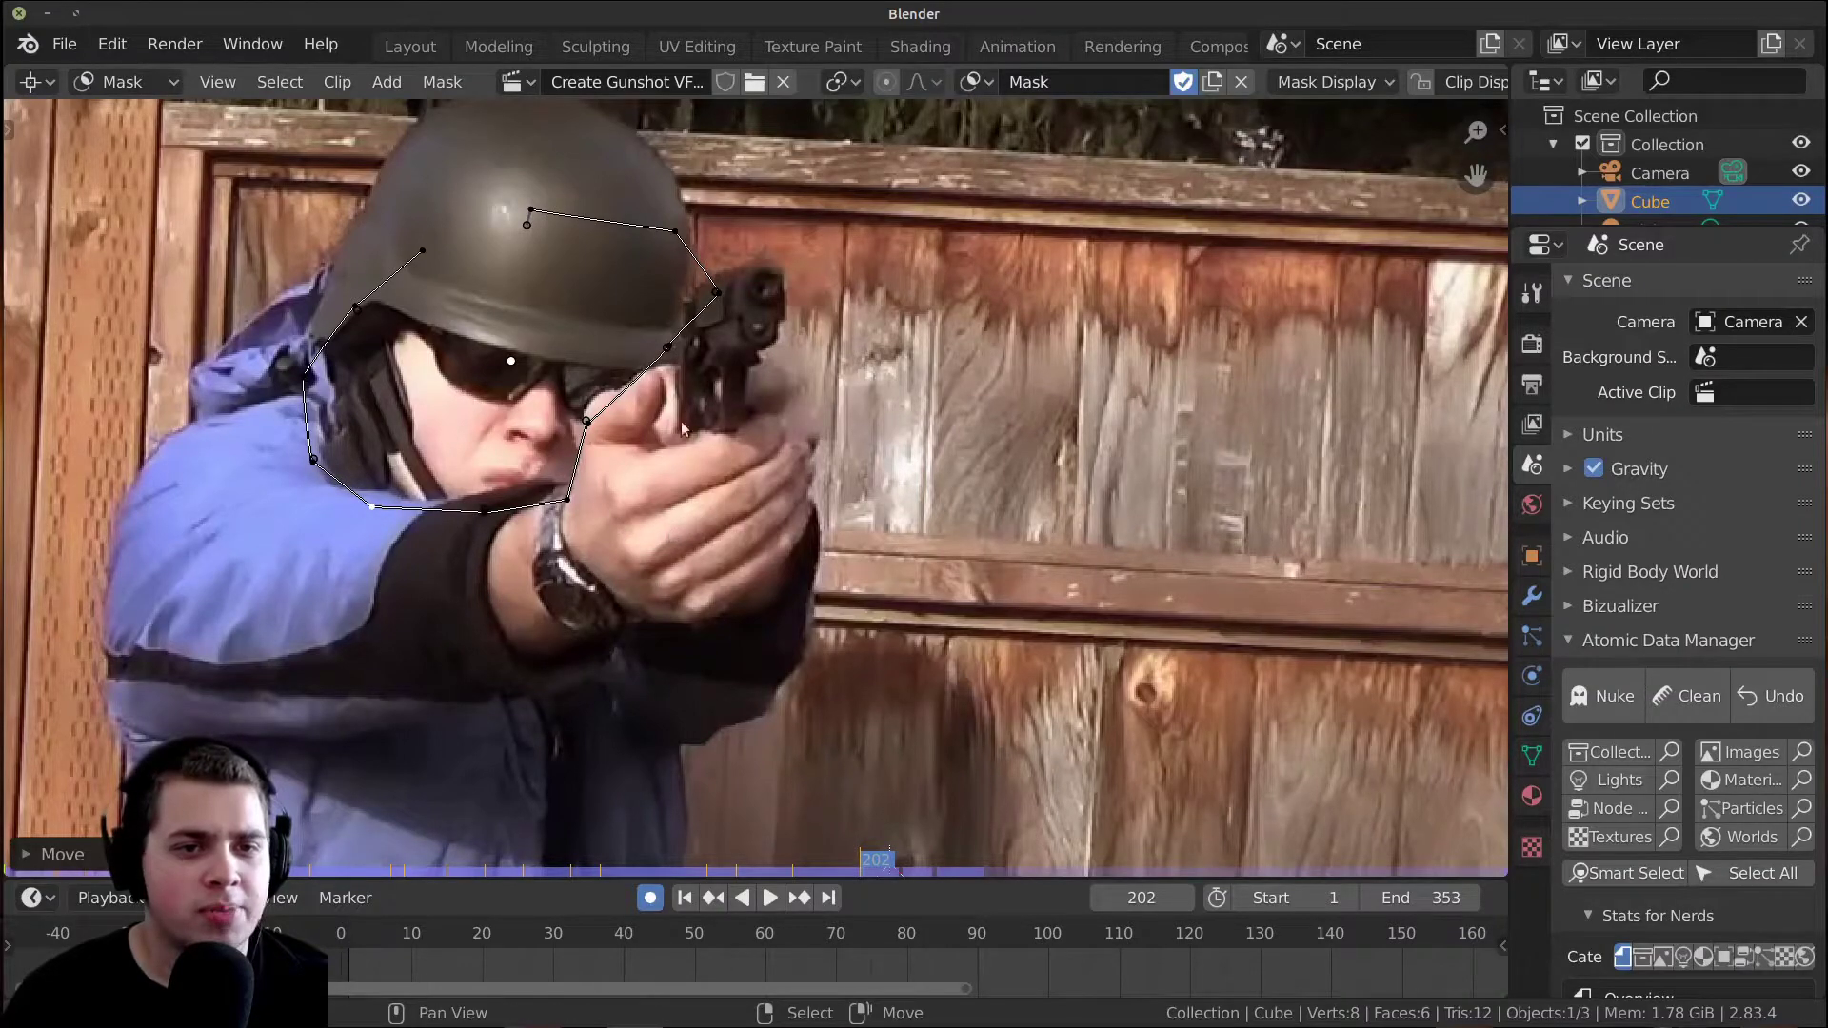
Go to frame 211 and move the mask points near the hands inward to follow the raised hands' outline.
scroll(695, 498, "down", 9, "alt")
key("alt+a")
key("b")
left_click_drag(591, 358, 588, 308)
left_click_drag(894, 386, 894, 386)
key("g")
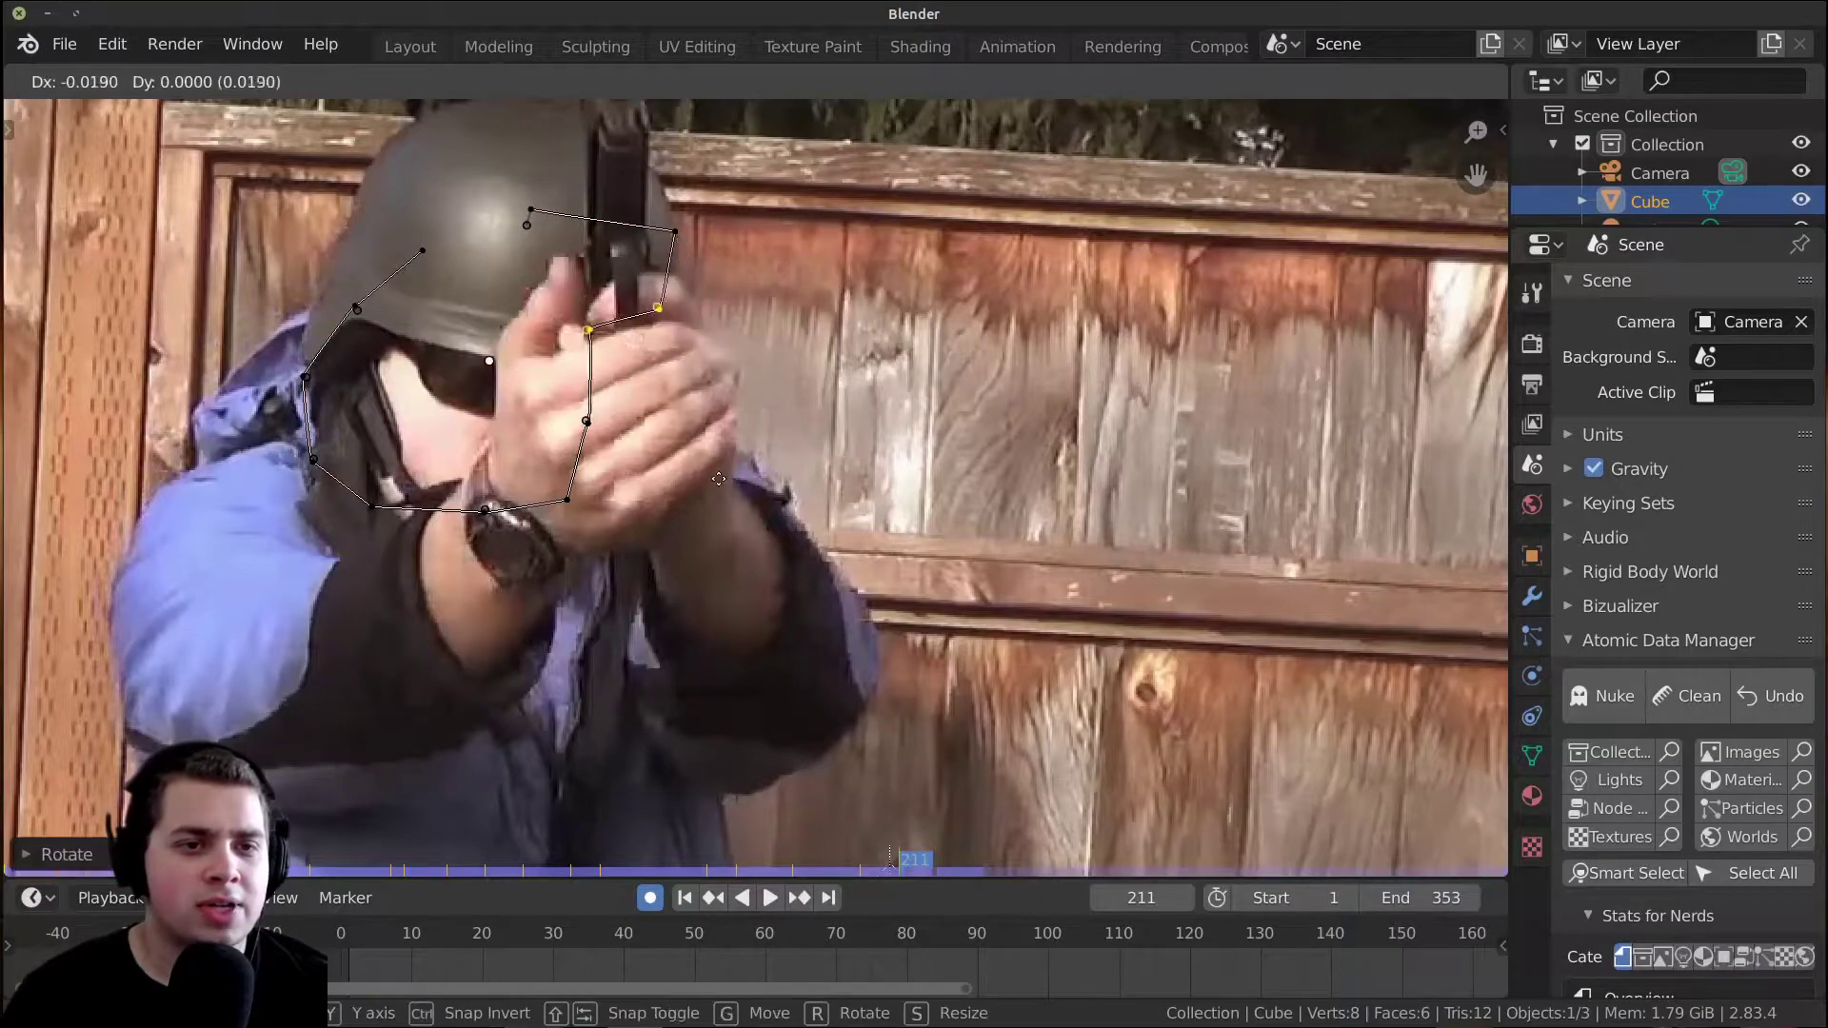
left_click(763, 477)
key("b")
left_click_drag(555, 381, 670, 598)
key("g")
left_click(584, 572)
Go to frame 219 and move the lower mask point to the man's wrist beside the watch.
scroll(585, 571, "down", 8, "alt")
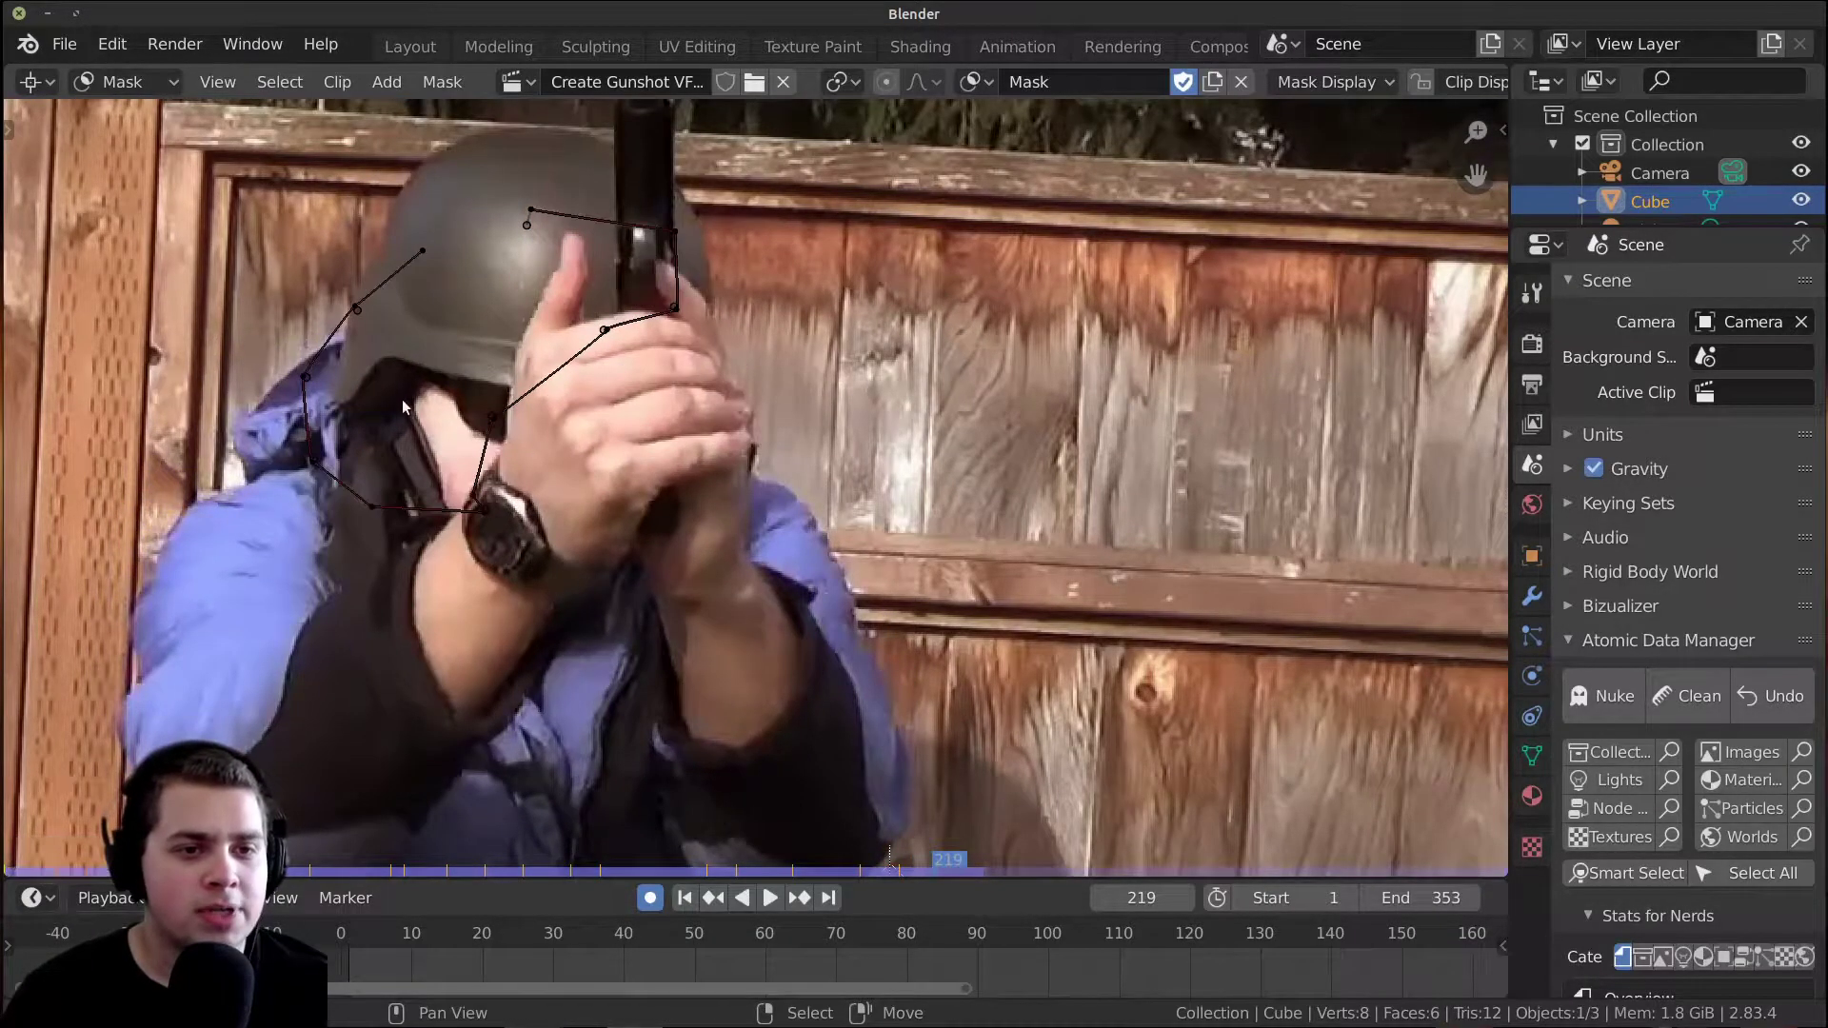
key("r")
key("Escape")
right_click(468, 532)
key("g")
left_click(446, 535)
Bend the outline across the helmet at frame 219 by moving the handle of the topmost mask point.
middle_click_drag(398, 465, 468, 451)
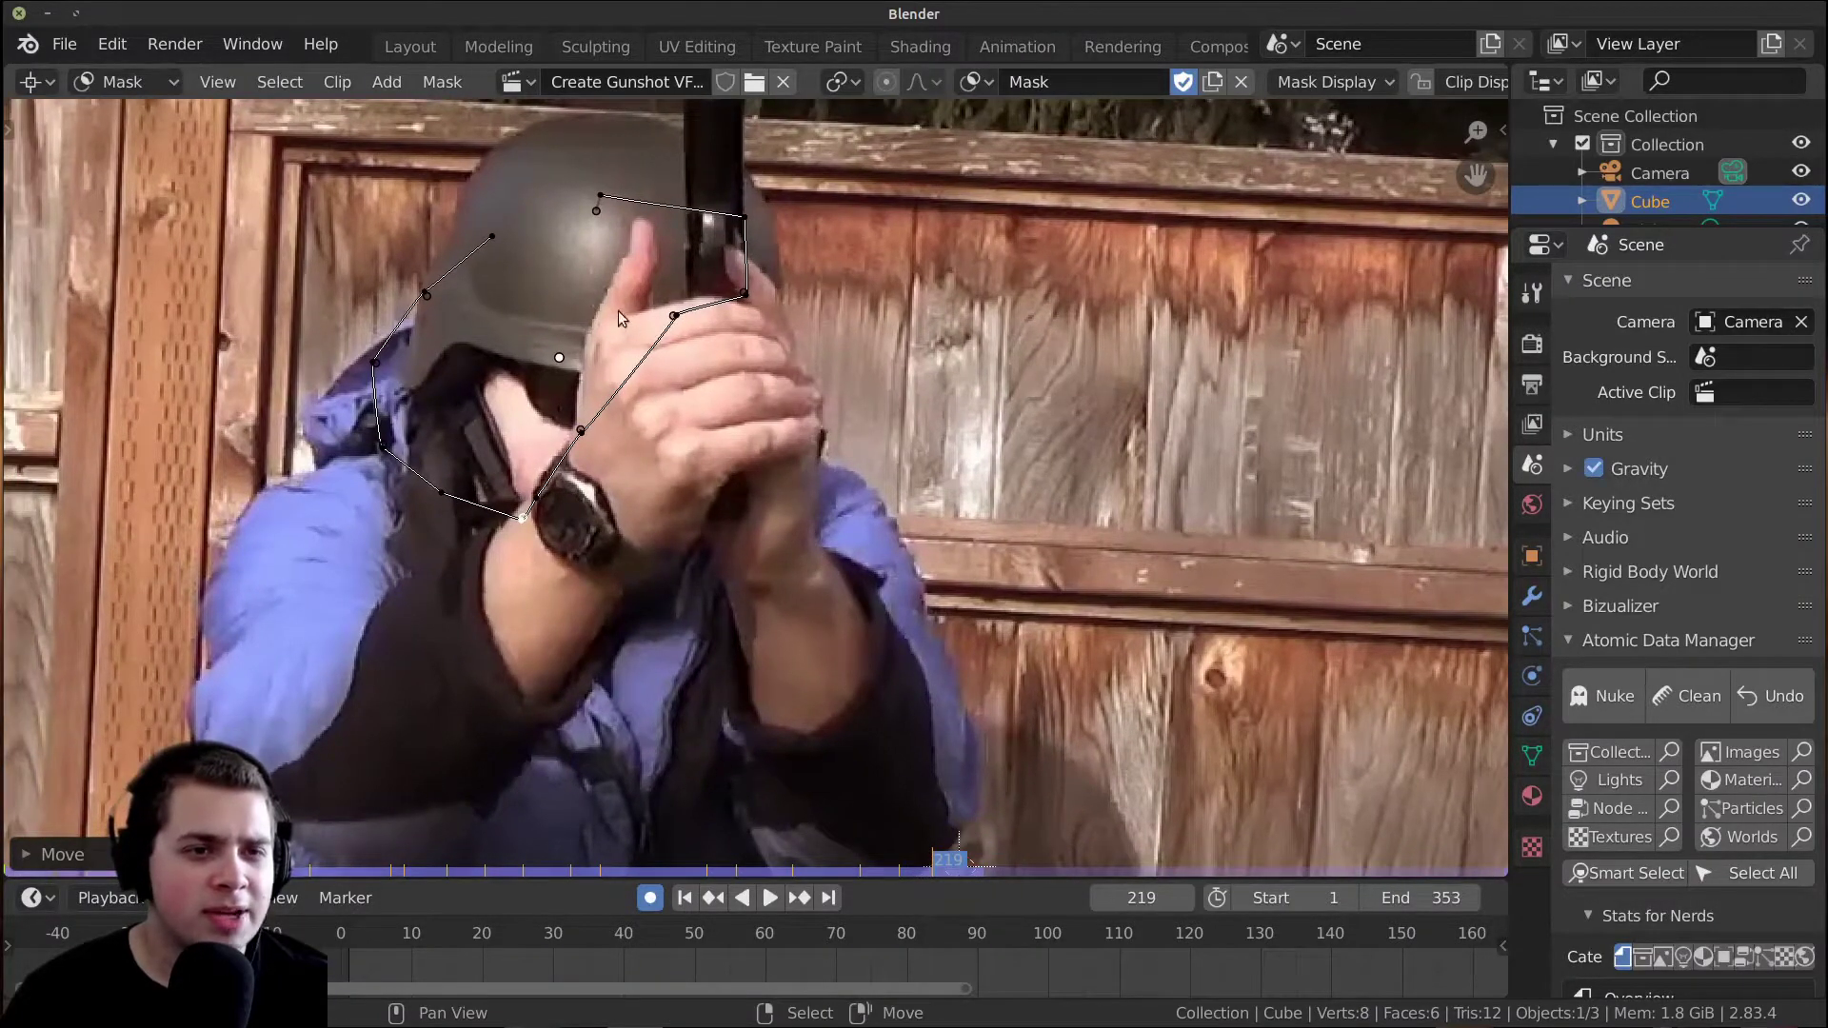
right_click(596, 211)
key("g")
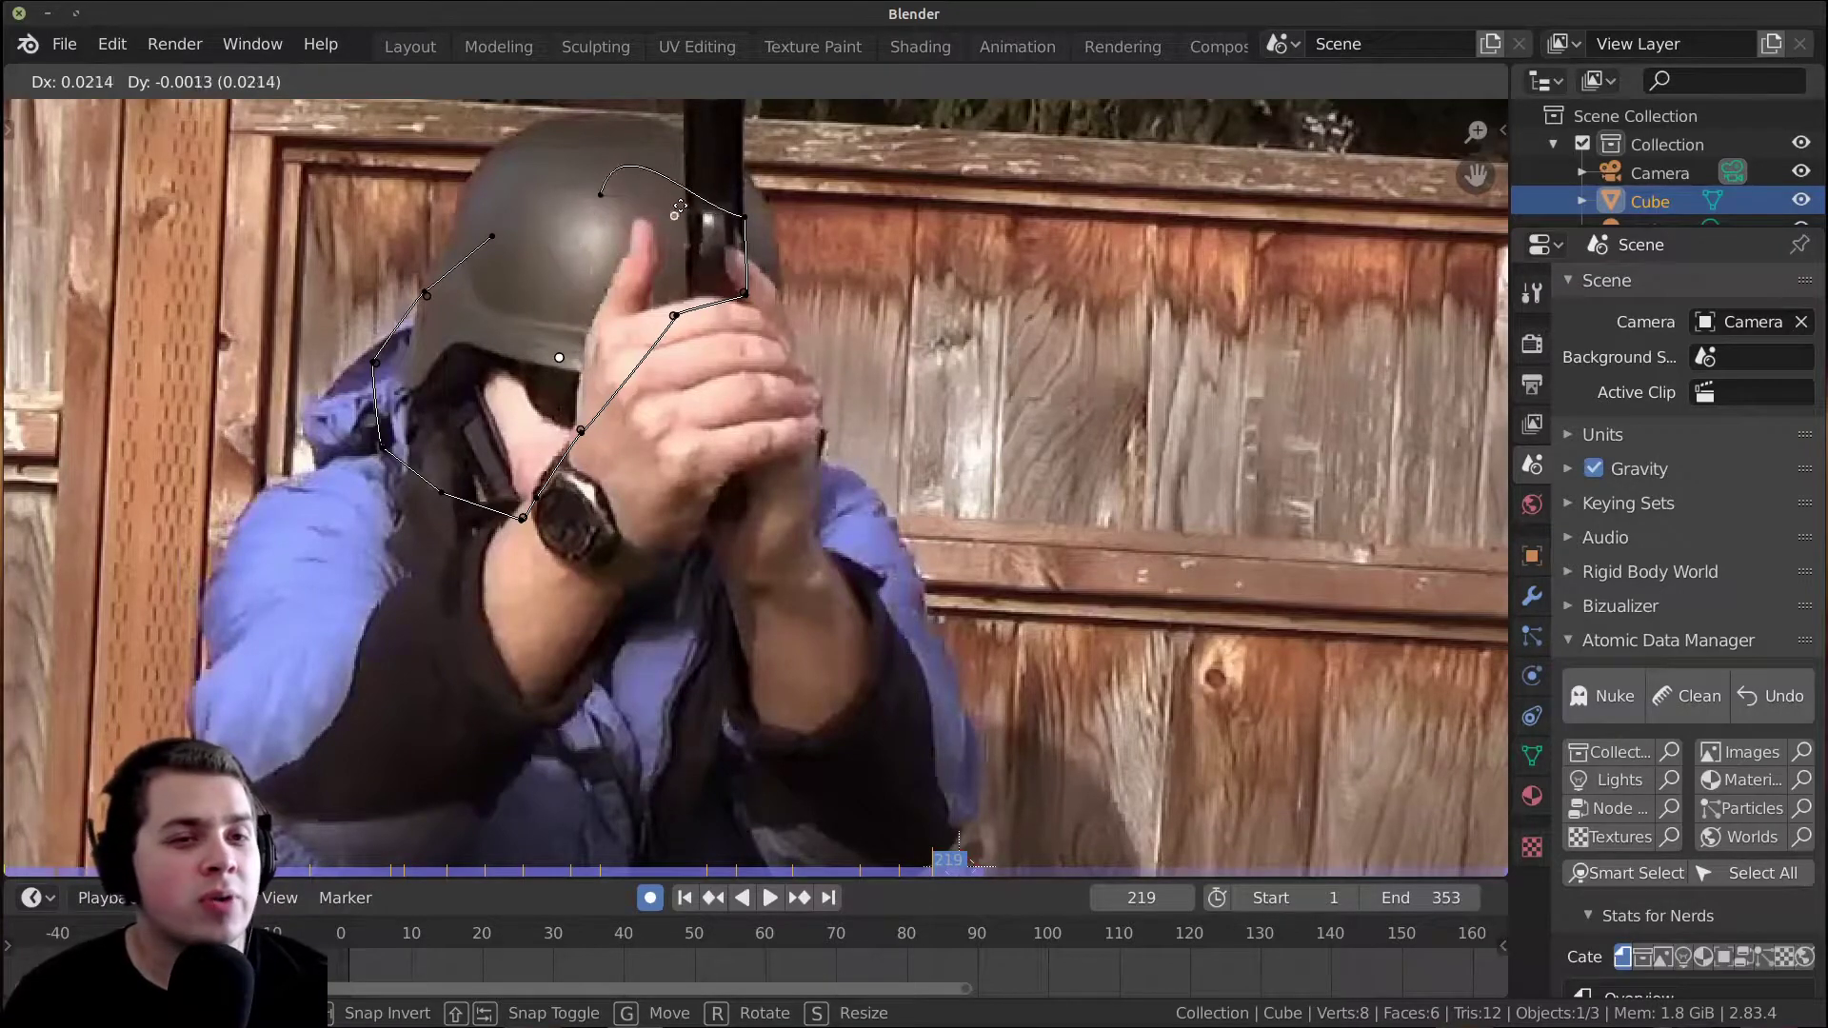
left_click(591, 255)
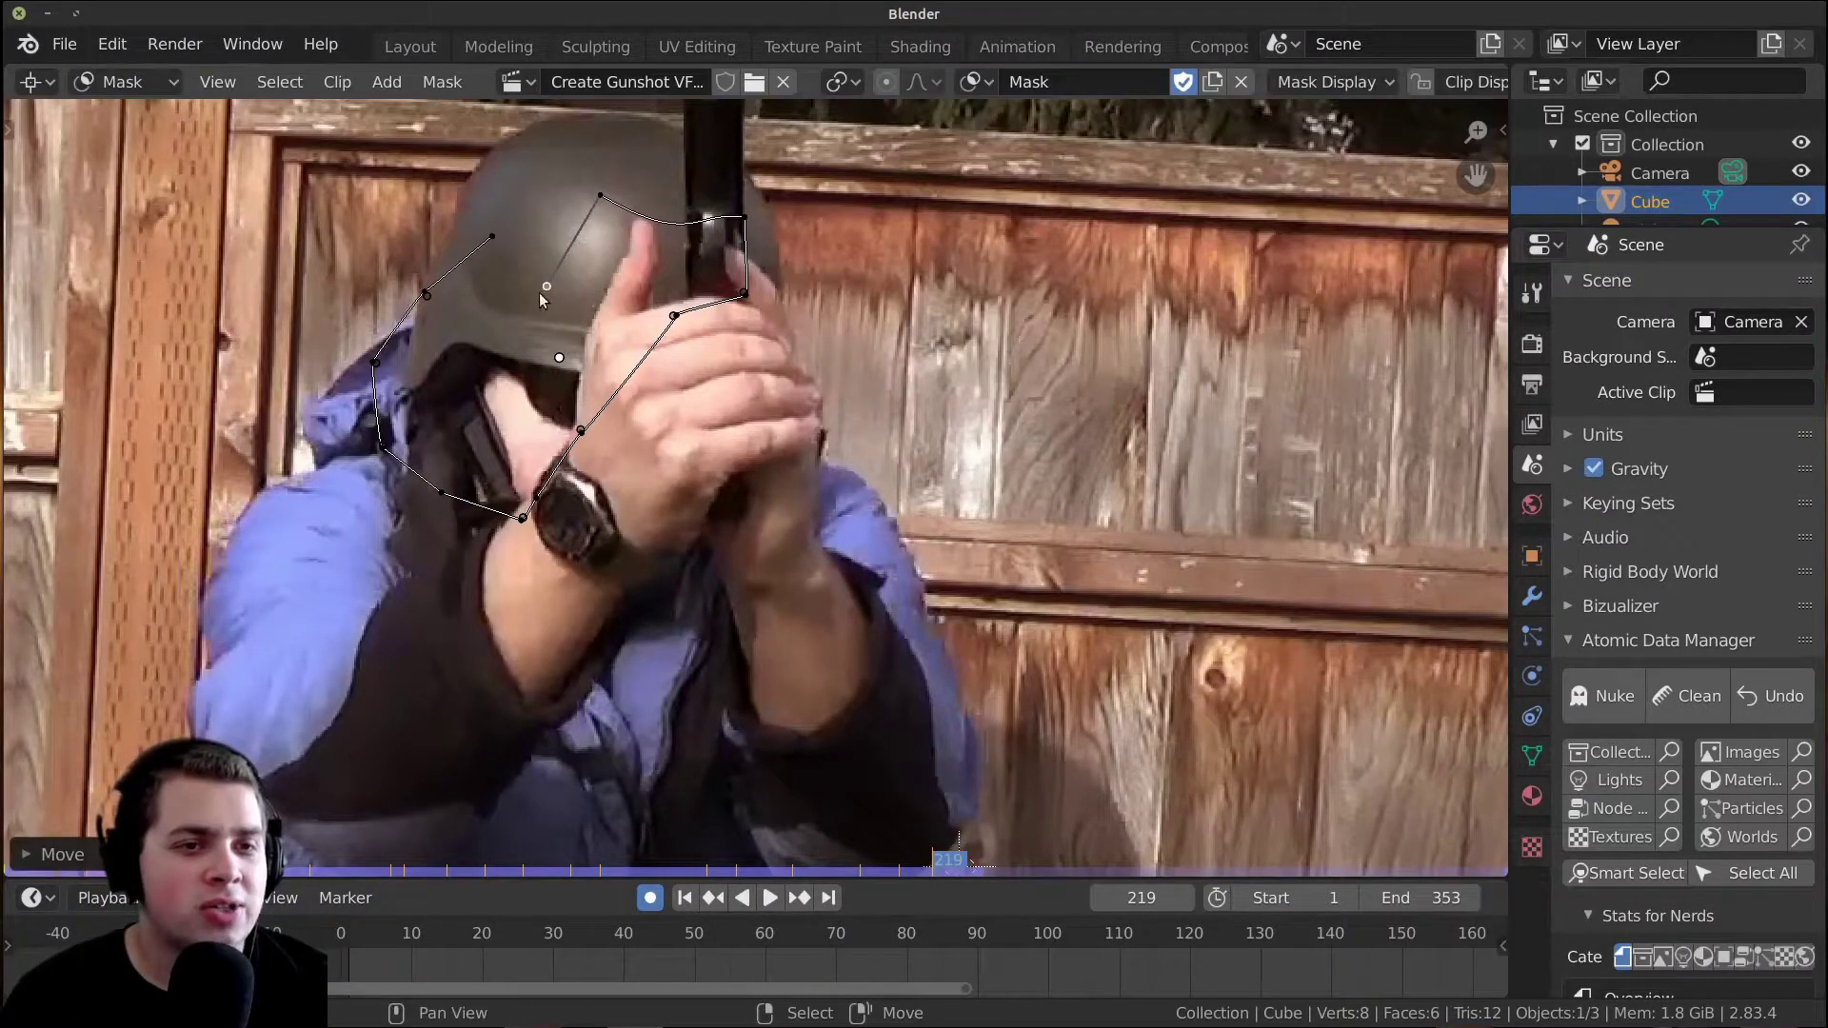
key("g")
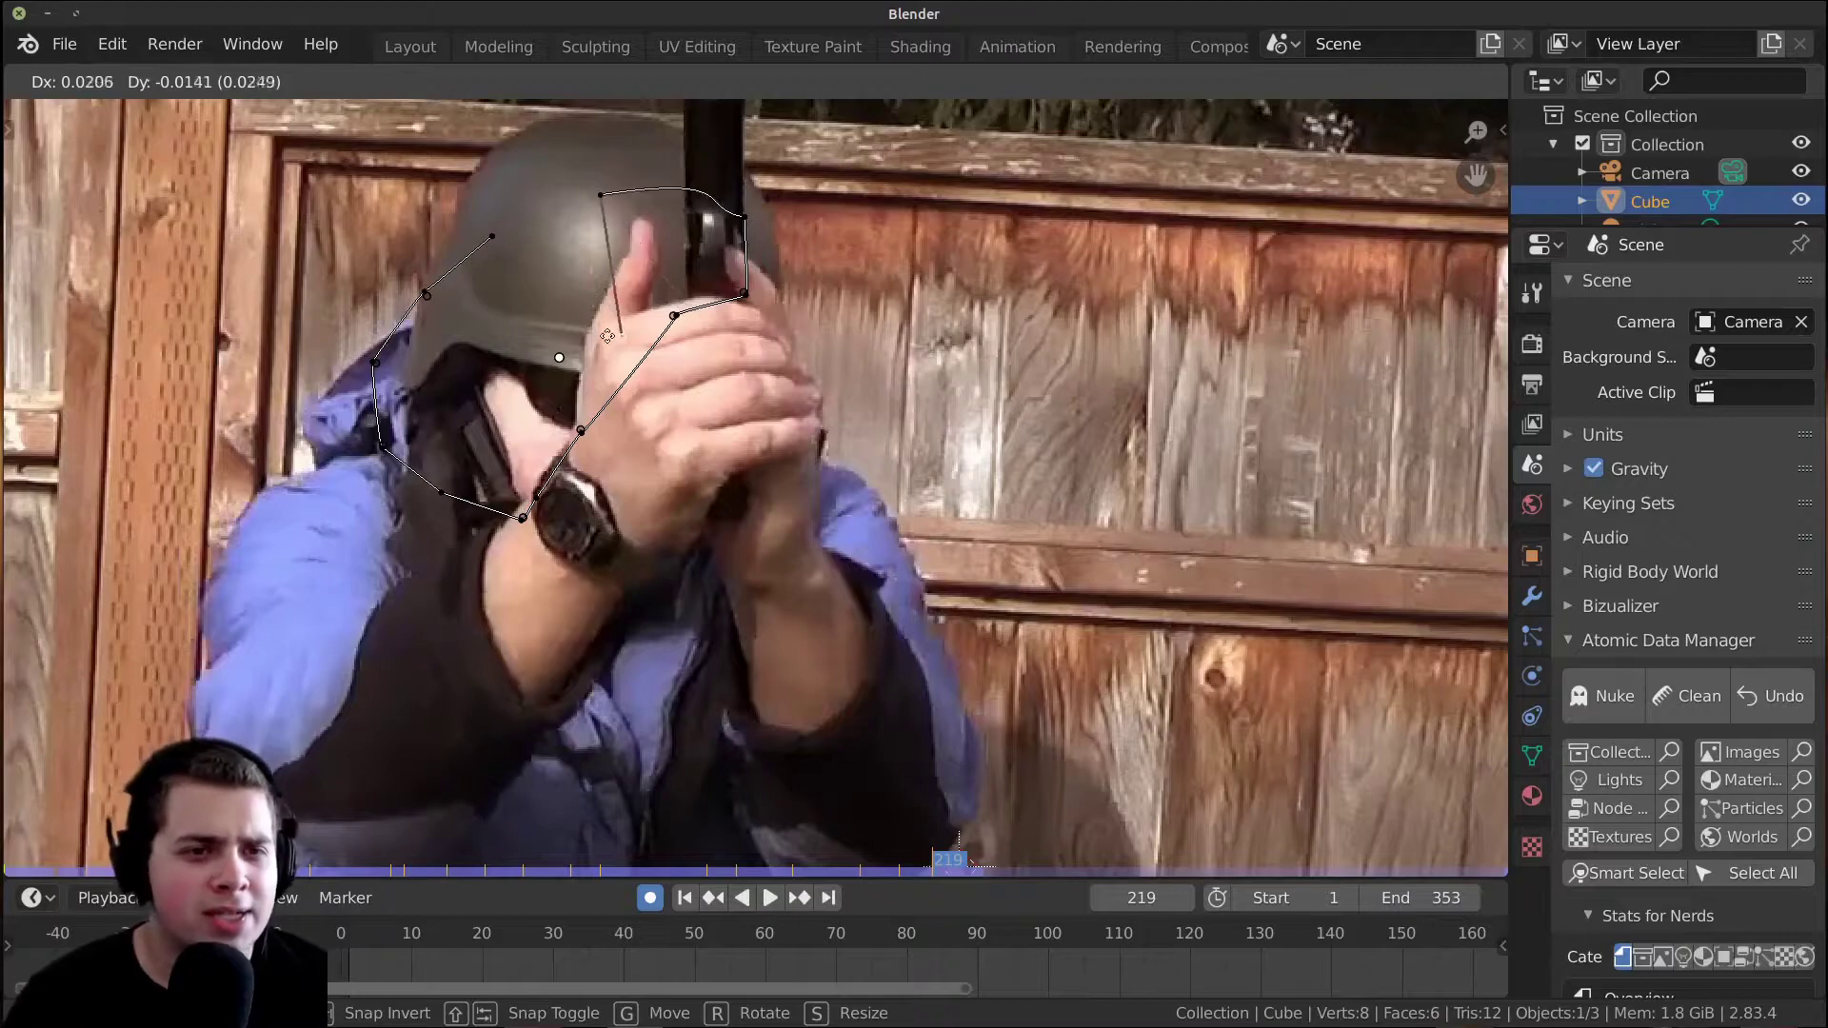
left_click(592, 308)
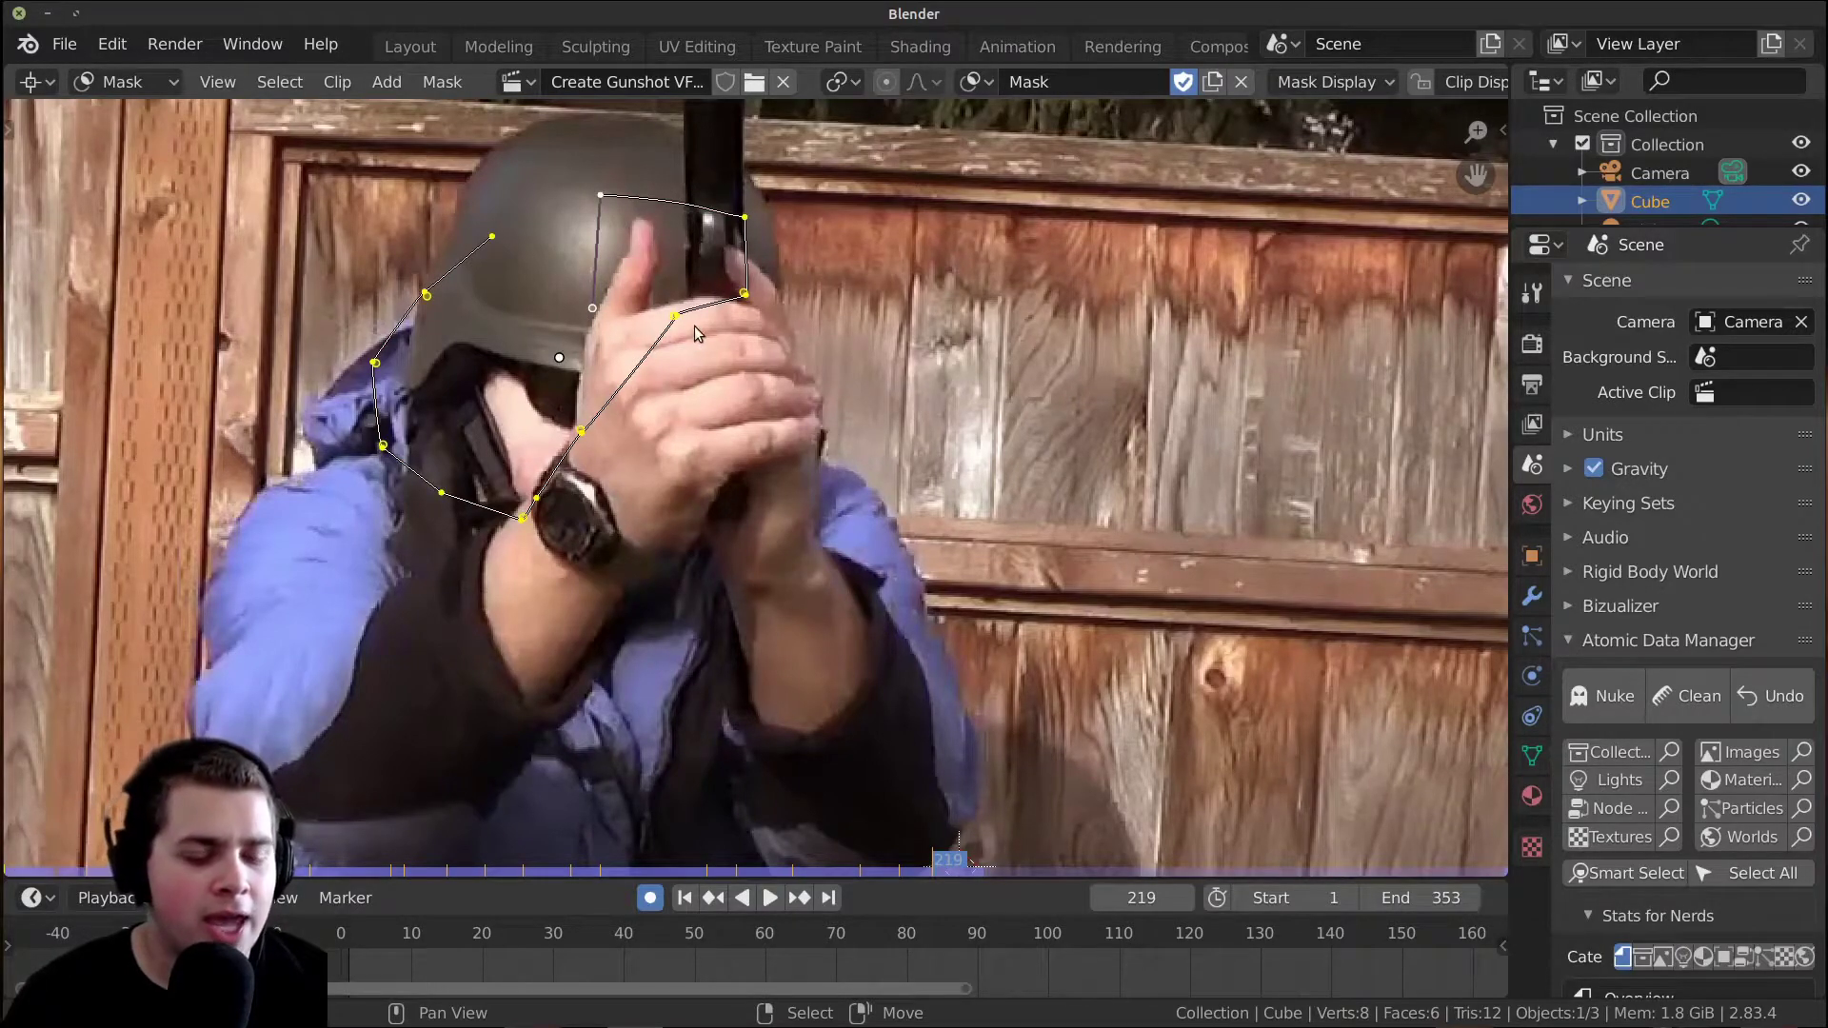
Set the handle type of all mask points to Vector.
scroll(692, 335, "up", 1)
key("v")
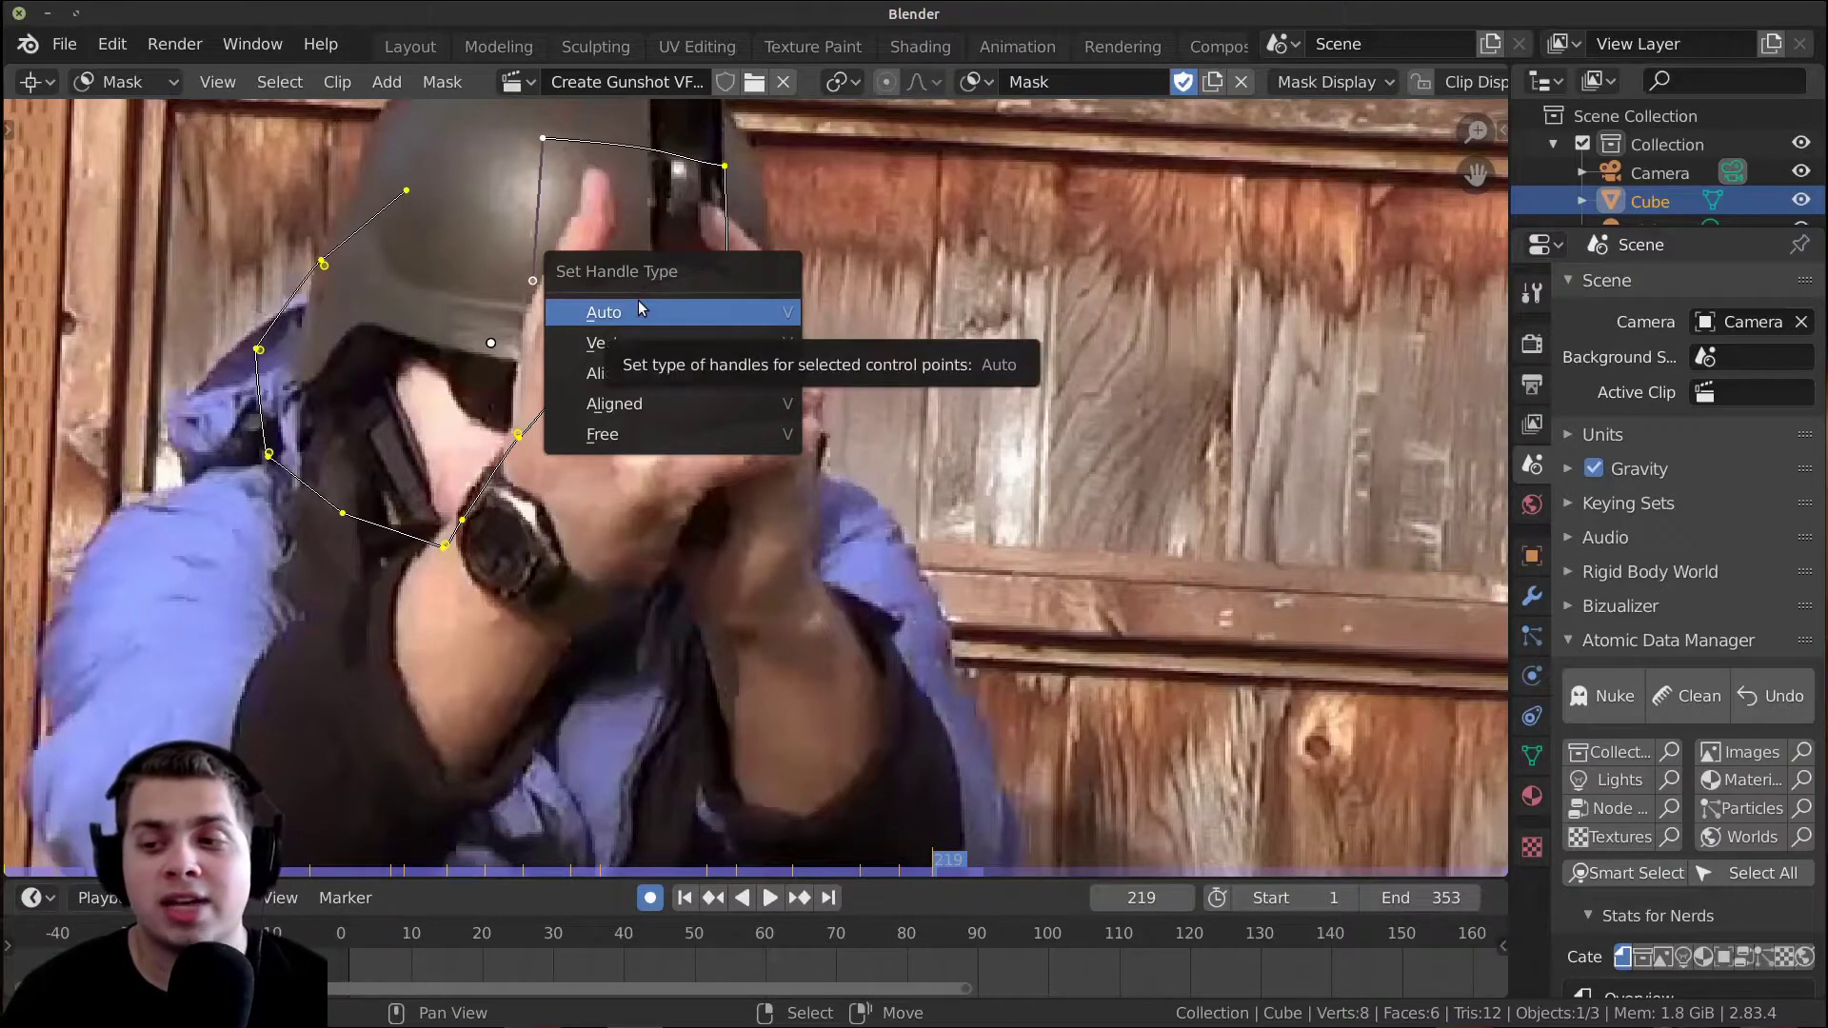
left_click(630, 343)
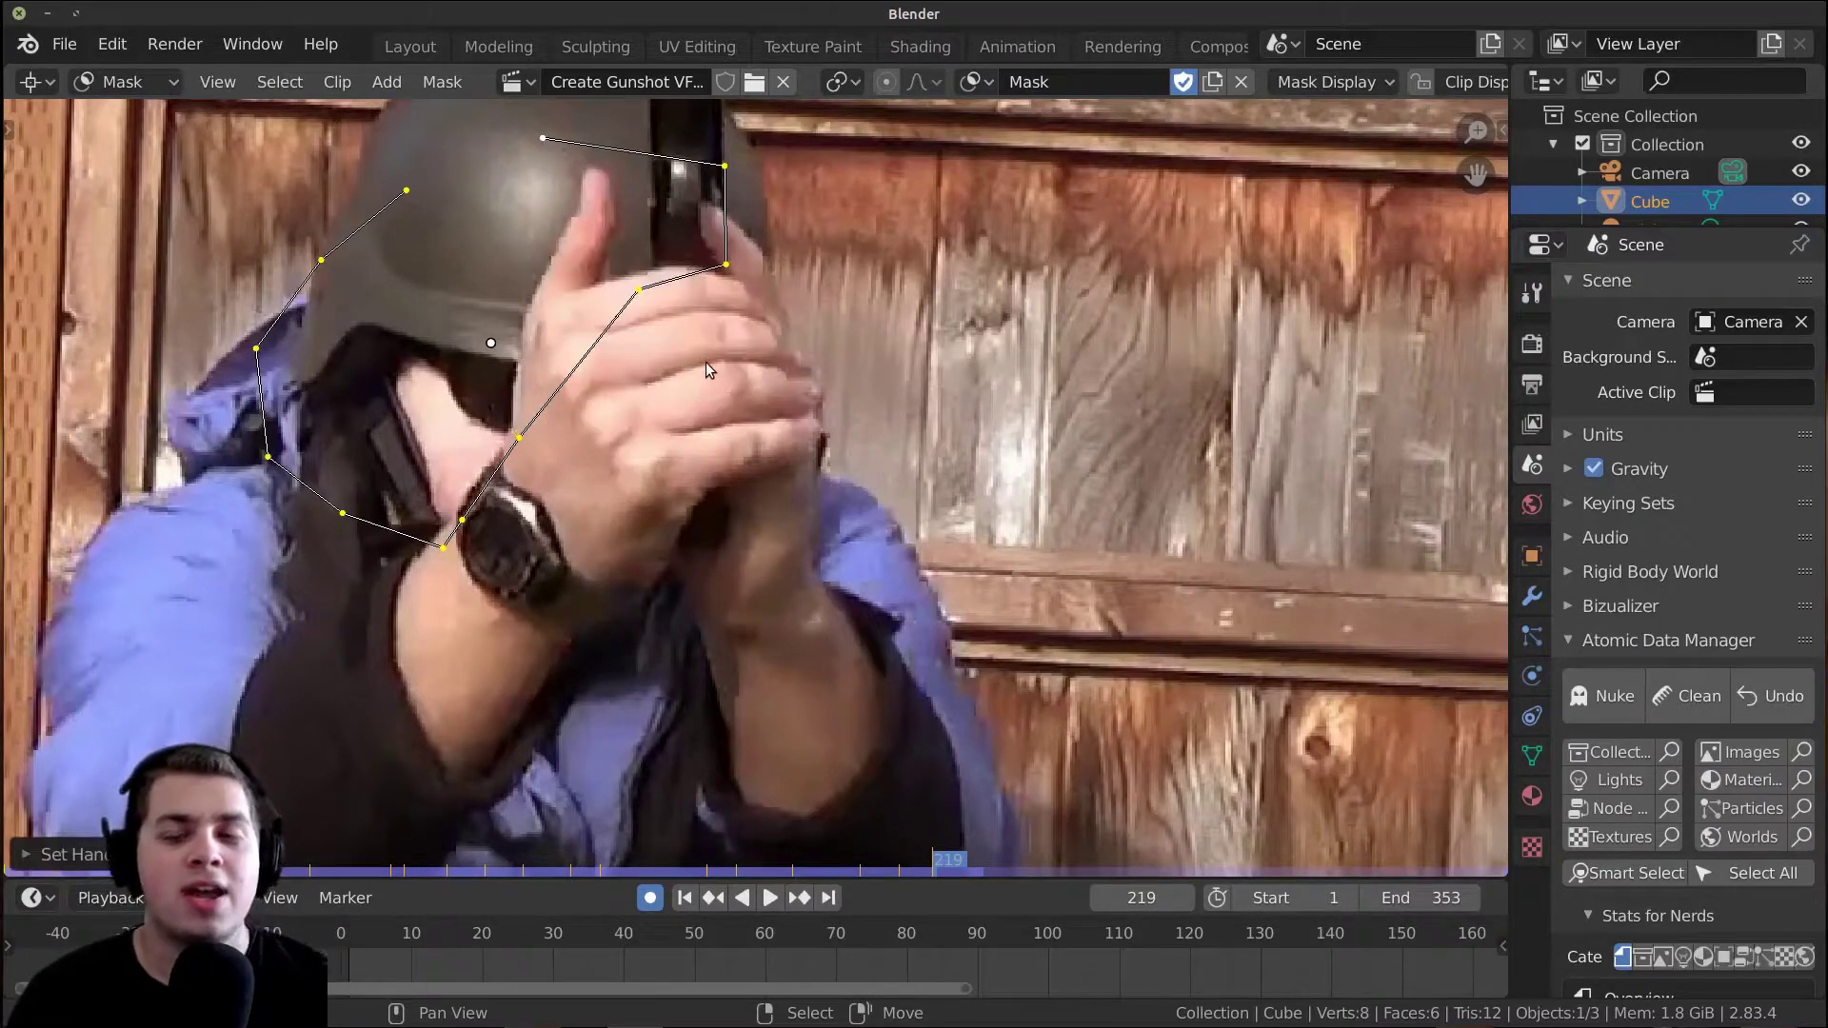
Shift the mask point on top of the pistol slightly downward and reselect all mask points.
left_click_drag(726, 166, 760, 196)
left_click(756, 209)
key("a")
key("a")
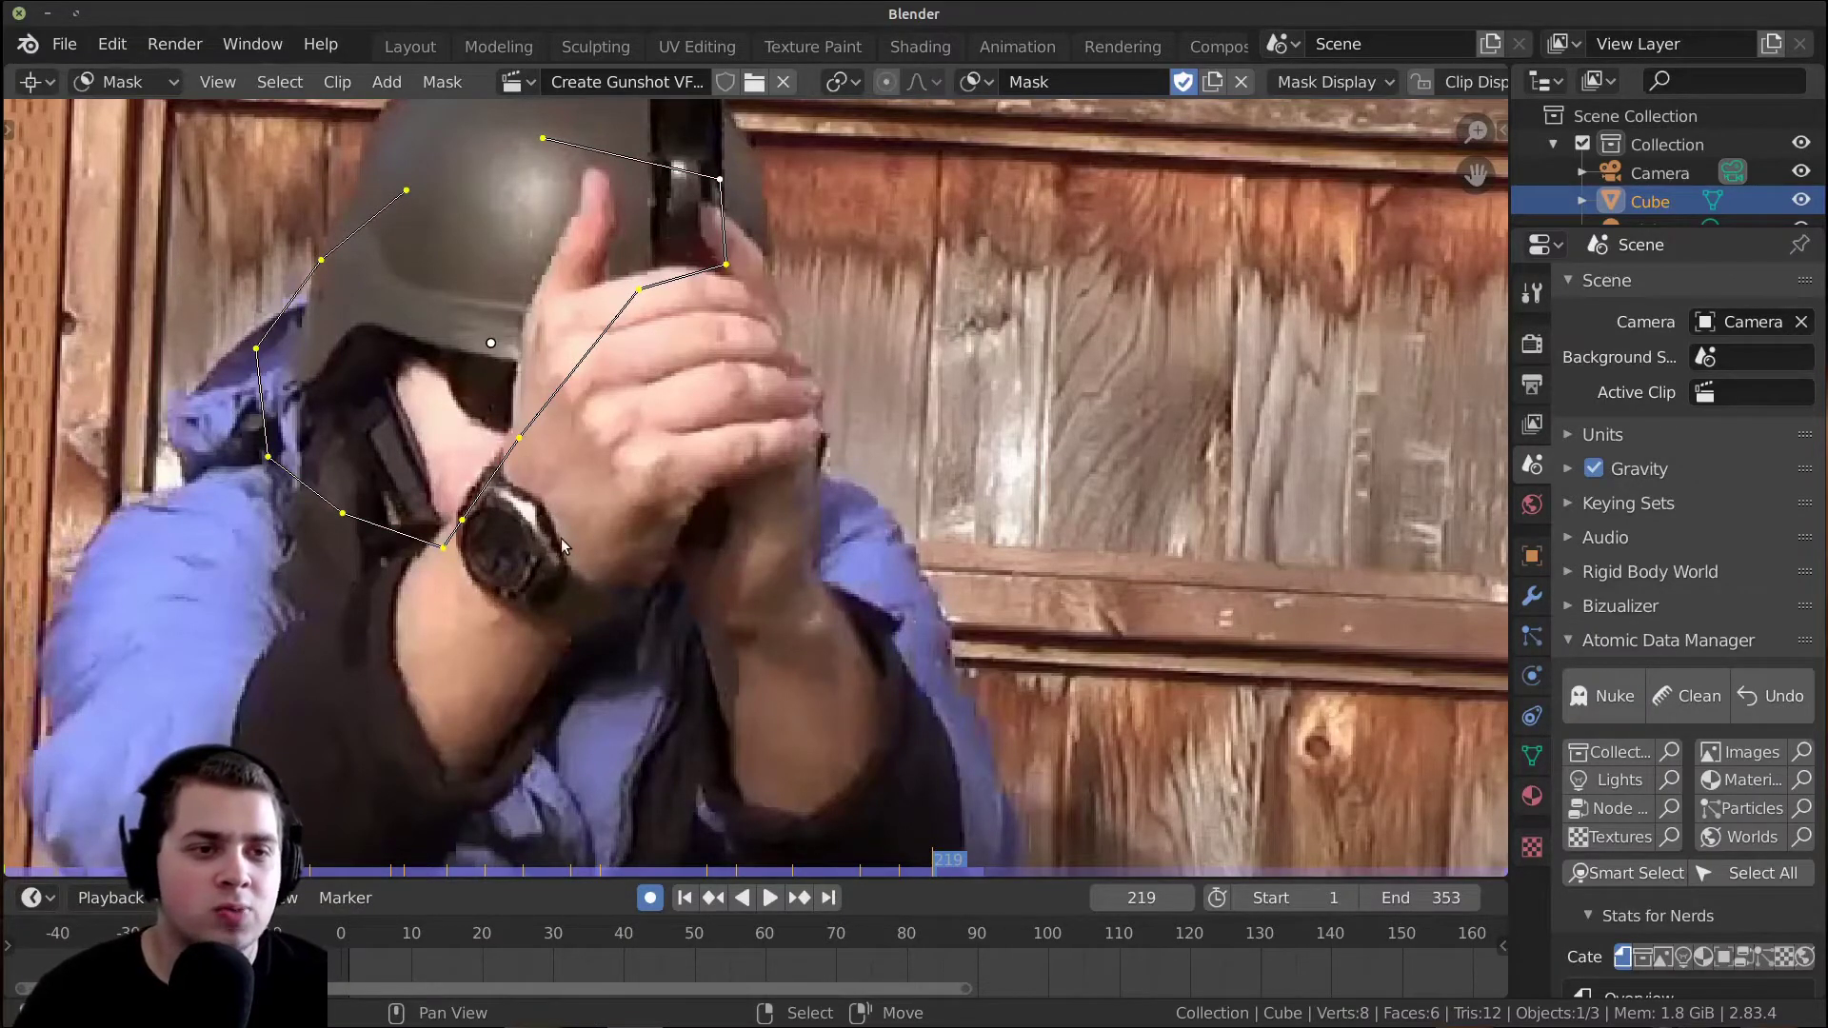
Move the whole mask along with the man's head past frame 219 until it sits just outside the footage's right edge.
key("Right")
key("Right")
key("Right")
key("Right")
key("Right")
key("Right")
key("Right")
key("Right")
key("Right")
key("Right")
key("Right")
middle_click_drag(769, 462, 704, 369)
scroll(641, 318, "down", 1)
scroll(642, 318, "down", 1)
key("g")
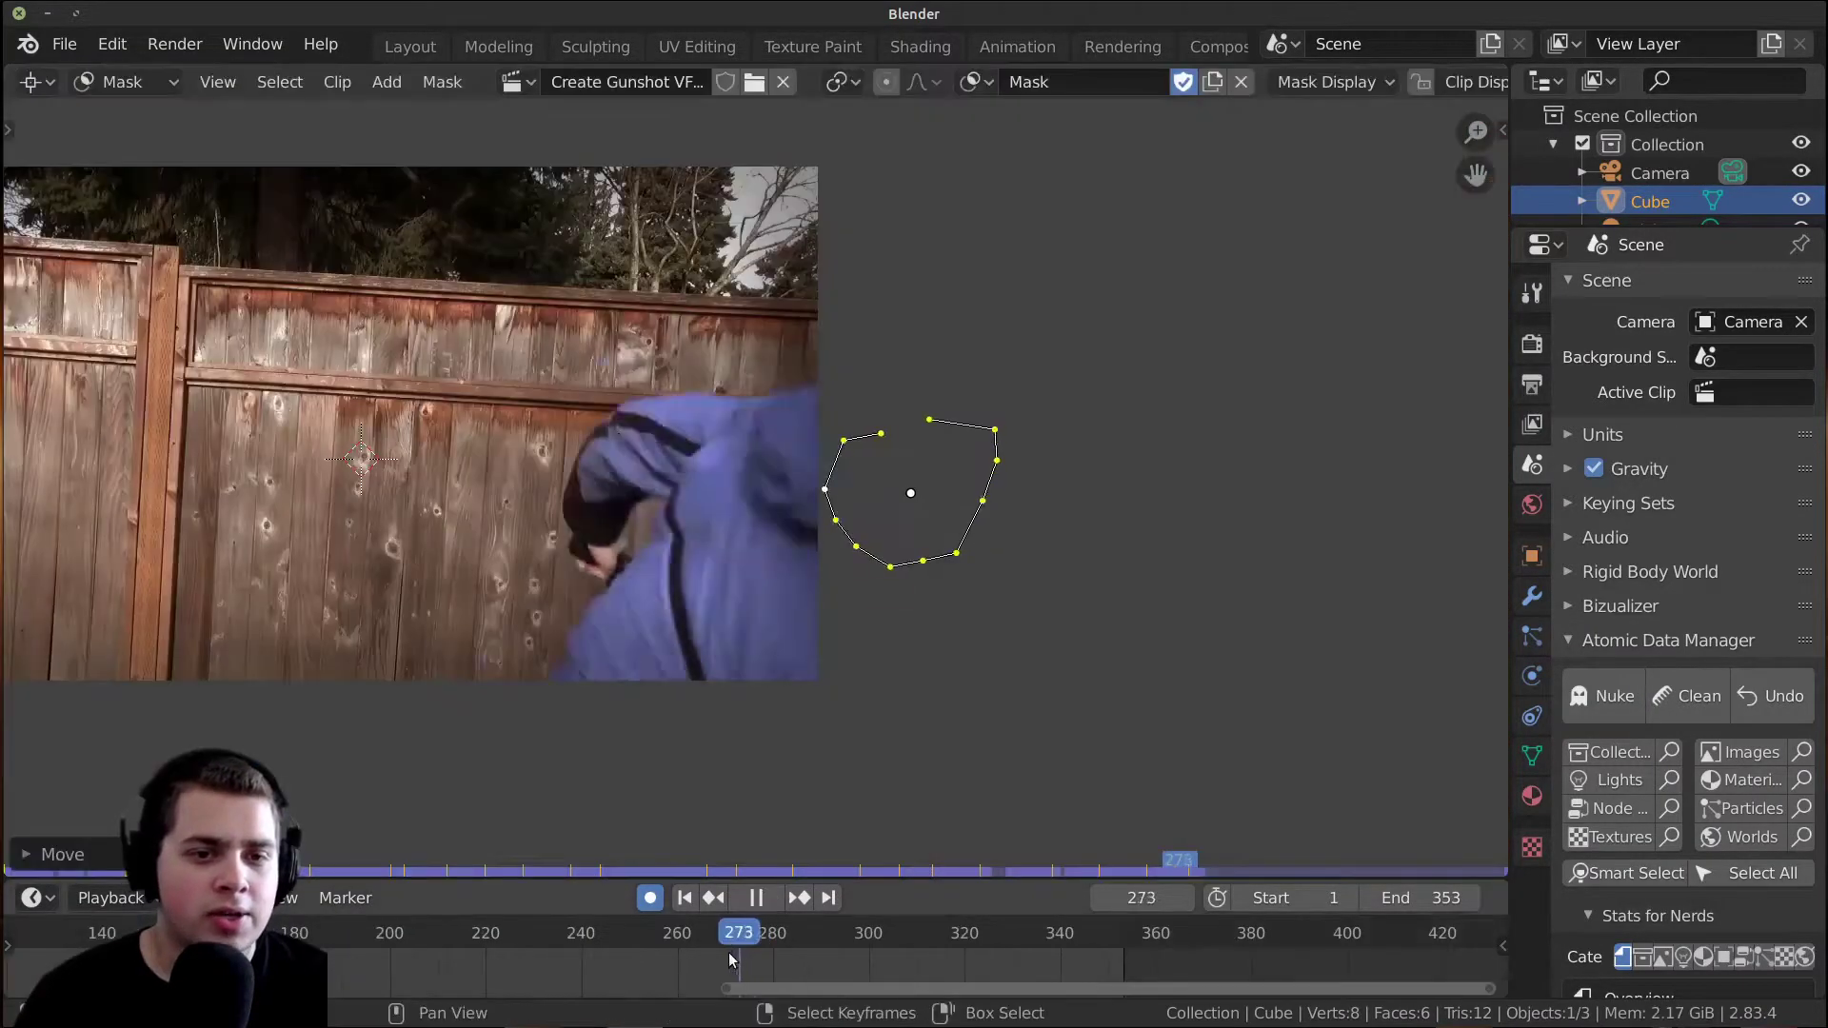
Move the whole mask back over the man's face at frame 262.
key("space")
left_click_drag(732, 958, 686, 943)
scroll(870, 508, "up", 2)
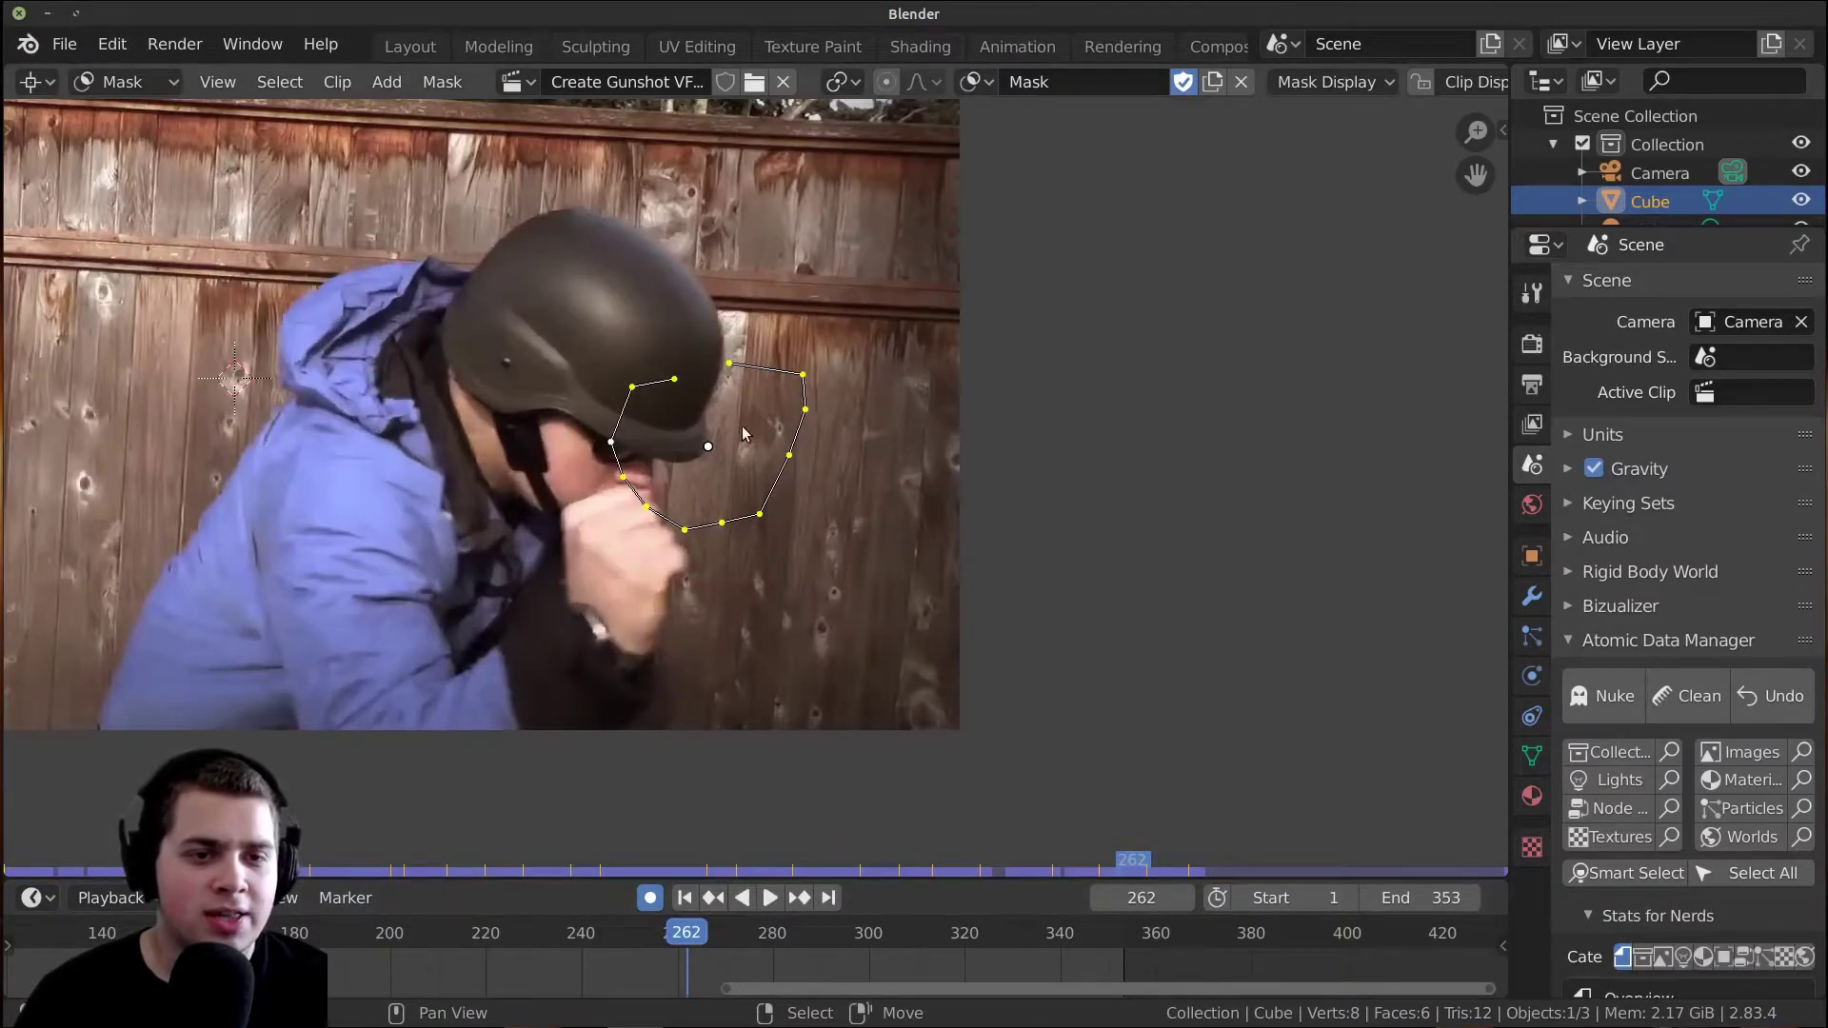
scroll(741, 430, "up", 1)
key("g")
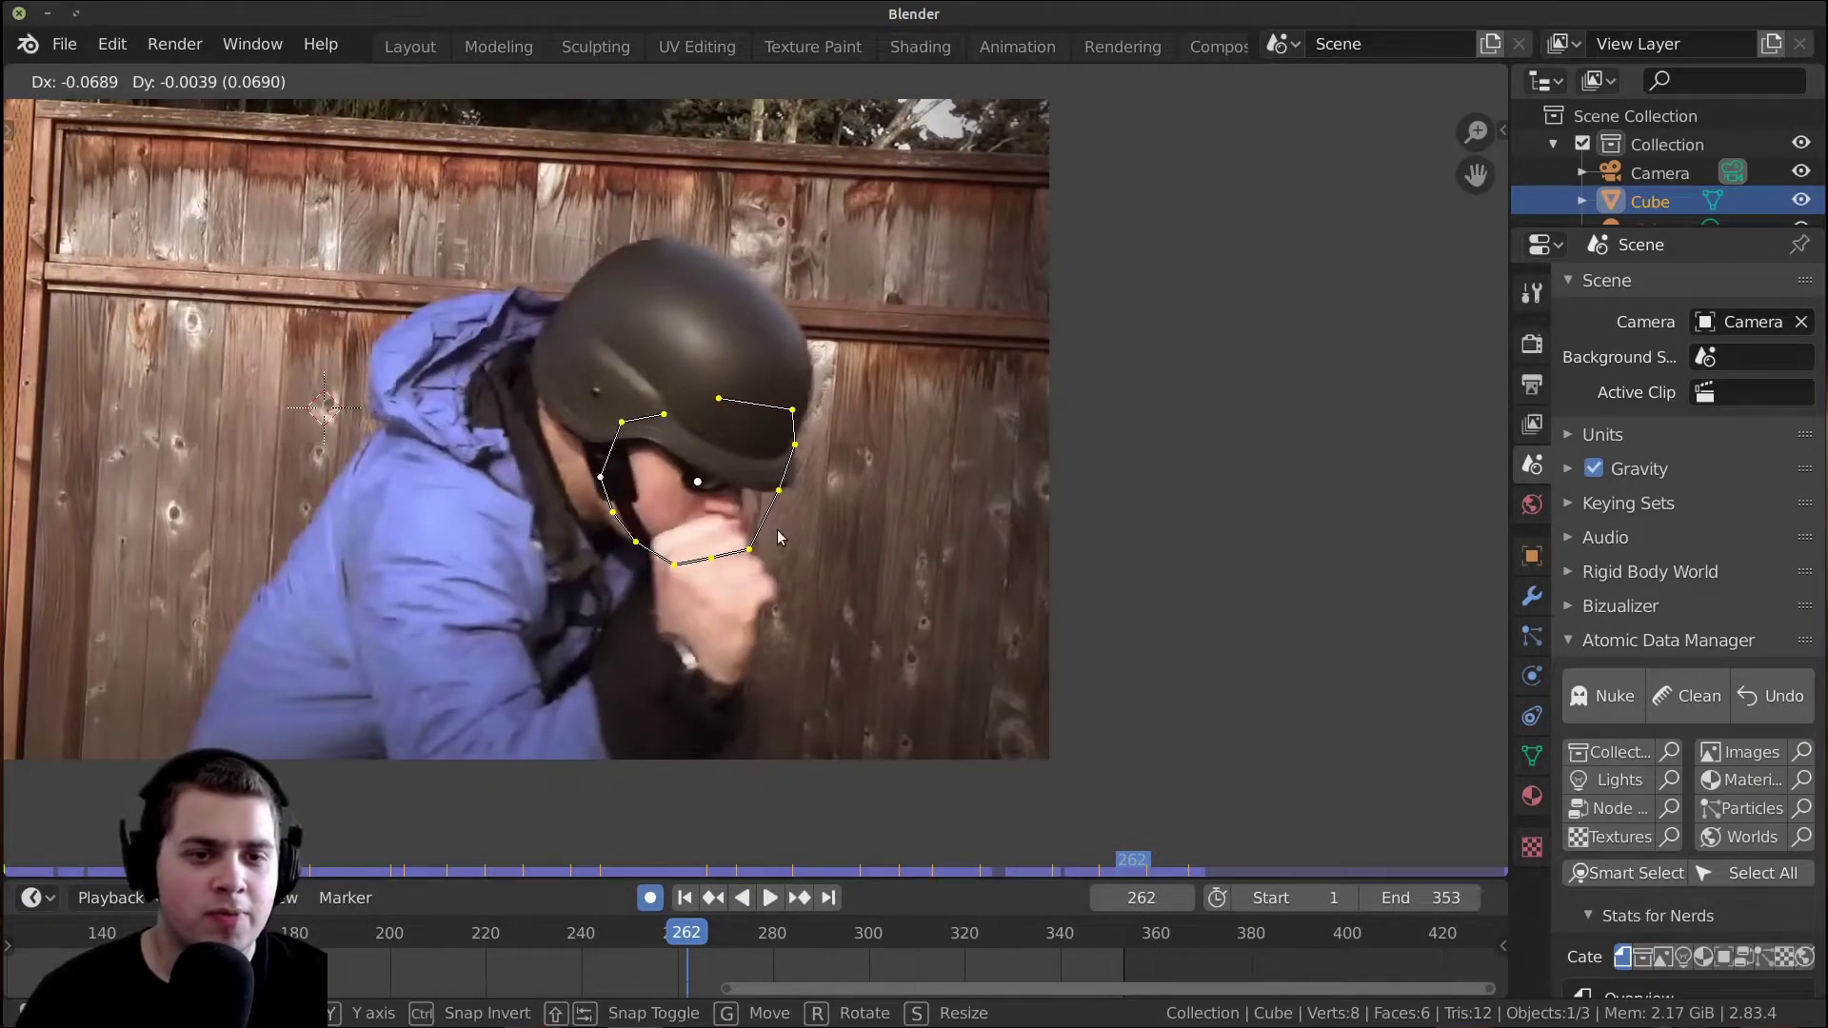
left_click(778, 538)
Reposition the mask over the man's face at frame 265 and again at a slightly earlier frame to follow his exit.
key("space")
left_click(705, 953)
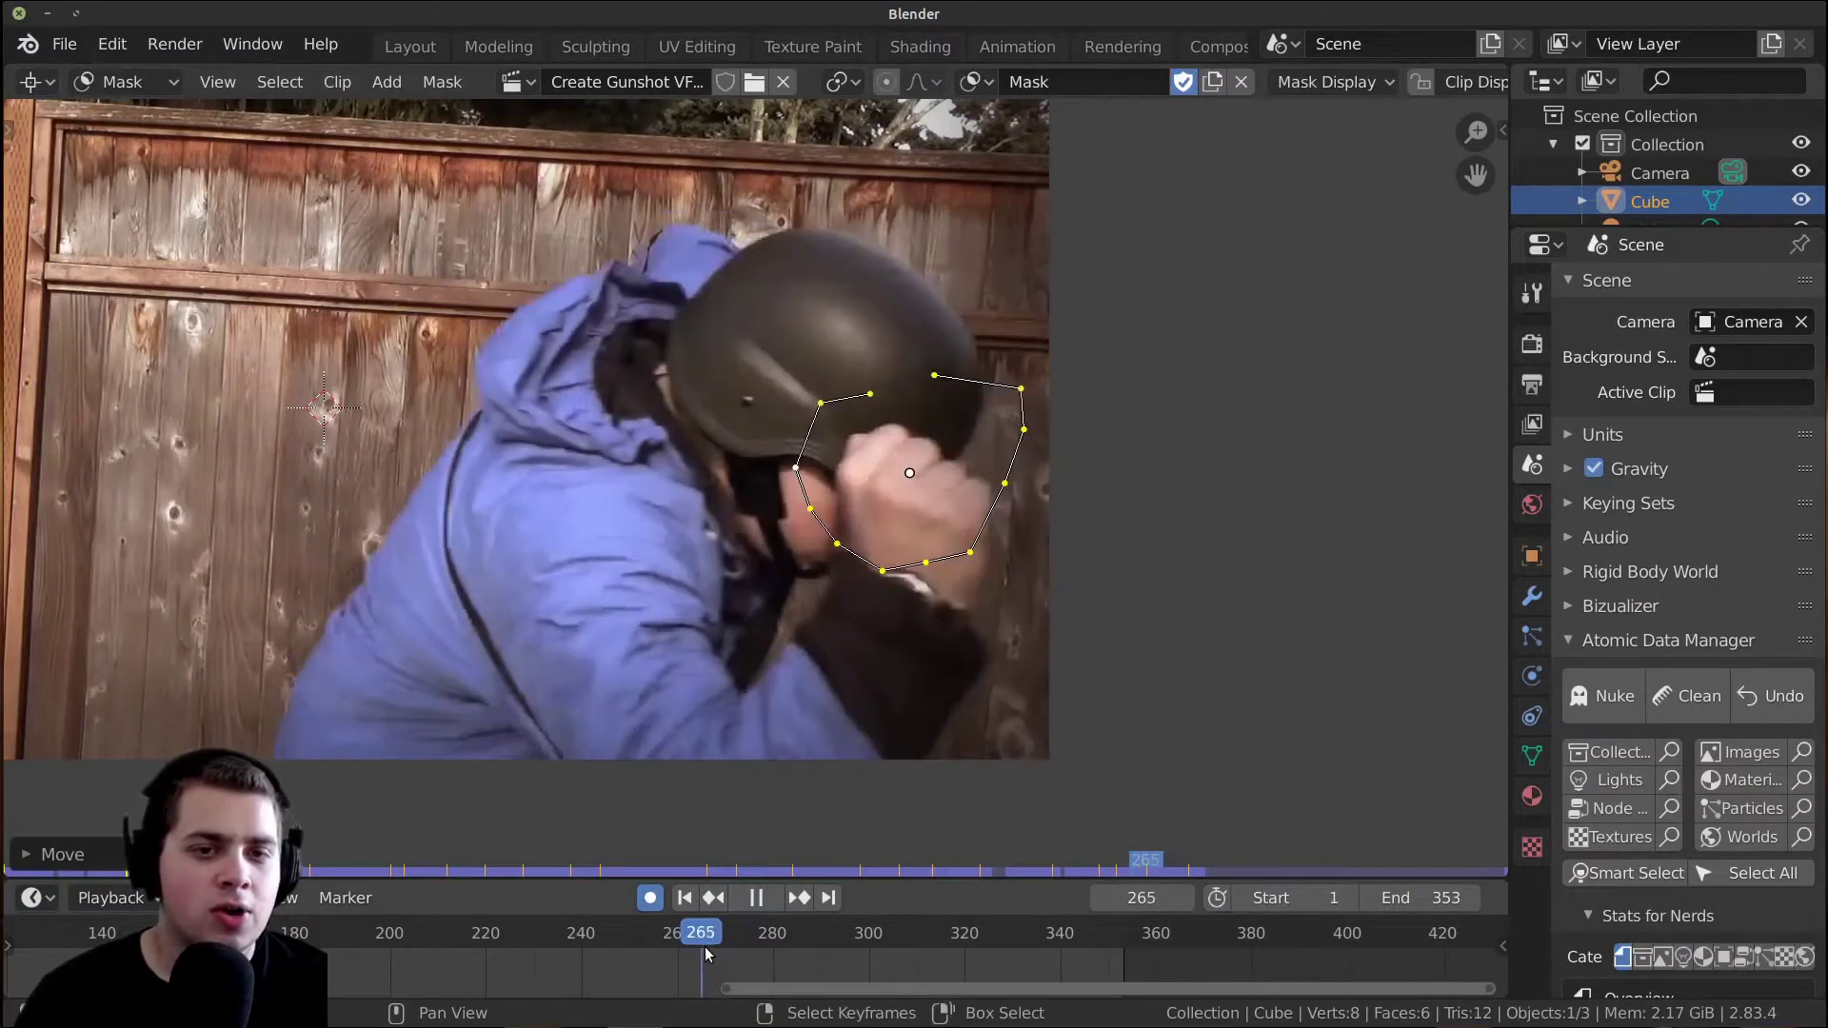
key("space")
key("g")
left_click(712, 955)
left_click_drag(712, 955, 677, 954)
key("g")
left_click(694, 837)
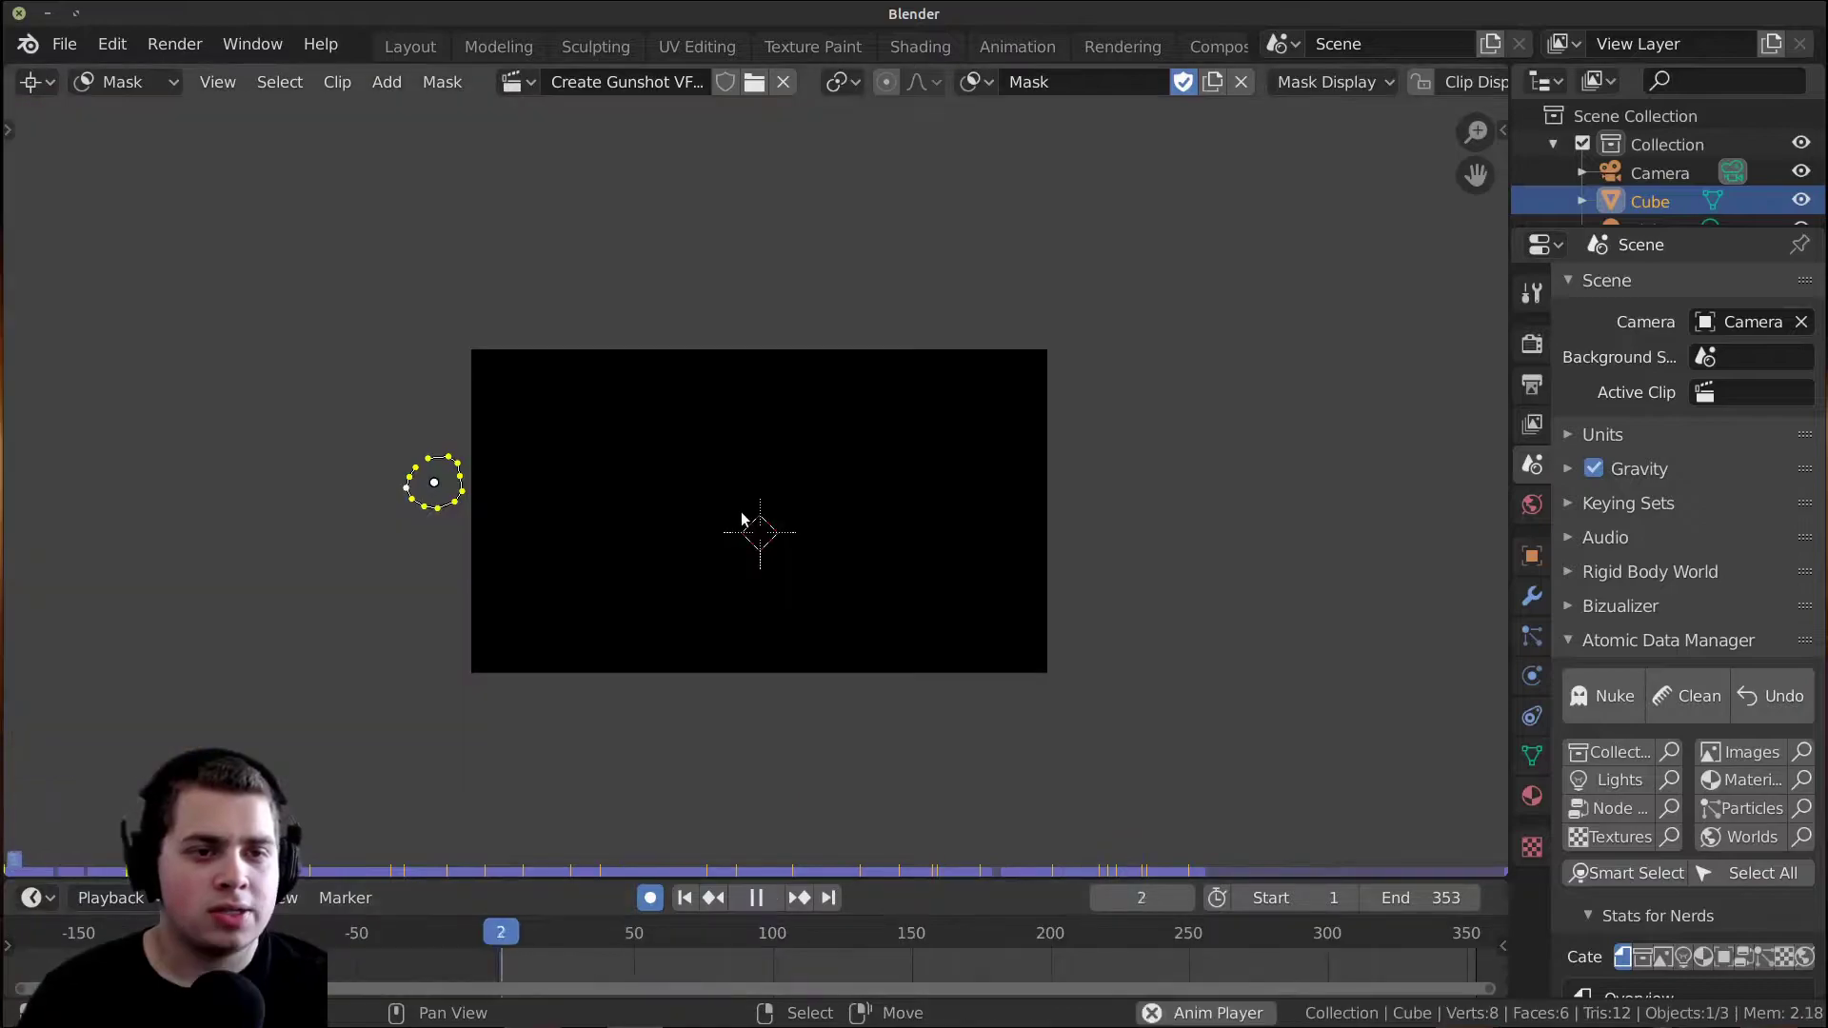
Play the footage through and scrub back to frame 191 to check how the animated mask follows the head.
scroll(747, 518, "up", 2)
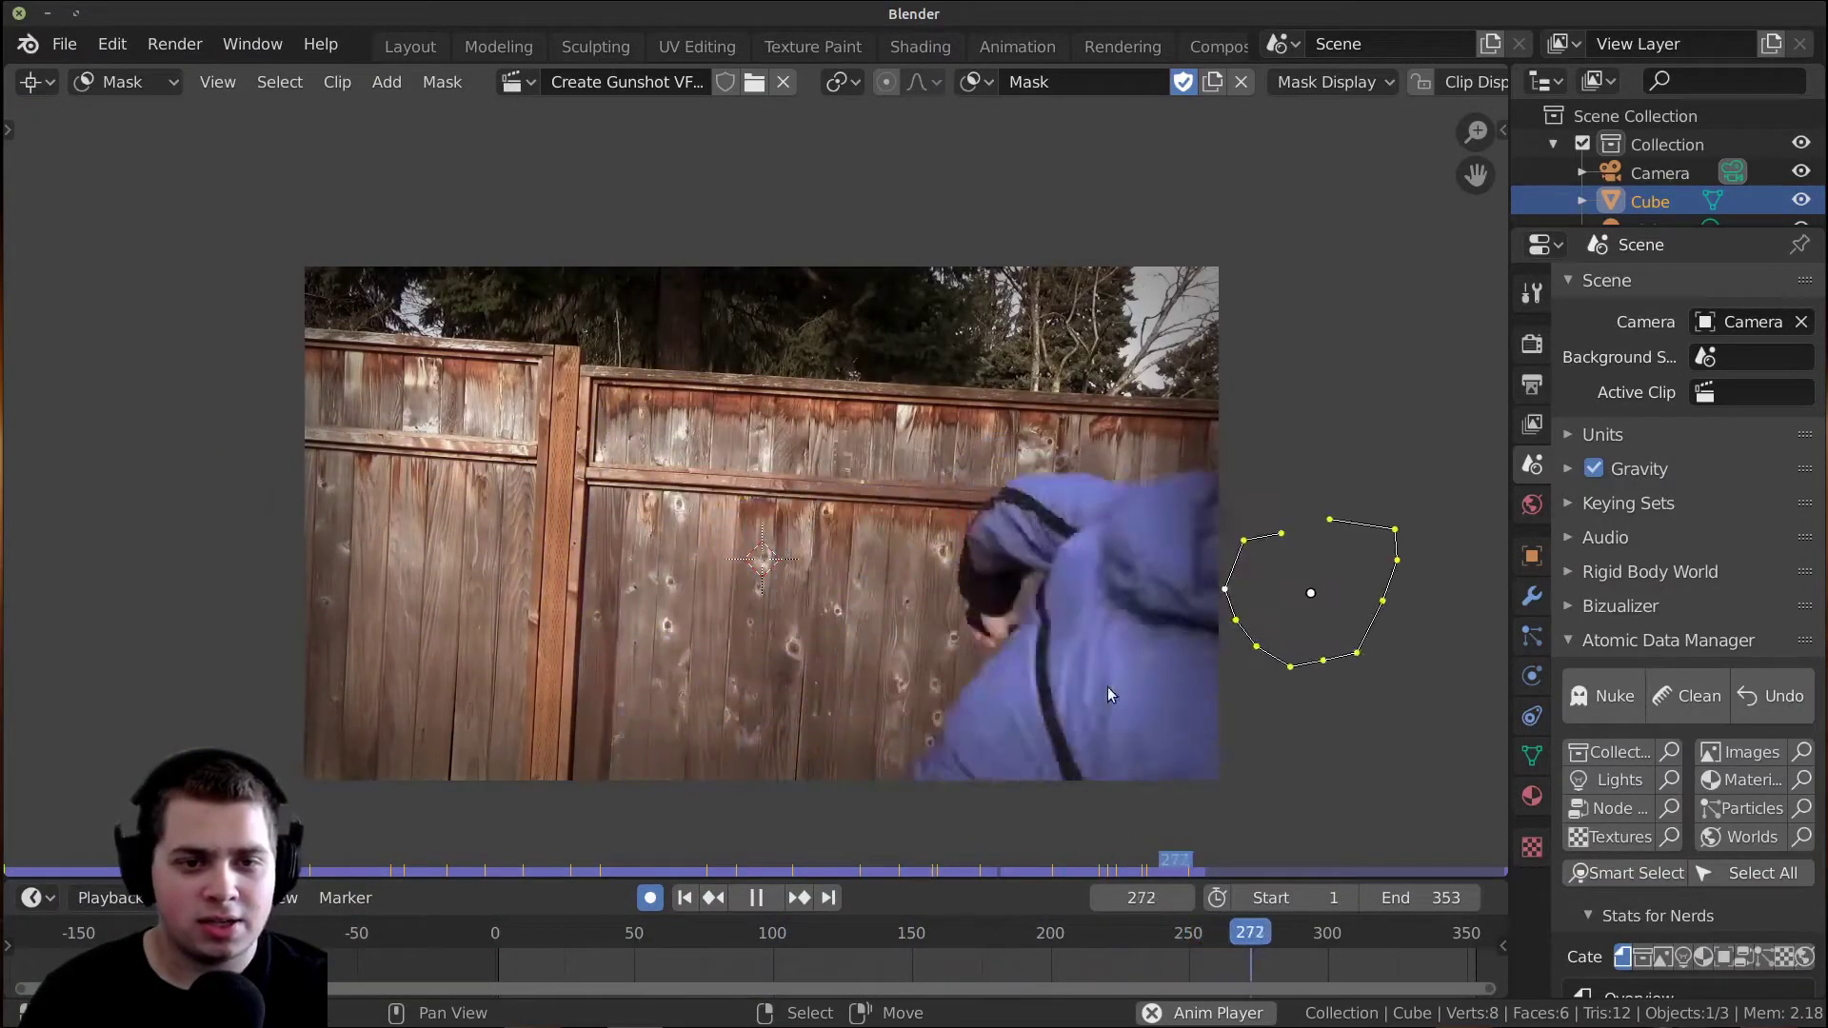
key("space")
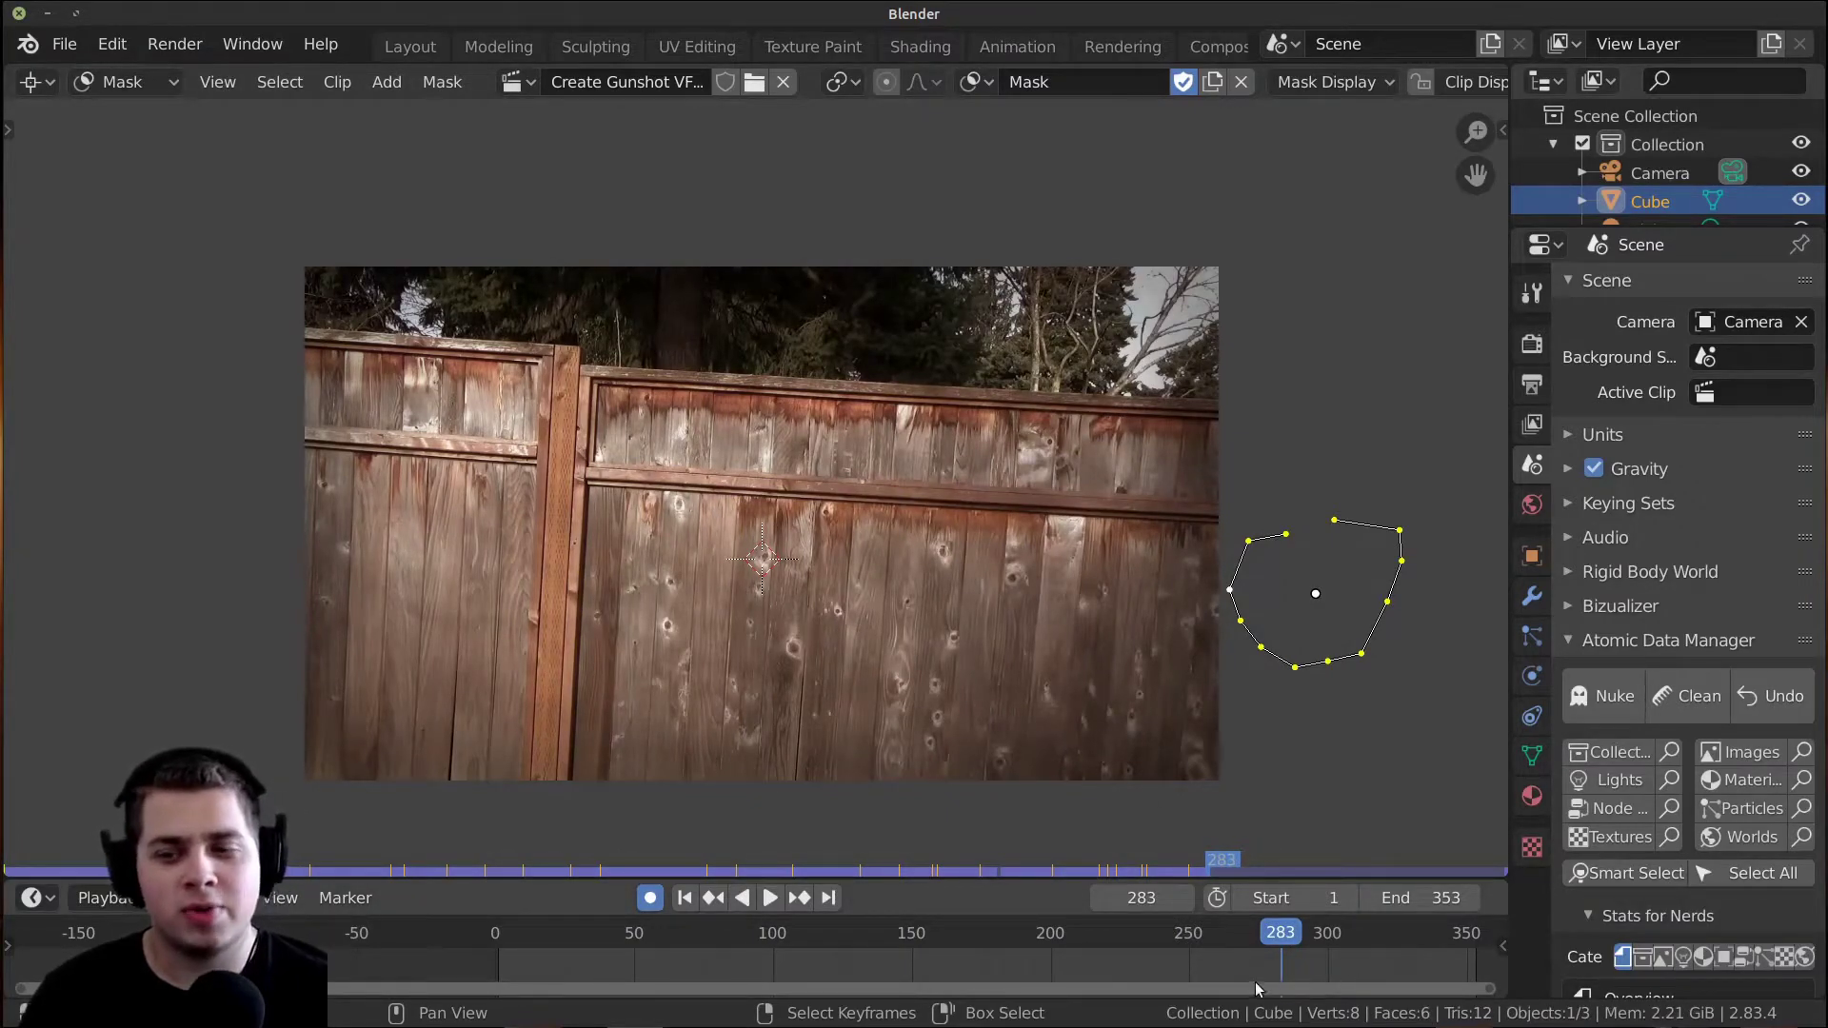
left_click_drag(1246, 956, 1026, 957)
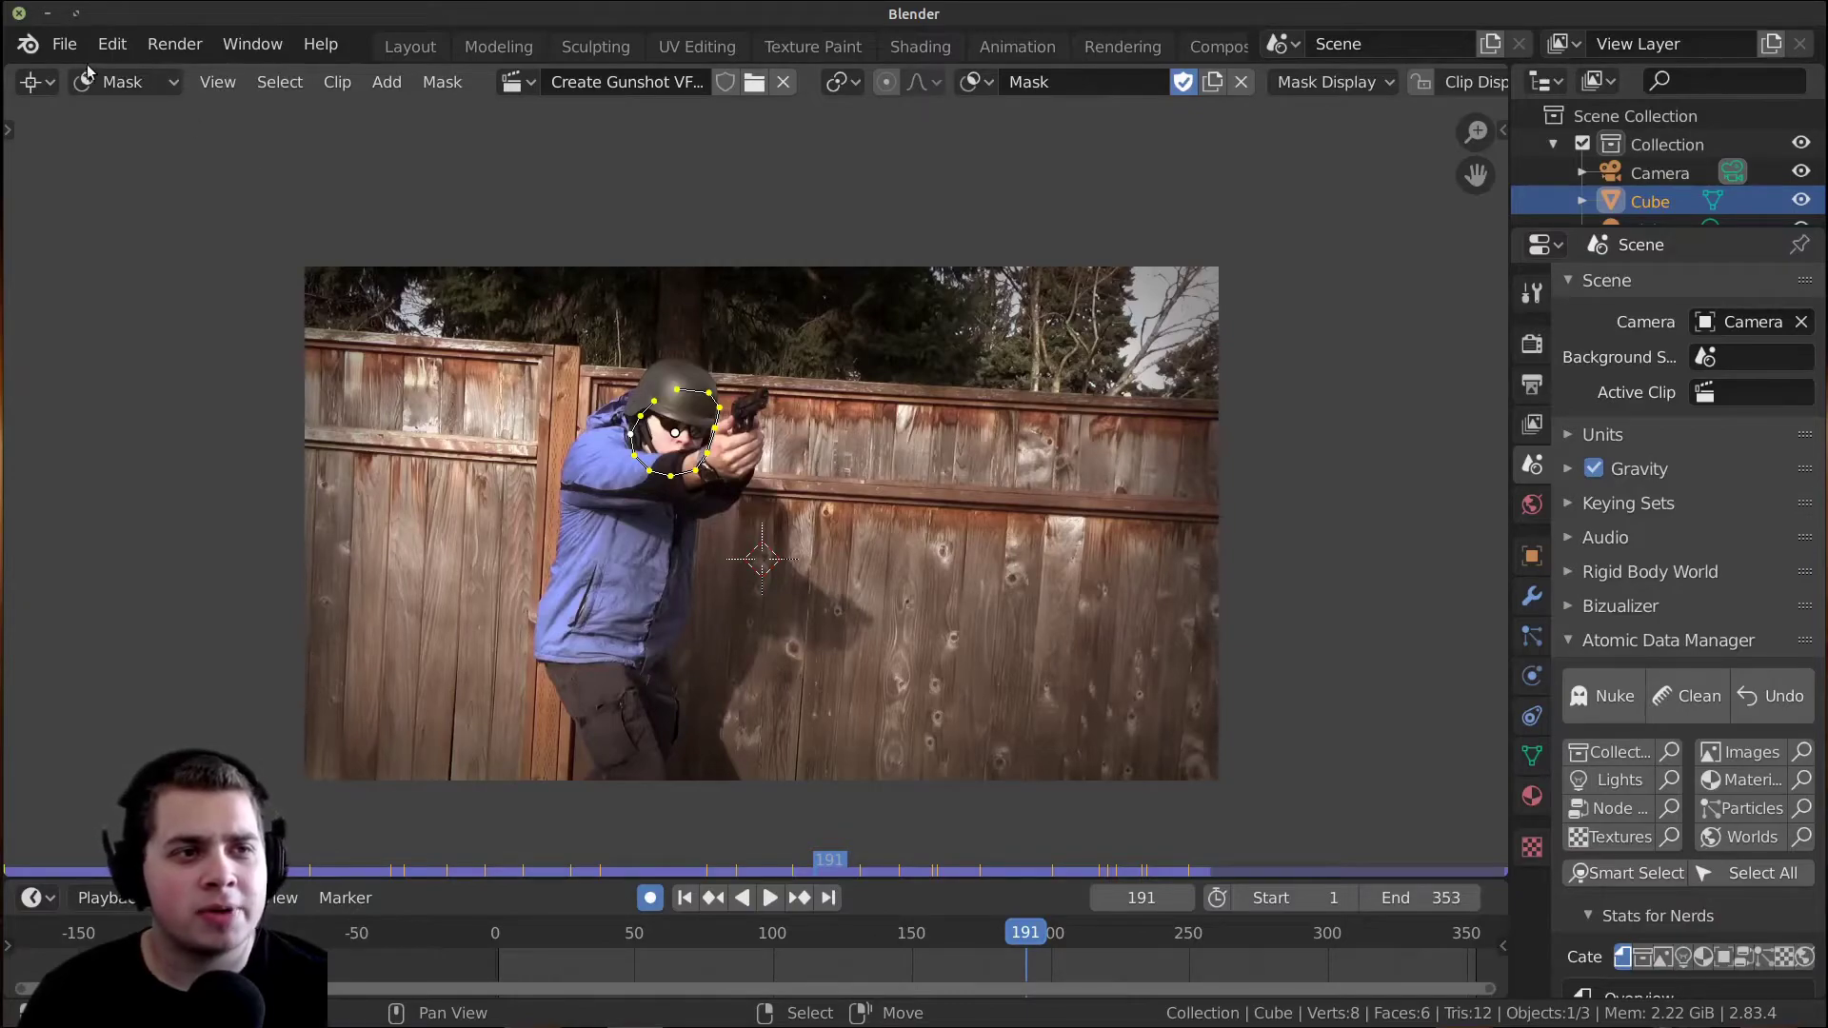
Save the project as Masking.blend in the Part 5 folder.
left_click(65, 44)
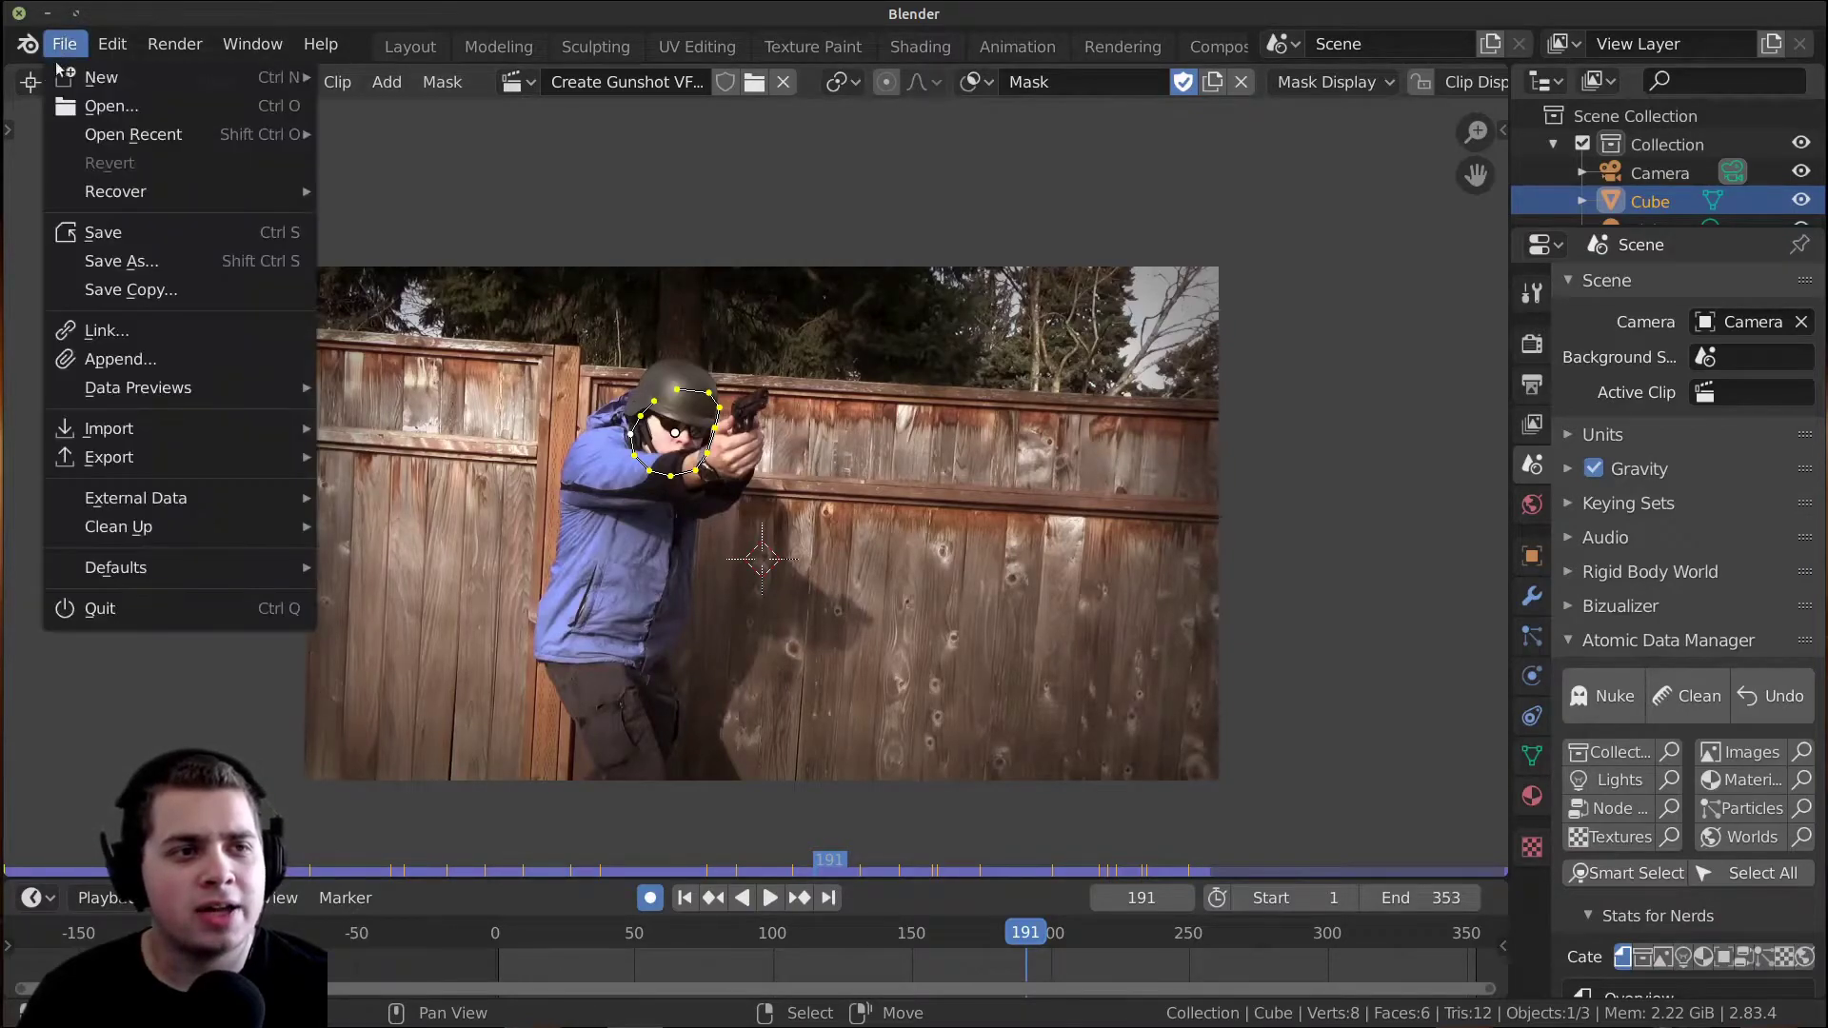
left_click(103, 235)
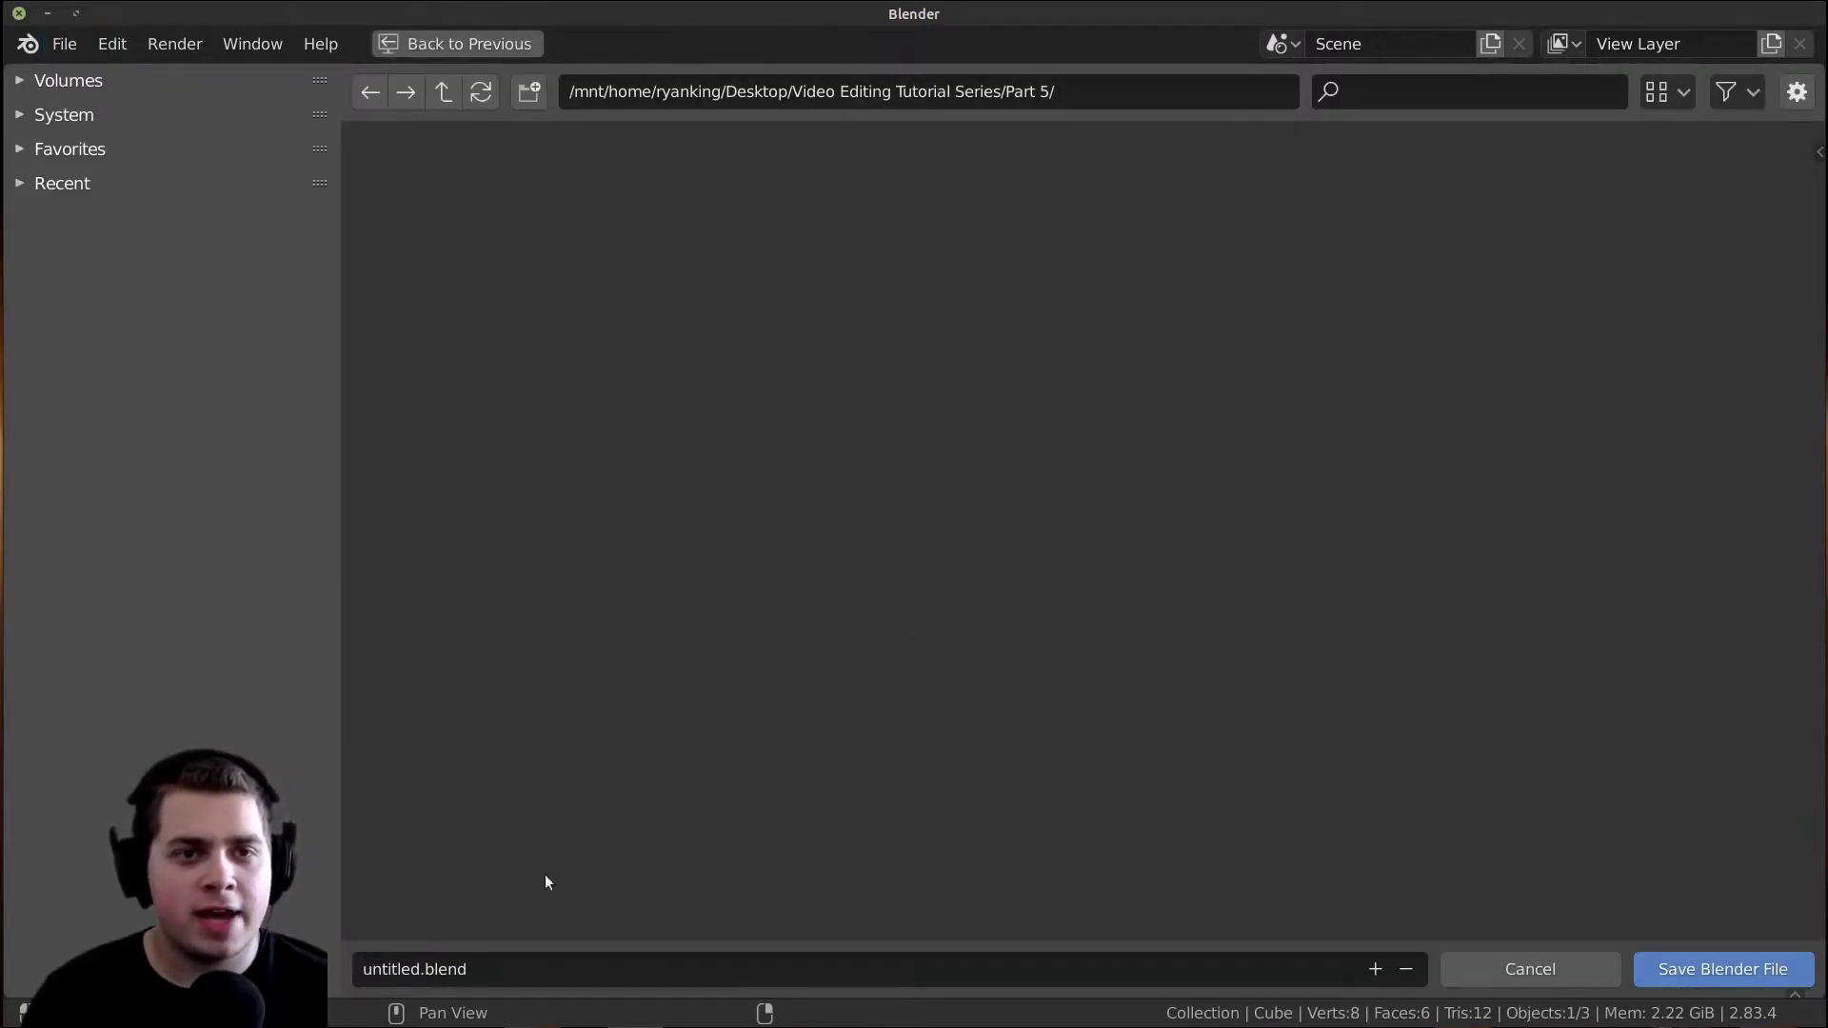
left_click(431, 964)
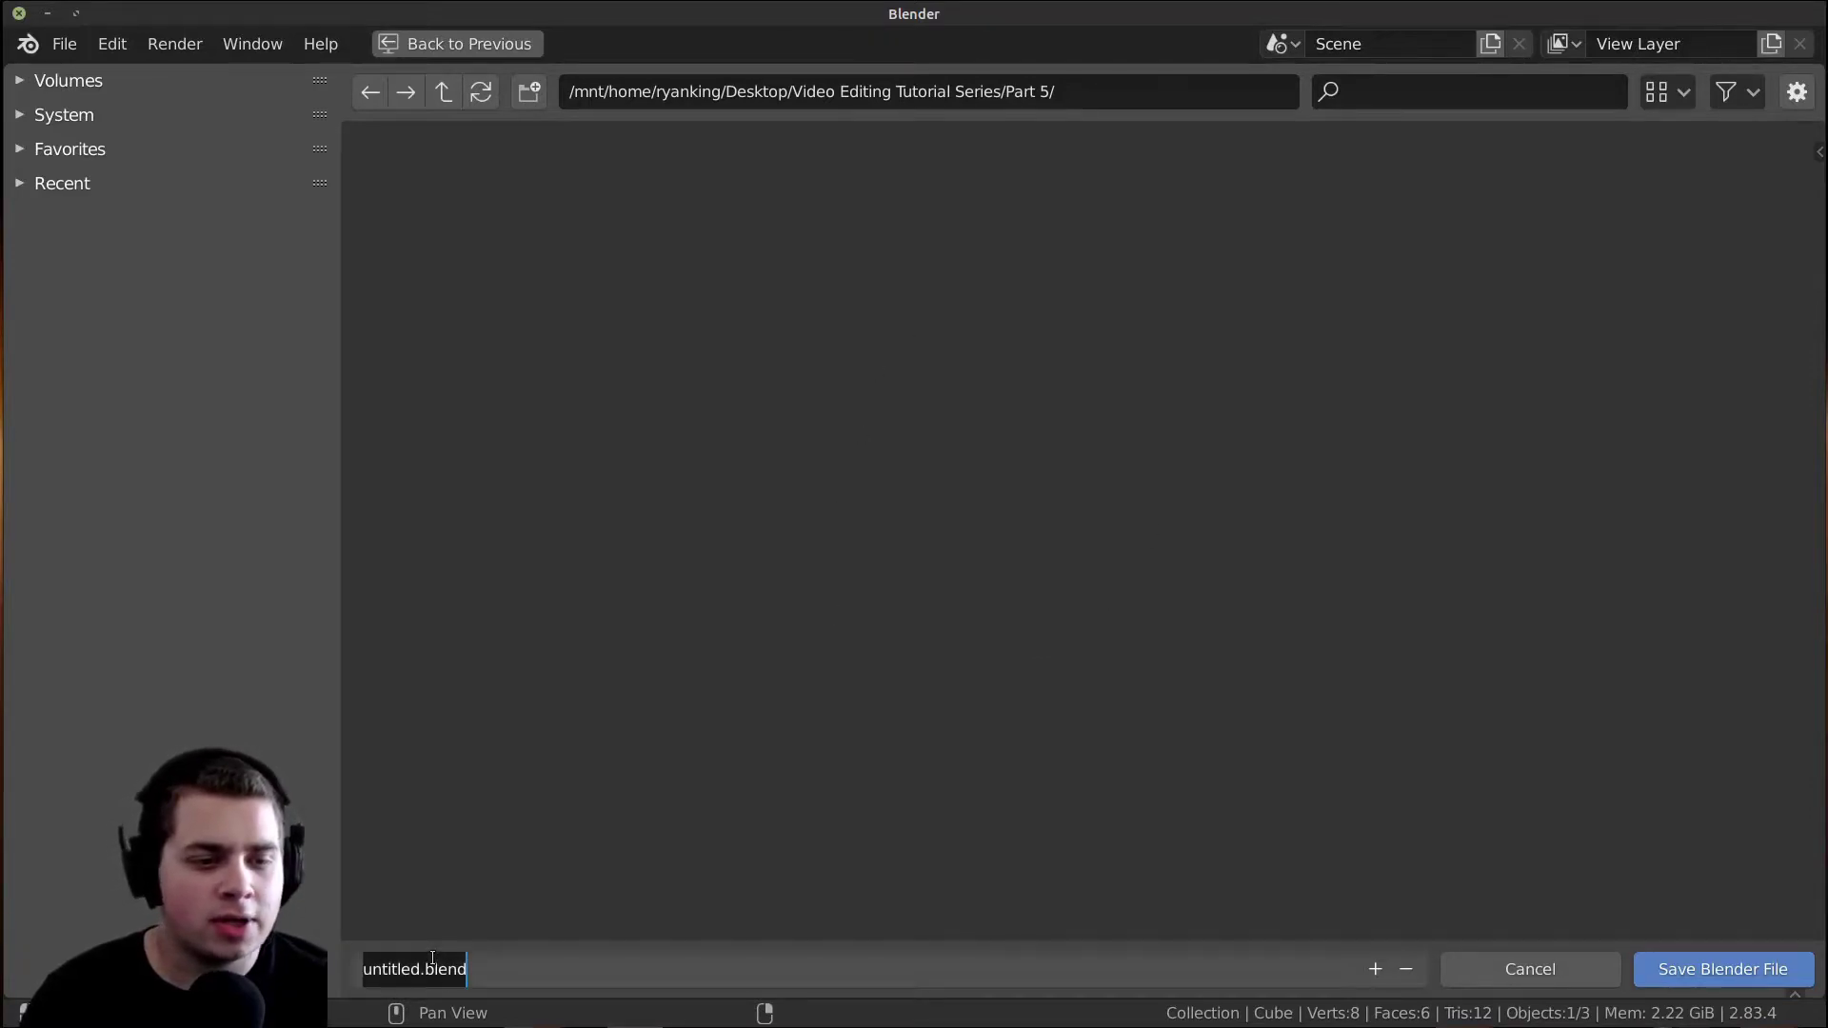
type("Masking")
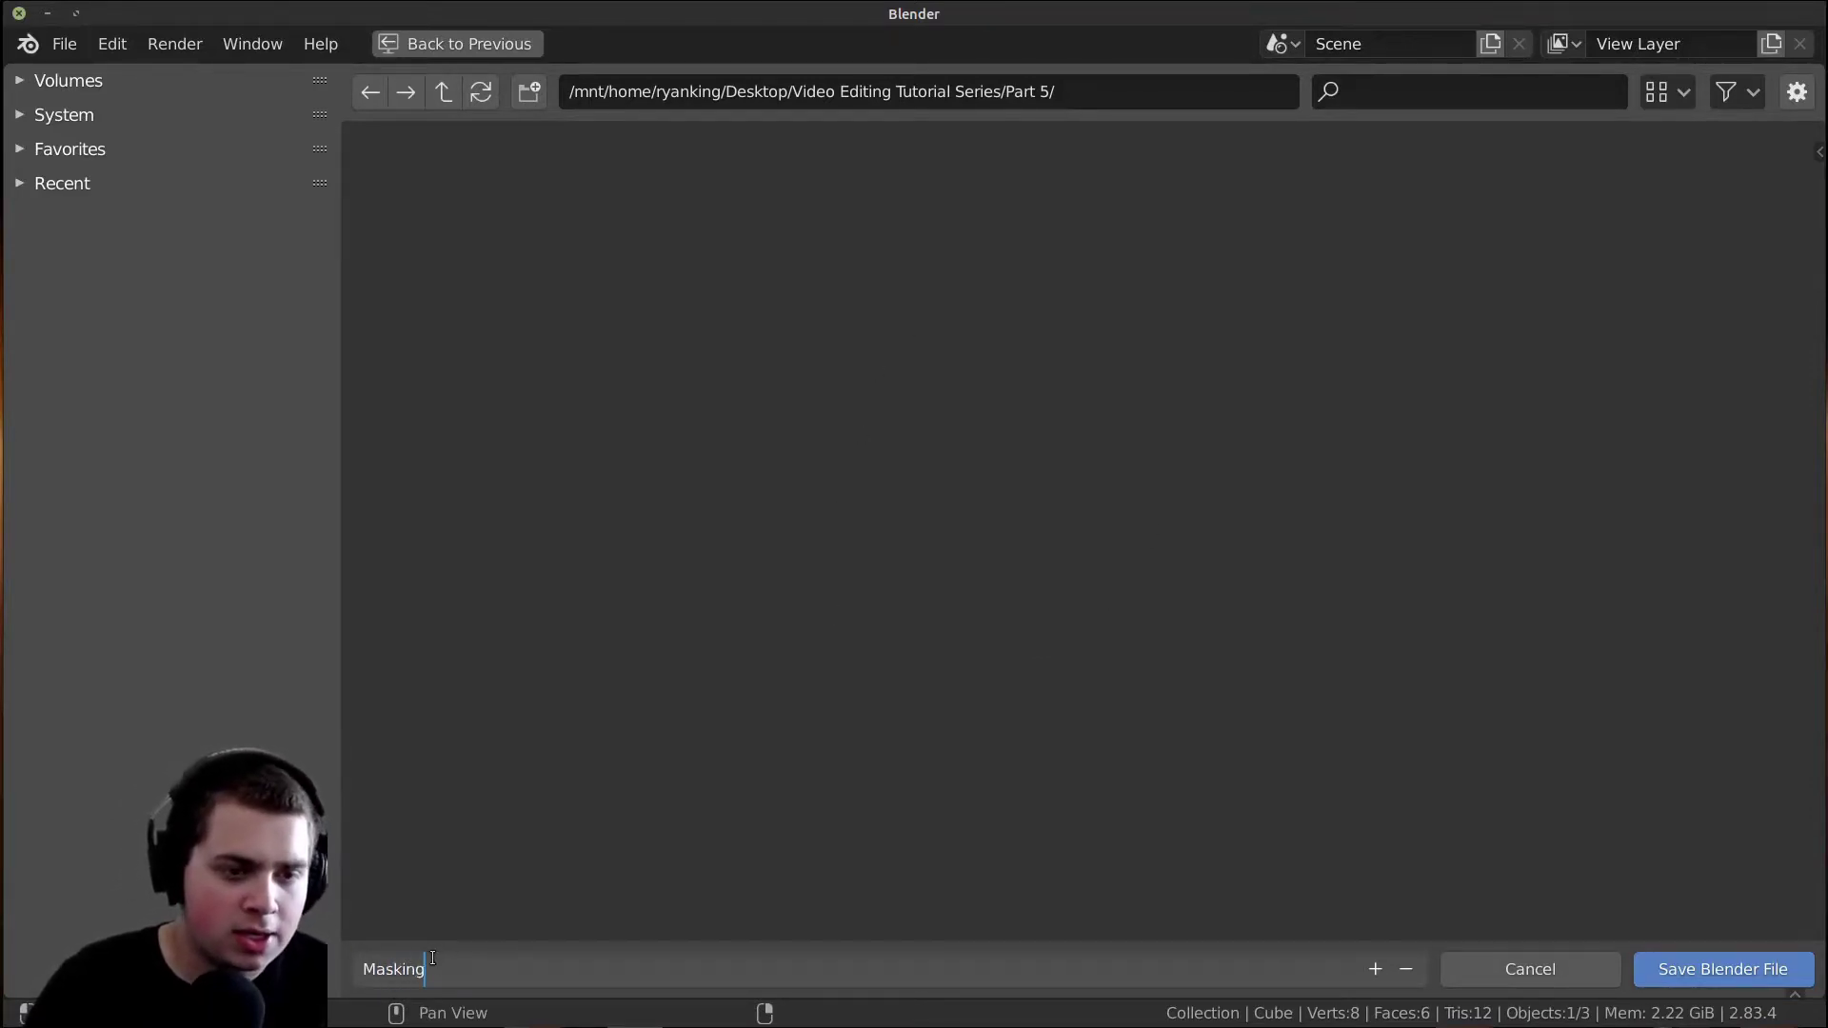
key("Return")
left_click(1677, 968)
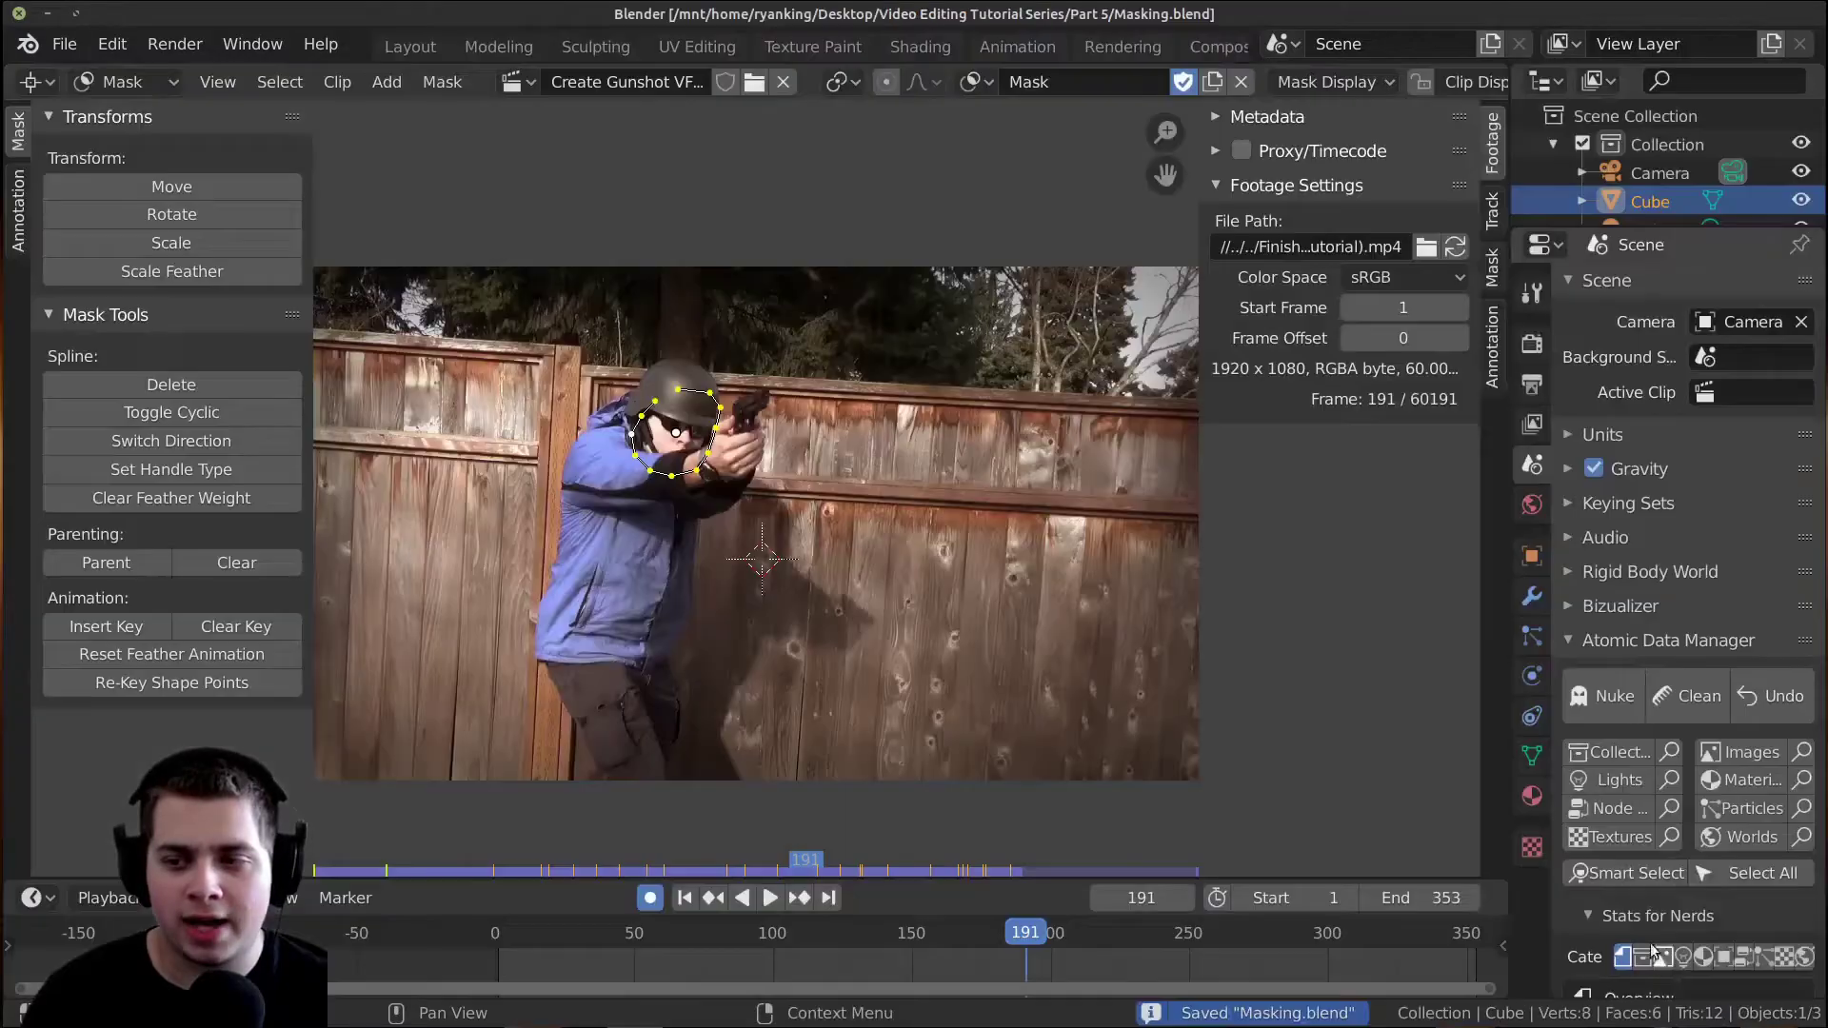
Switch to the Video Editing workspace and bring the footage strips into view.
scroll(1048, 46, "down", 6)
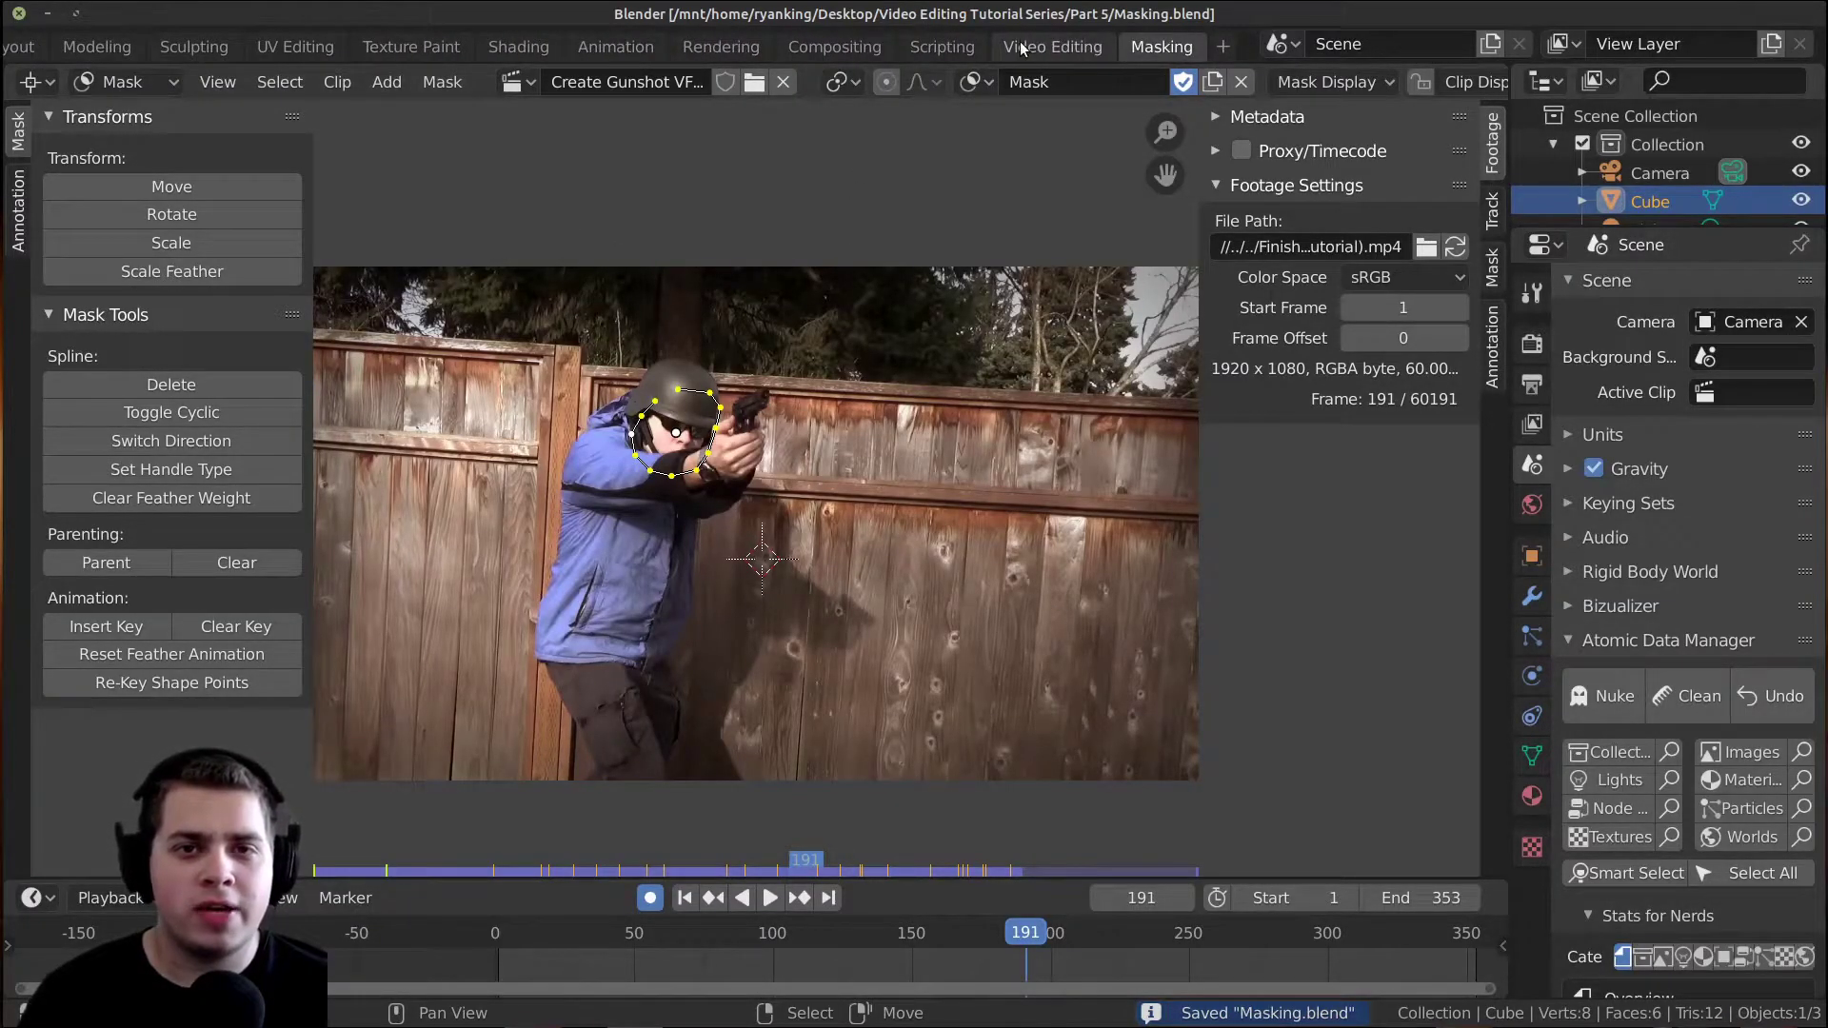
scroll(1020, 47, "up", 5)
scroll(967, 80, "down", 1)
scroll(966, 80, "down", 2)
scroll(867, 50, "down", 5)
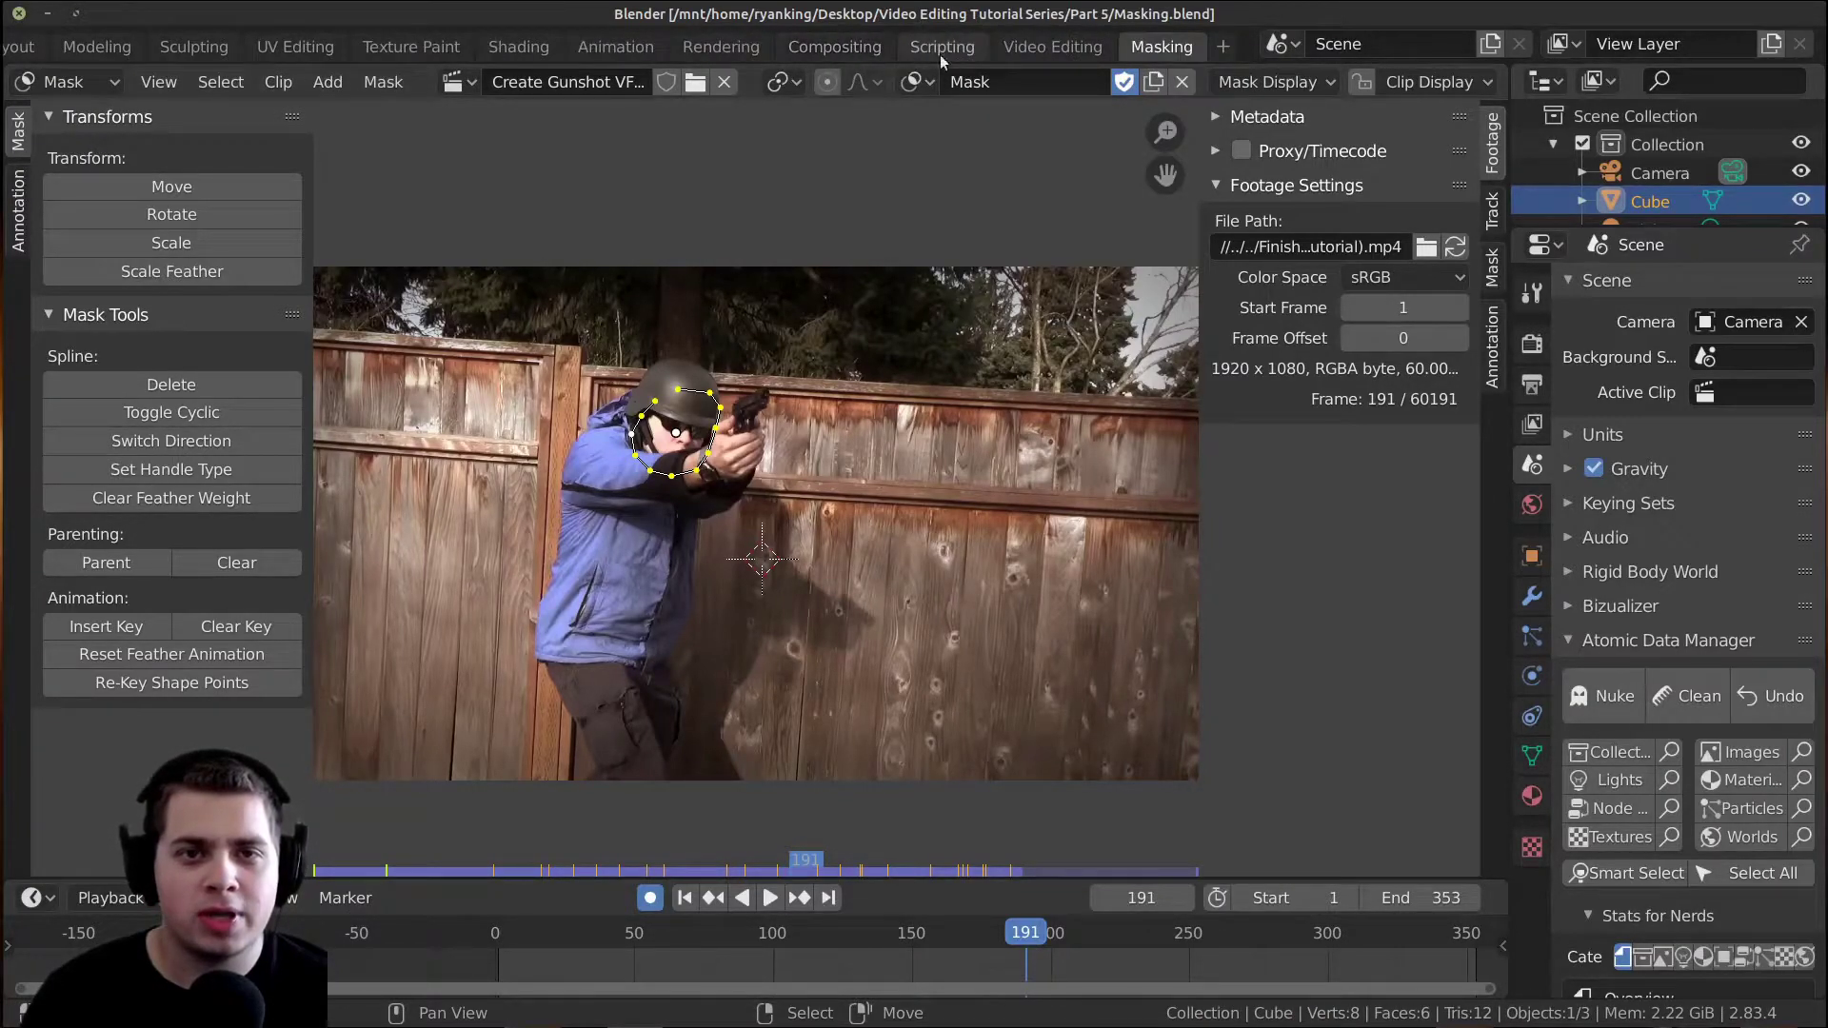
left_click(1055, 46)
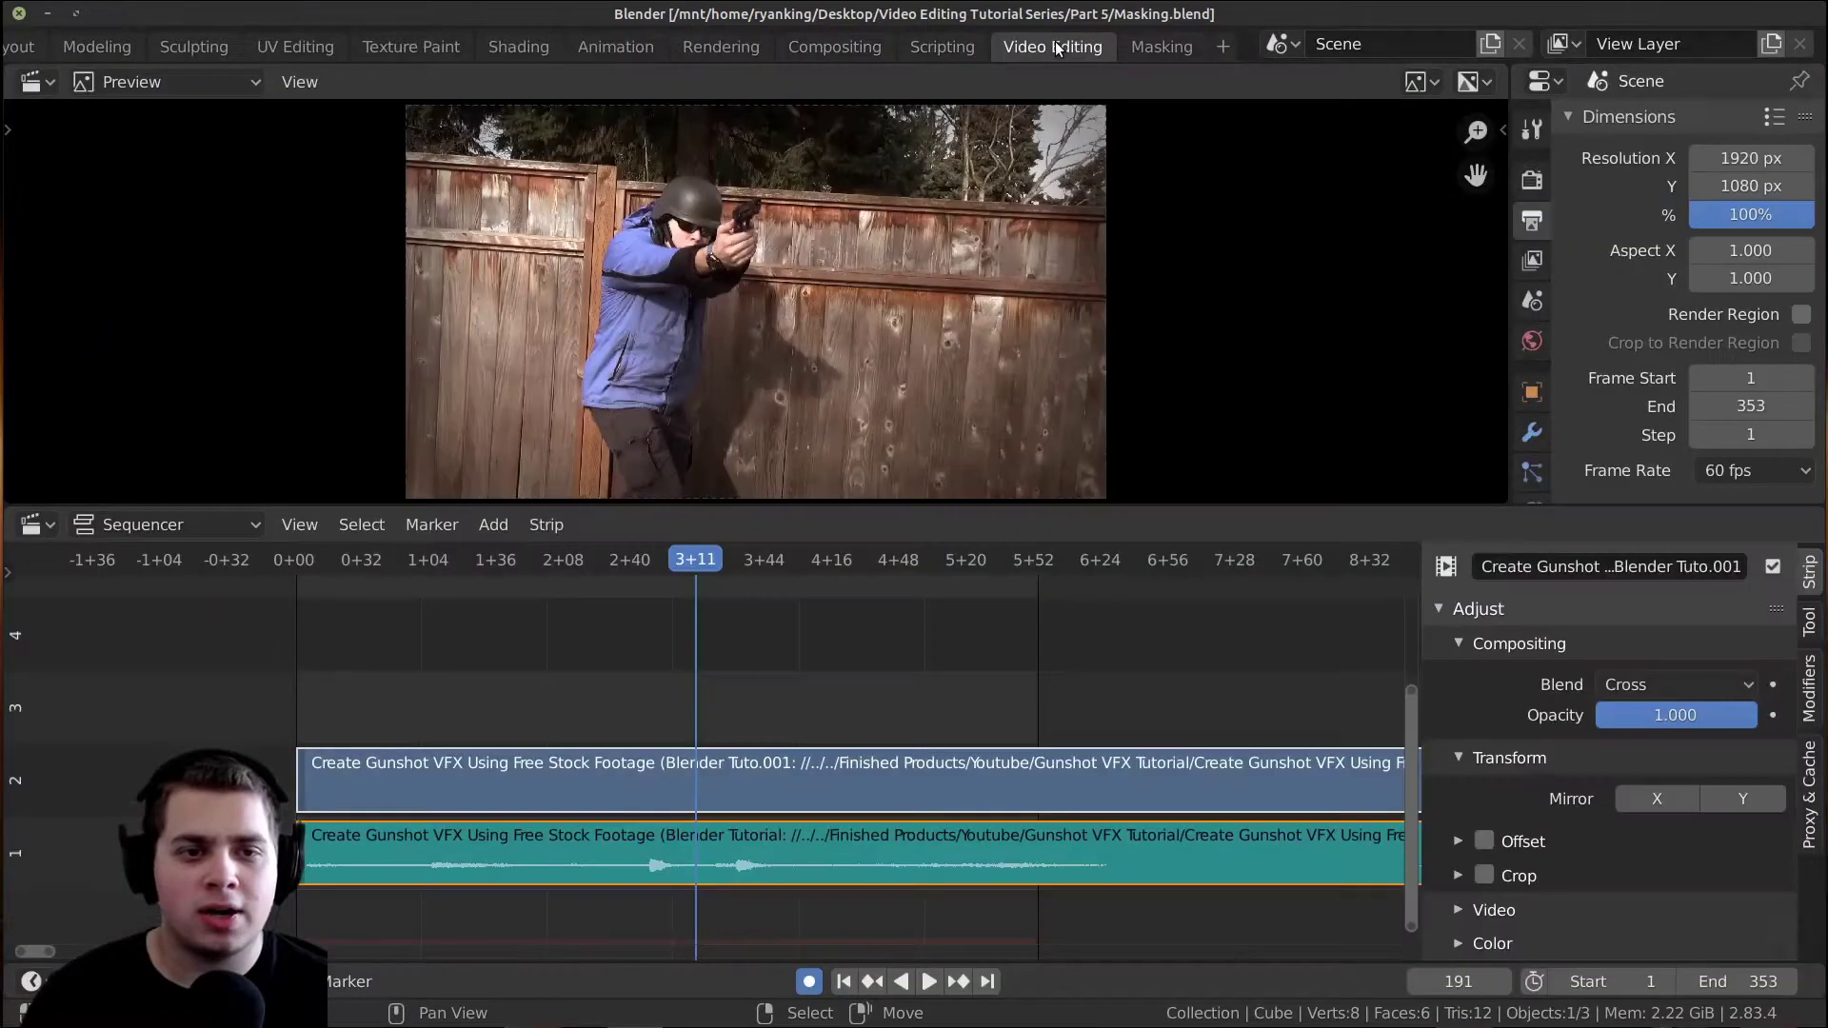
middle_click_drag(644, 825, 722, 770)
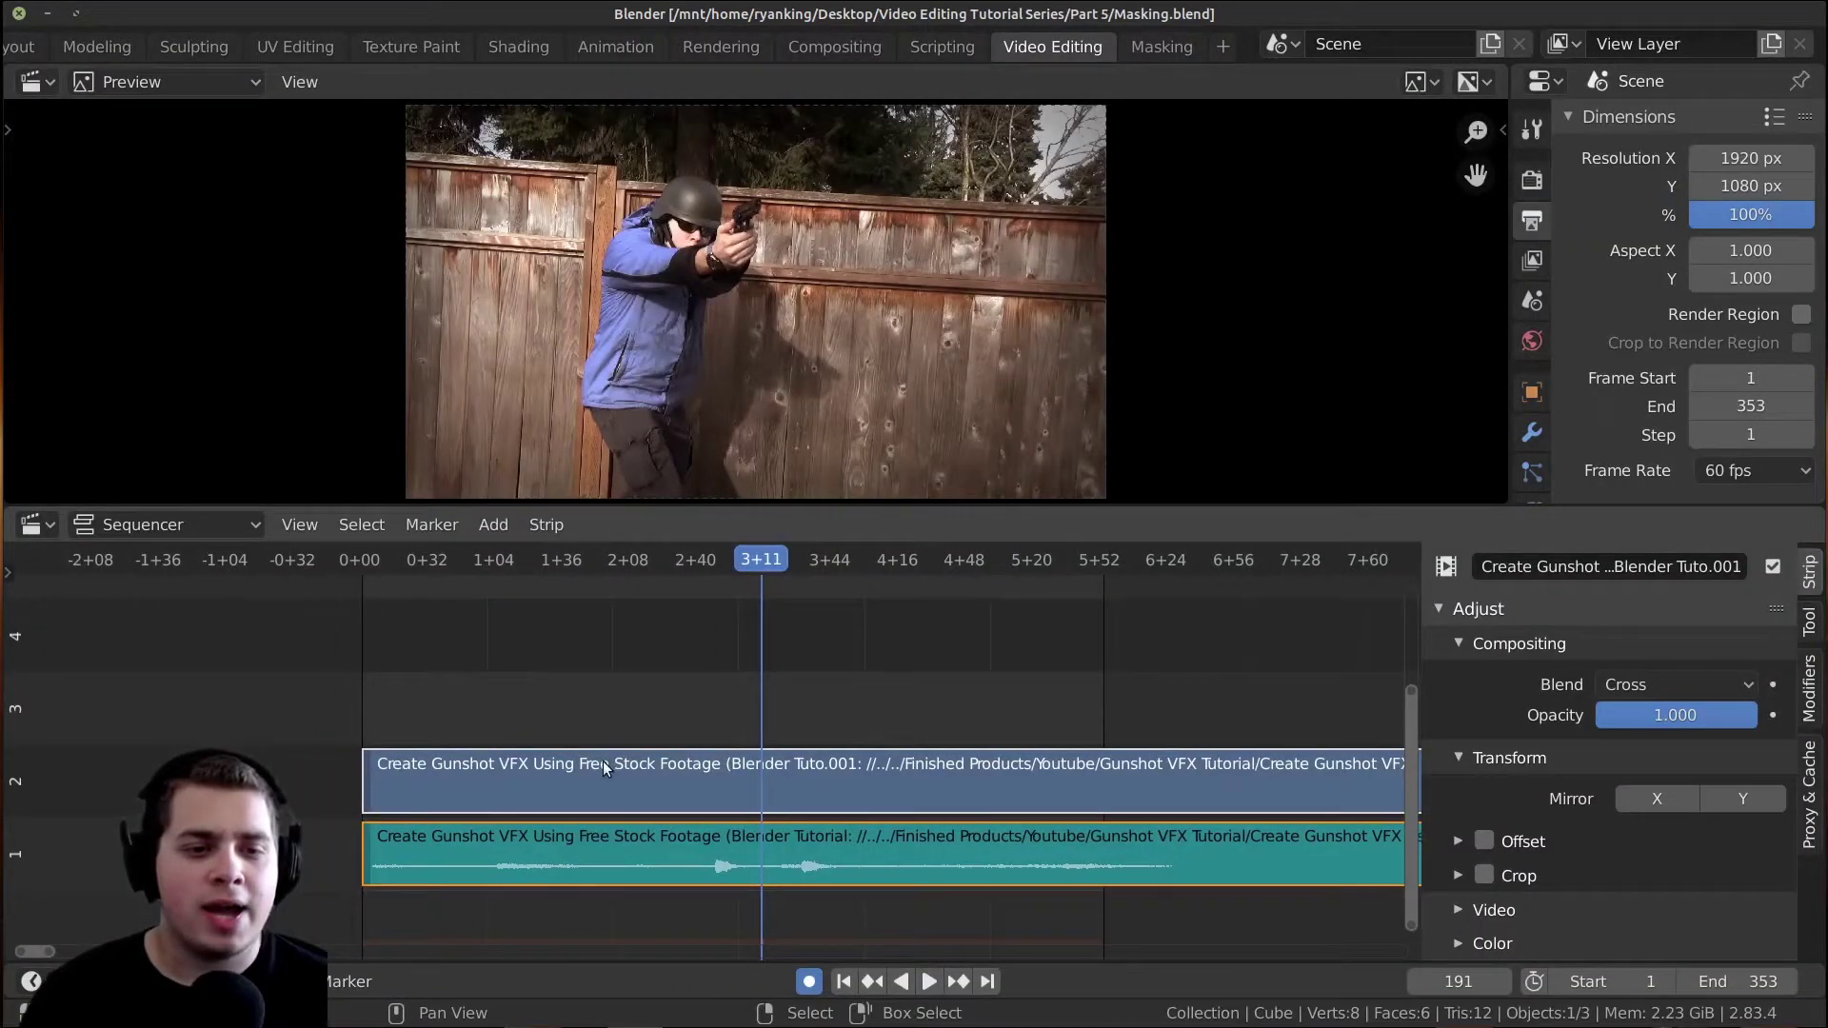
Select the footage's video strip and add an adjustment layer strip above it at frame 191.
left_click(603, 762)
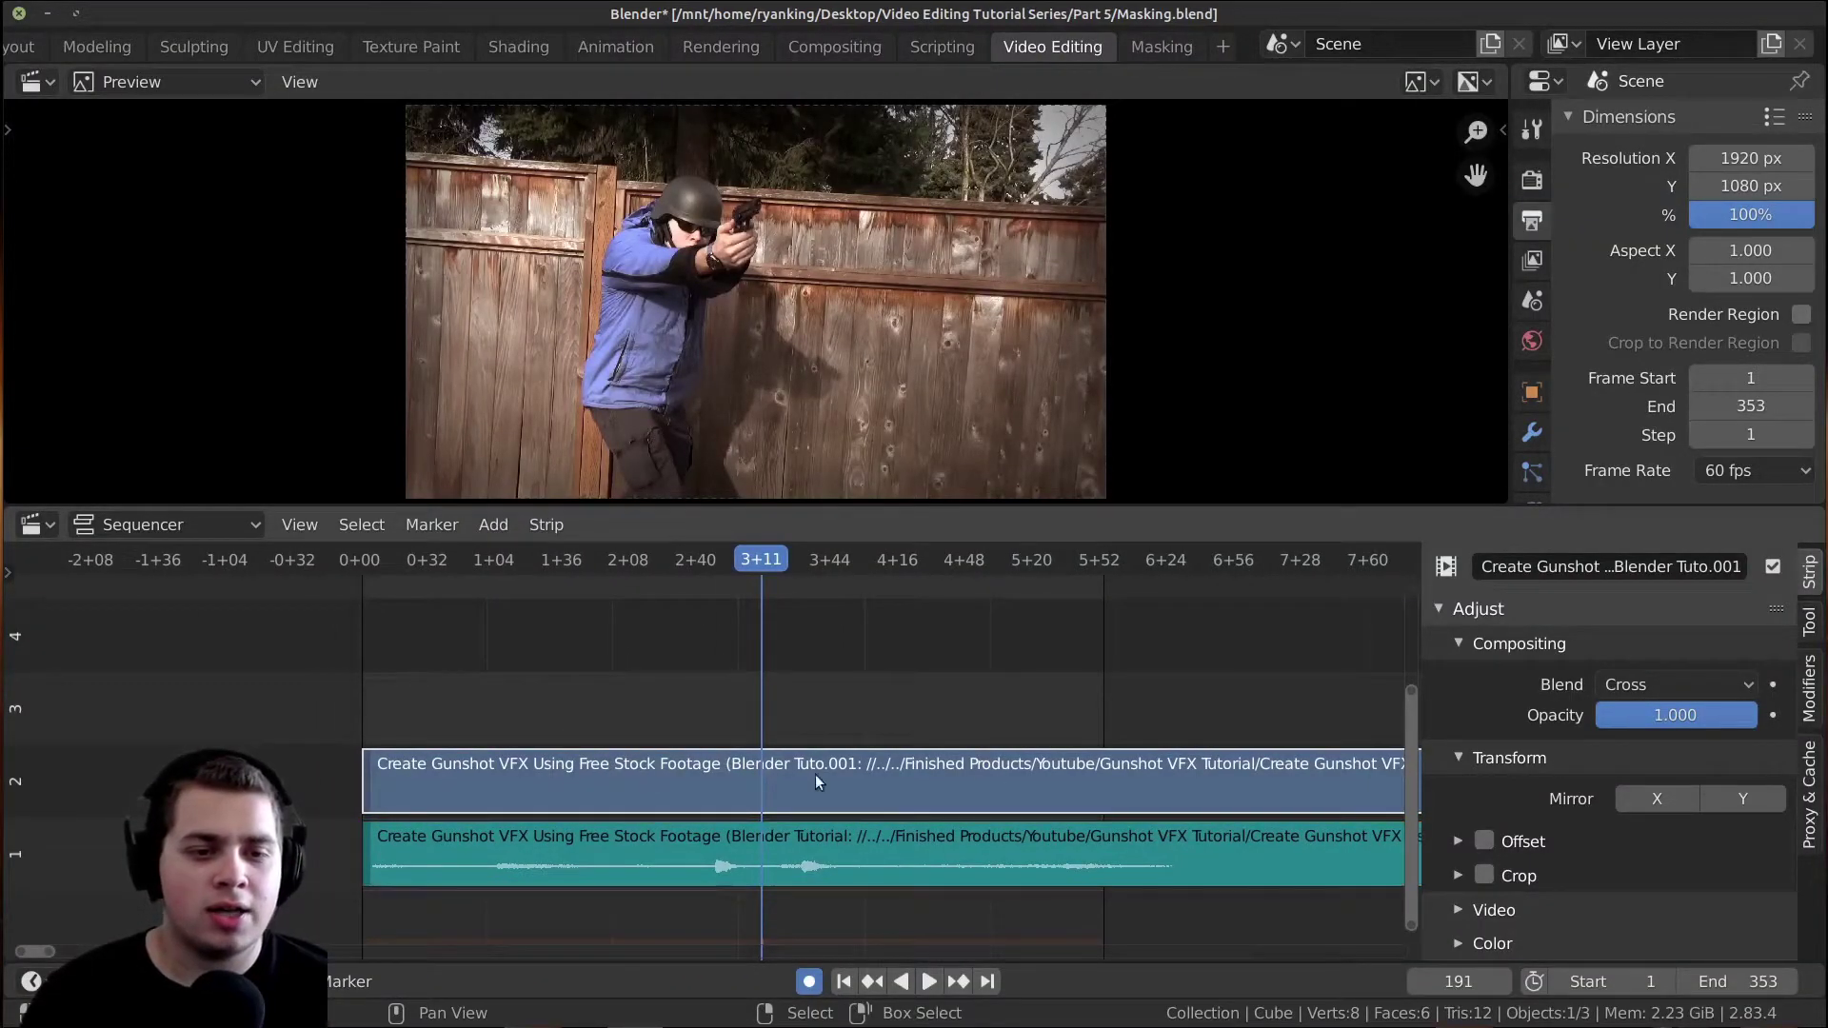
middle_click_drag(901, 775, 929, 770)
middle_click_drag(814, 738, 827, 754)
key("shift+a")
mouse_move(809, 687)
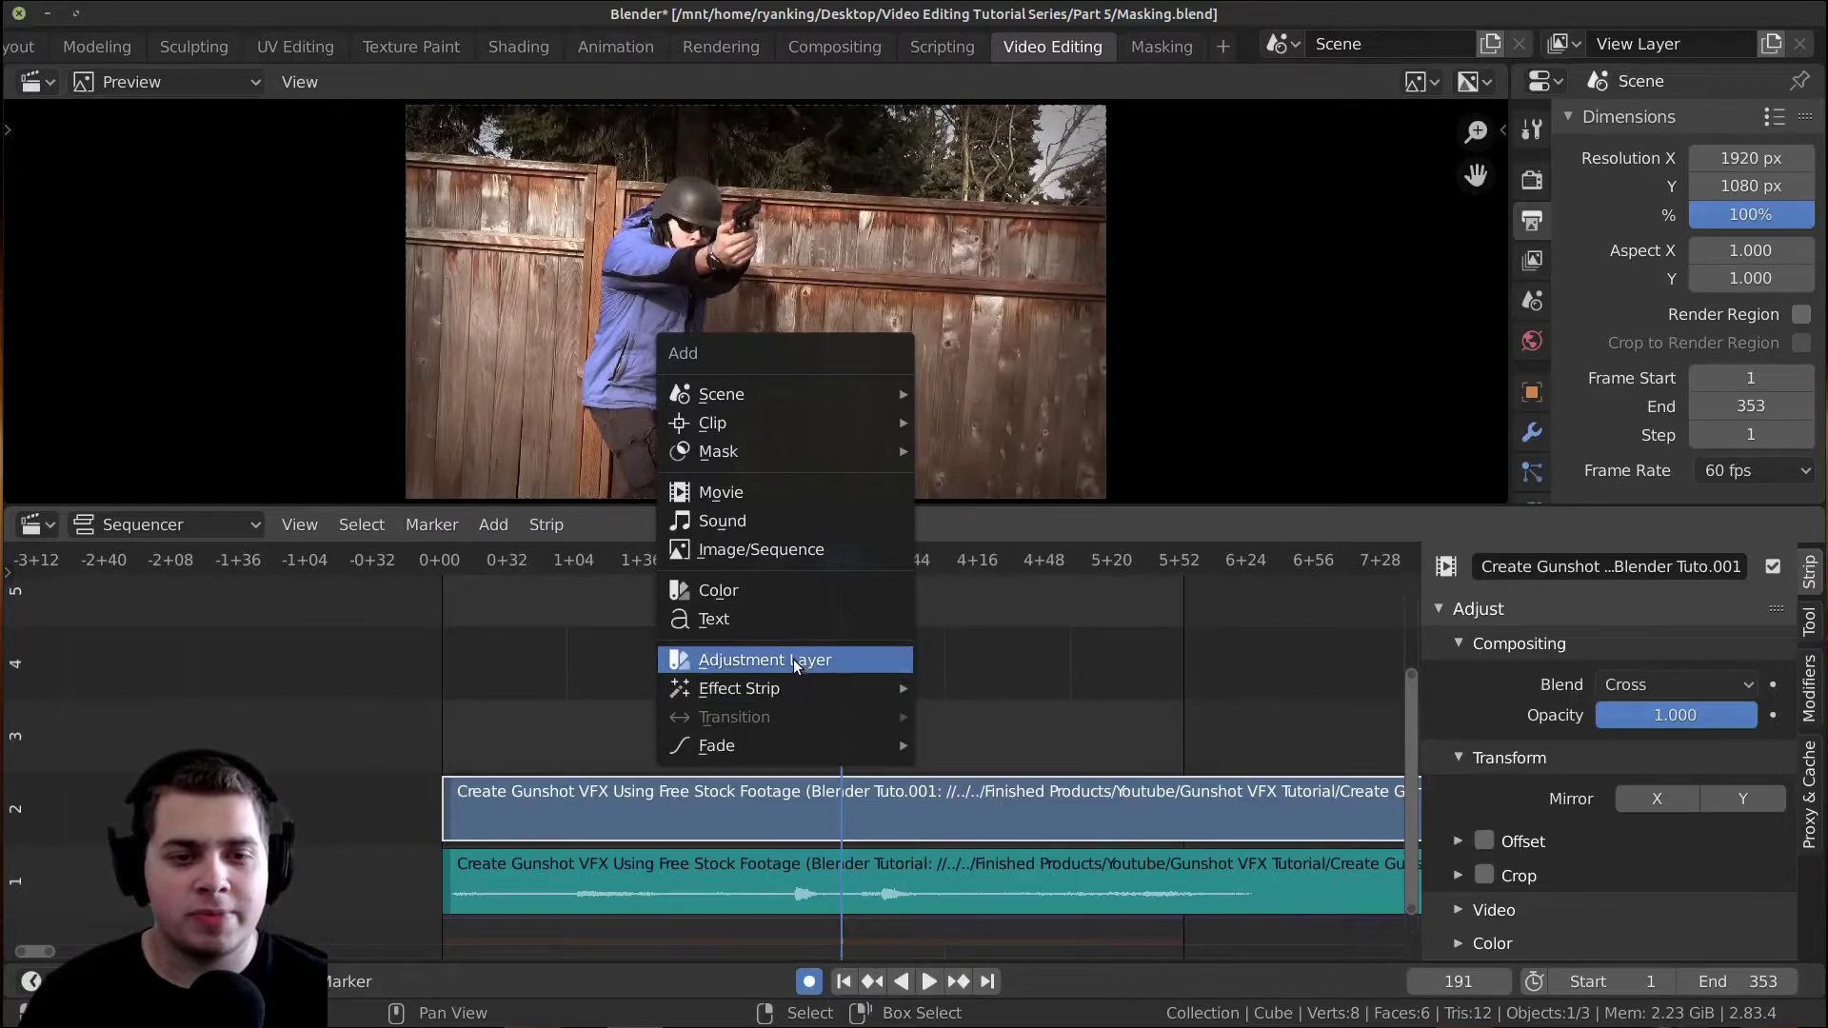
left_click(795, 663)
Extend the start of the adjustment strip back to frame 153.
scroll(857, 700, "up", 5)
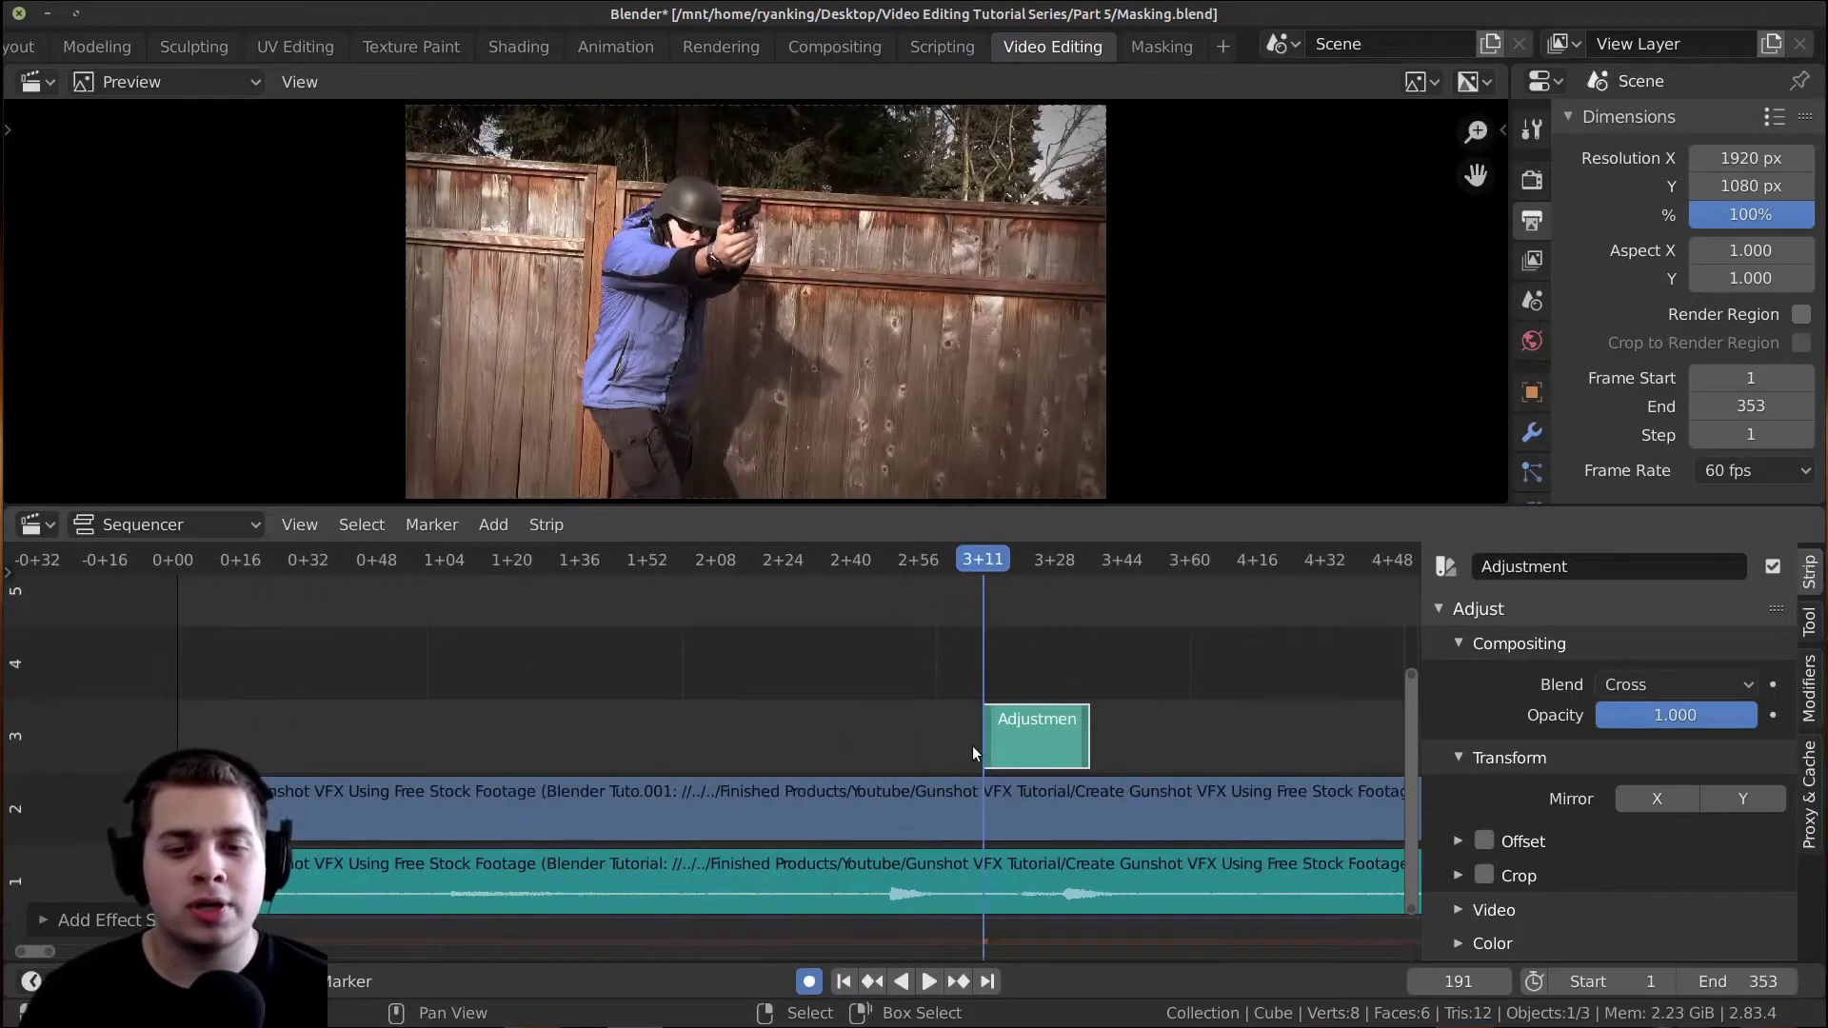
scroll(957, 707, "up", 1)
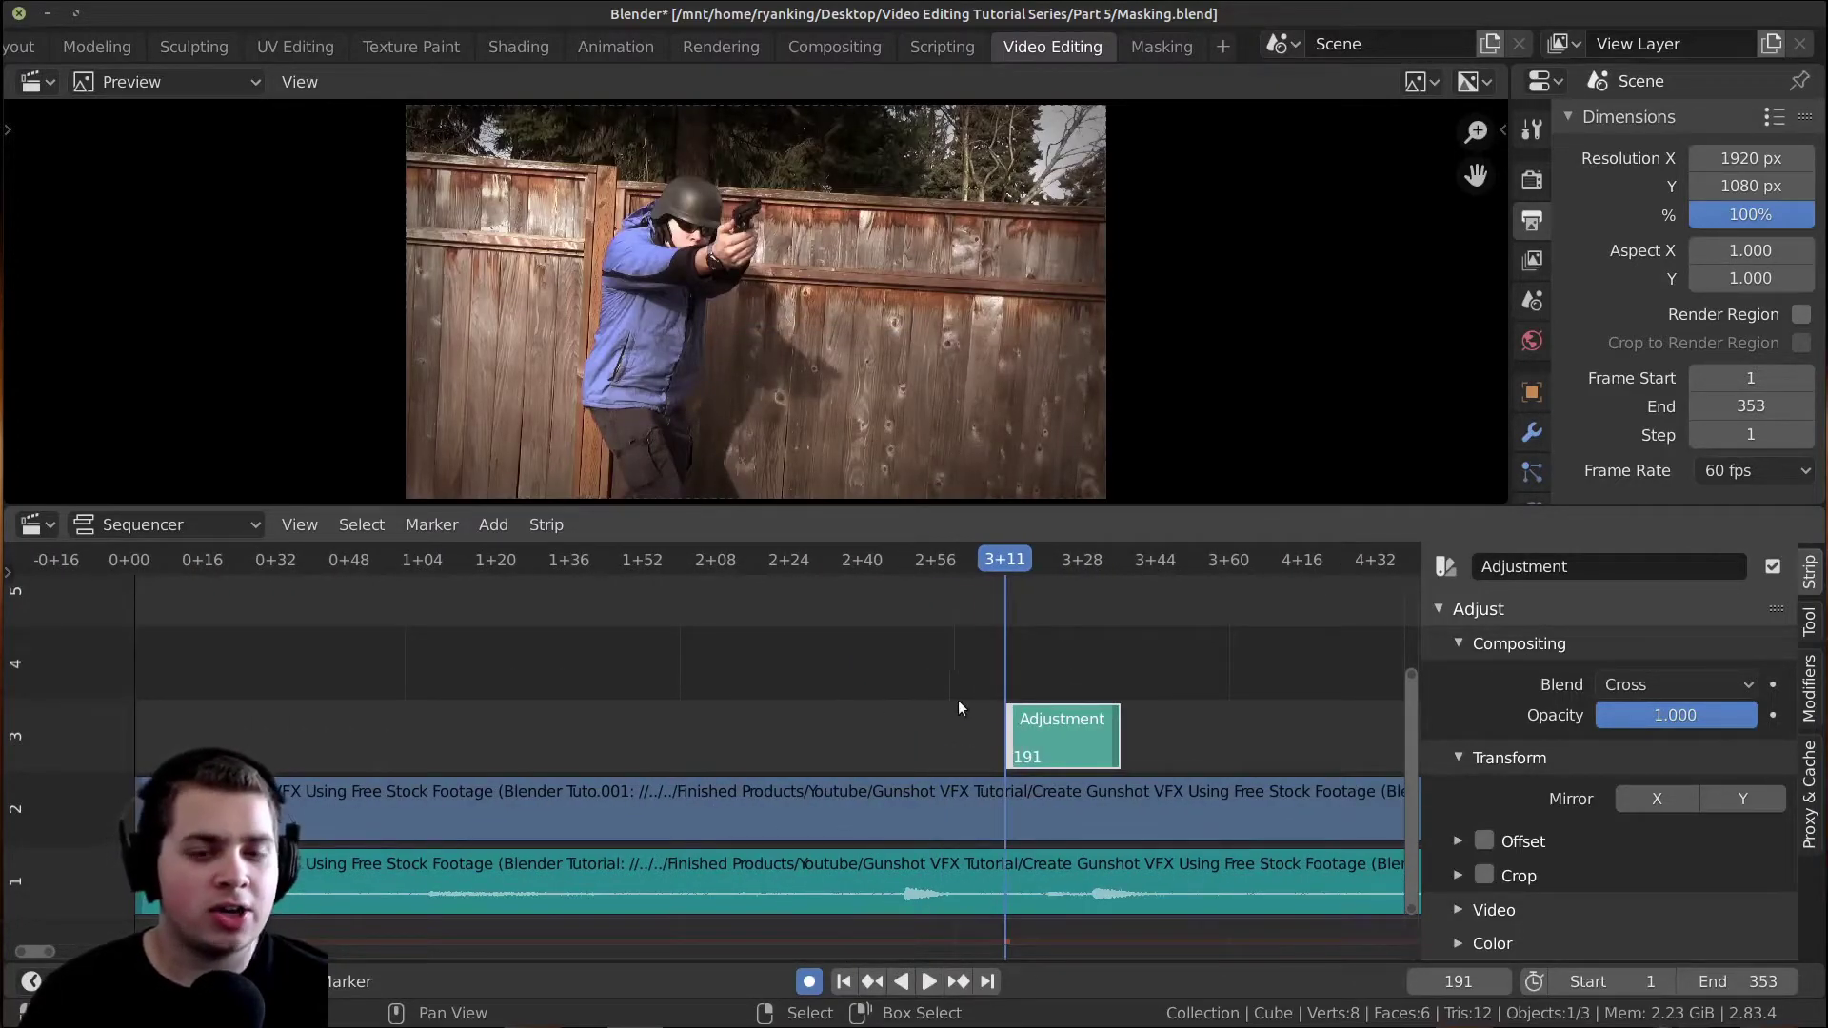
key("g")
left_click(792, 705)
middle_click_drag(666, 764, 816, 758)
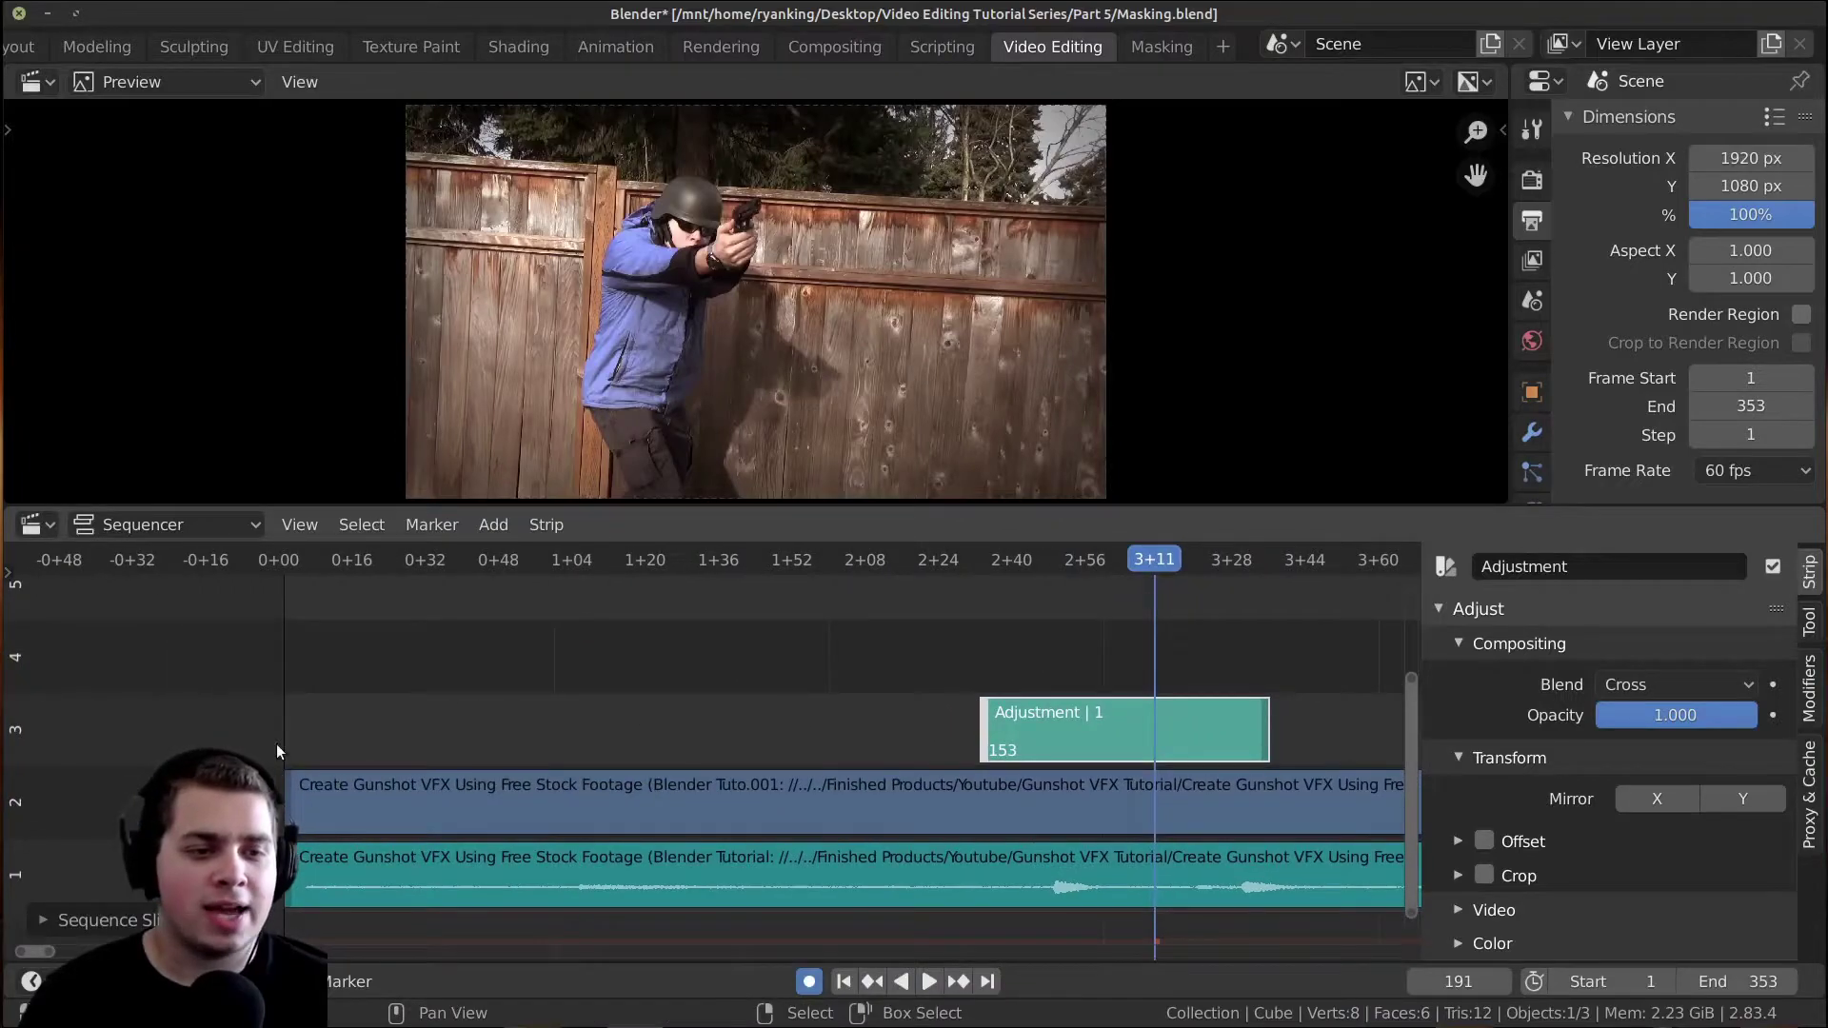
scroll(328, 785, "down", 8)
key("a")
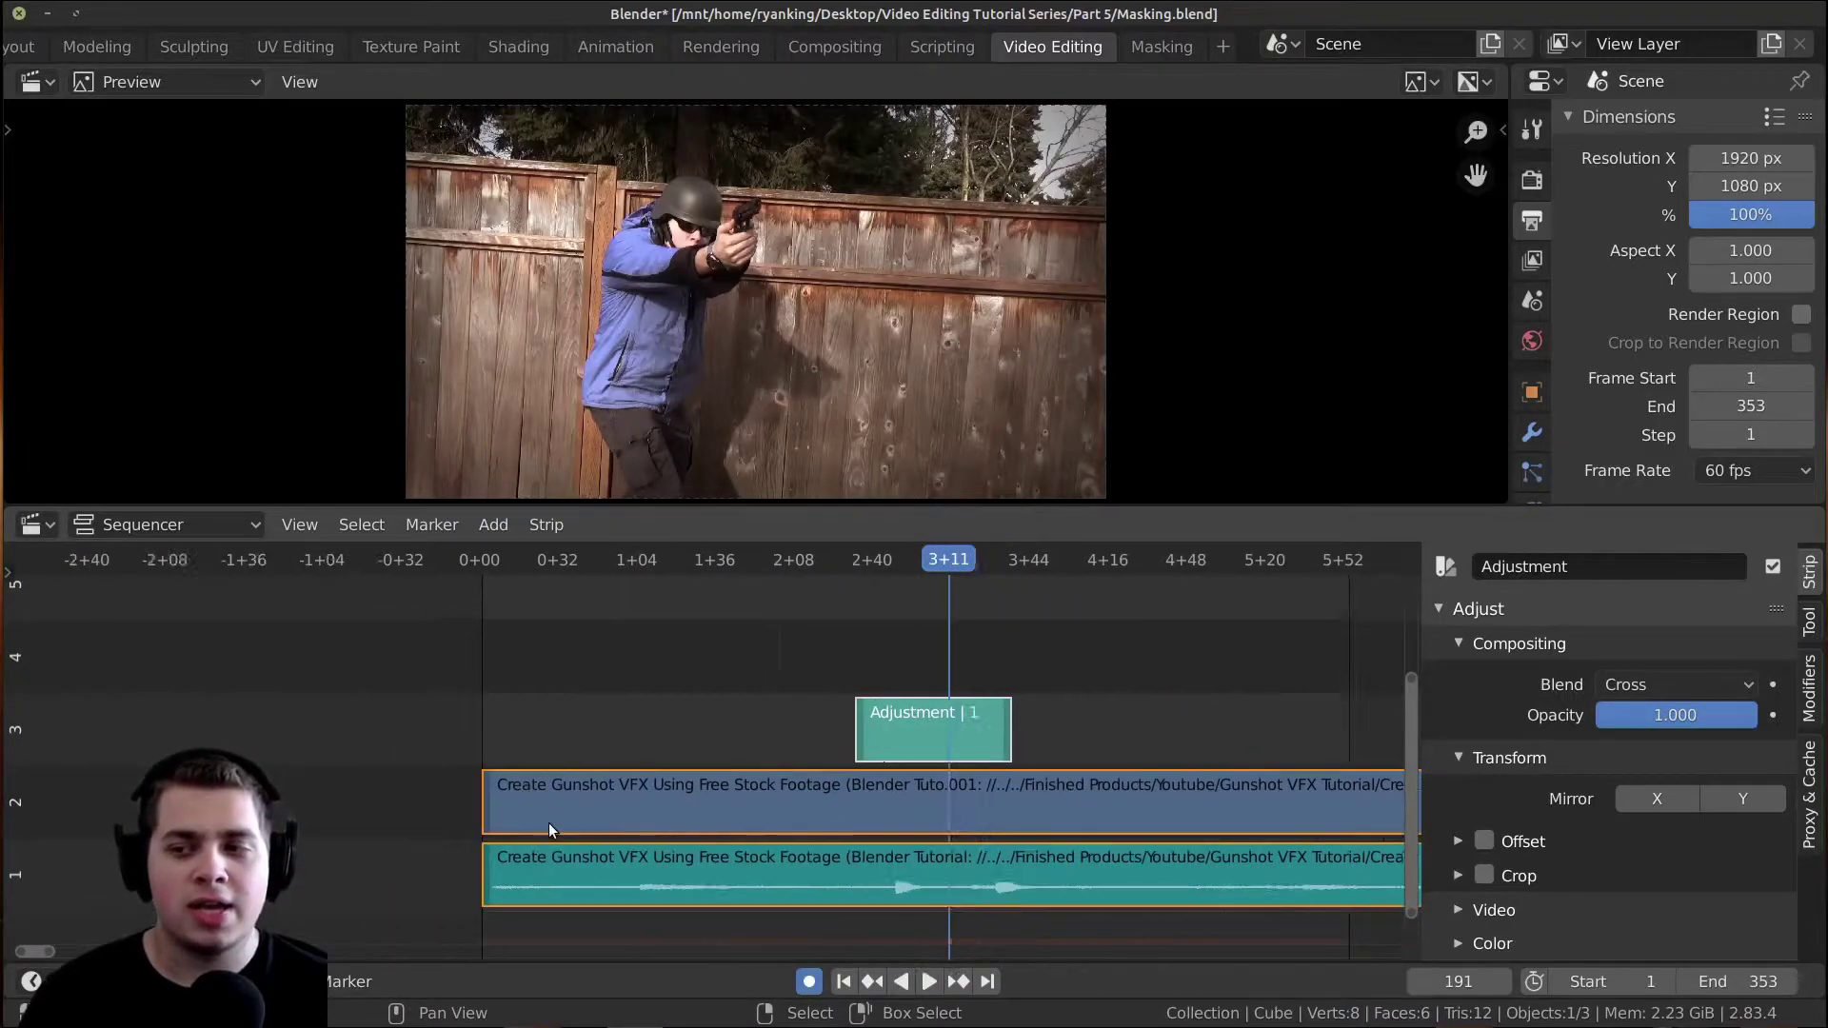
scroll(549, 824, "down", 1)
key("g")
right_click(816, 827)
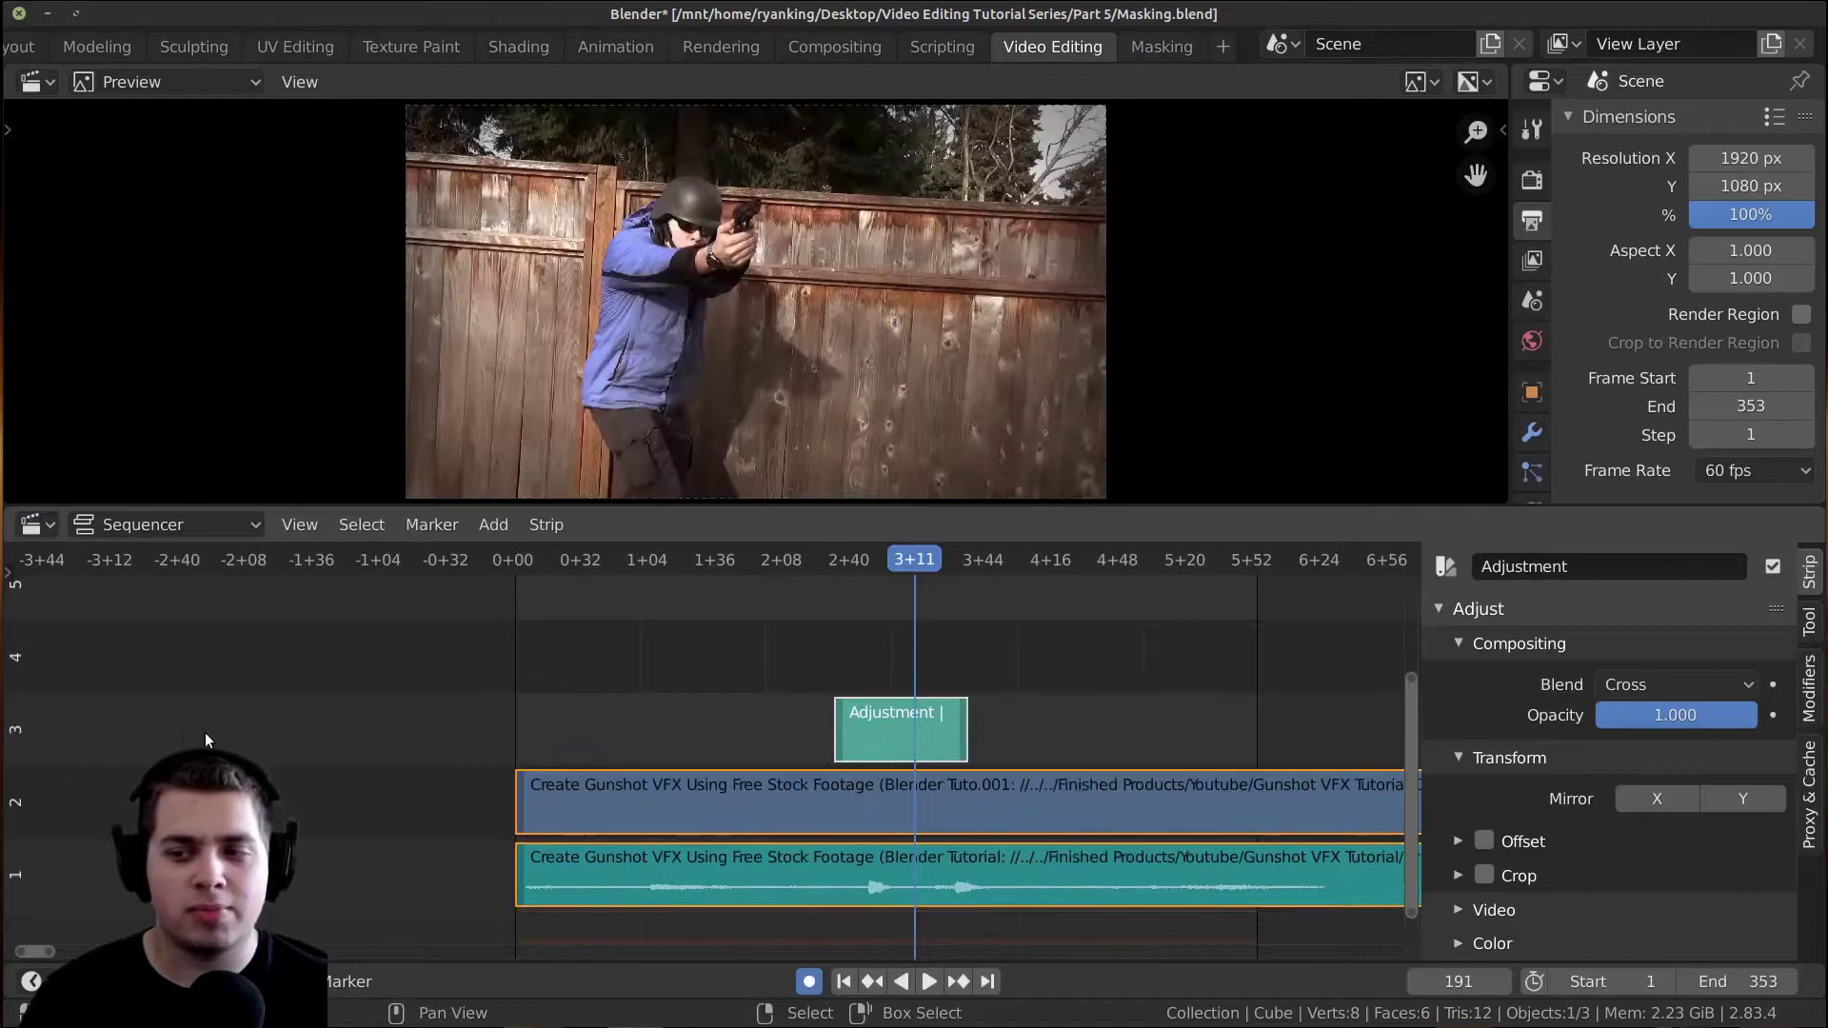
Move the adjustment strip back to the beginning of the footage.
scroll(707, 762, "up", 2)
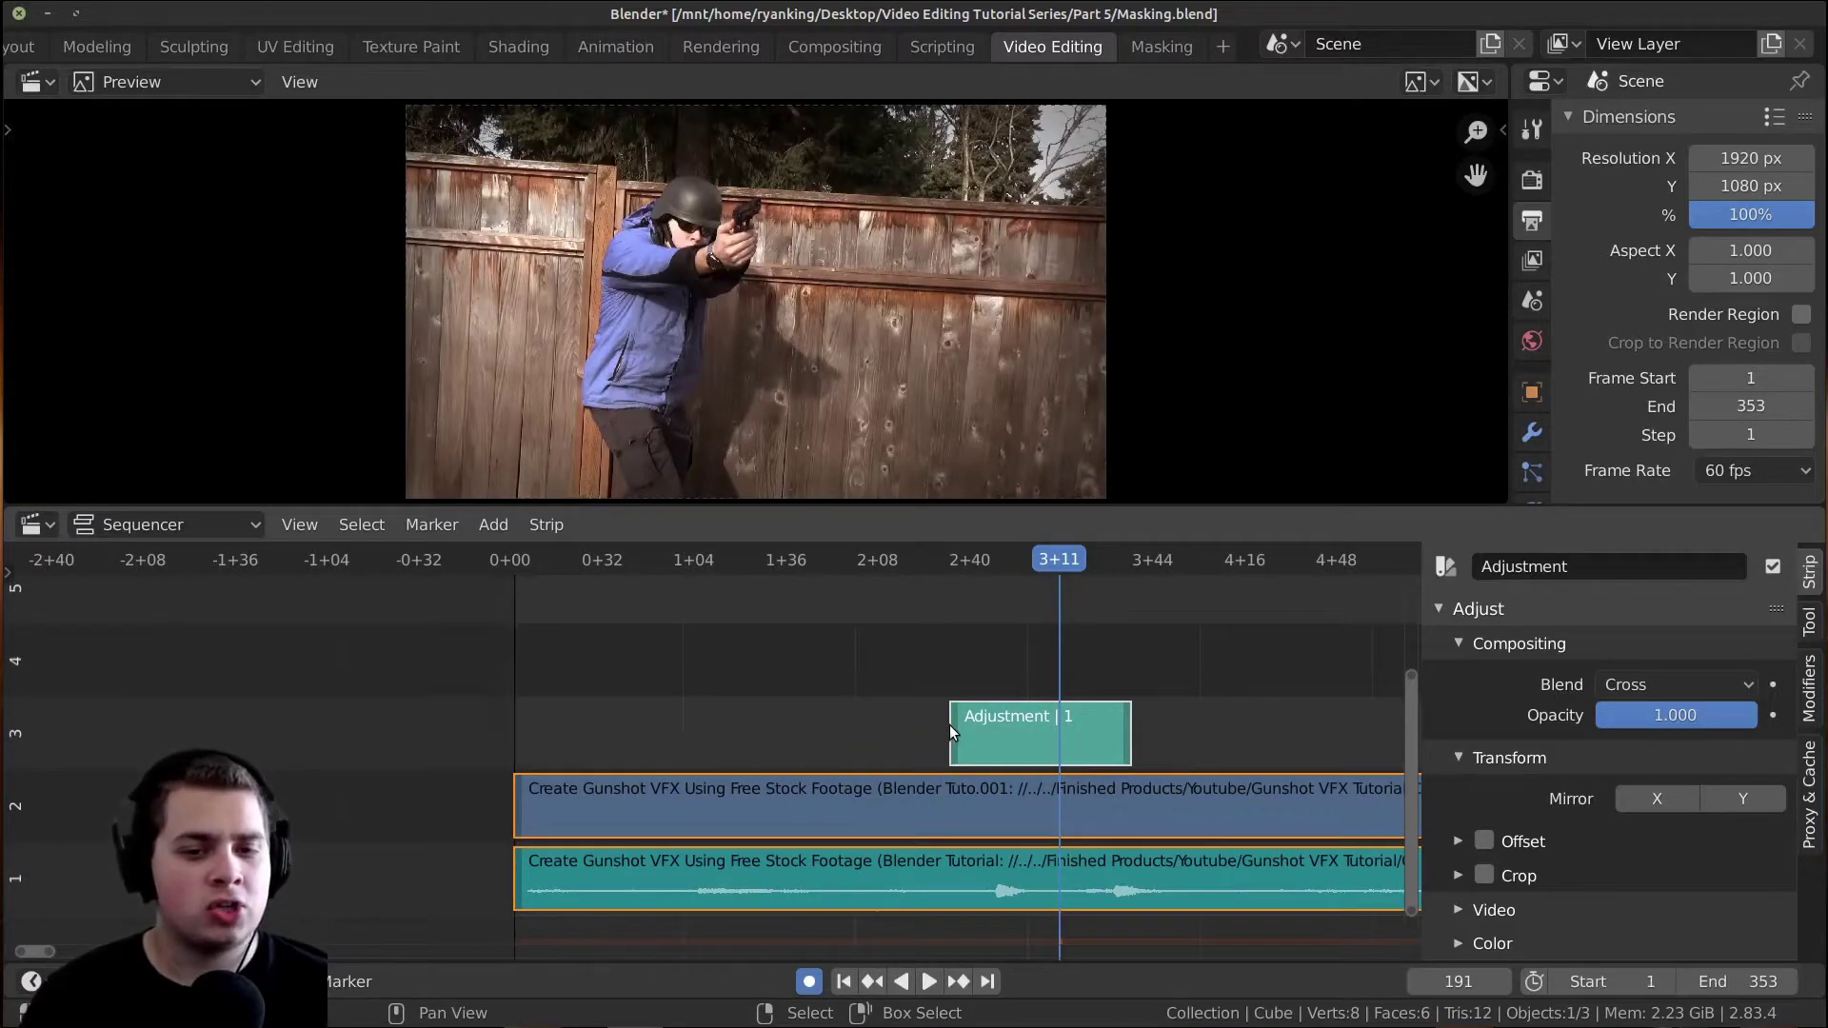
left_click(1003, 754)
left_click_drag(1047, 724, 555, 729)
middle_click_drag(555, 726, 847, 748)
scroll(959, 728, "up", 9)
Set the playhead to frame 1 and align the start of the adjustment strip with it.
left_click_drag(904, 828, 897, 830)
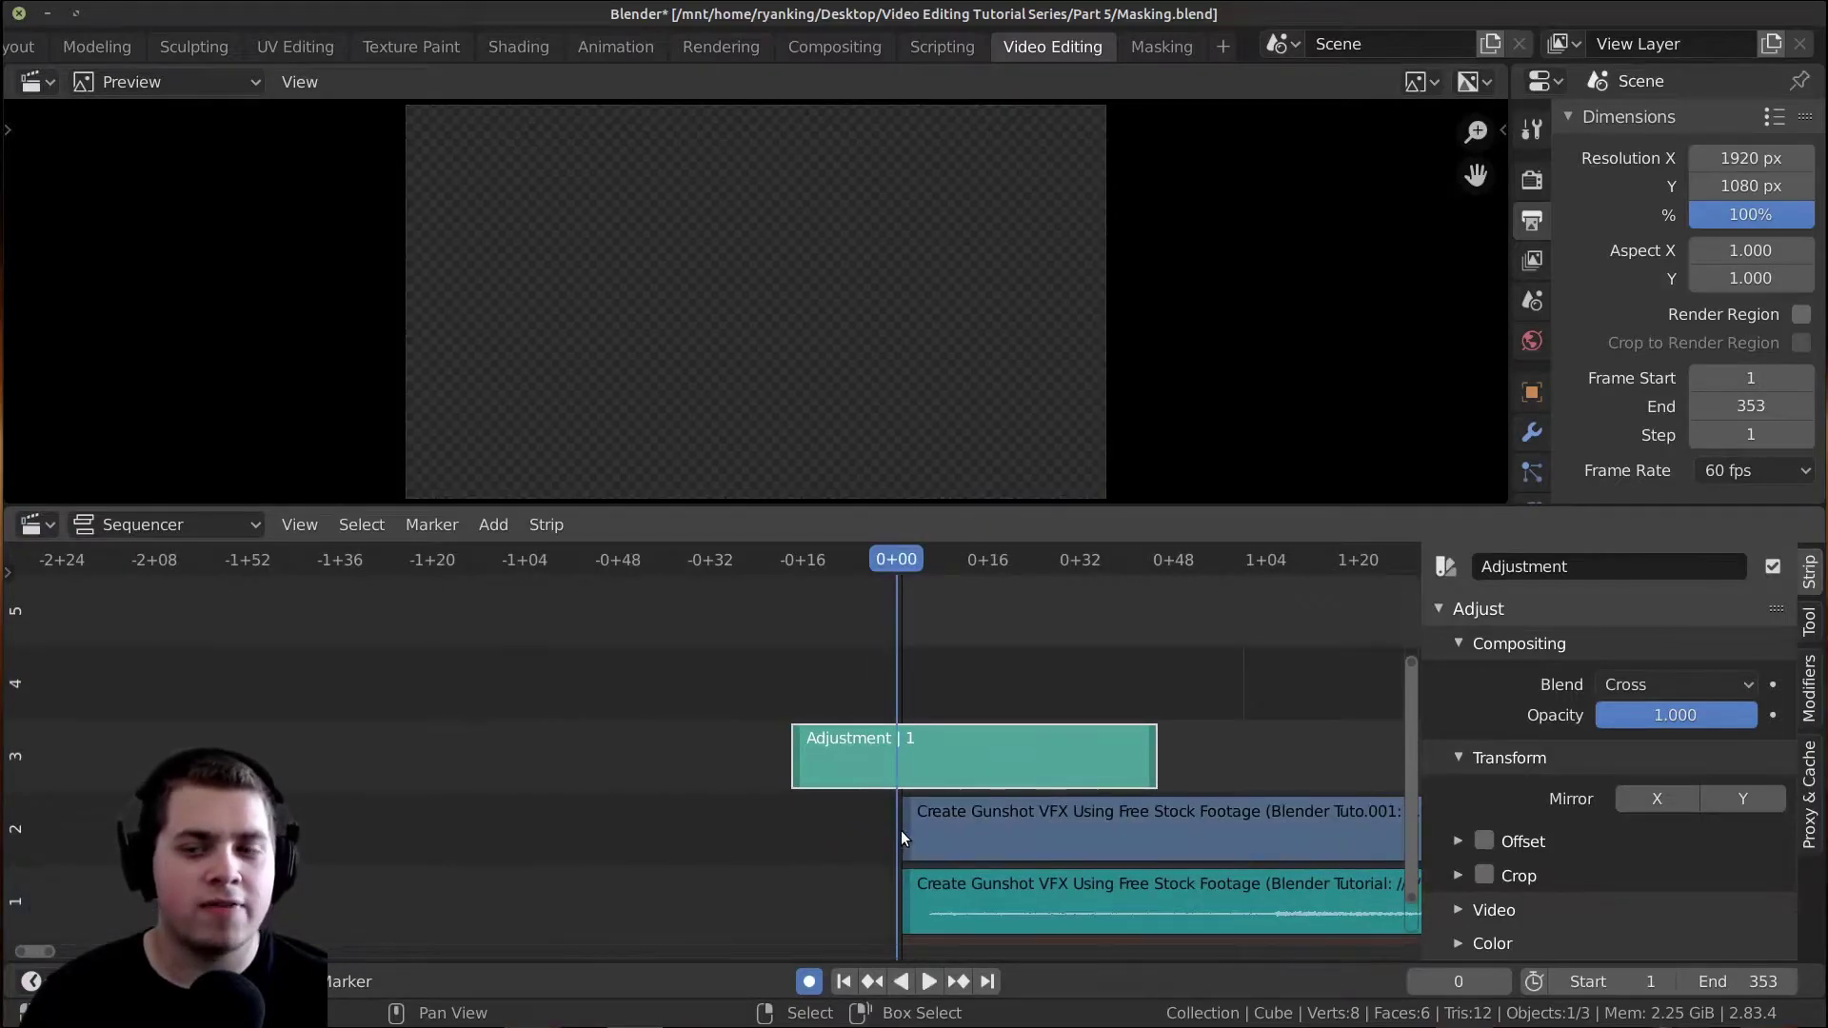
scroll(901, 820, "up", 2)
left_click(973, 838)
middle_click_drag(973, 838, 735, 822)
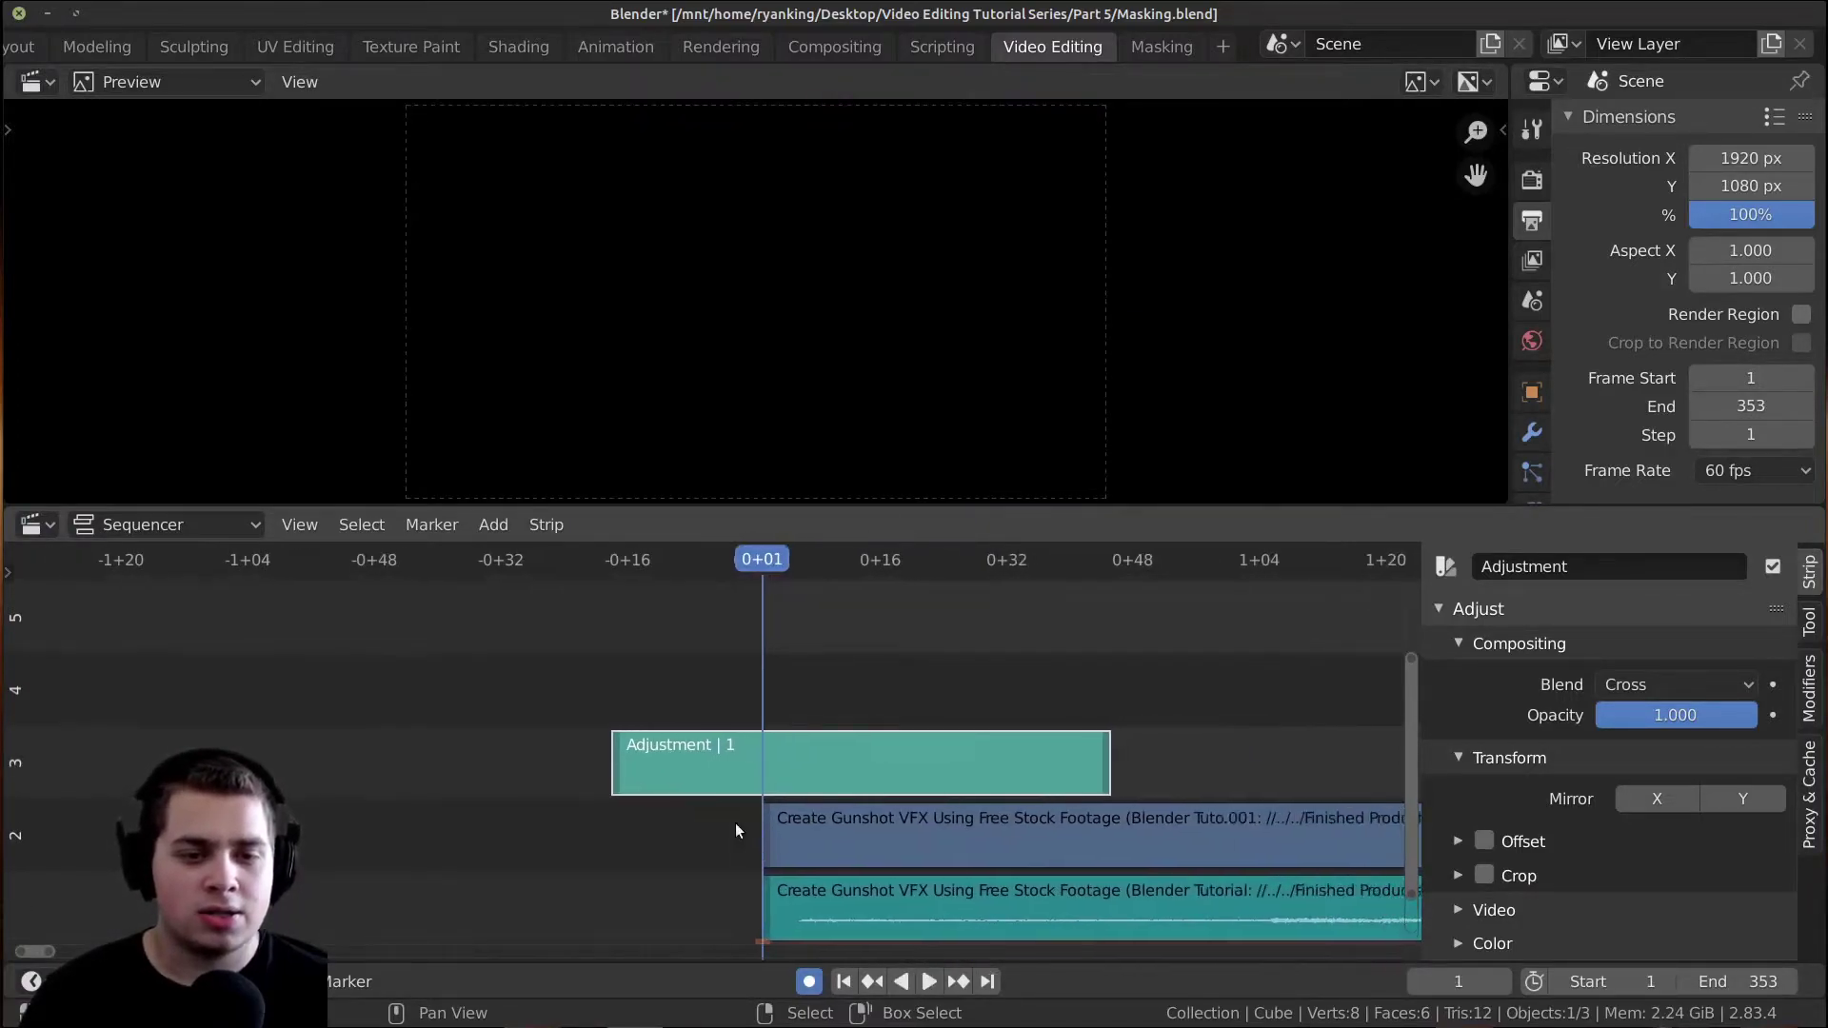
scroll(735, 822, "up", 1)
left_click_drag(779, 754, 971, 763)
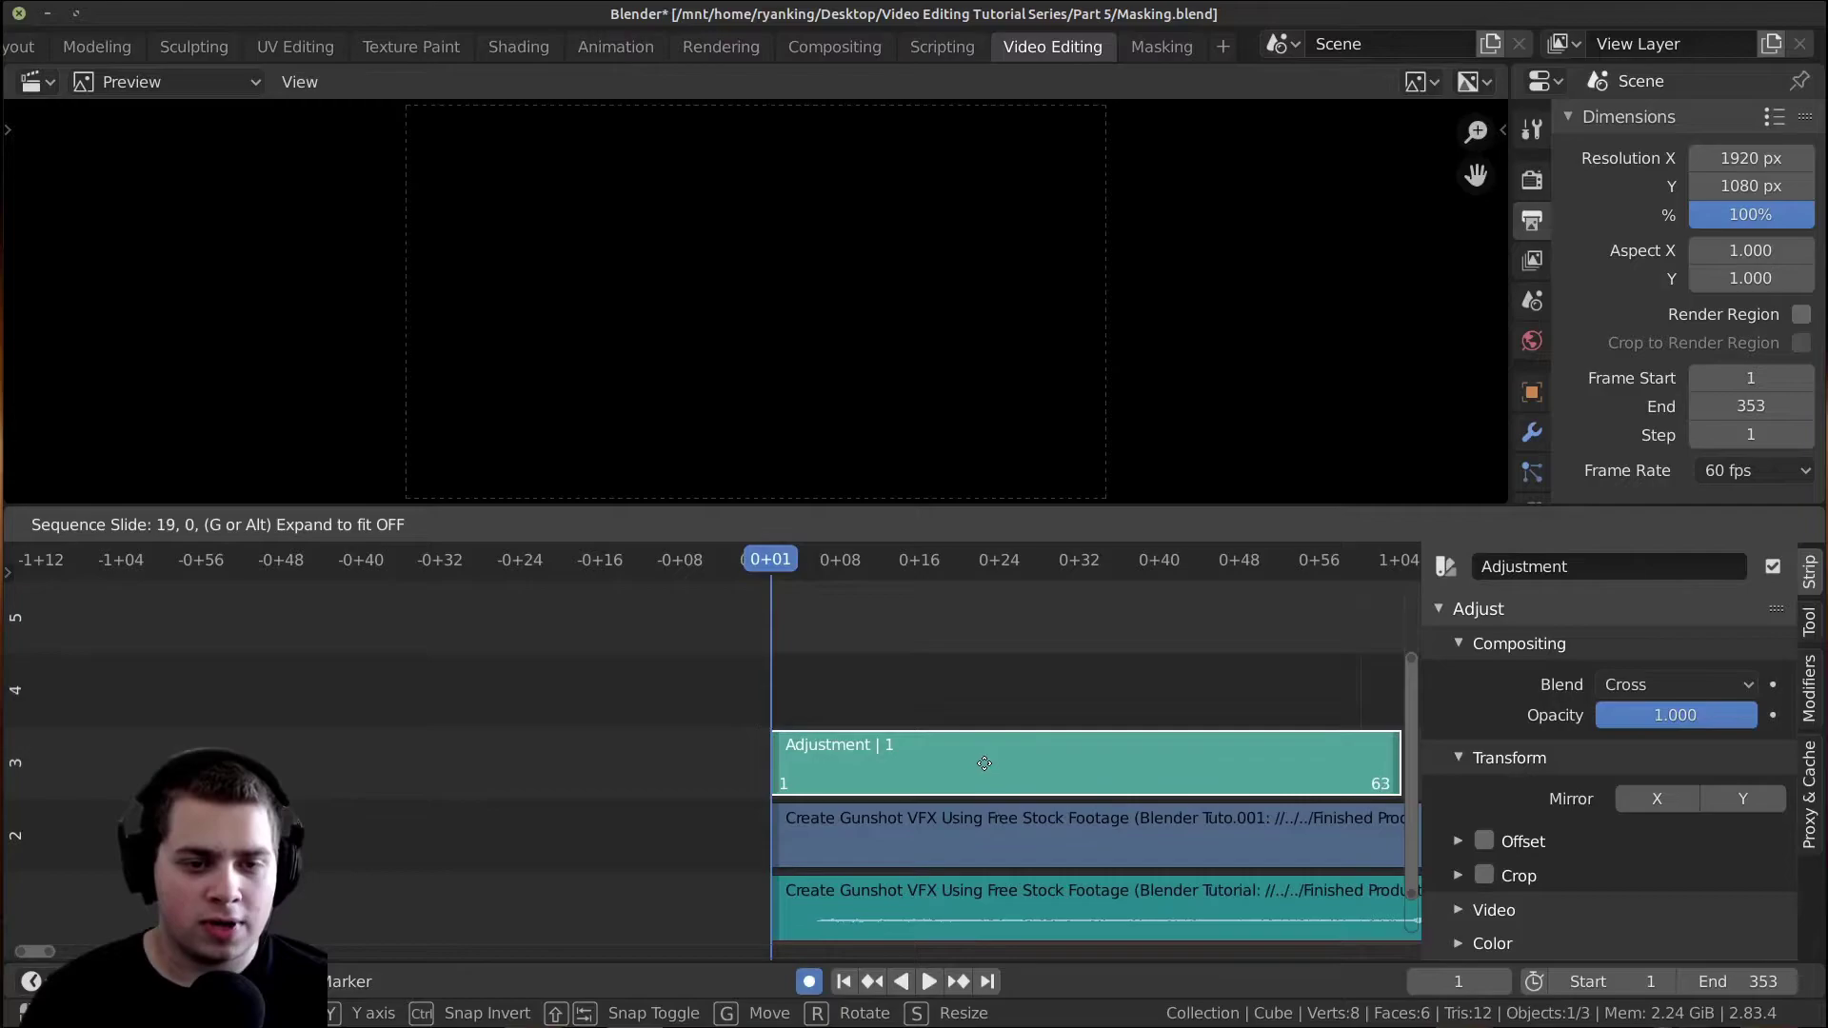
left_click(984, 764)
Stretch the end of the adjustment strip out towards the end of the scene's frame range.
scroll(980, 757, "down", 7)
middle_click_drag(962, 731, 459, 682)
scroll(666, 675, "up", 2)
middle_click_drag(671, 671, 469, 660)
right_click(455, 690)
scroll(657, 681, "down", 7)
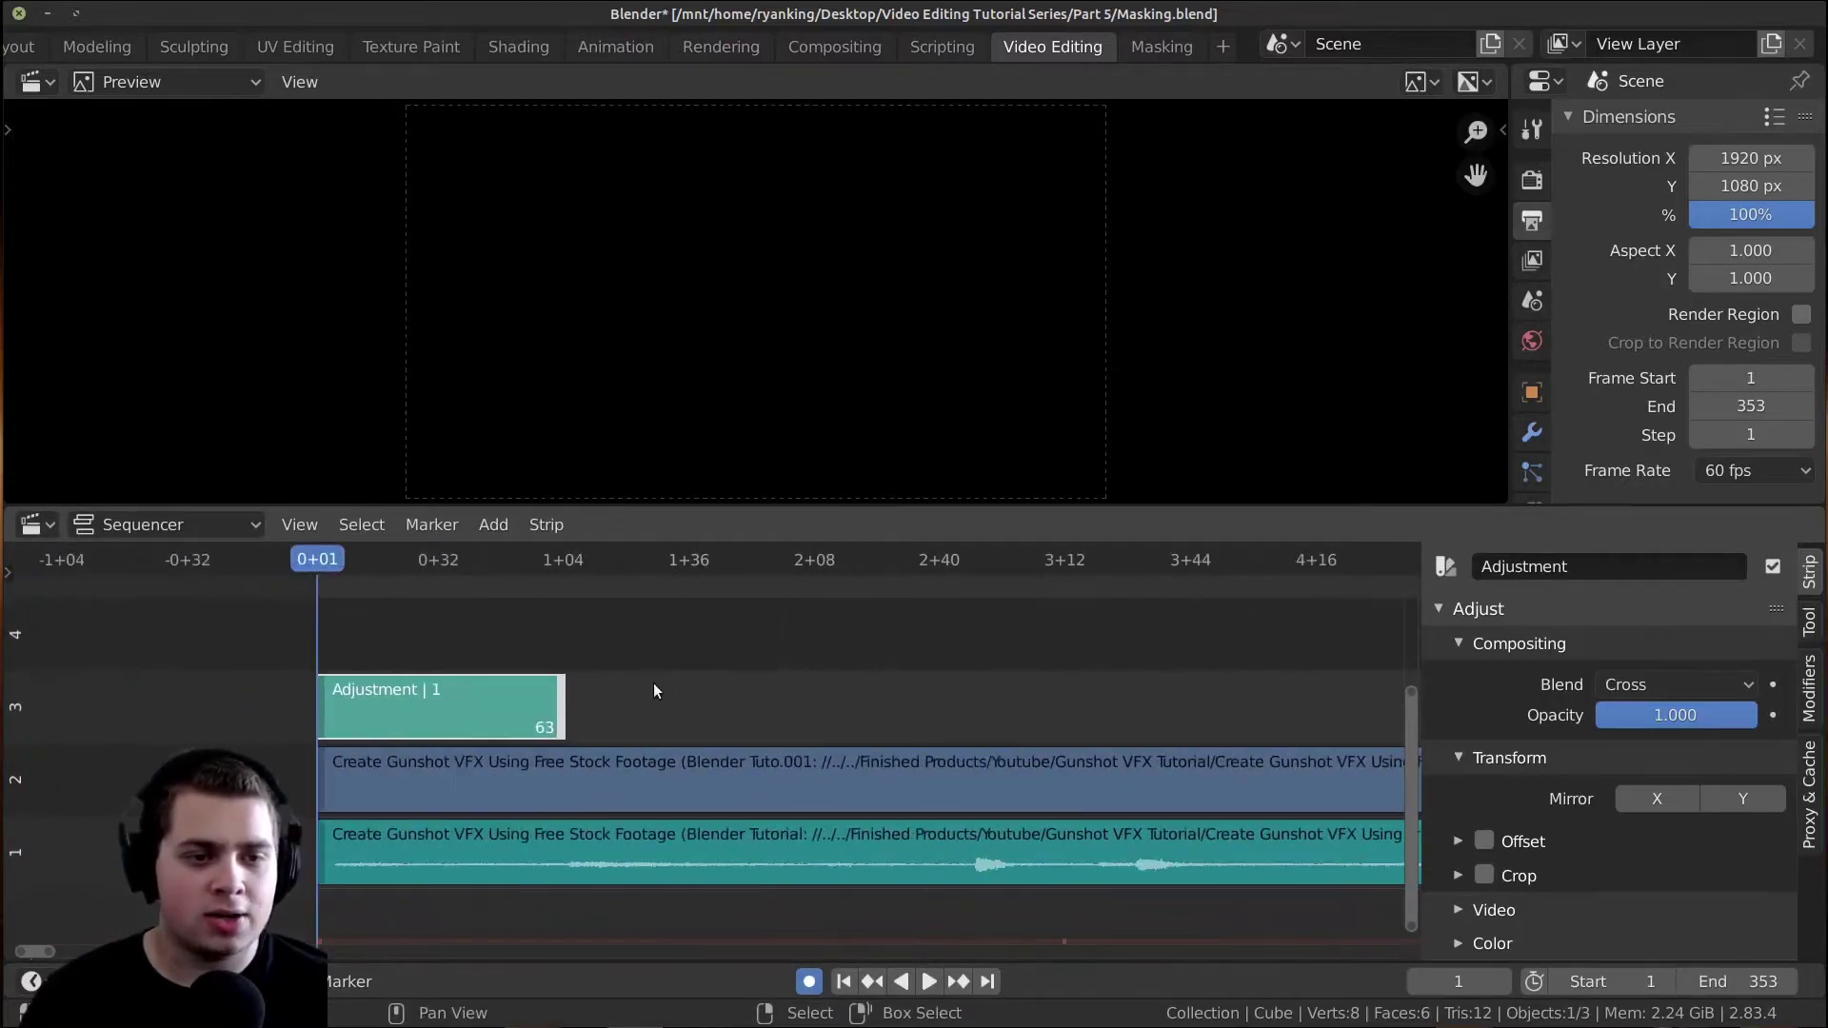
middle_click_drag(662, 686, 341, 688)
scroll(340, 687, "down", 1)
key("g")
left_click(1333, 687)
Fine-tune the end of the adjustment strip so it meets the scene's end at frame 353.
scroll(1271, 686, "down", 1)
scroll(602, 706, "up", 8)
middle_click_drag(1265, 685, 743, 712)
scroll(743, 712, "up", 6)
key("g")
left_click(645, 745)
Split the footage's video and audio strips at frame 354 and delete the parts after the cut.
left_click(646, 746)
left_click(728, 814)
left_click(767, 857, "shift")
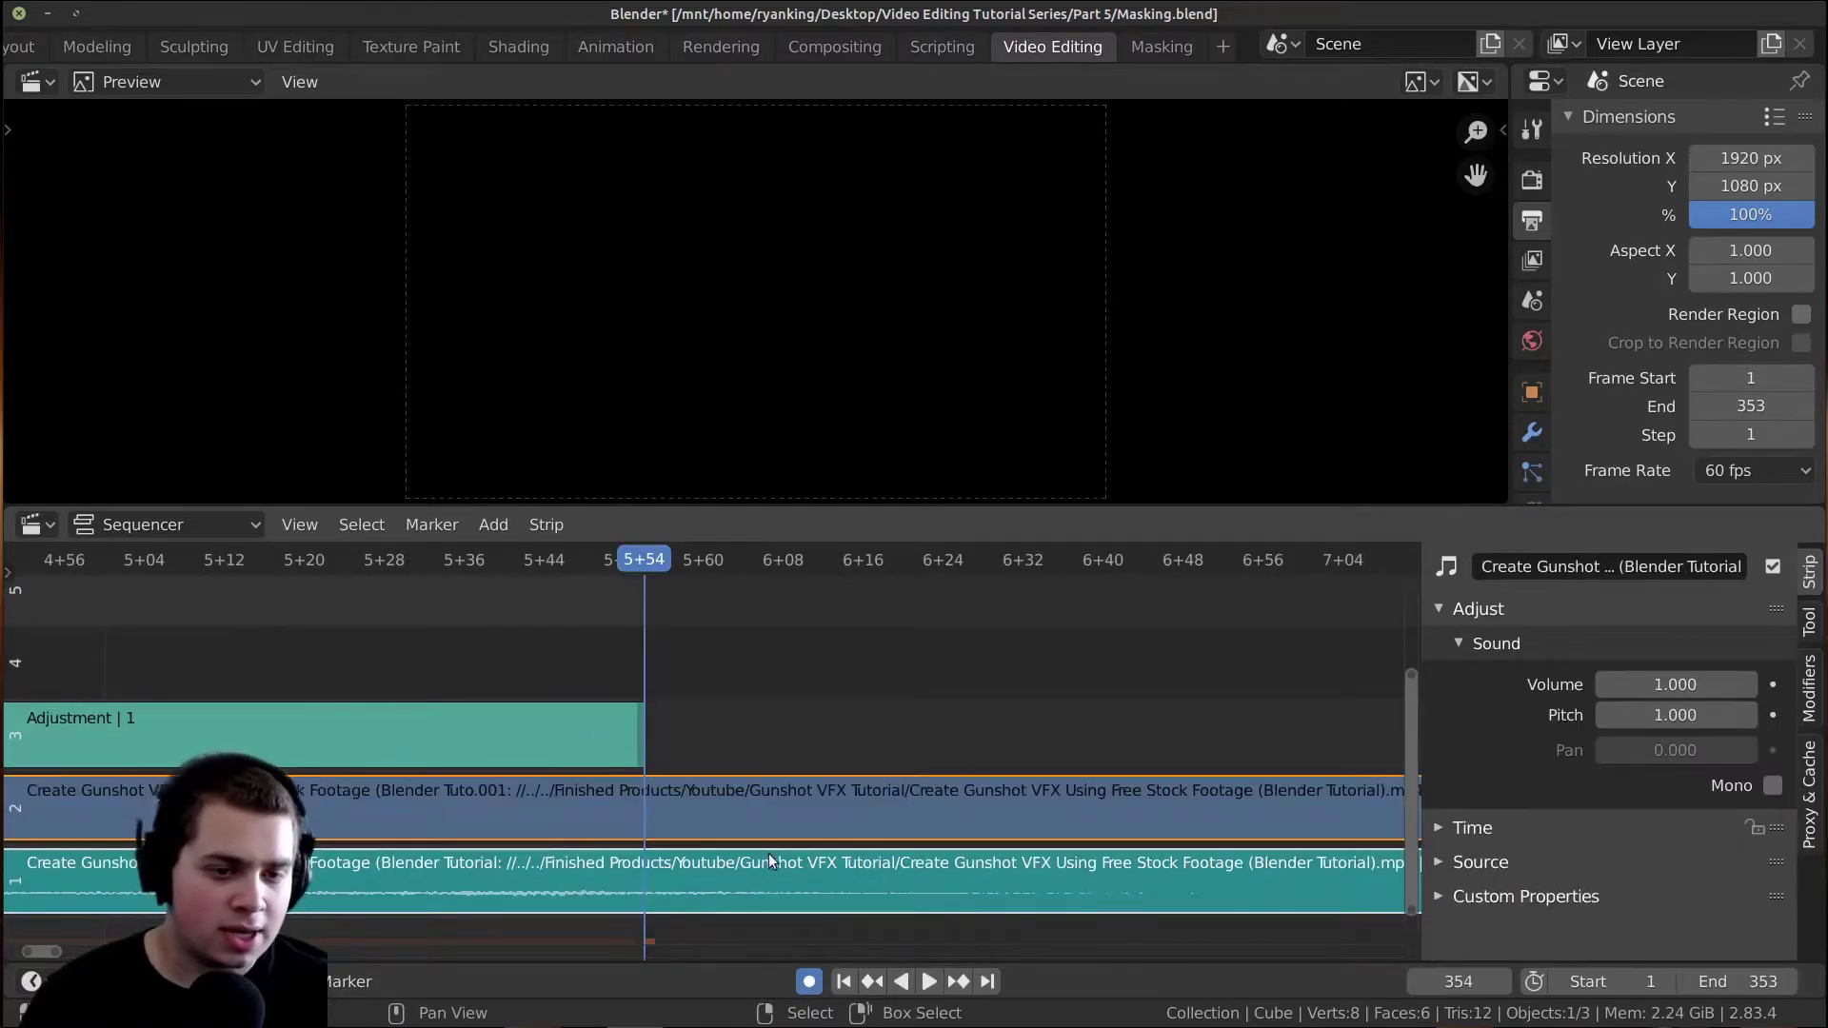
key("k")
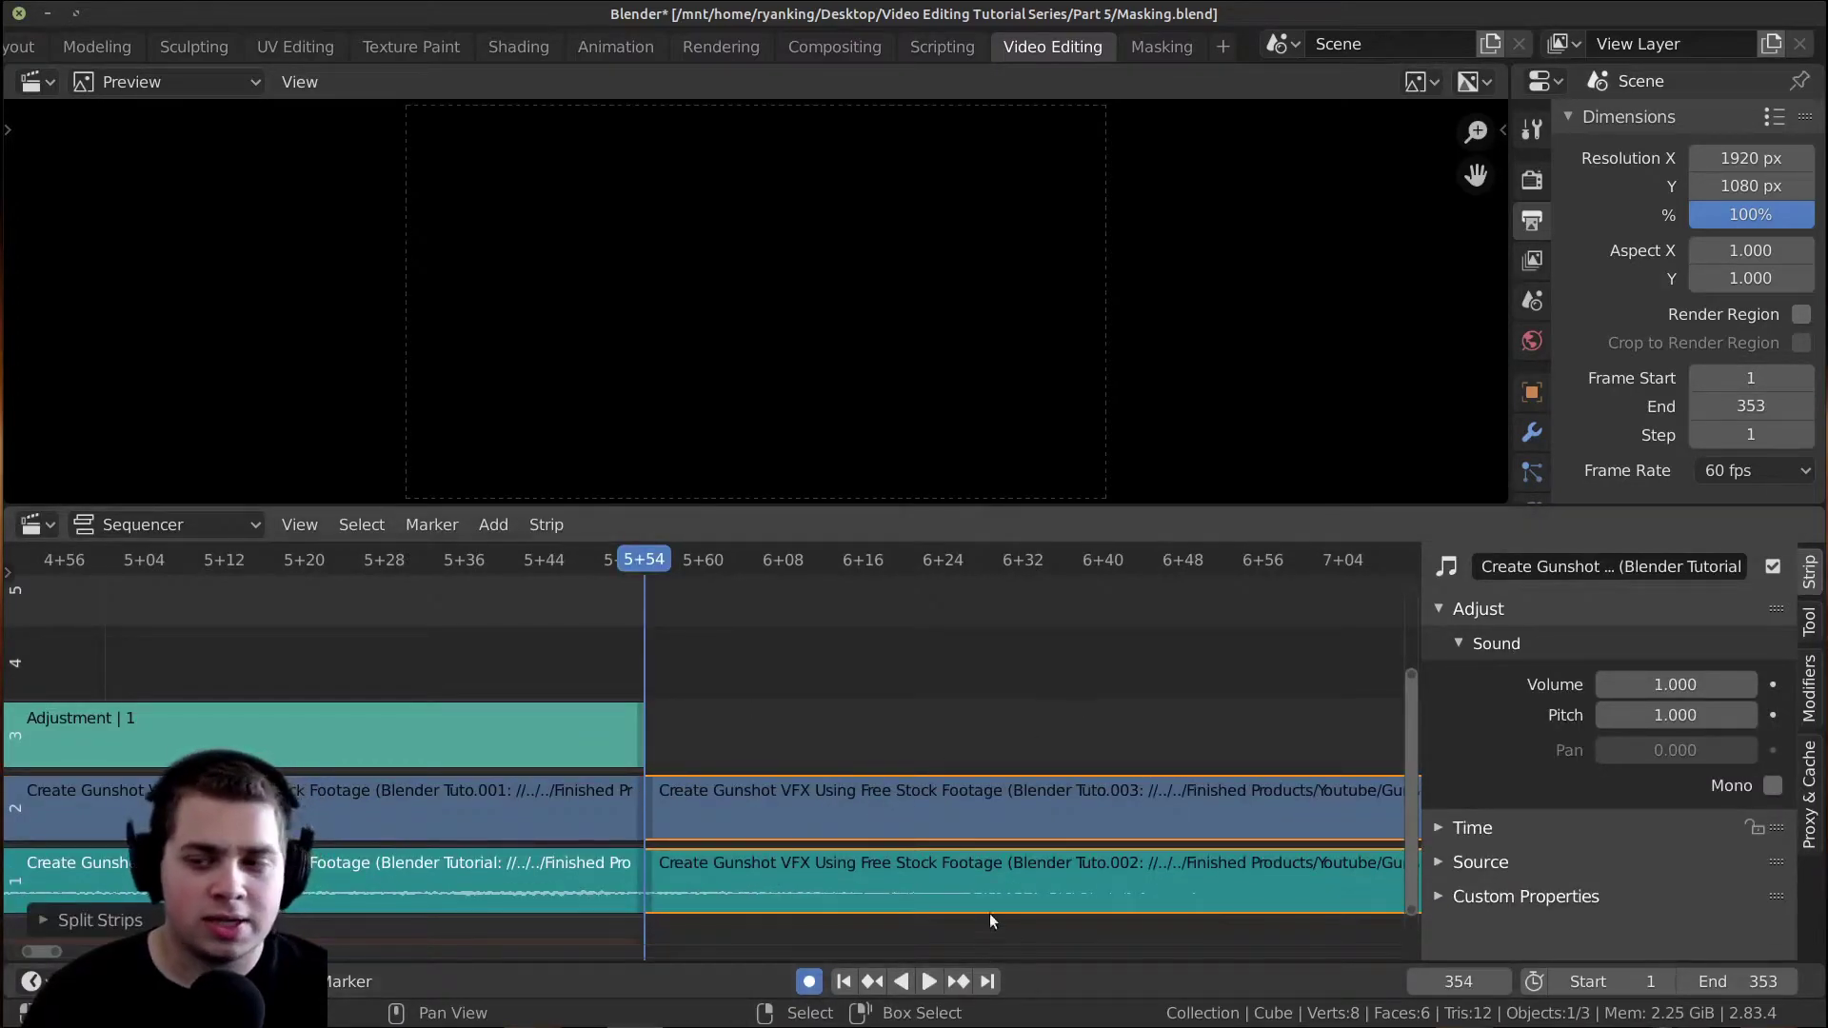
middle_click_drag(996, 920, 1093, 932)
key("x")
left_click(1037, 855)
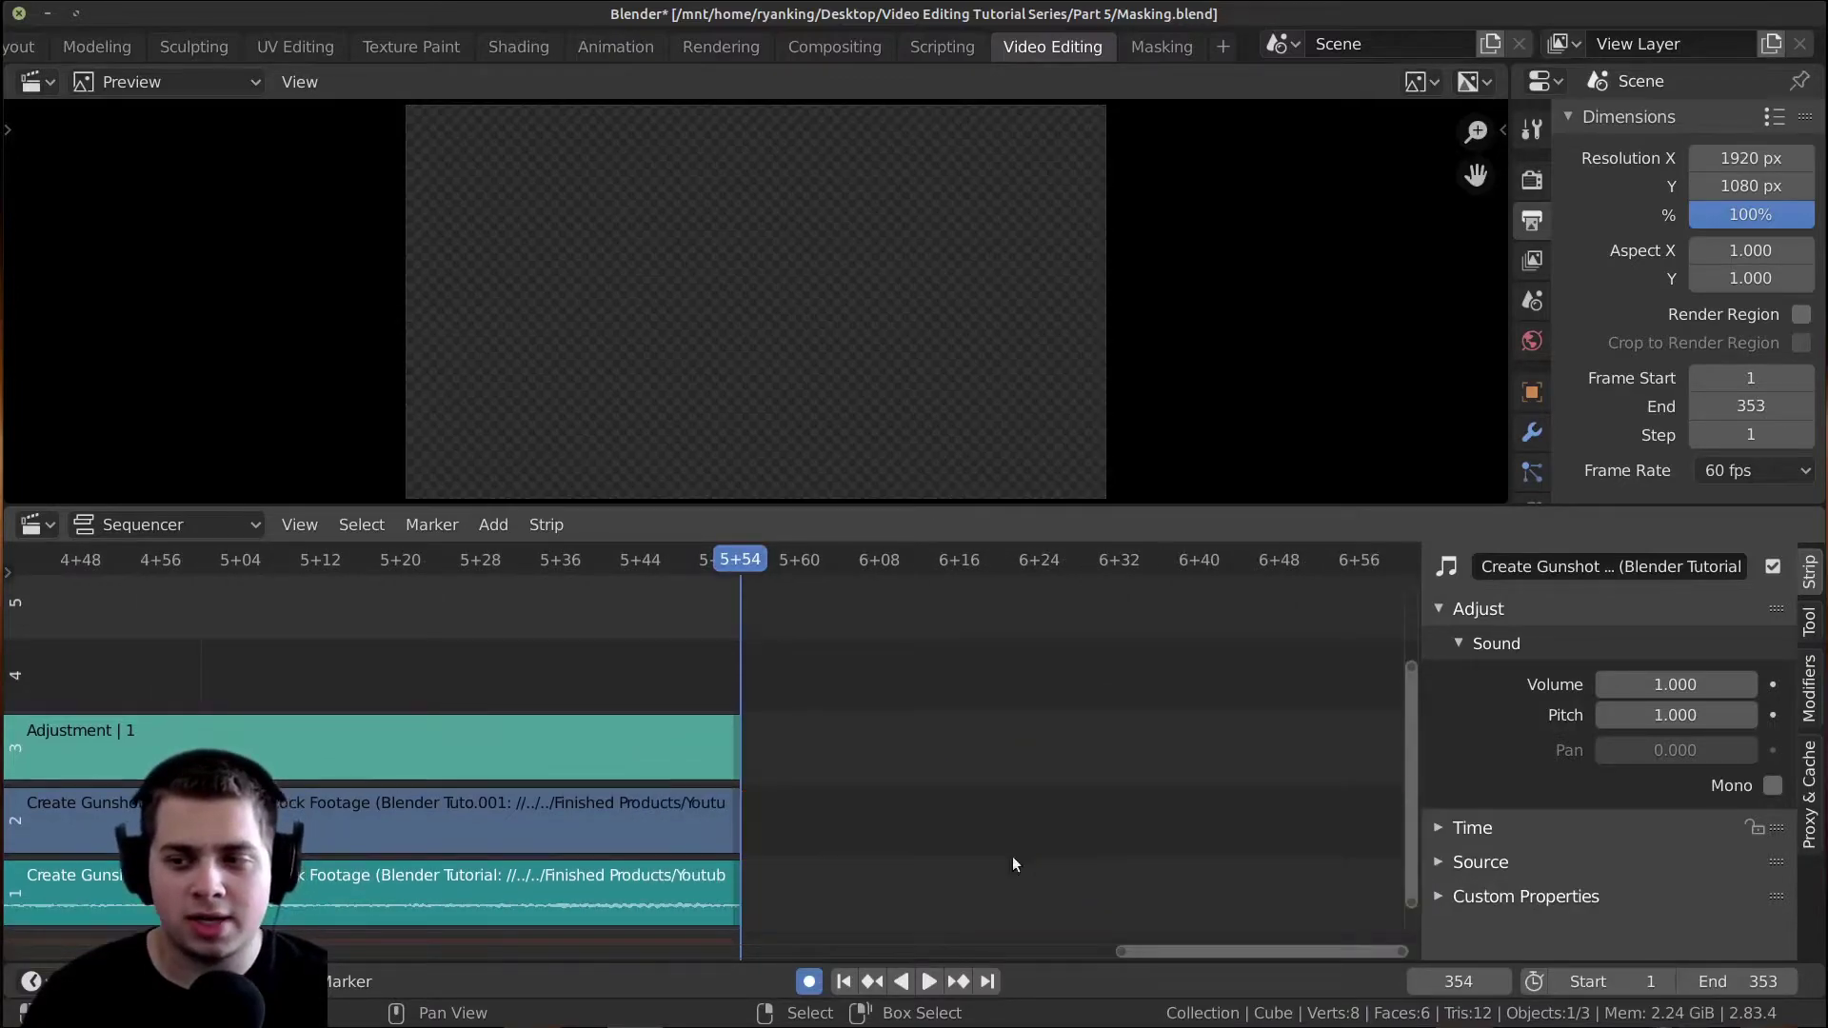
Fit all strips in view and play the trimmed sequence from the start to review it.
key("Home")
key("shift+Left")
key("space")
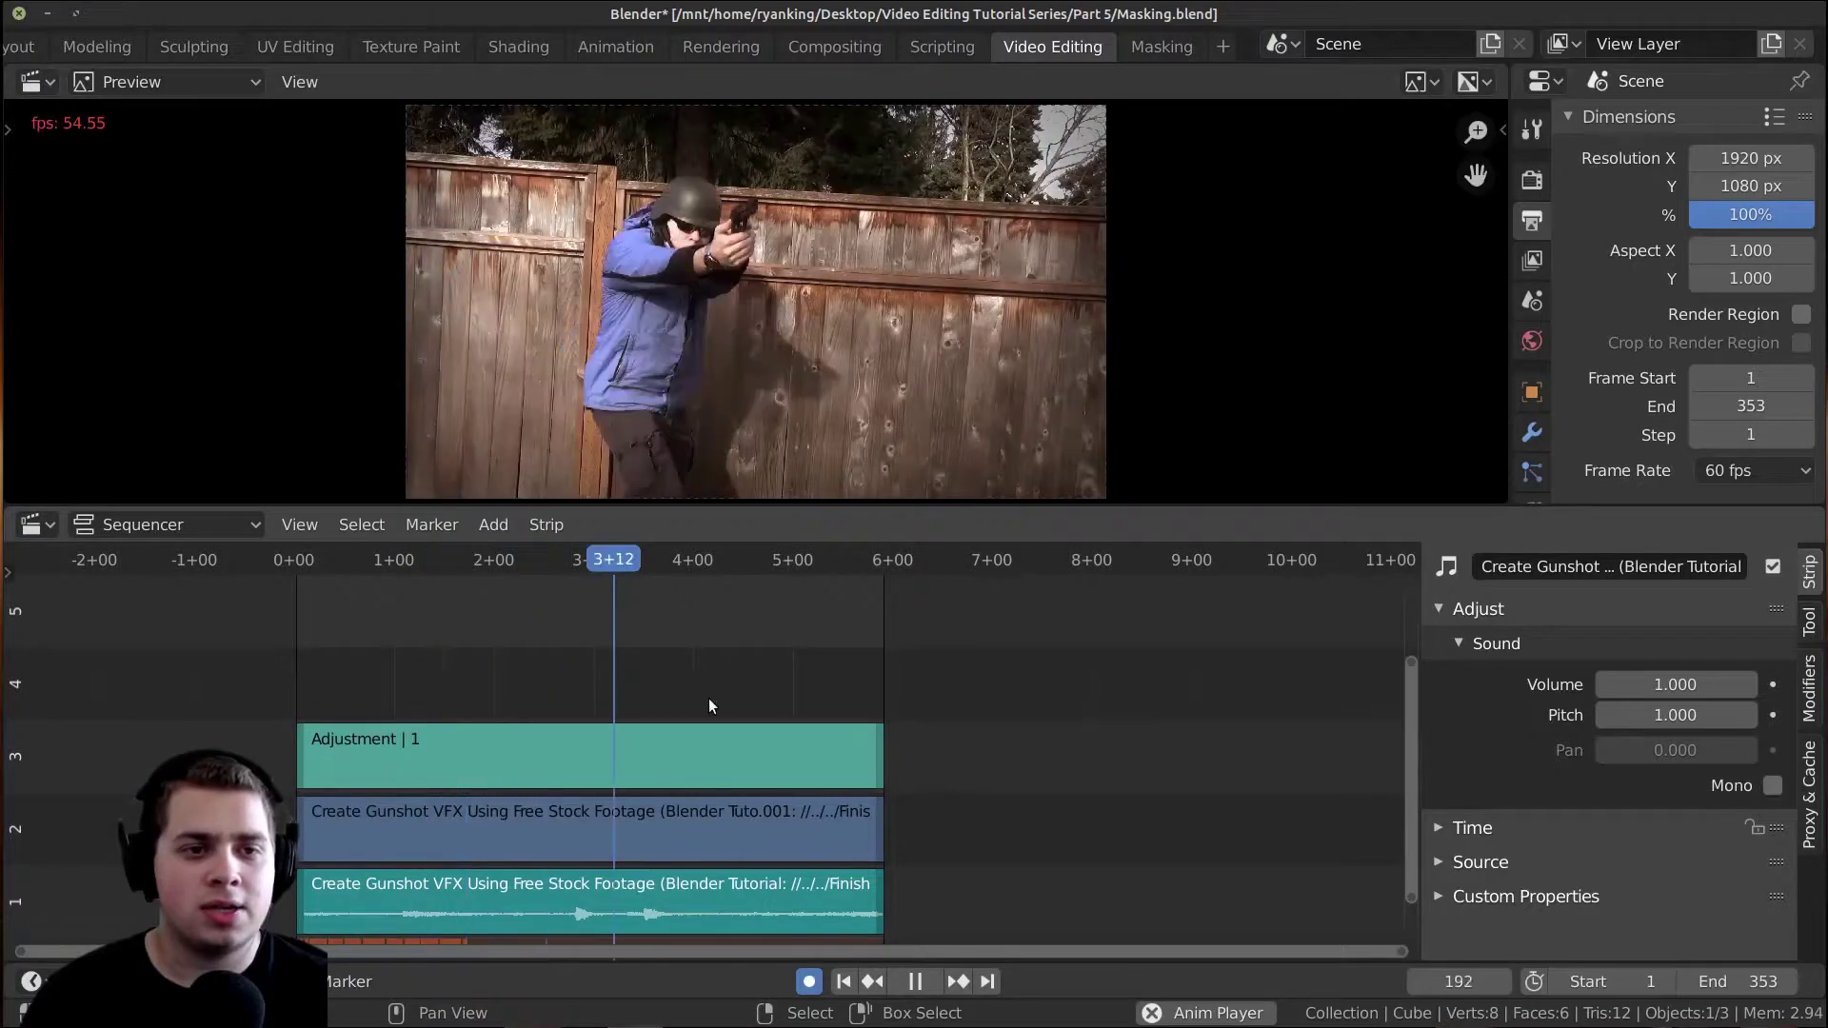
key("space")
key("Home")
Add a Mask modifier to the adjustment strip, with input type Mask and the existing mask "Mask" assigned.
scroll(693, 744, "up", 2)
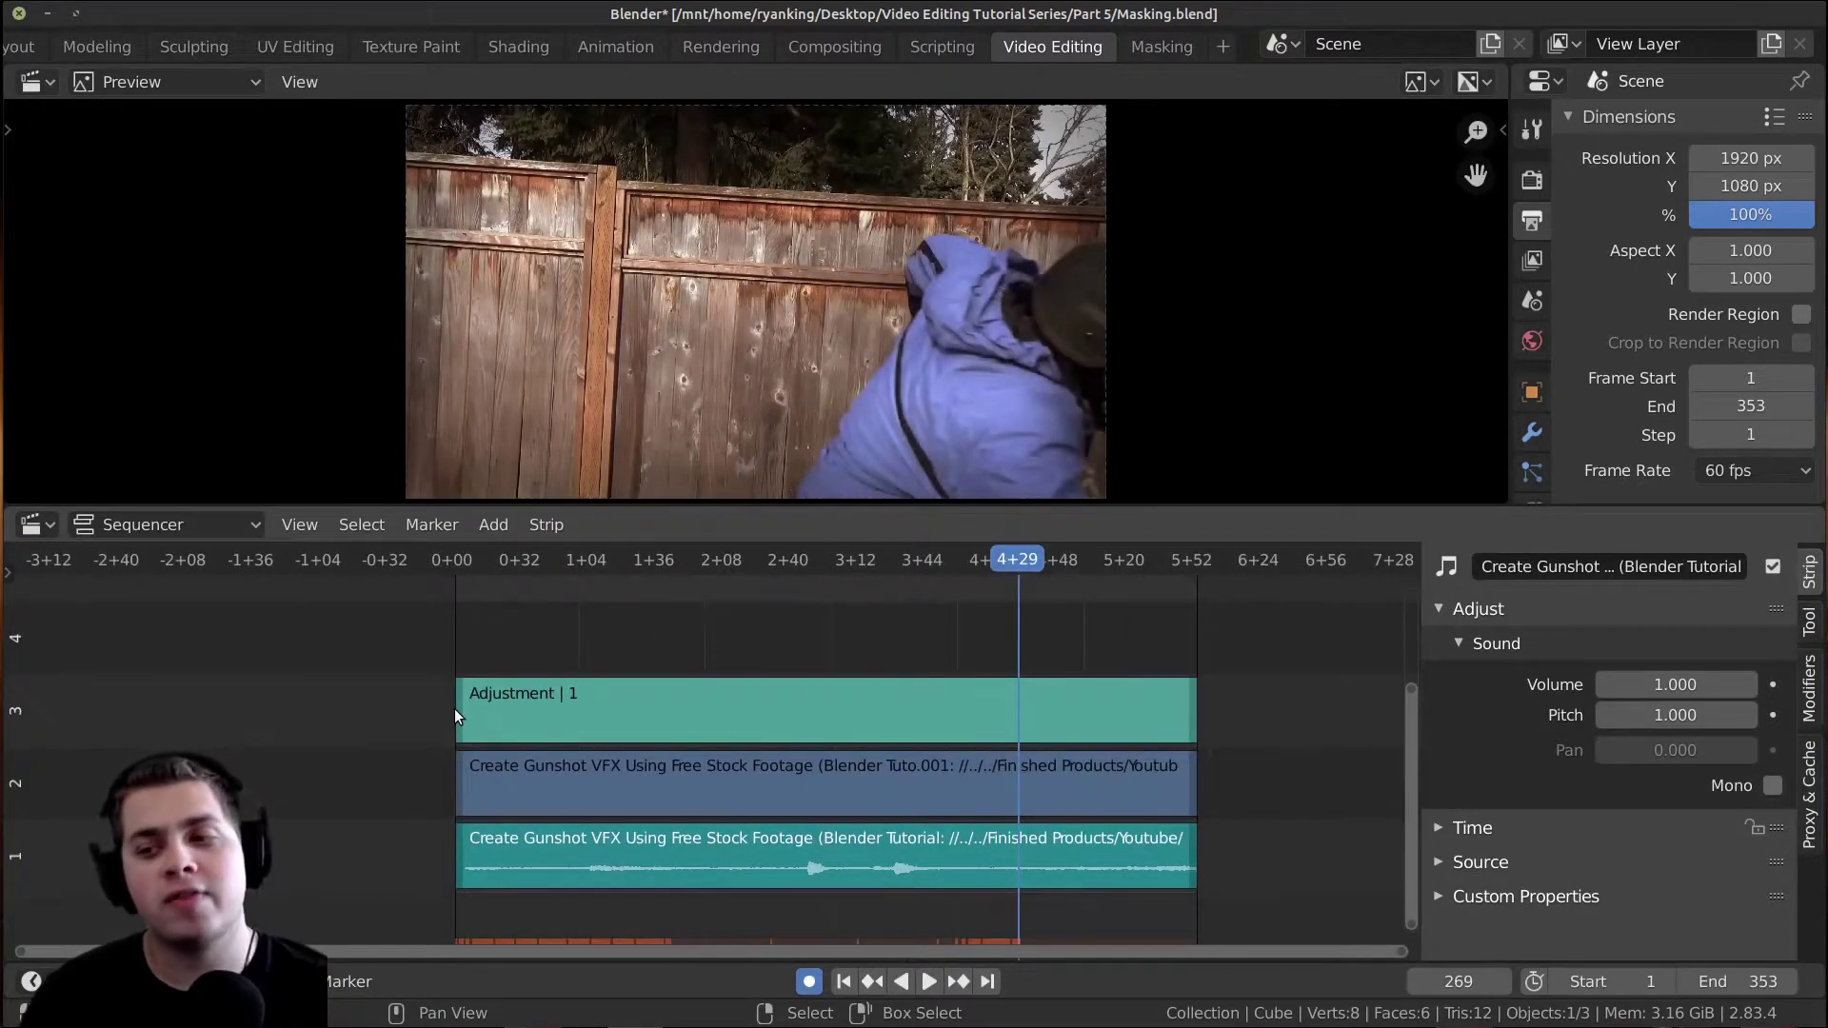
scroll(454, 708, "up", 3)
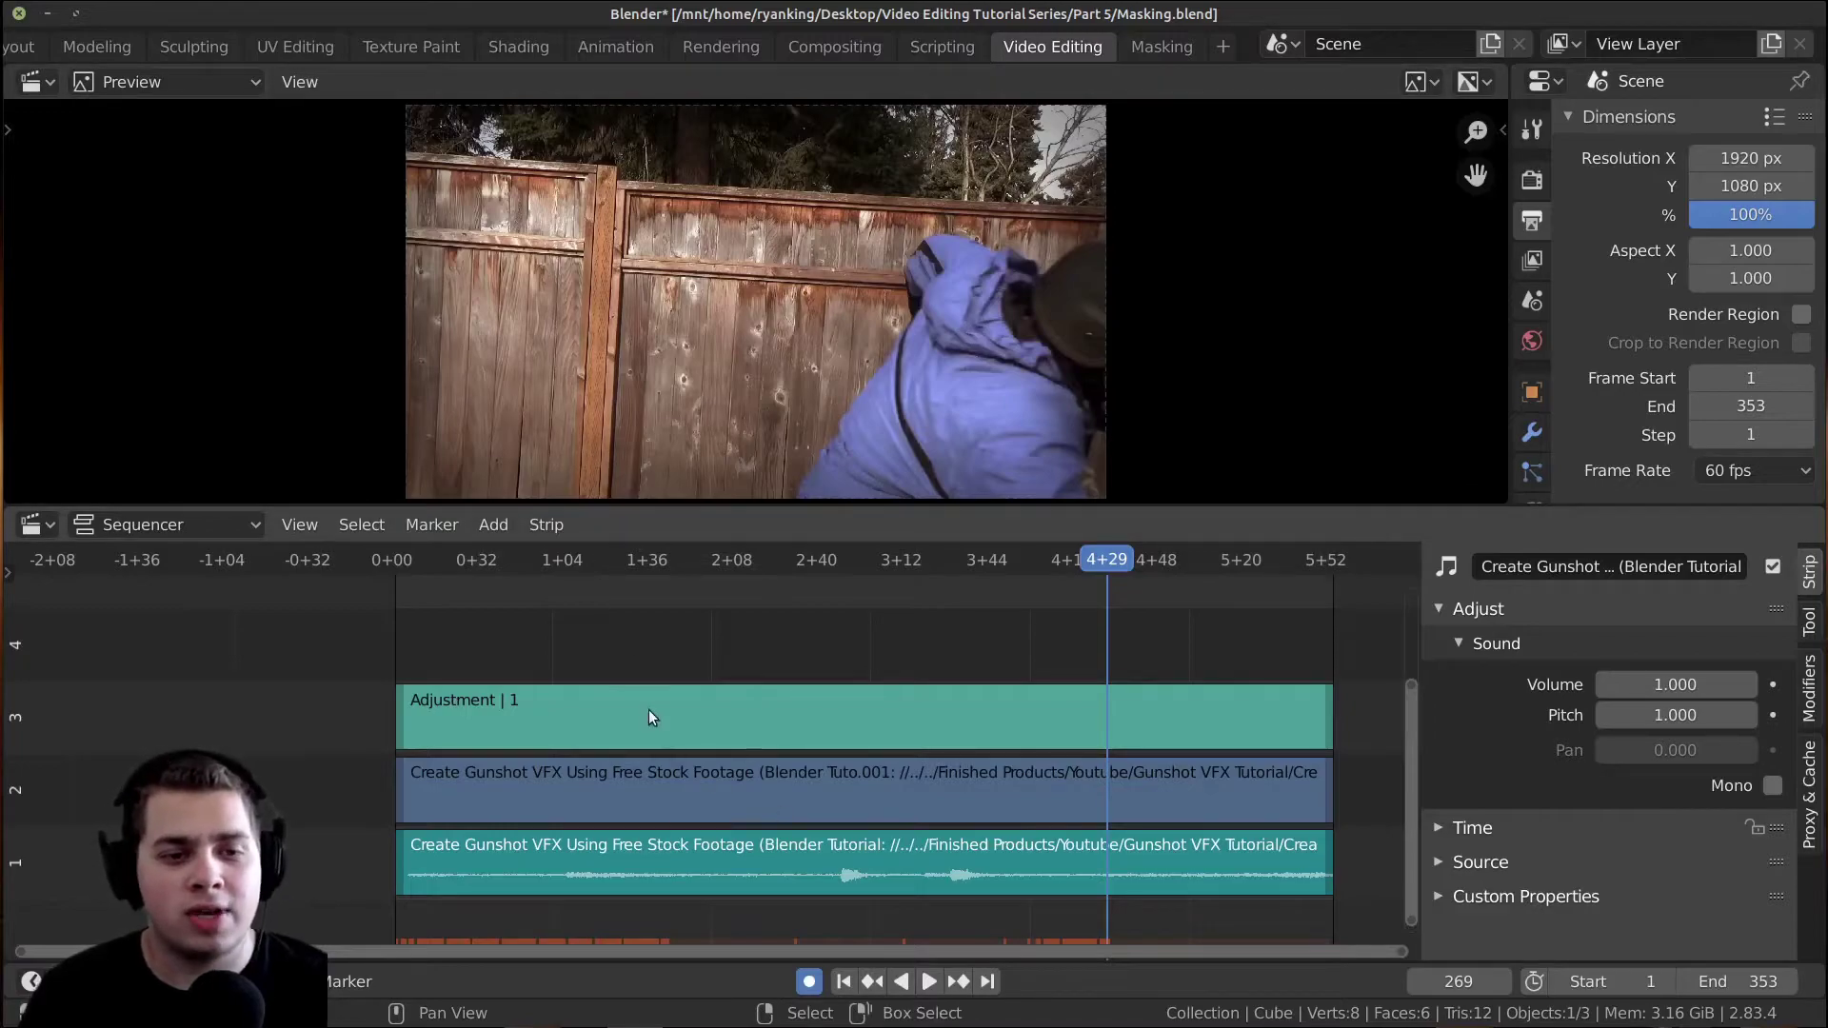
left_click(569, 733)
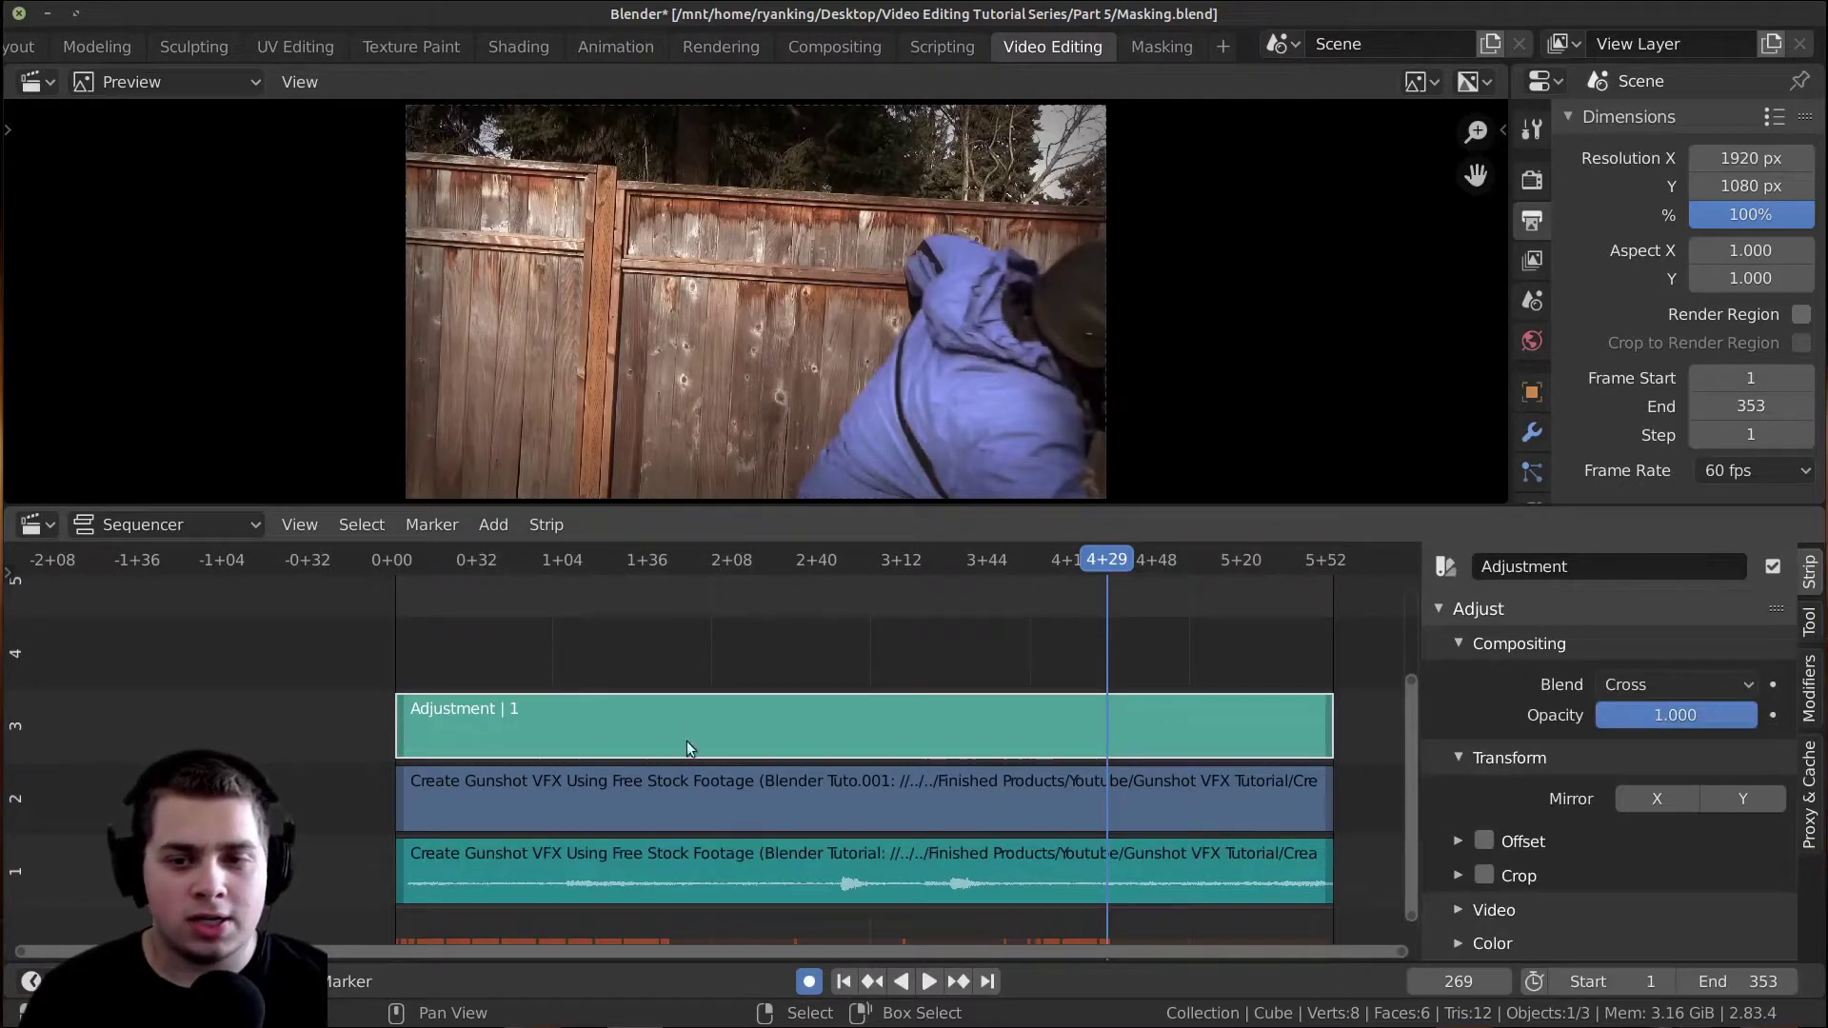
left_click(1810, 687)
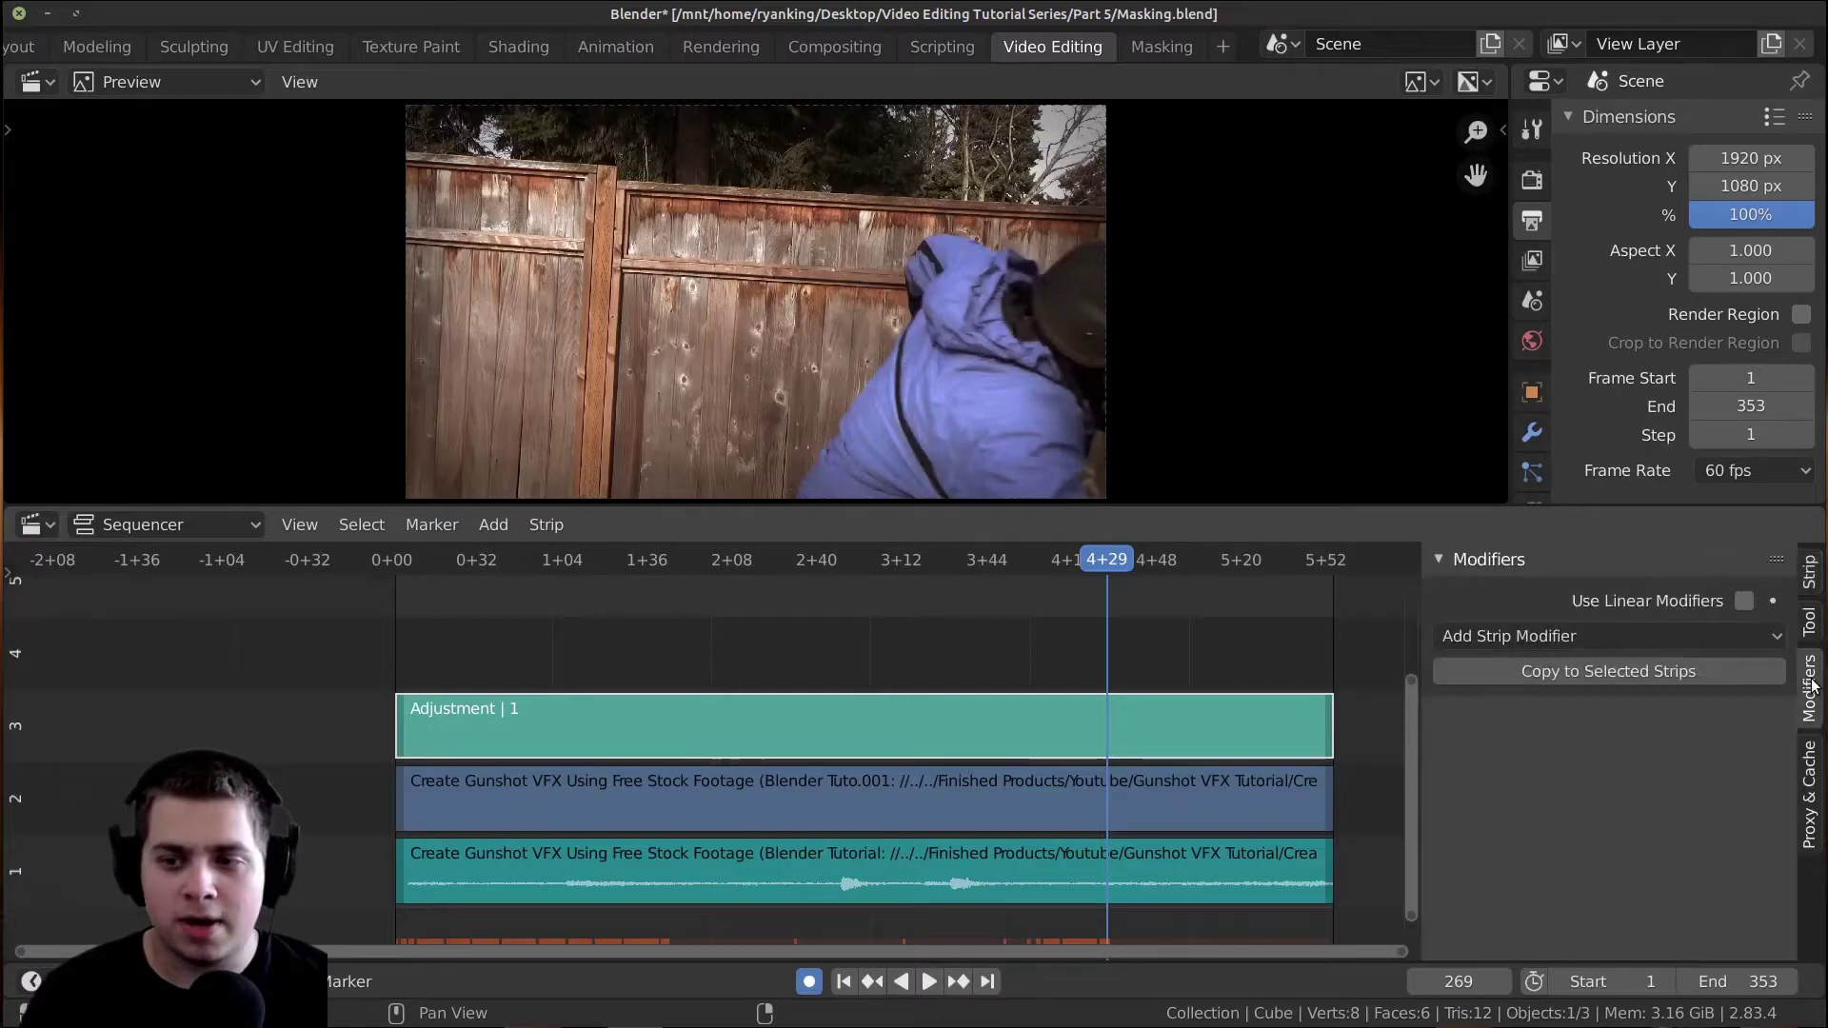
left_click(1495, 635)
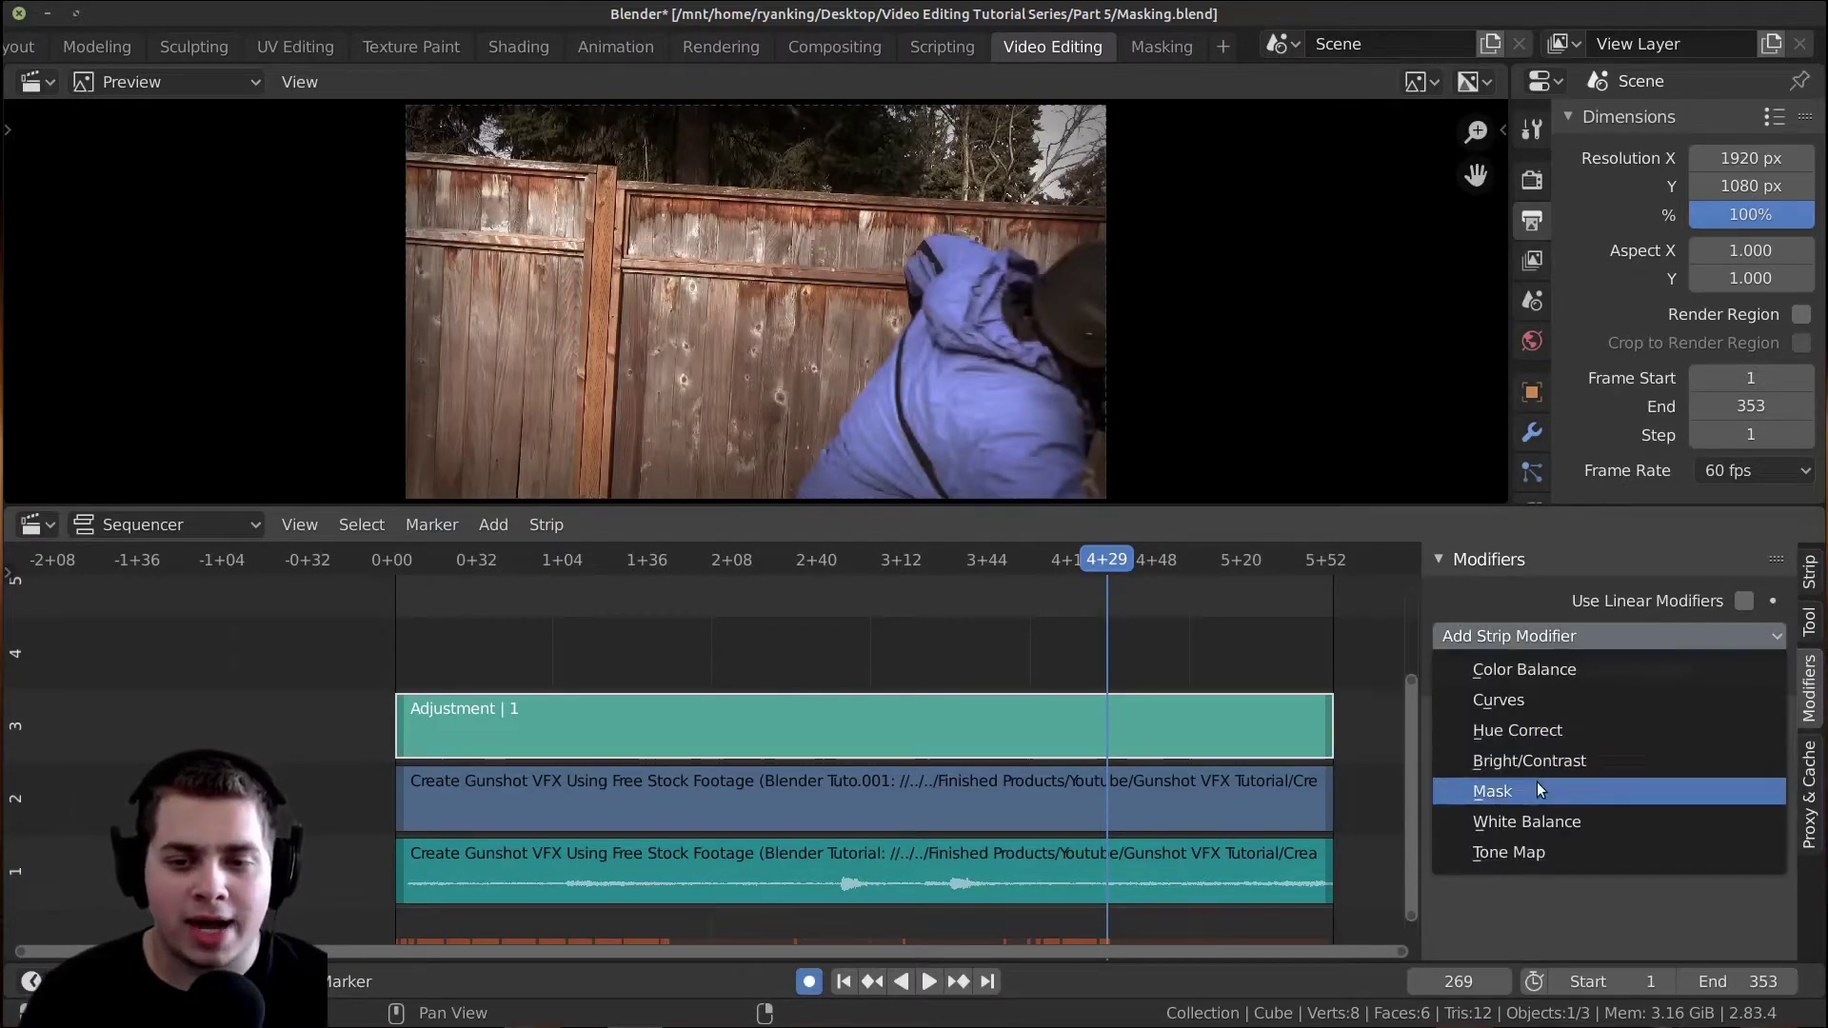
left_click(1497, 793)
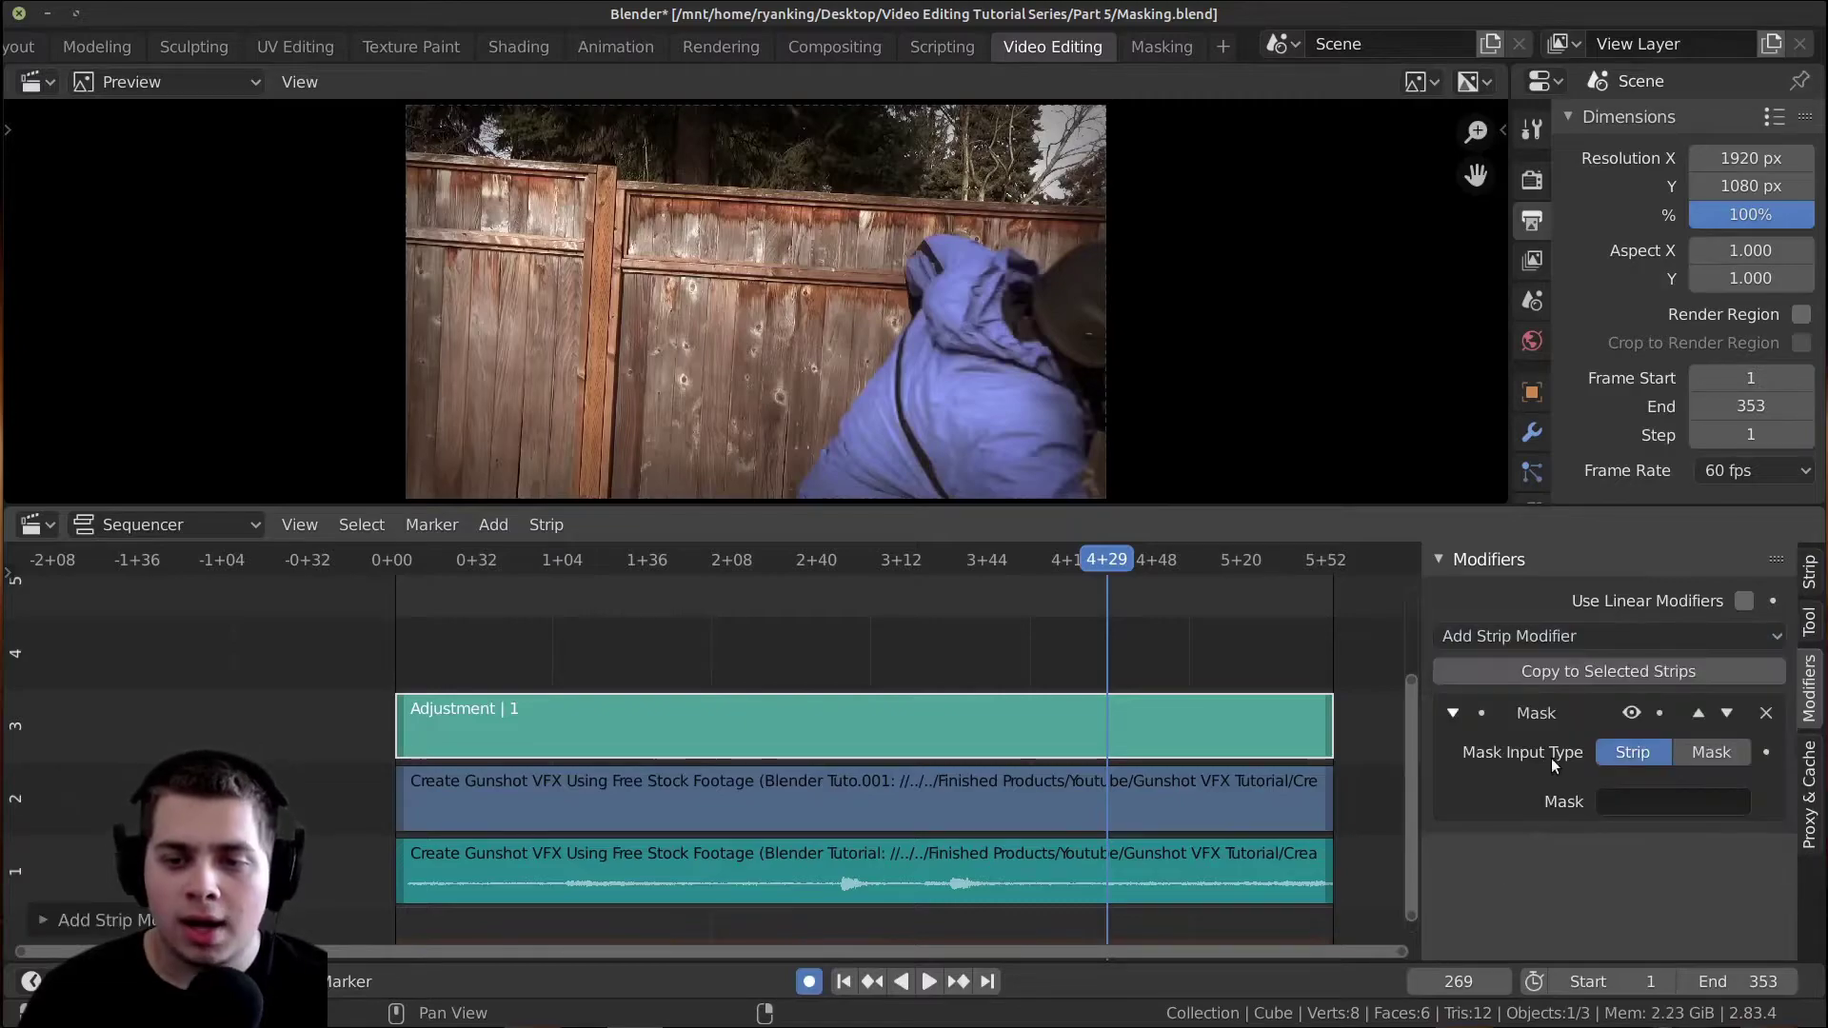
left_click(1695, 752)
left_click(1622, 791)
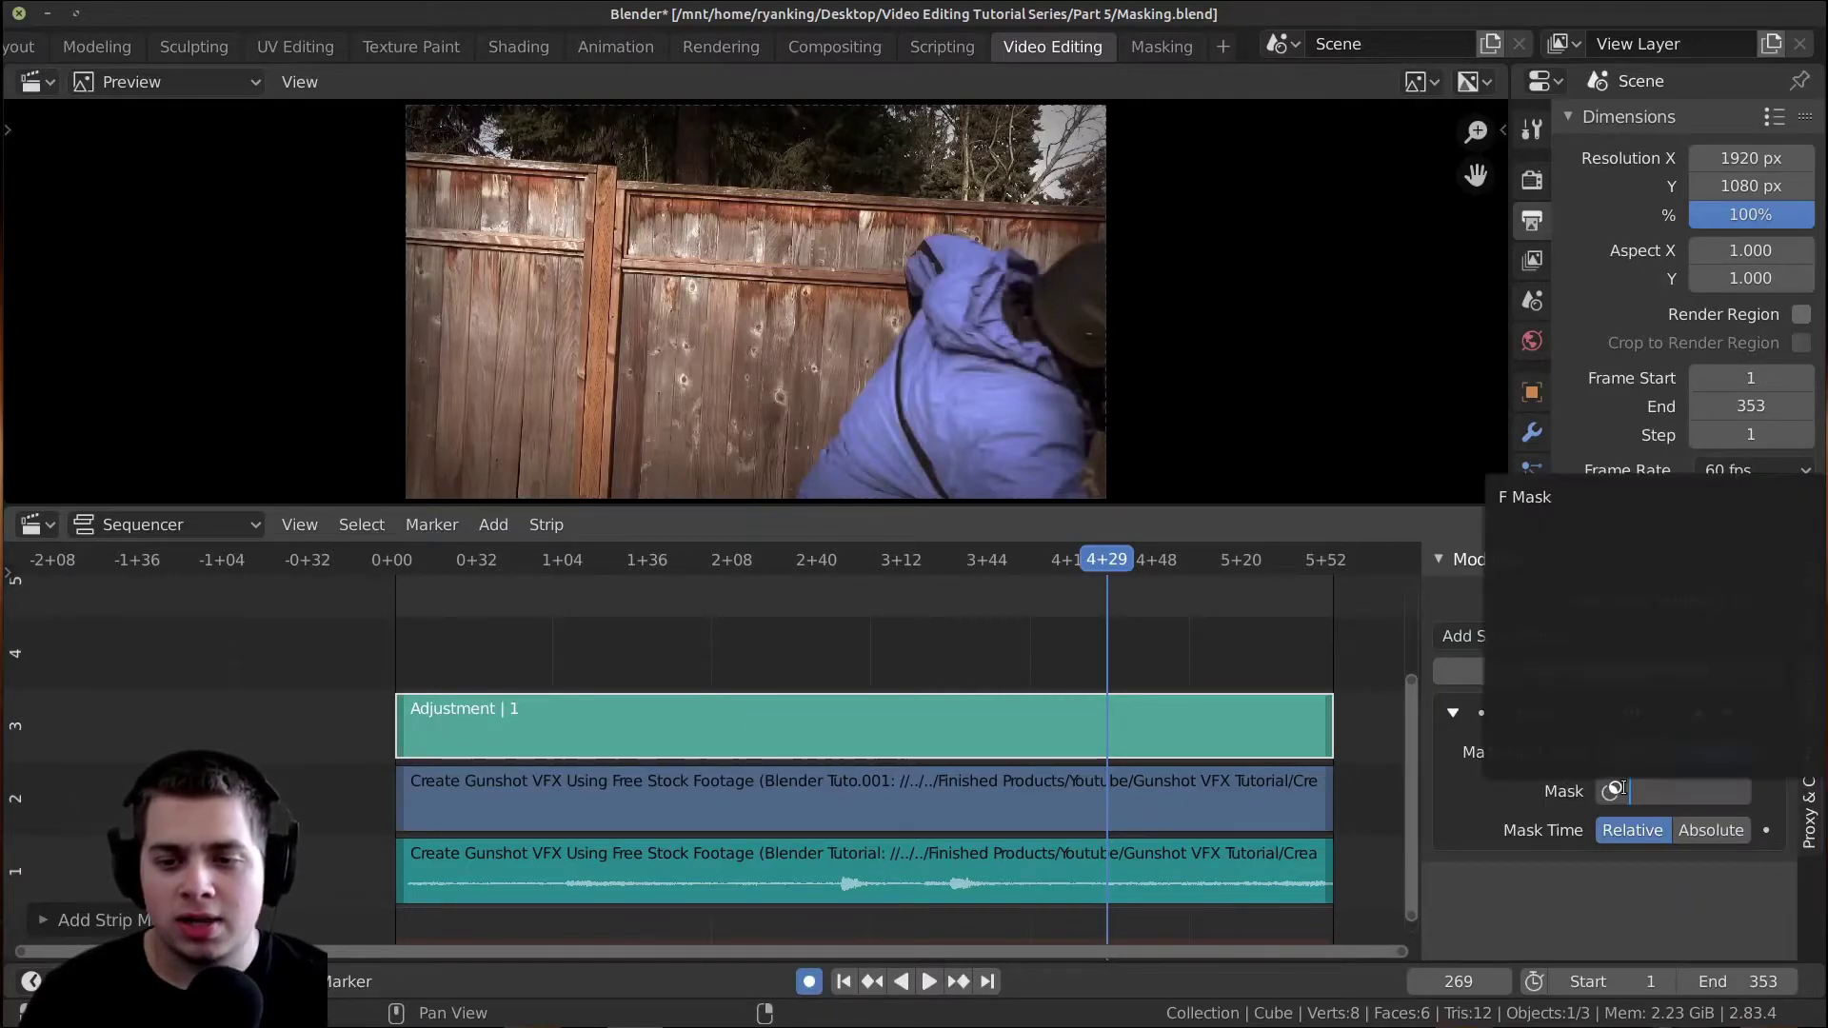
left_click(1558, 497)
Scrub through the masked footage to about frame 123 and examine the cut-out head up close.
key("shift+ctrl+space")
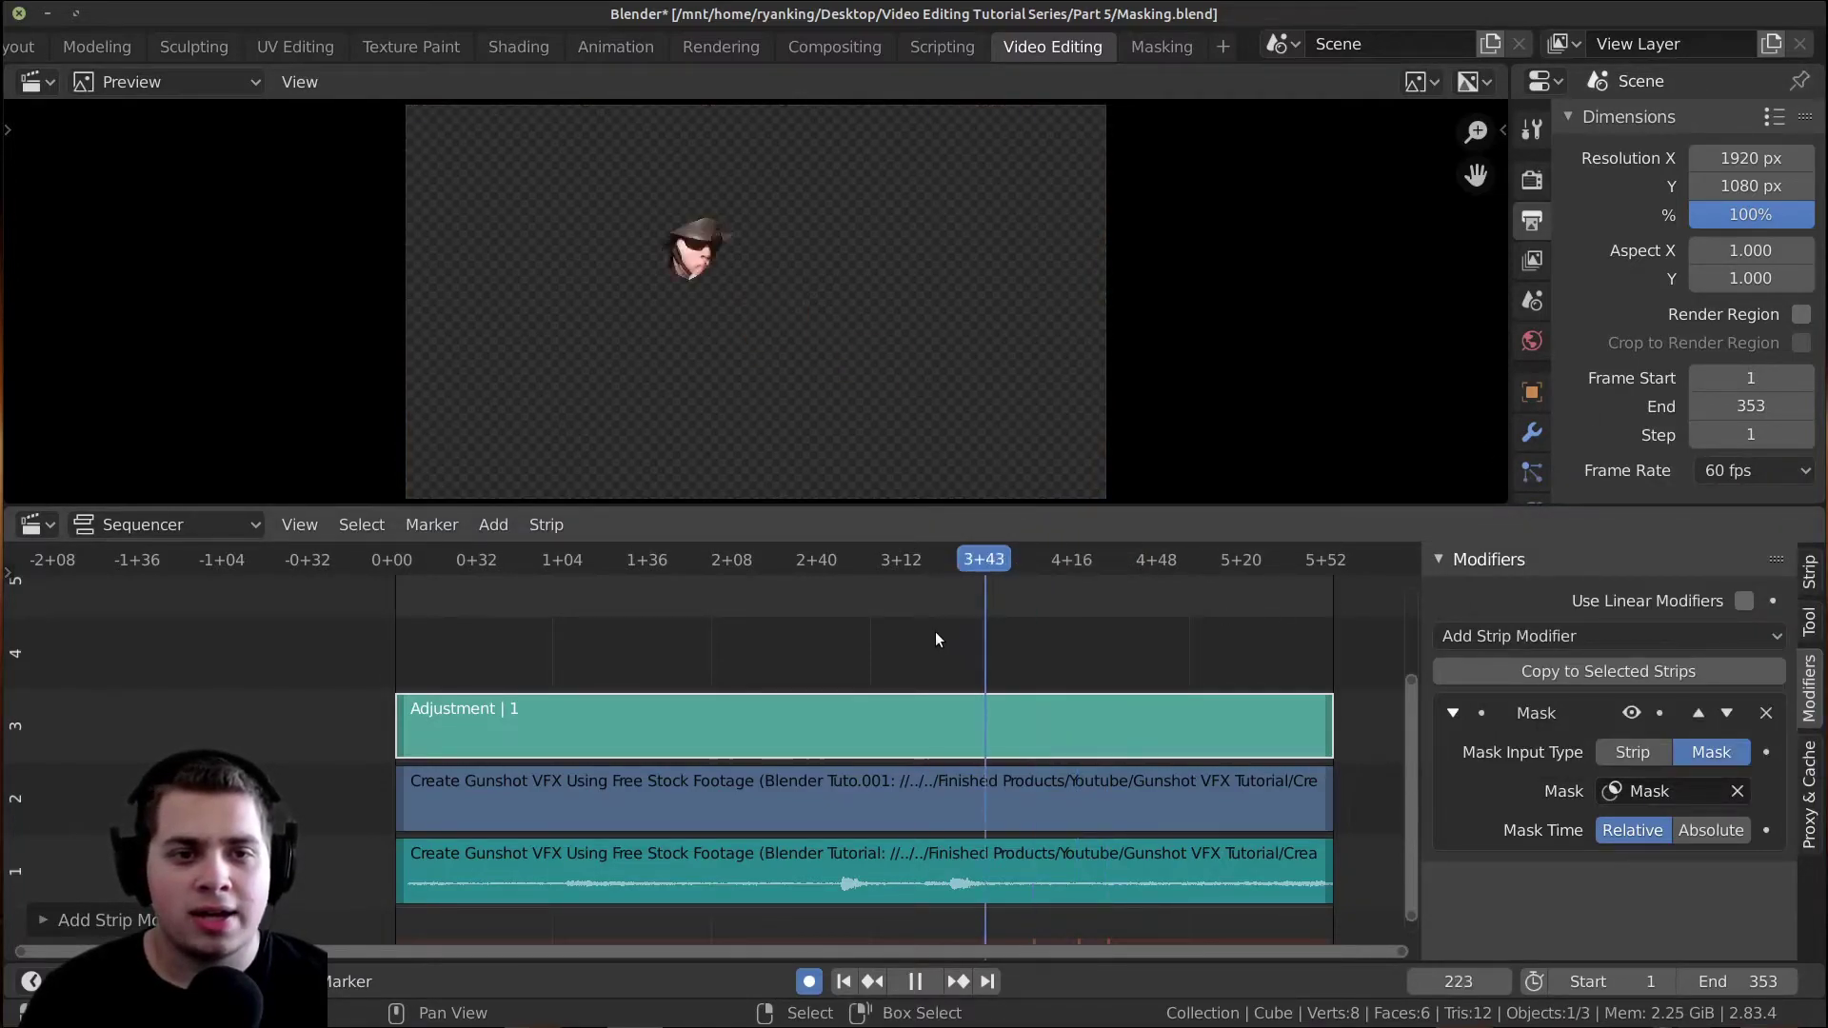
left_click_drag(590, 635, 717, 642)
scroll(794, 240, "up", 2)
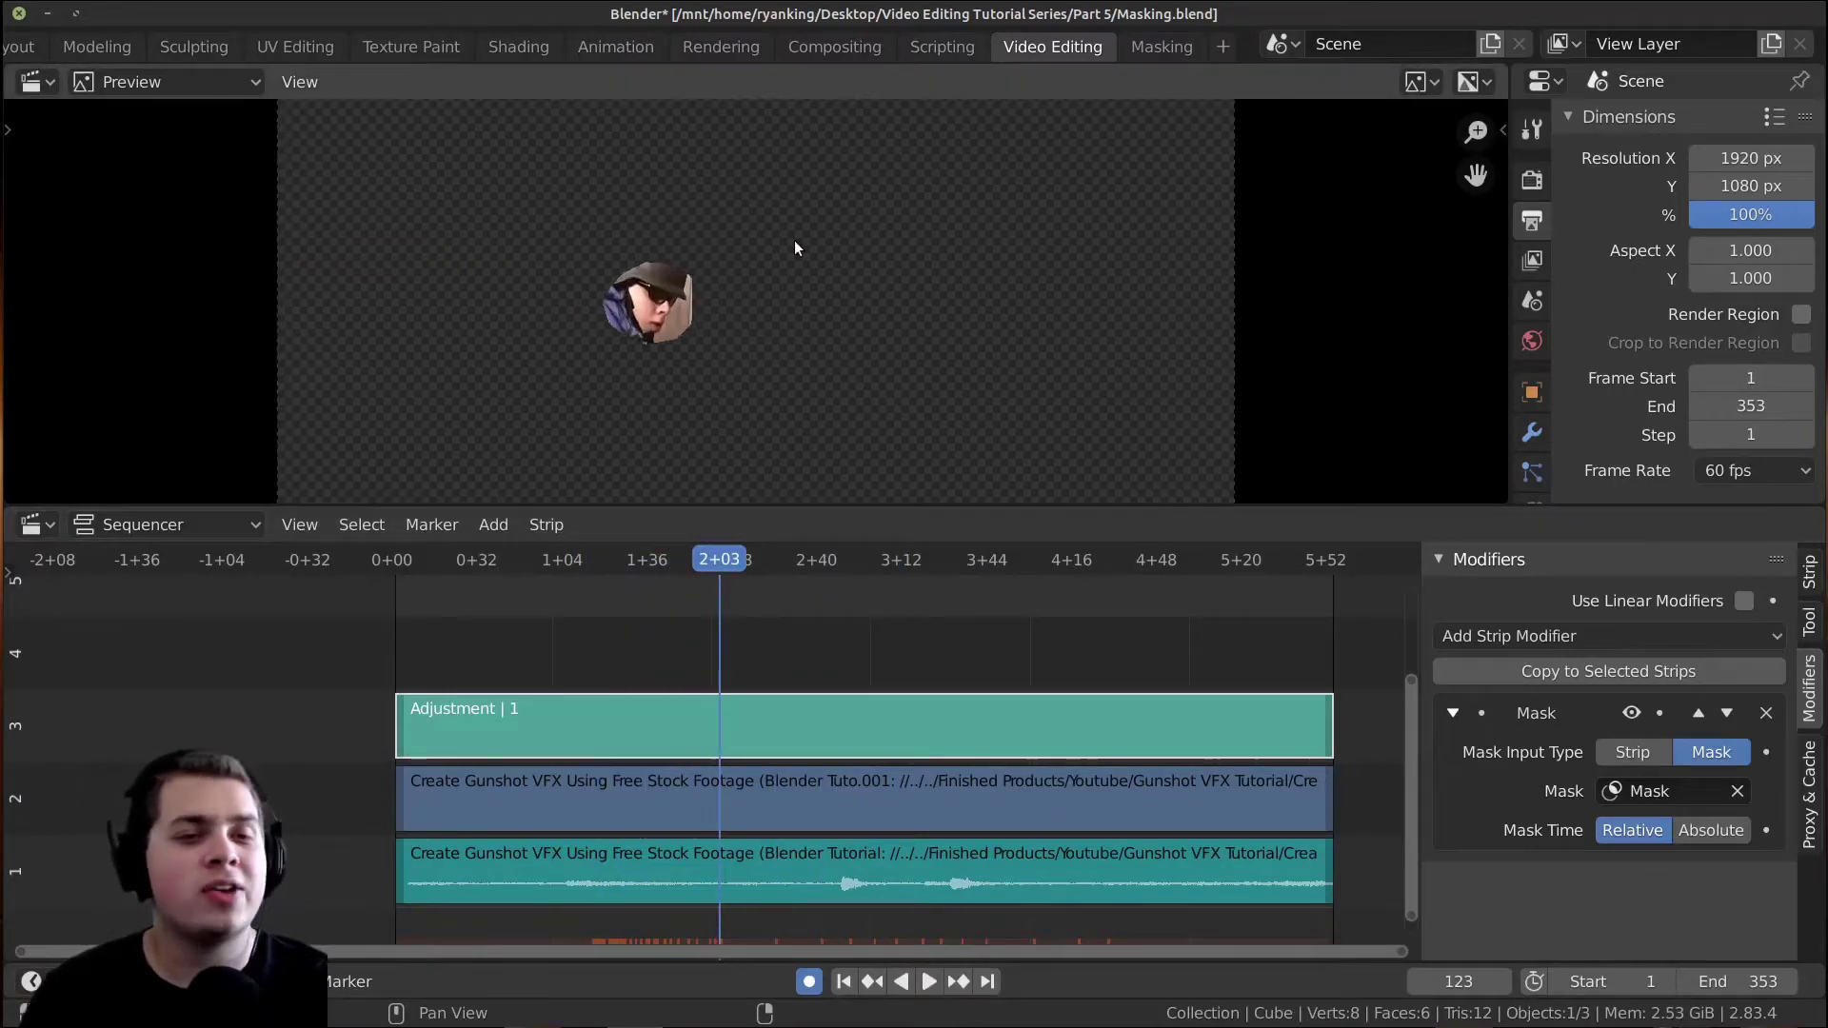
scroll(795, 247, "up", 2)
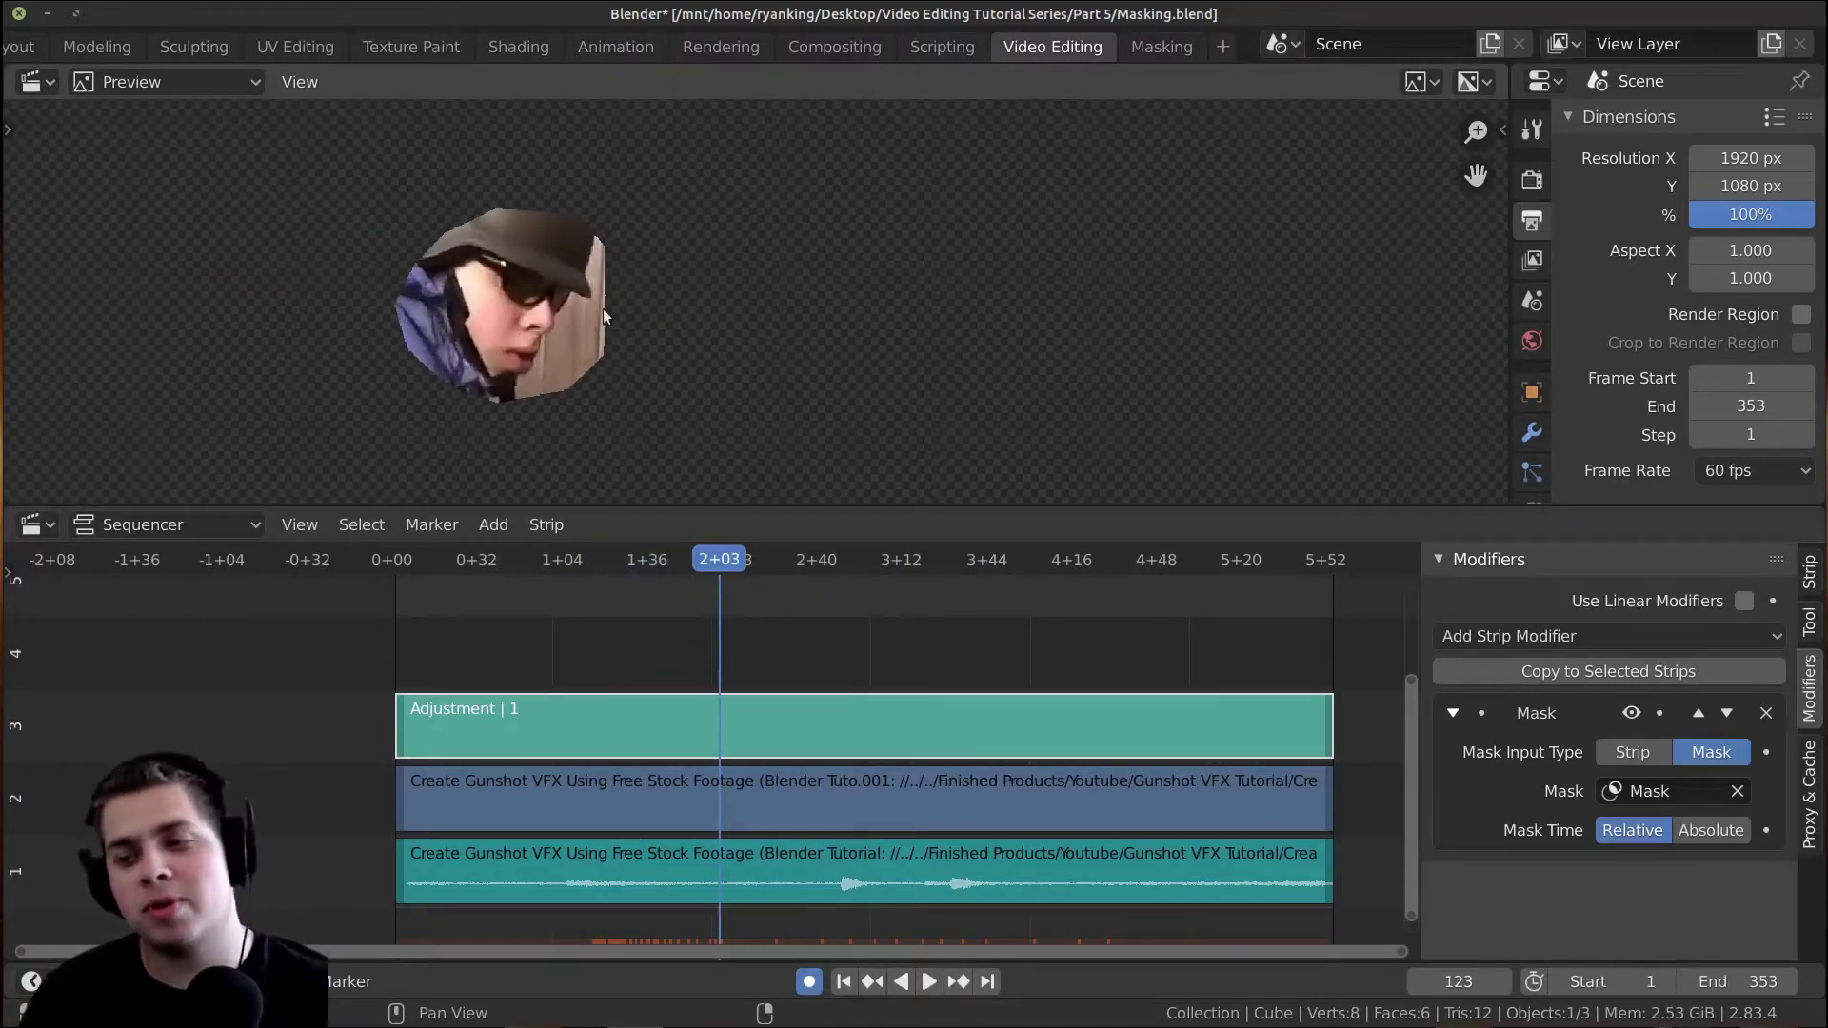
scroll(733, 343, "down", 5)
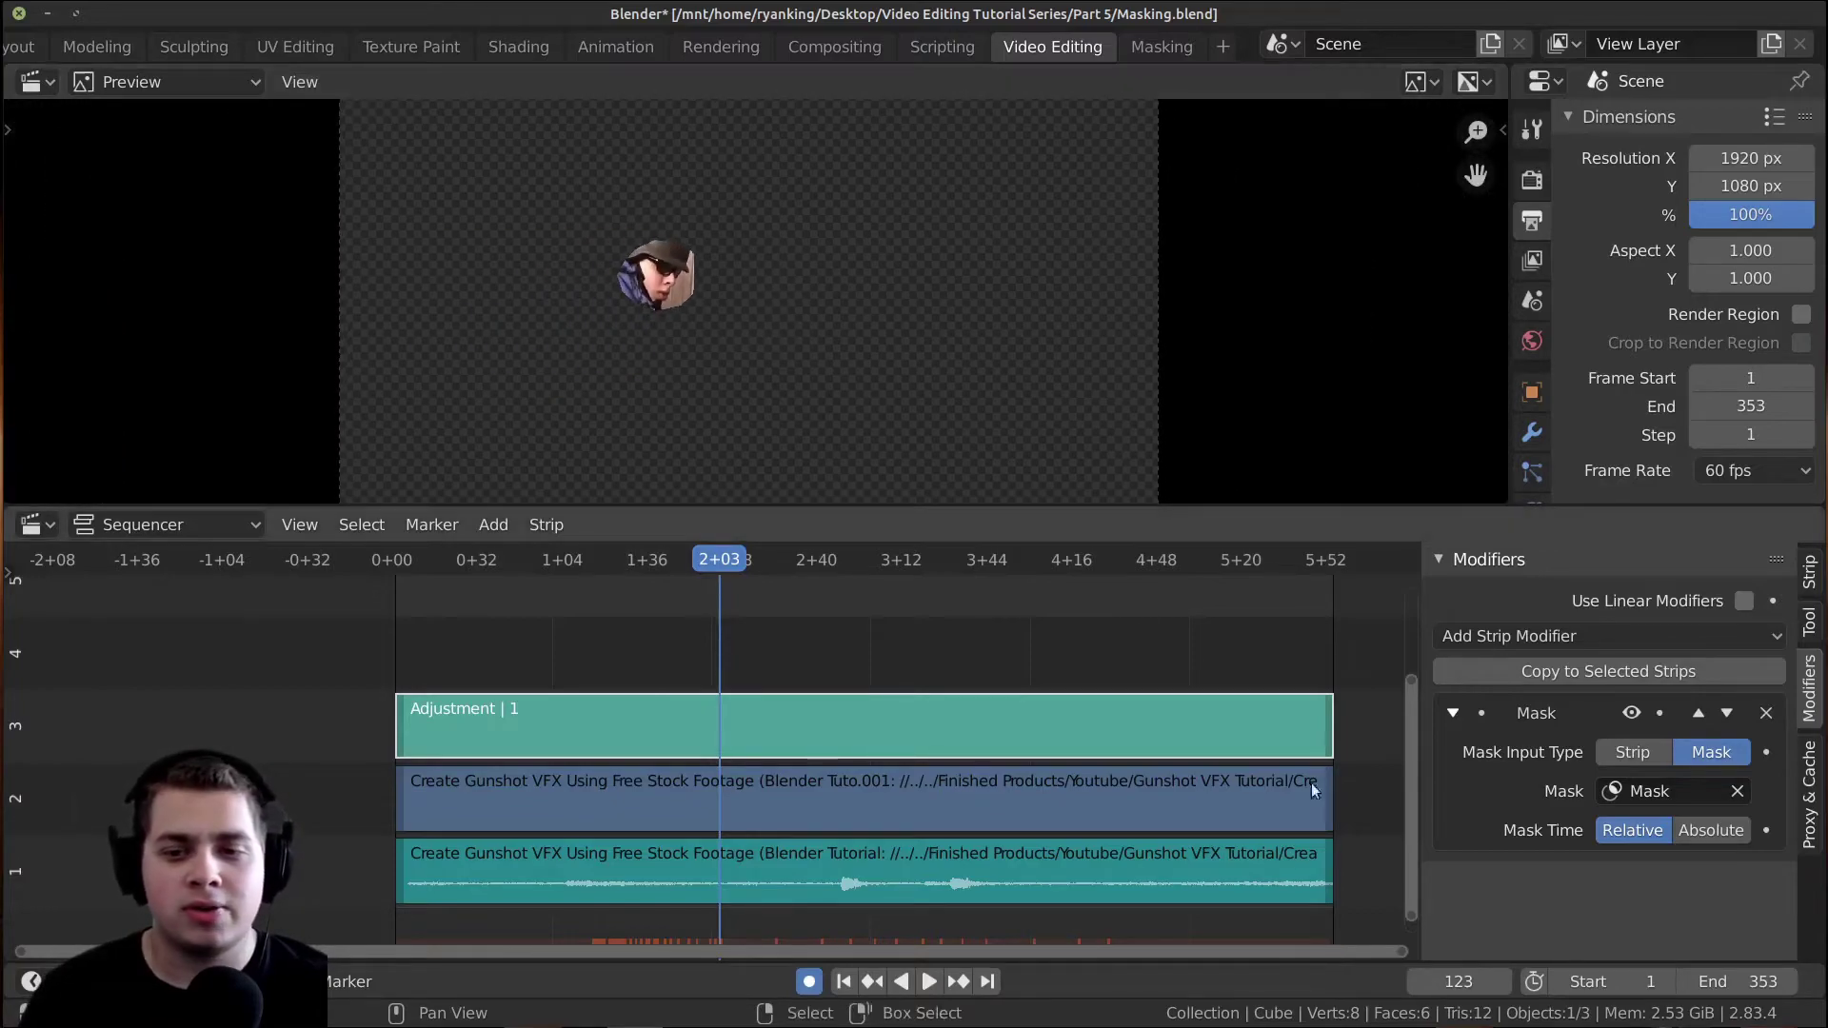
Set the adjustment strip's blend mode to Alpha Over and play the footage to check it.
left_click(1808, 572)
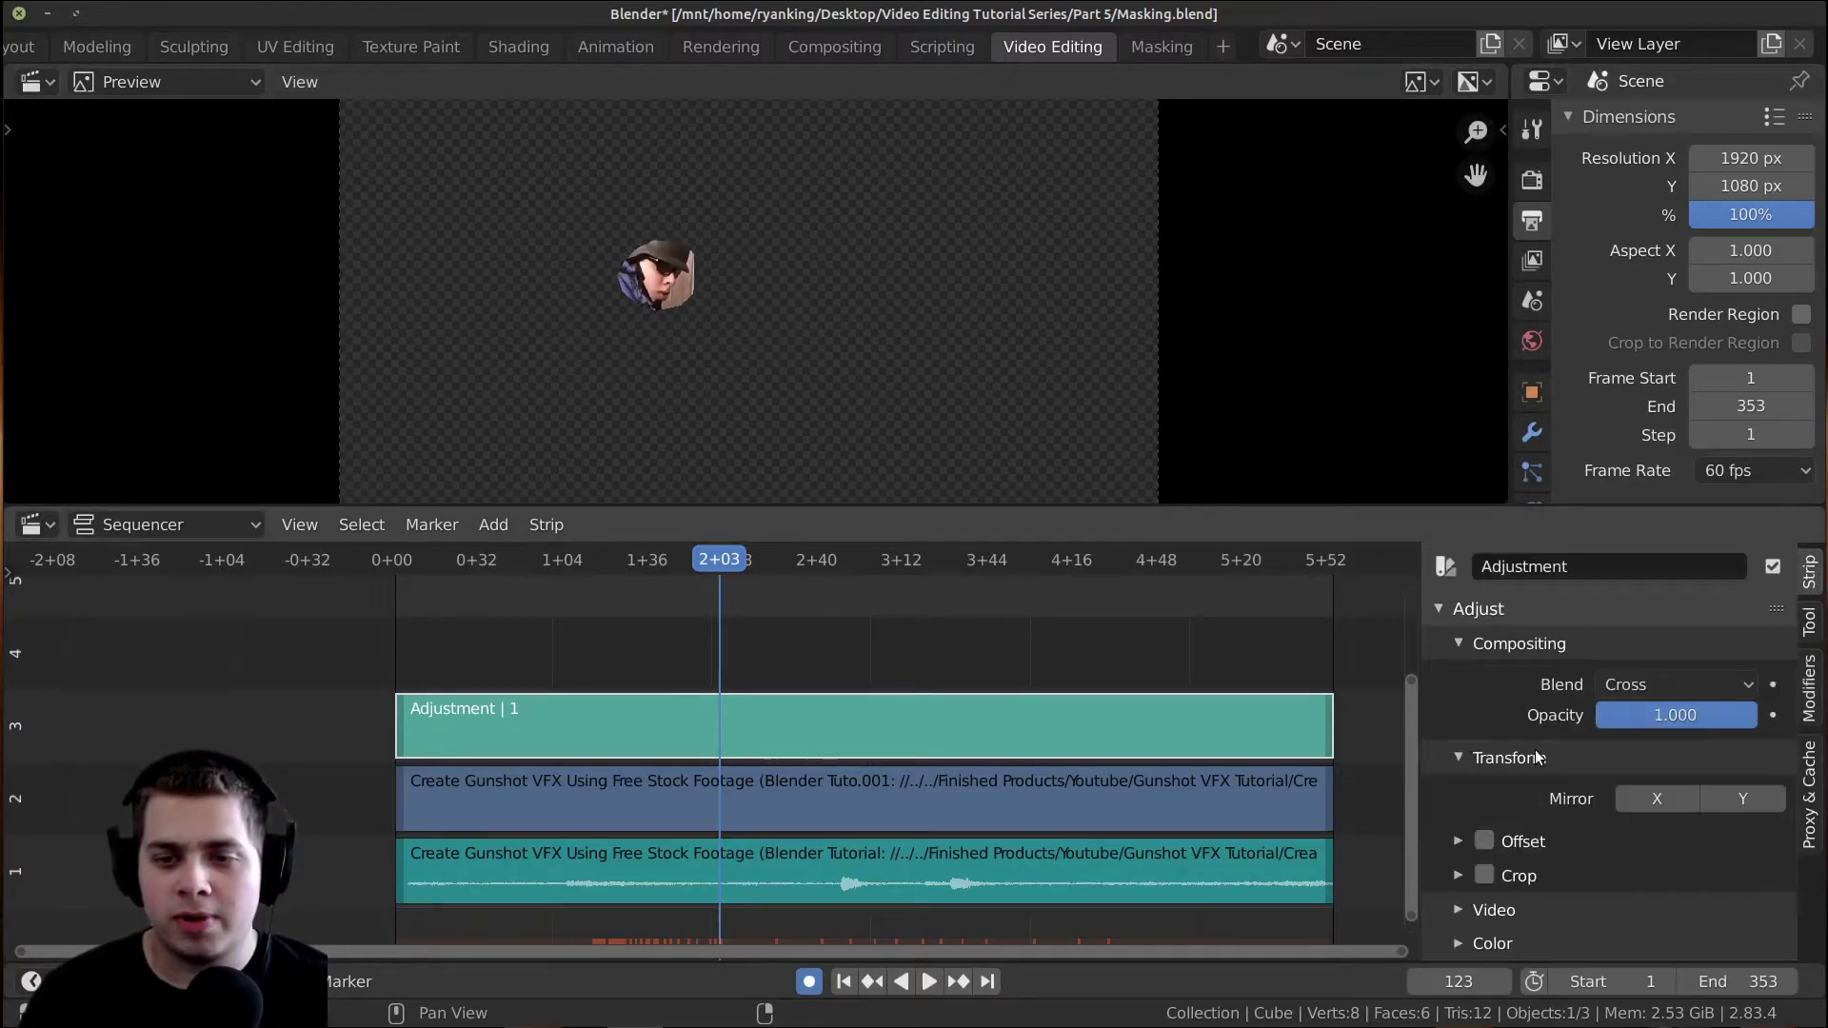
left_click(1641, 678)
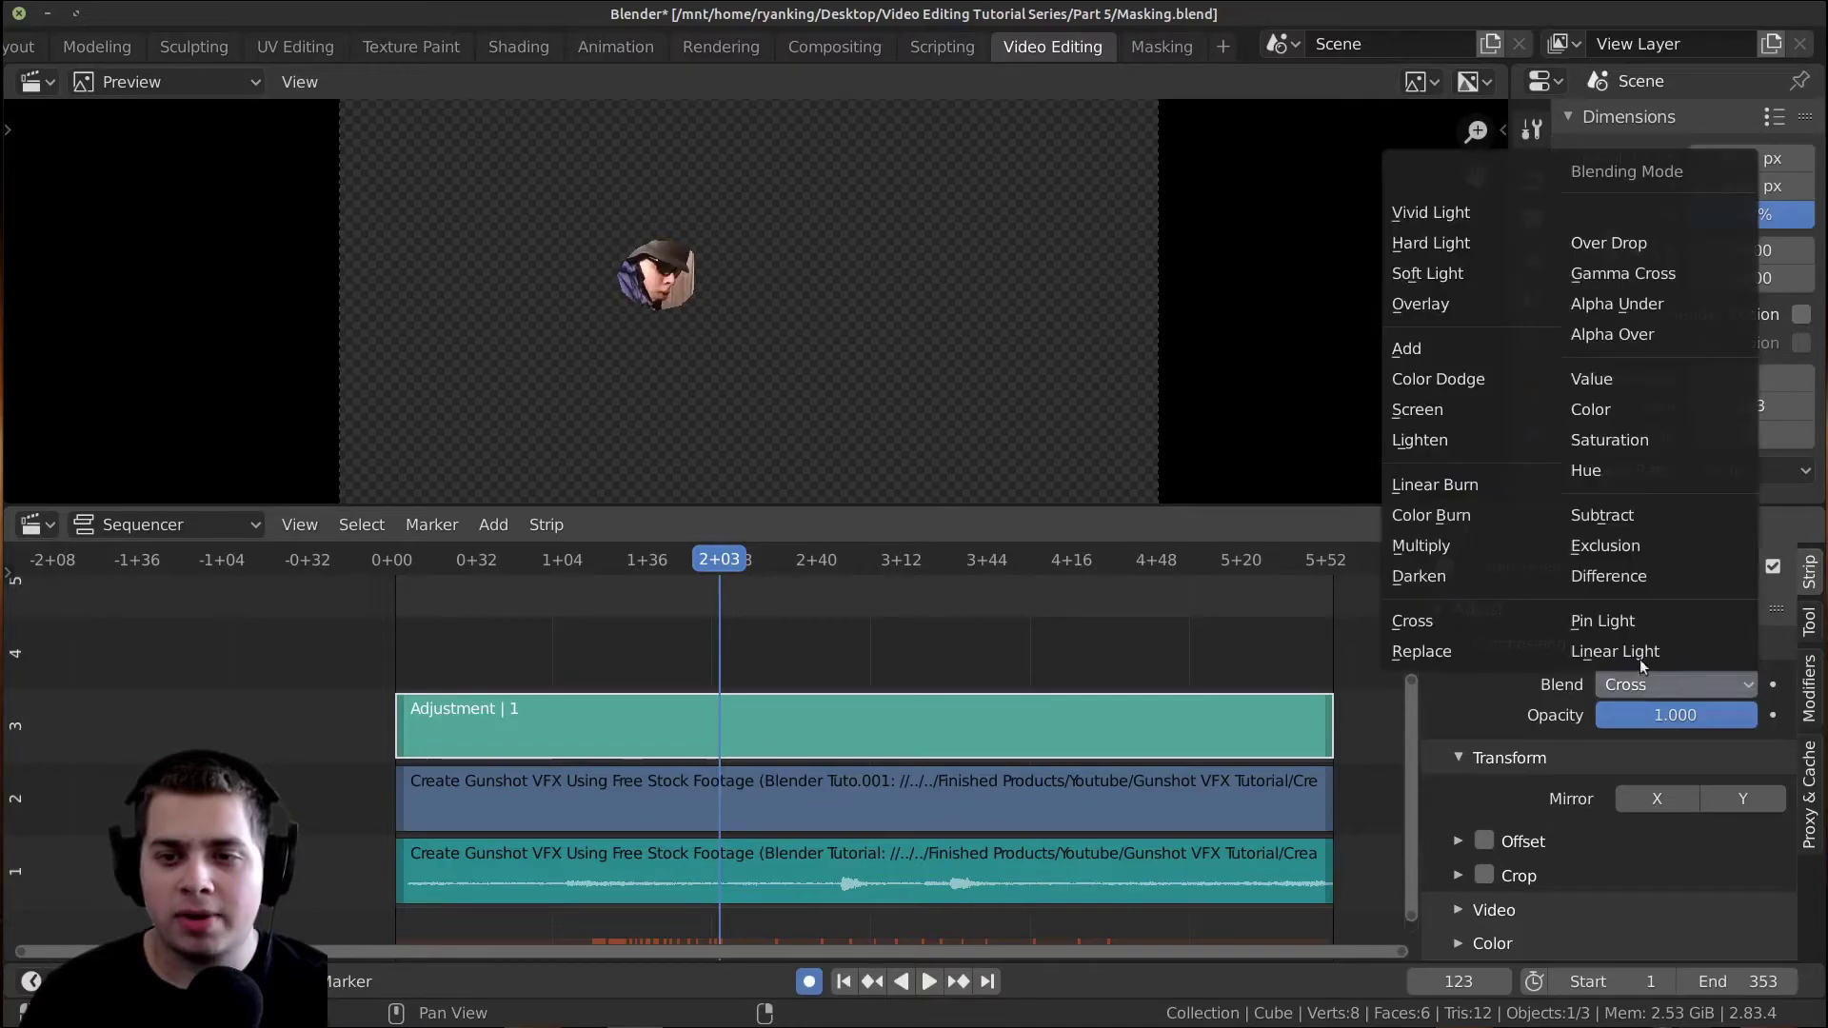
left_click(1624, 334)
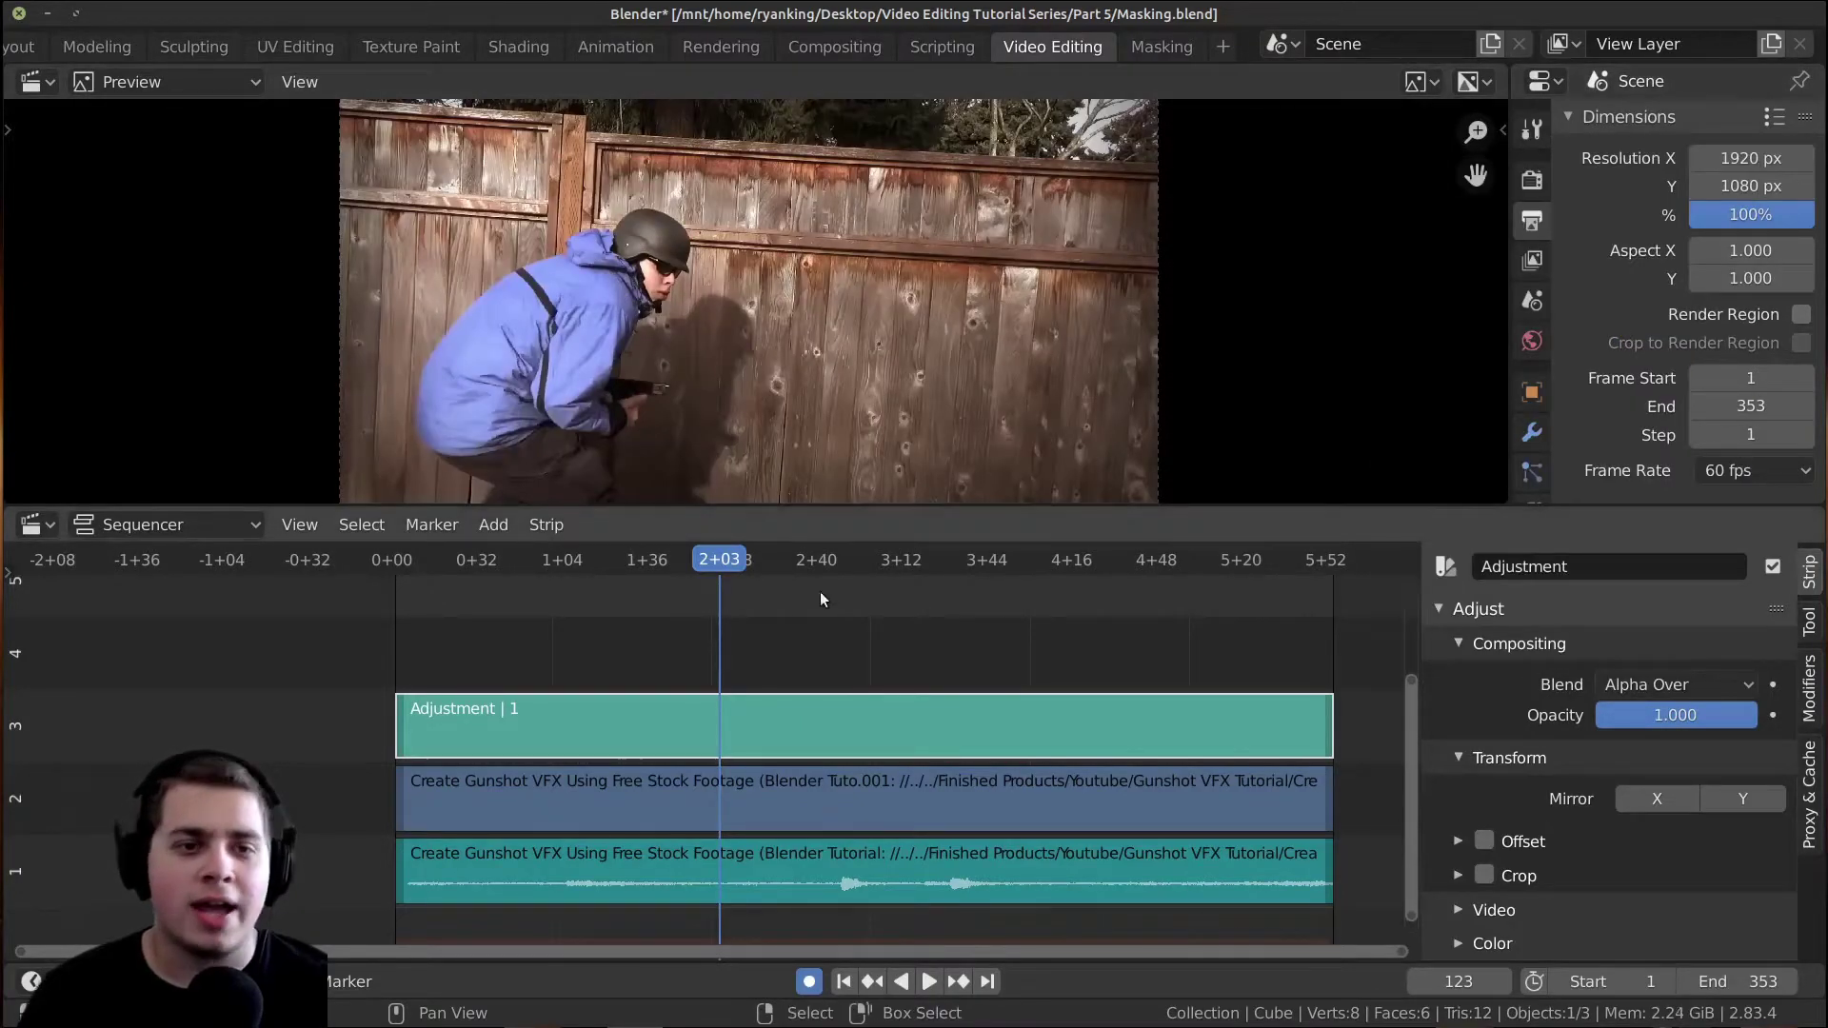
scroll(815, 588, "down", 10, "alt")
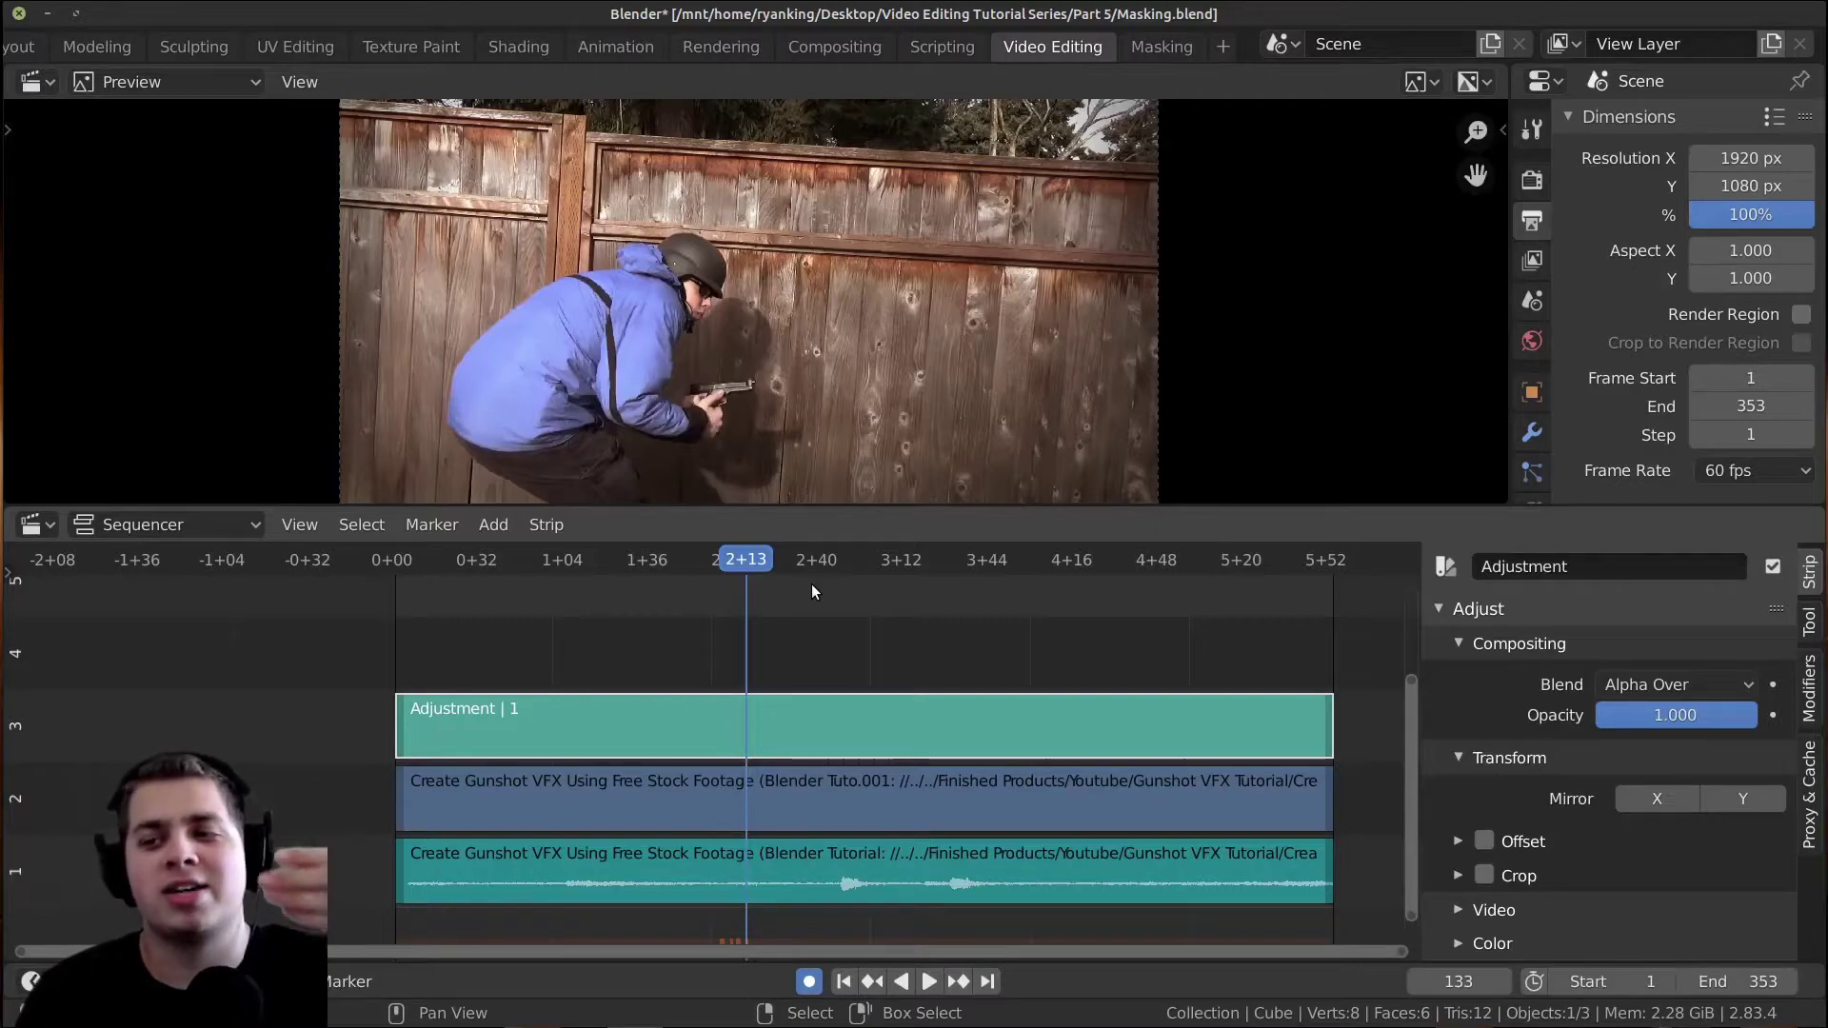
key("space")
key("space")
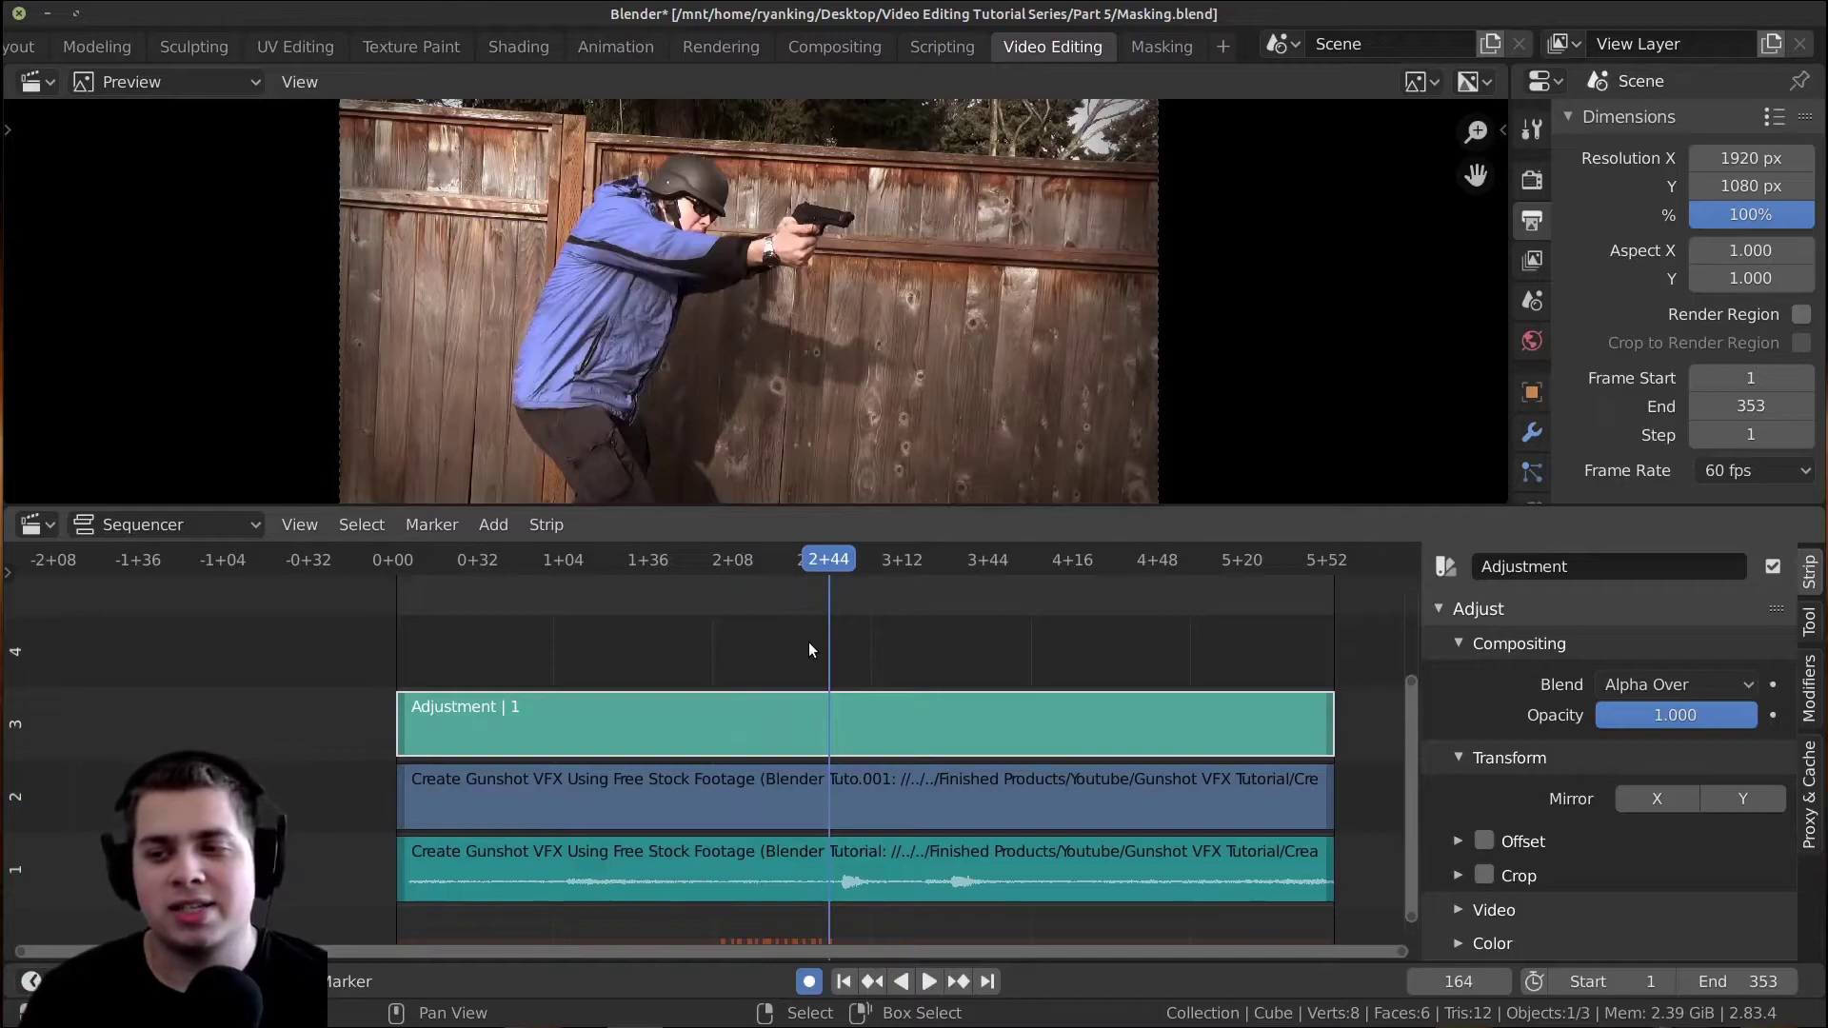
Add a Gaussian Blur effect strip on top of the adjustment strip and set its X and Y size to 30.
scroll(896, 686, "up", 1)
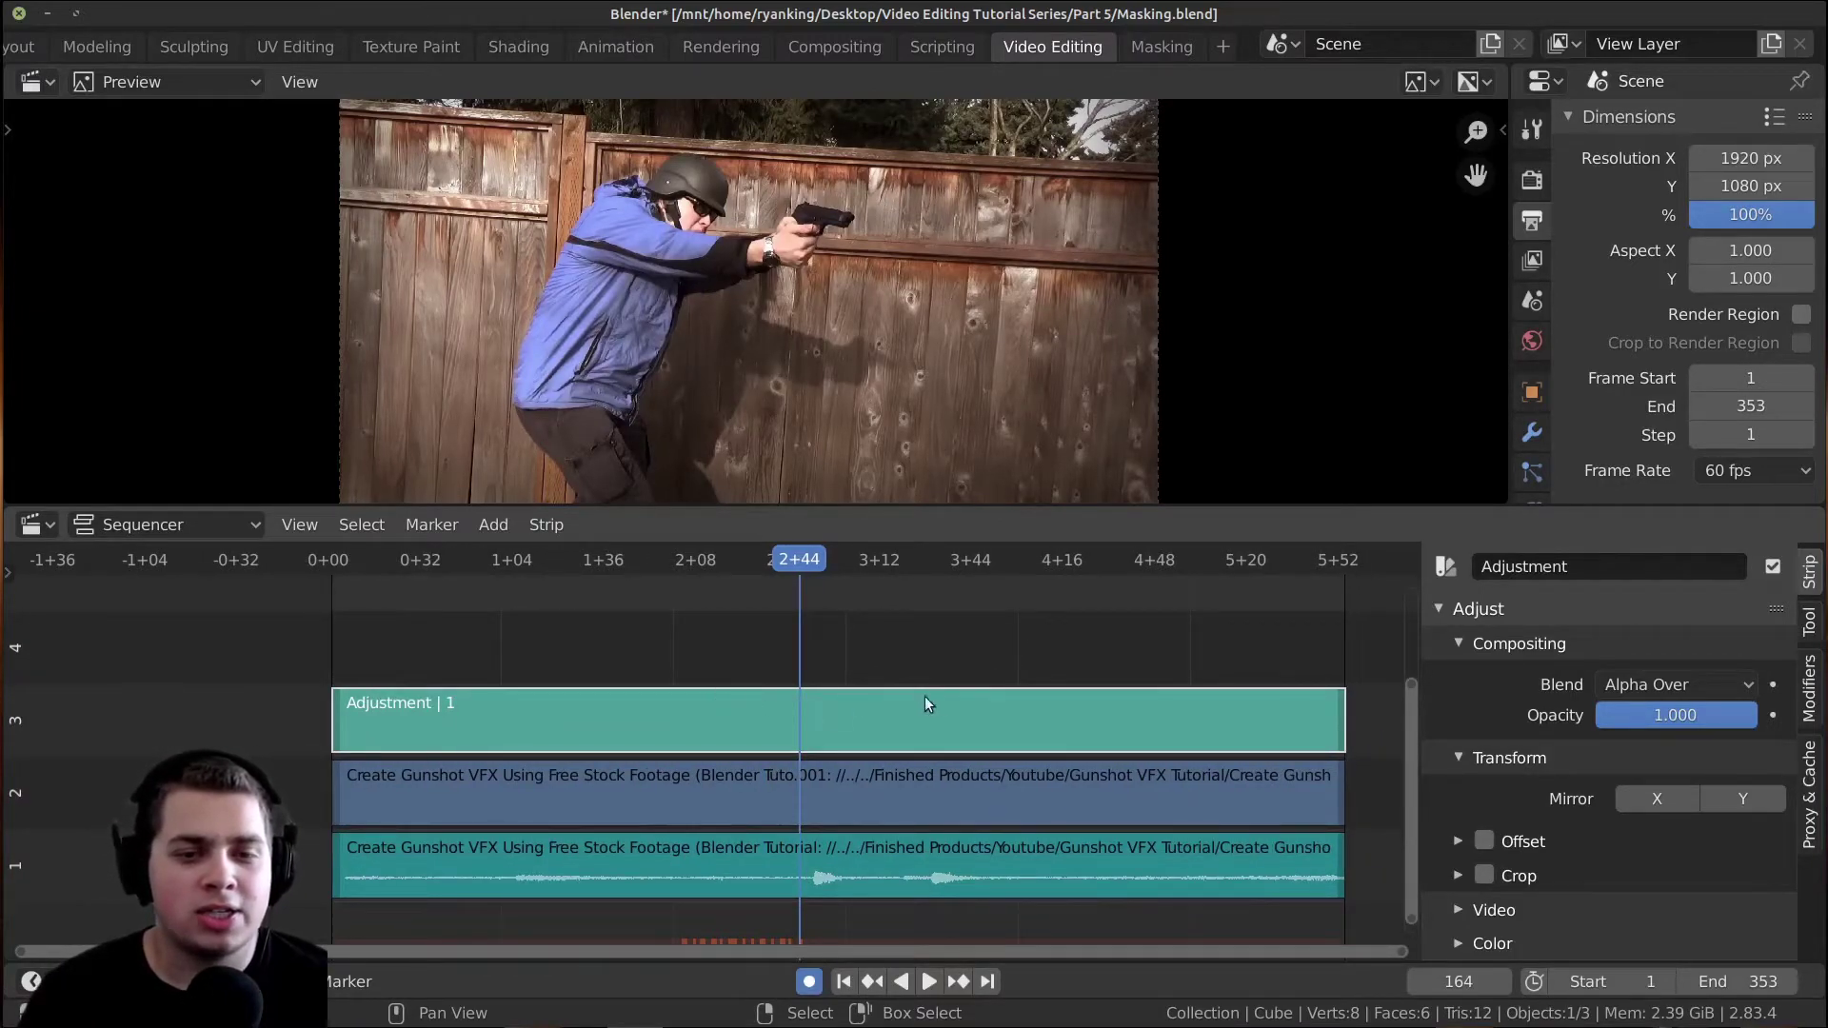
middle_click_drag(771, 686, 752, 728)
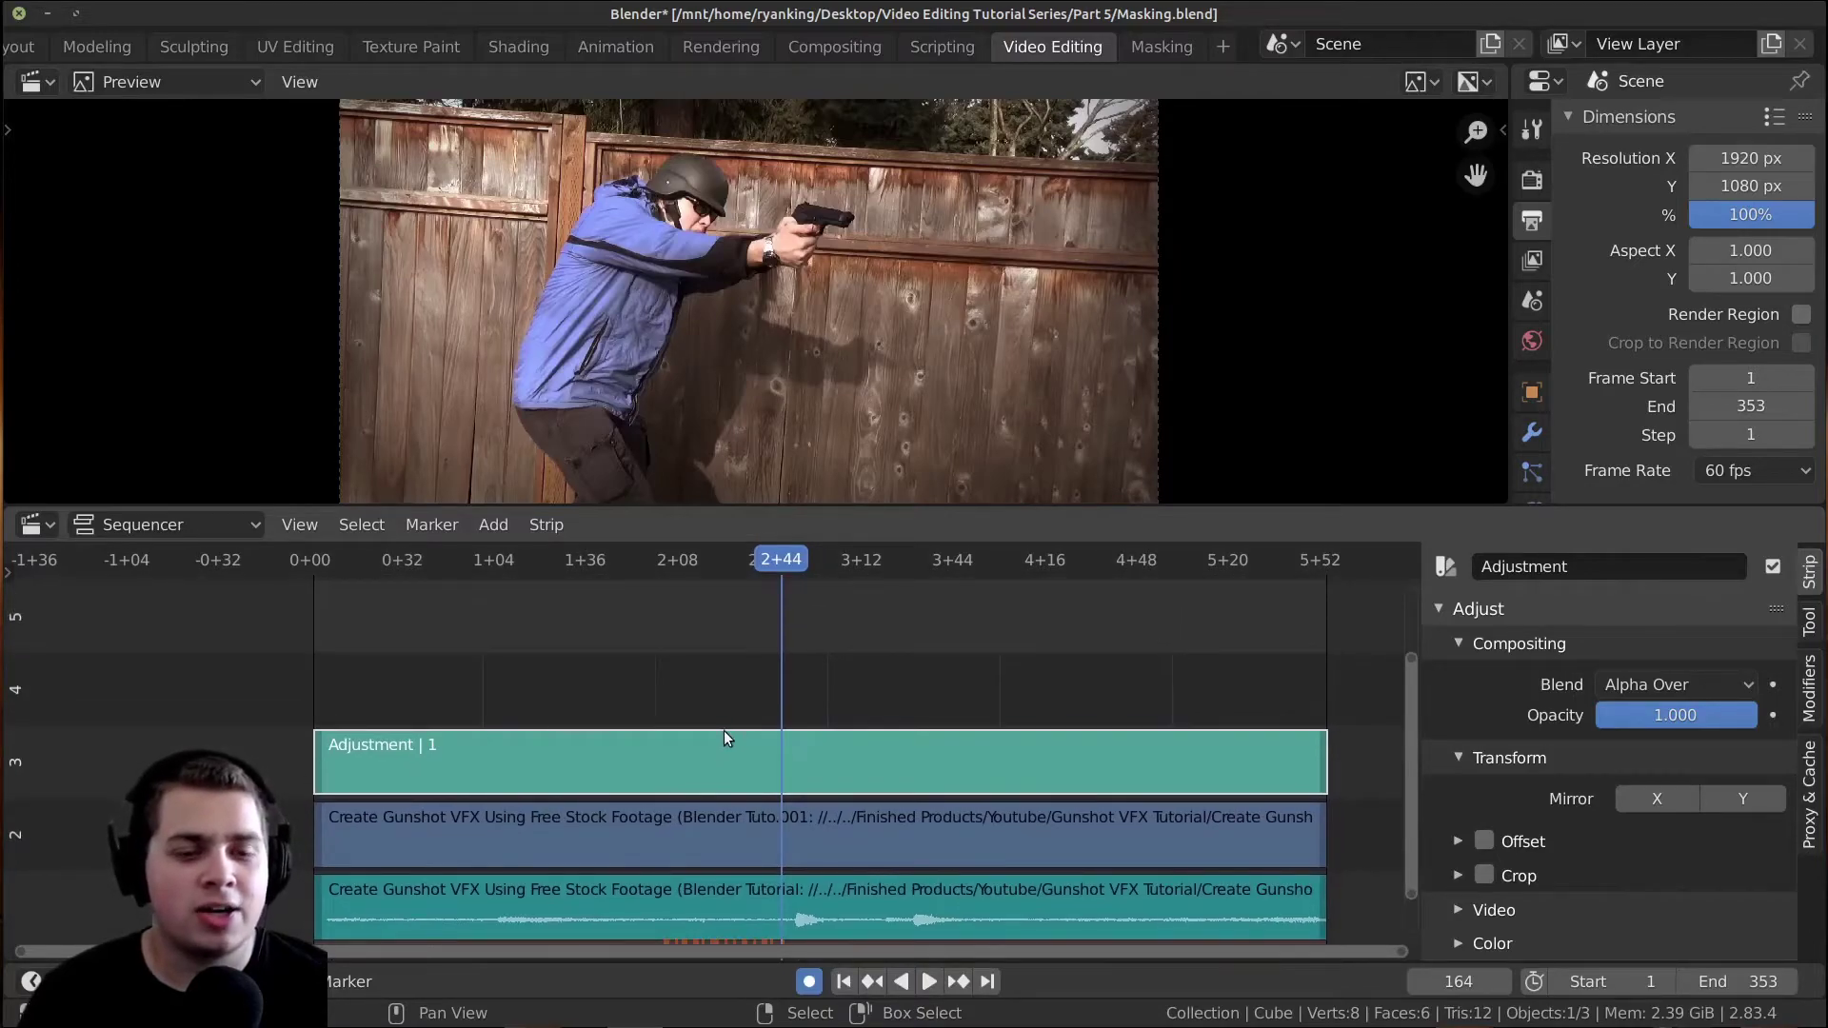
key("shift+a")
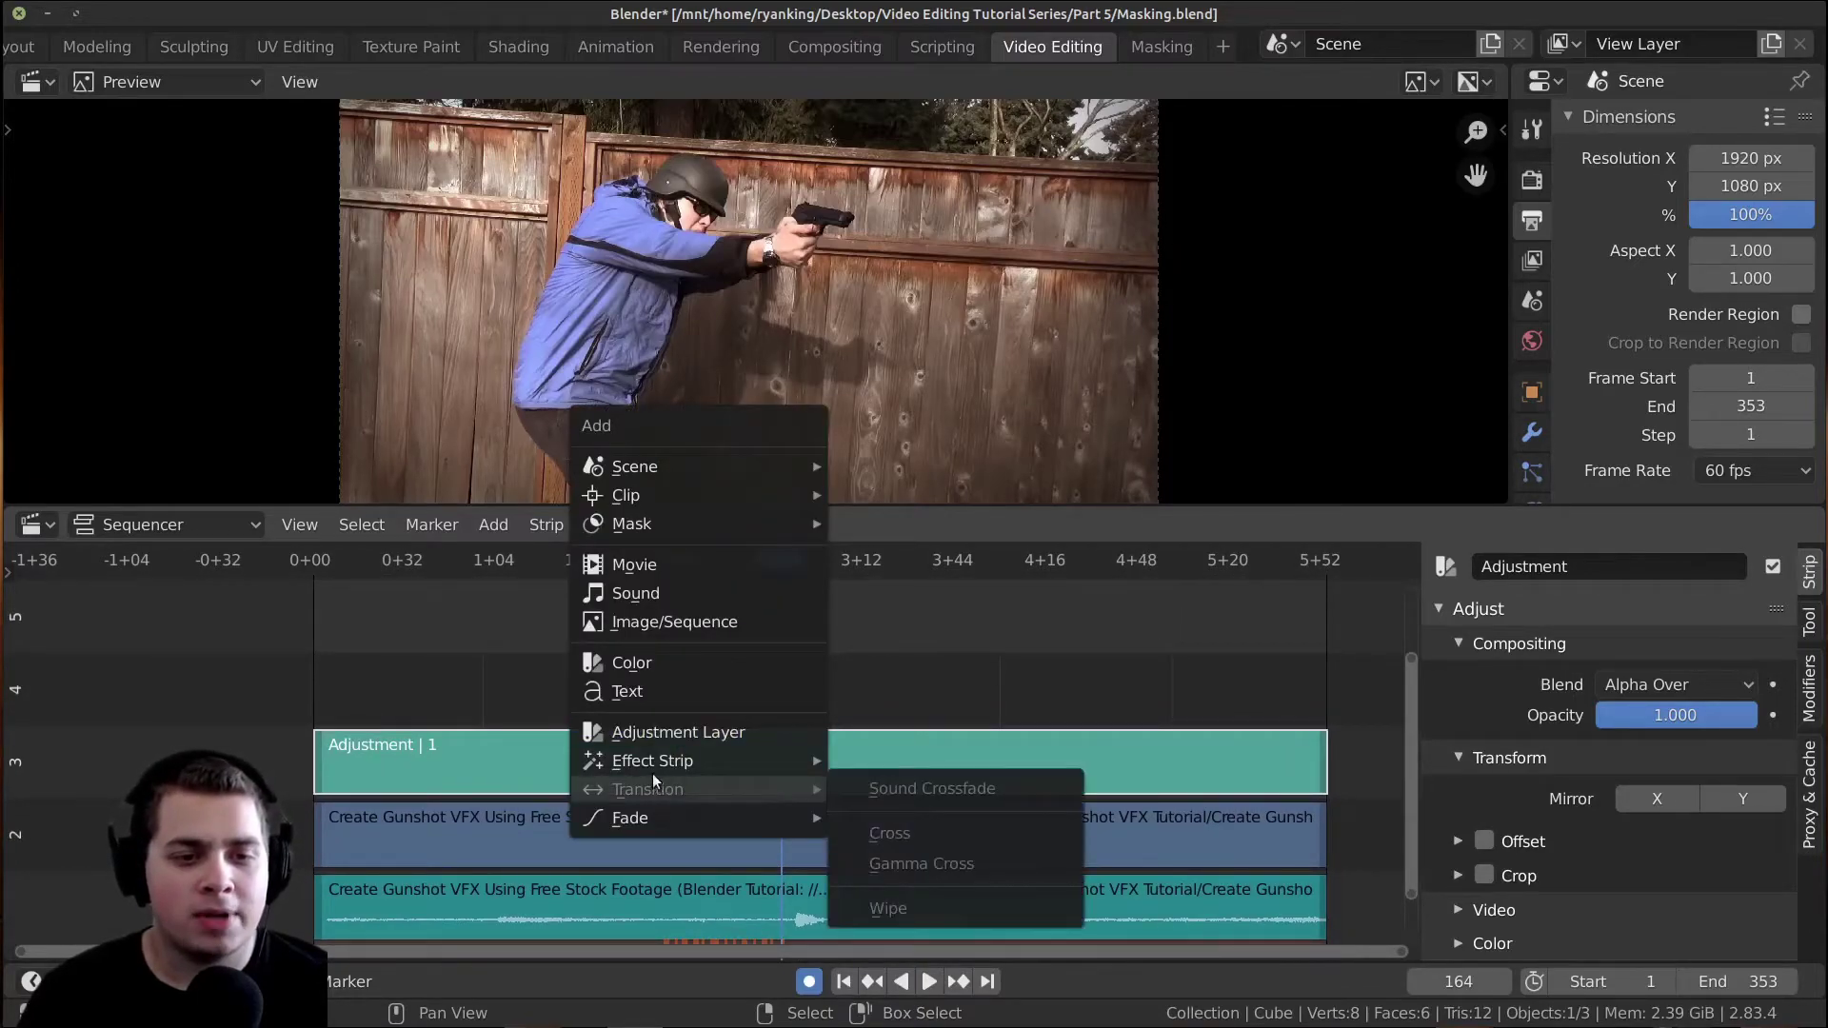
mouse_move(670, 761)
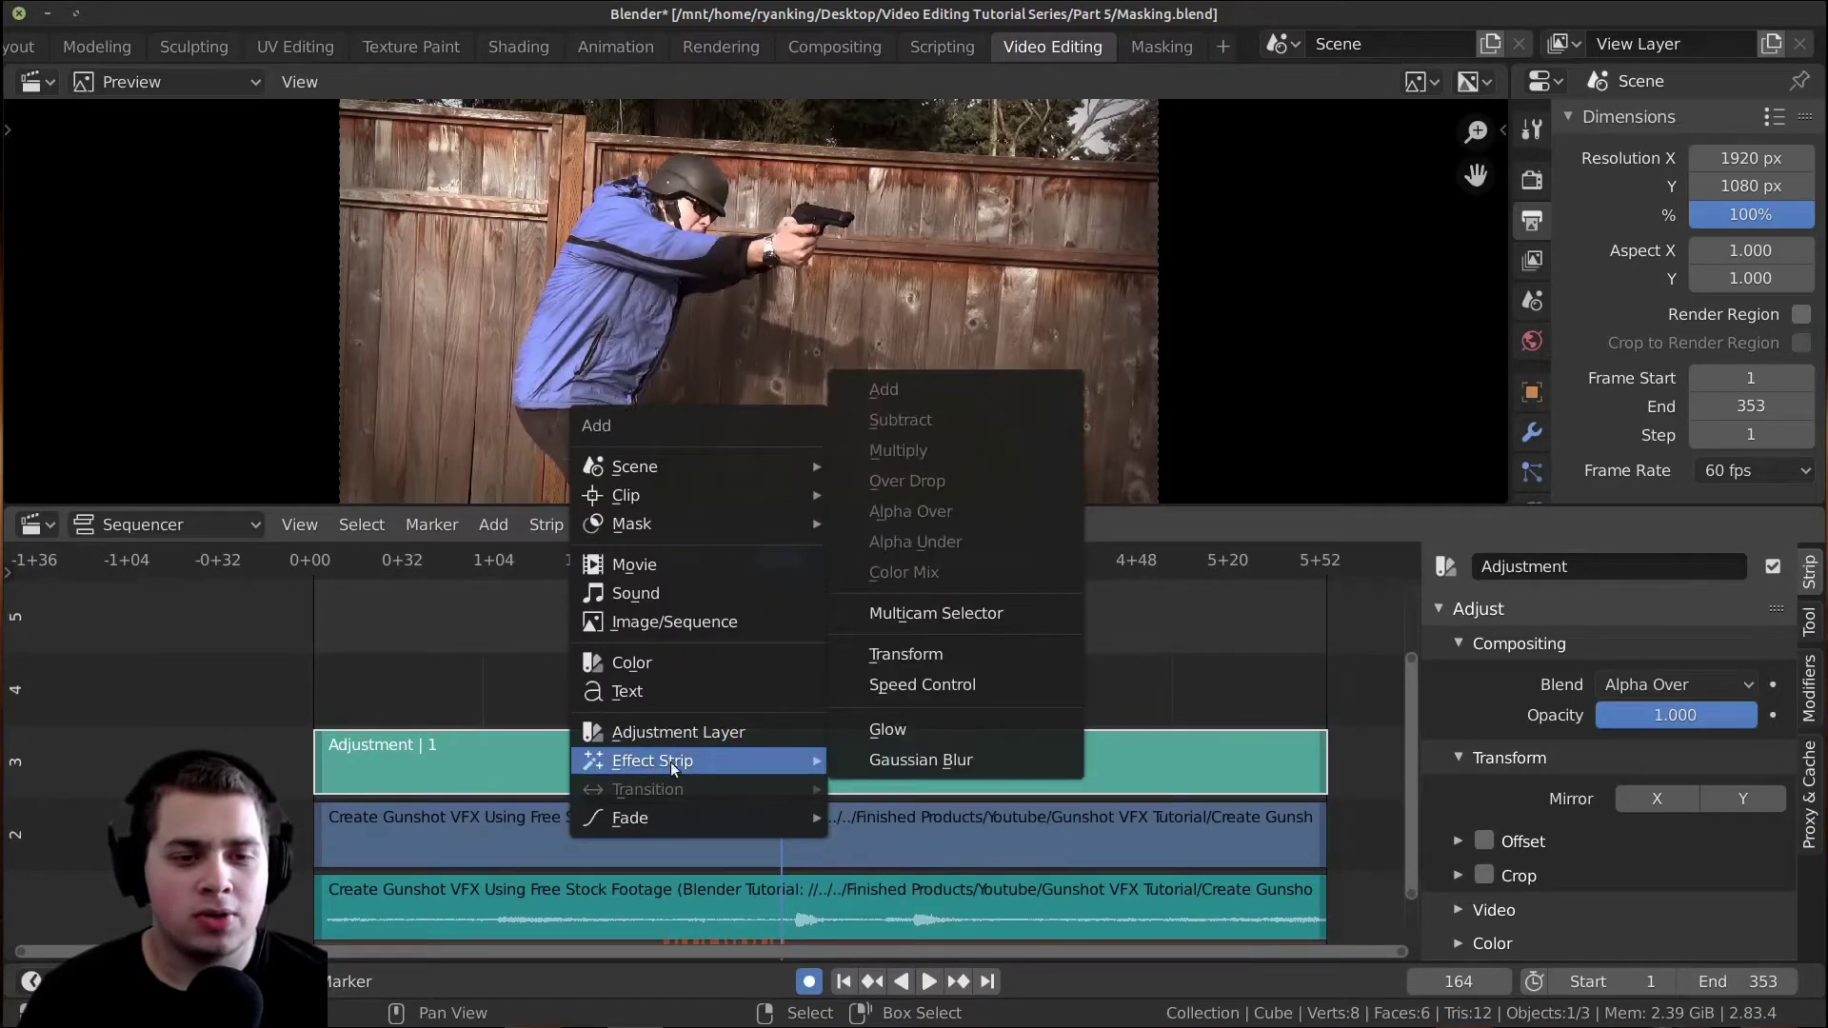
left_click(932, 758)
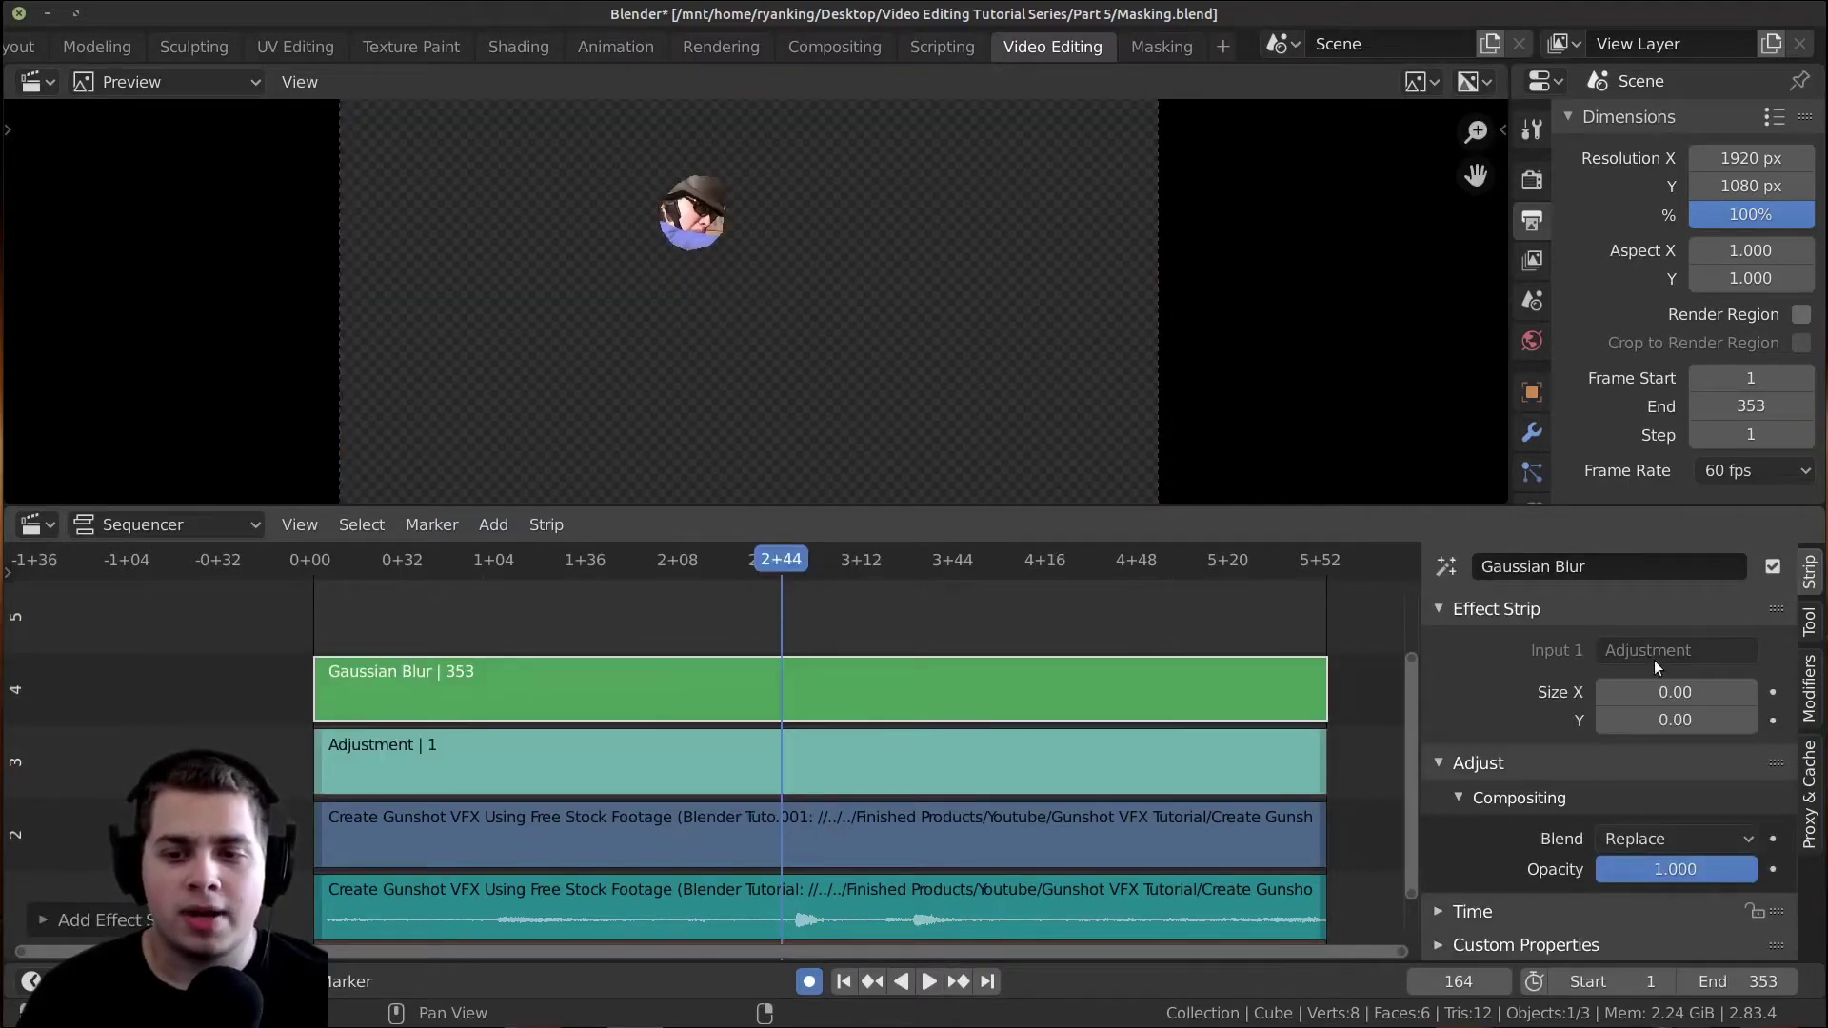
left_click(1663, 690)
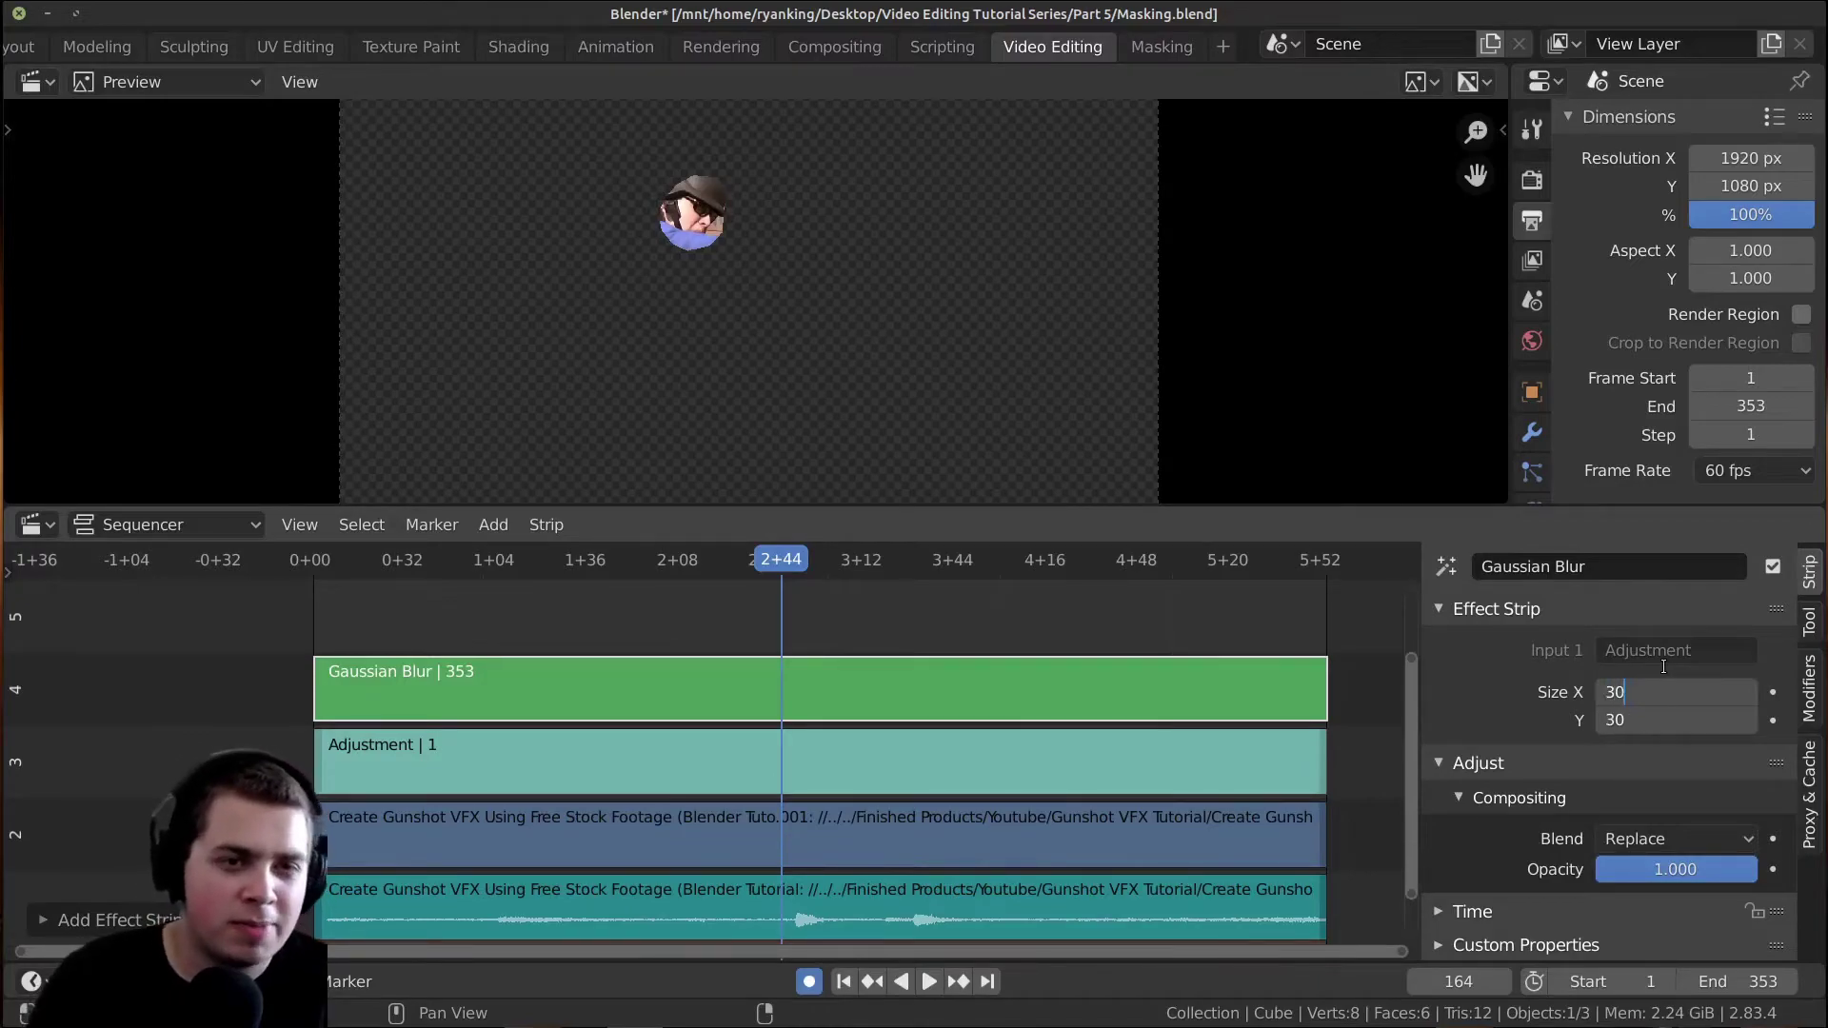
type("30")
key("Return")
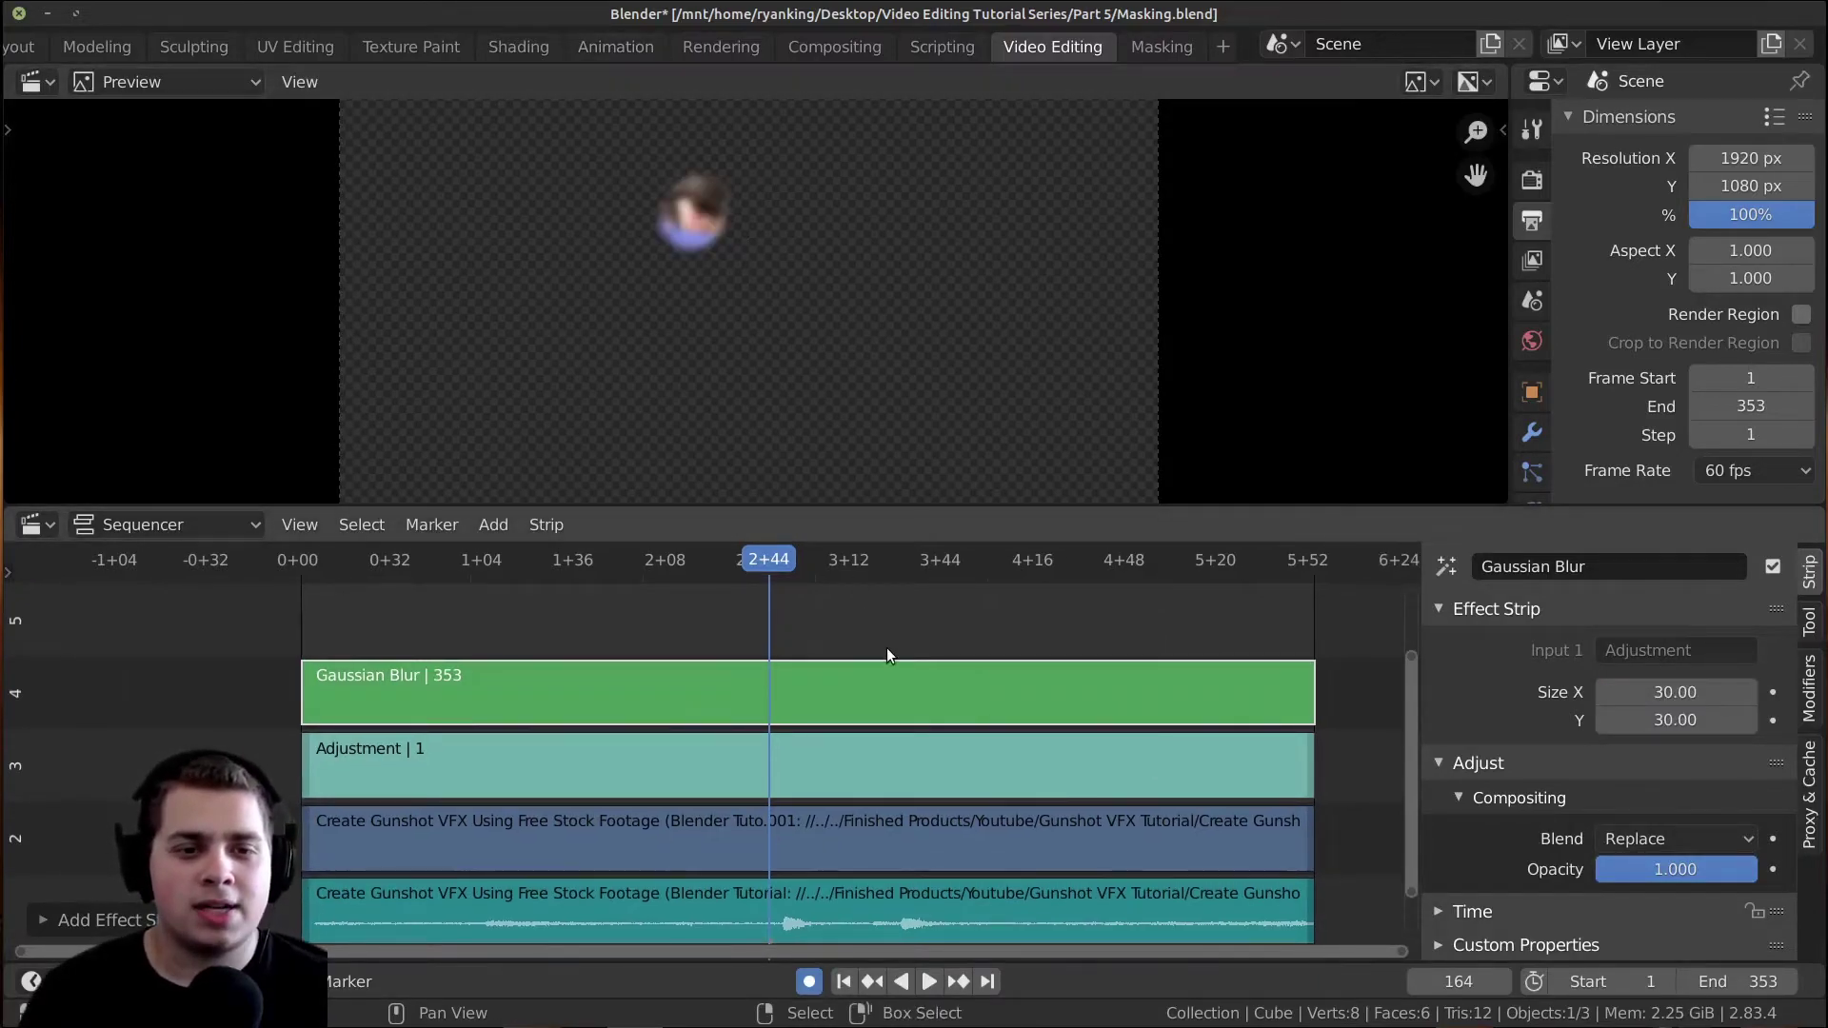
Set the Gaussian Blur strip's blend mode to Alpha Over and play the footage to check the blurred face.
middle_click_drag(887, 655, 883, 659)
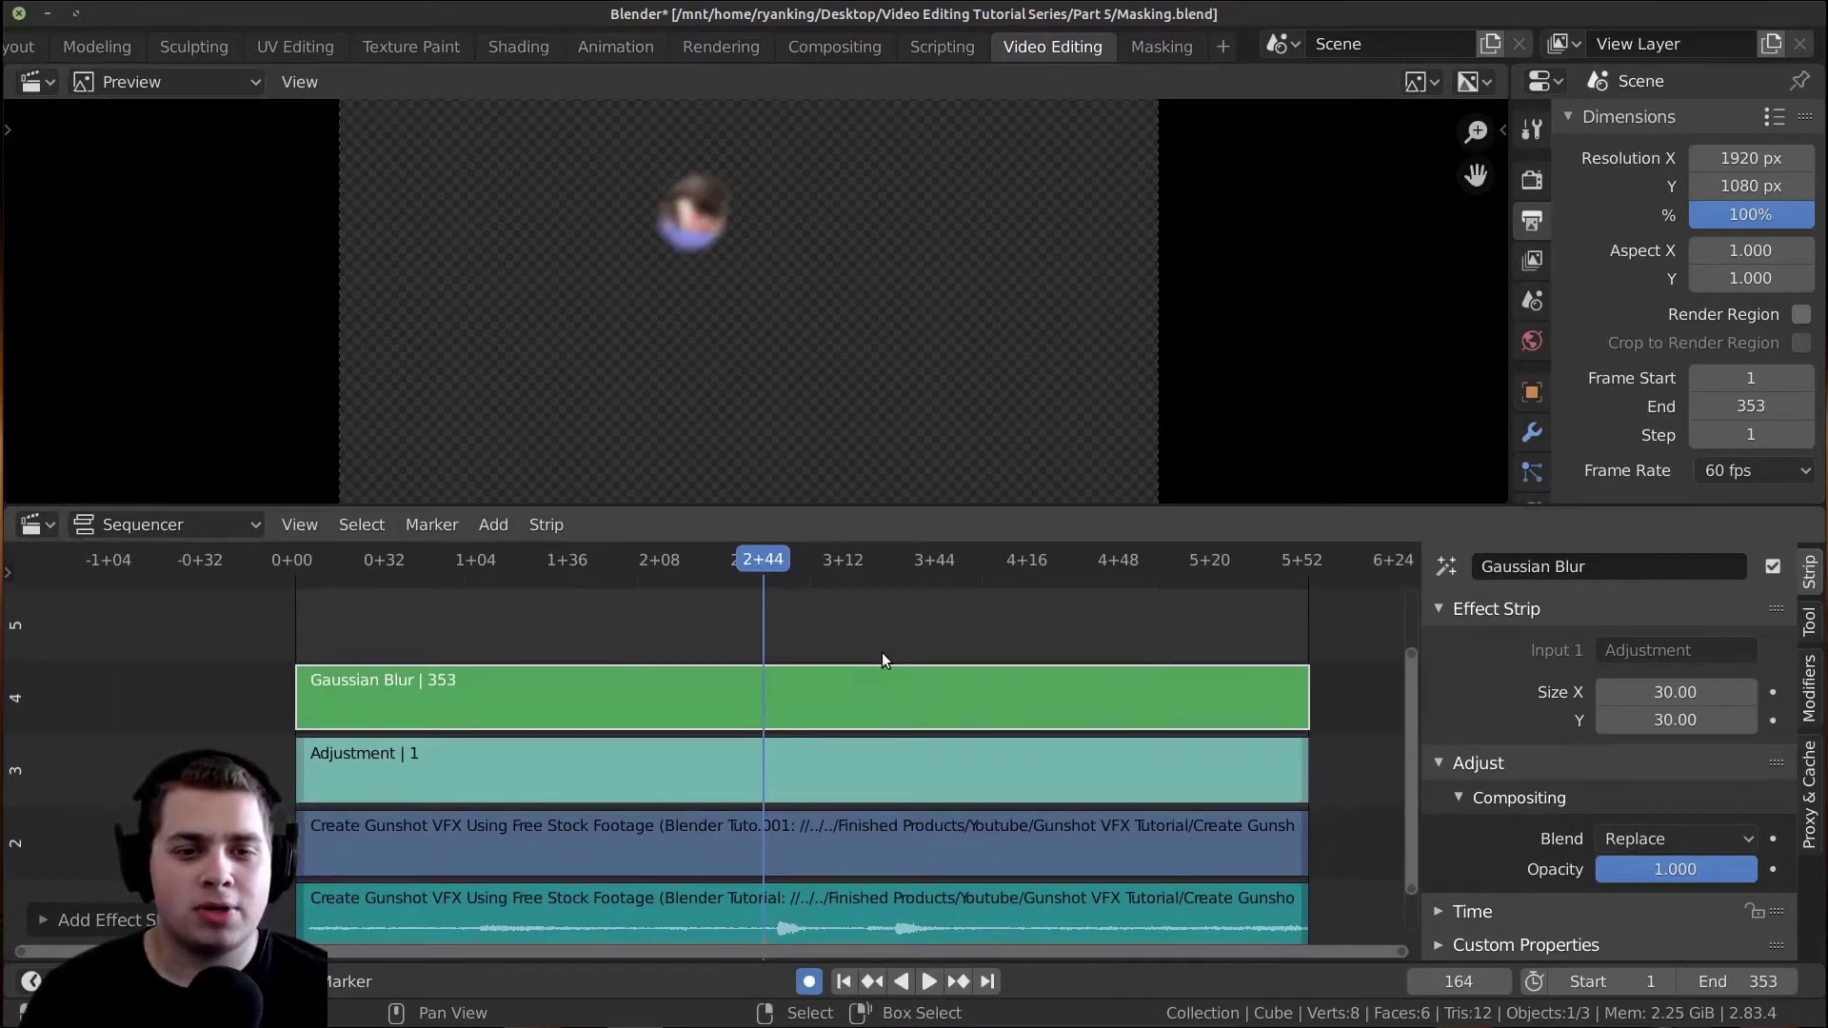
left_click(1657, 840)
left_click(1609, 488)
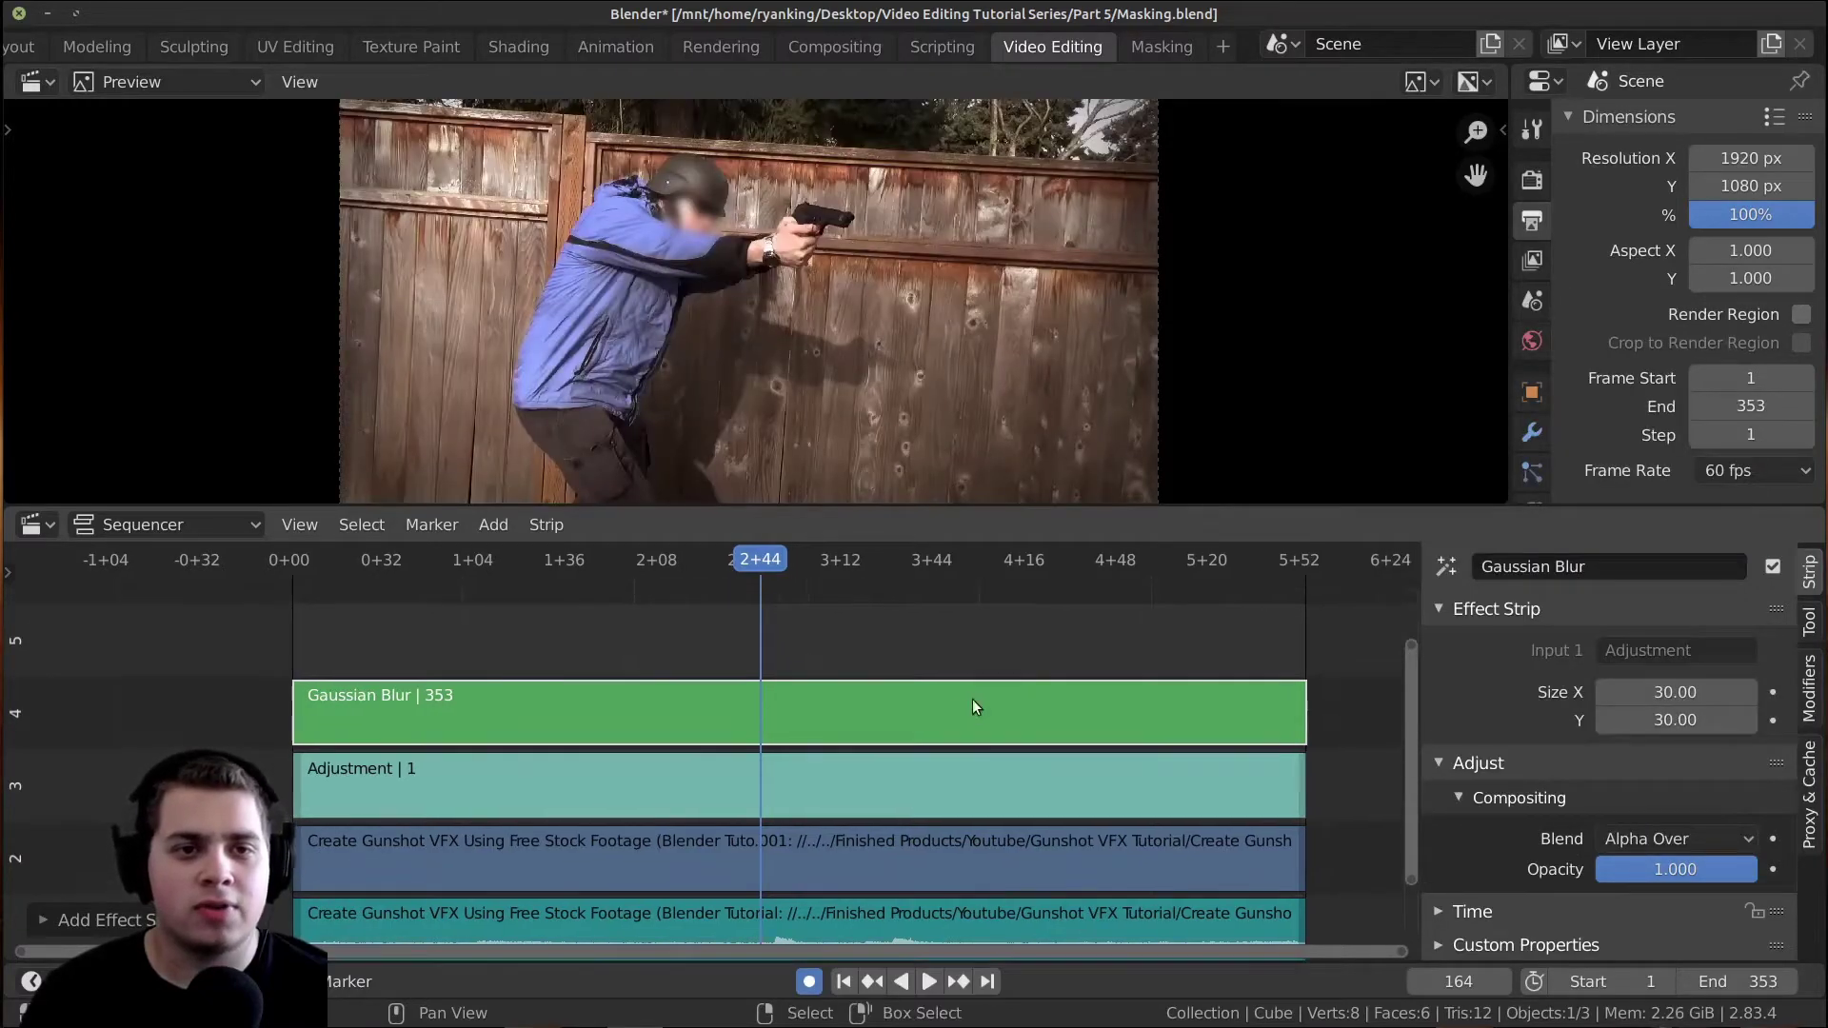
key("space")
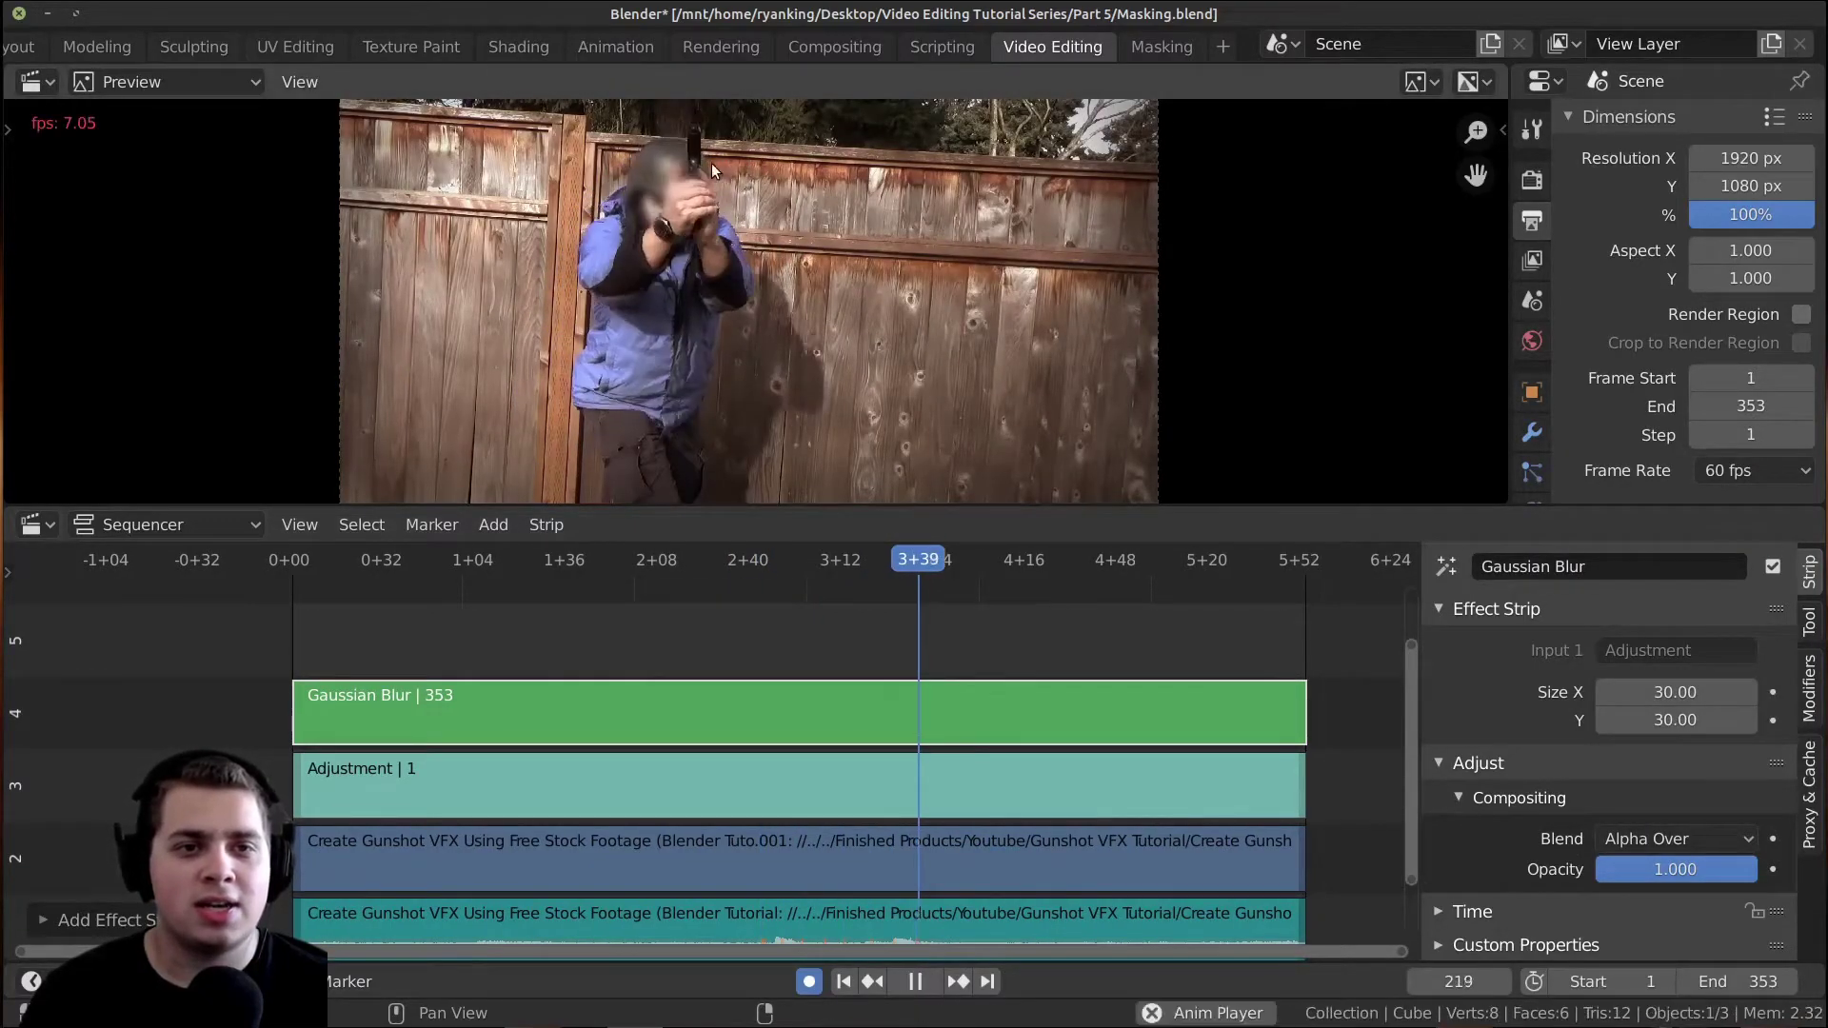
key("space")
left_click(938, 634)
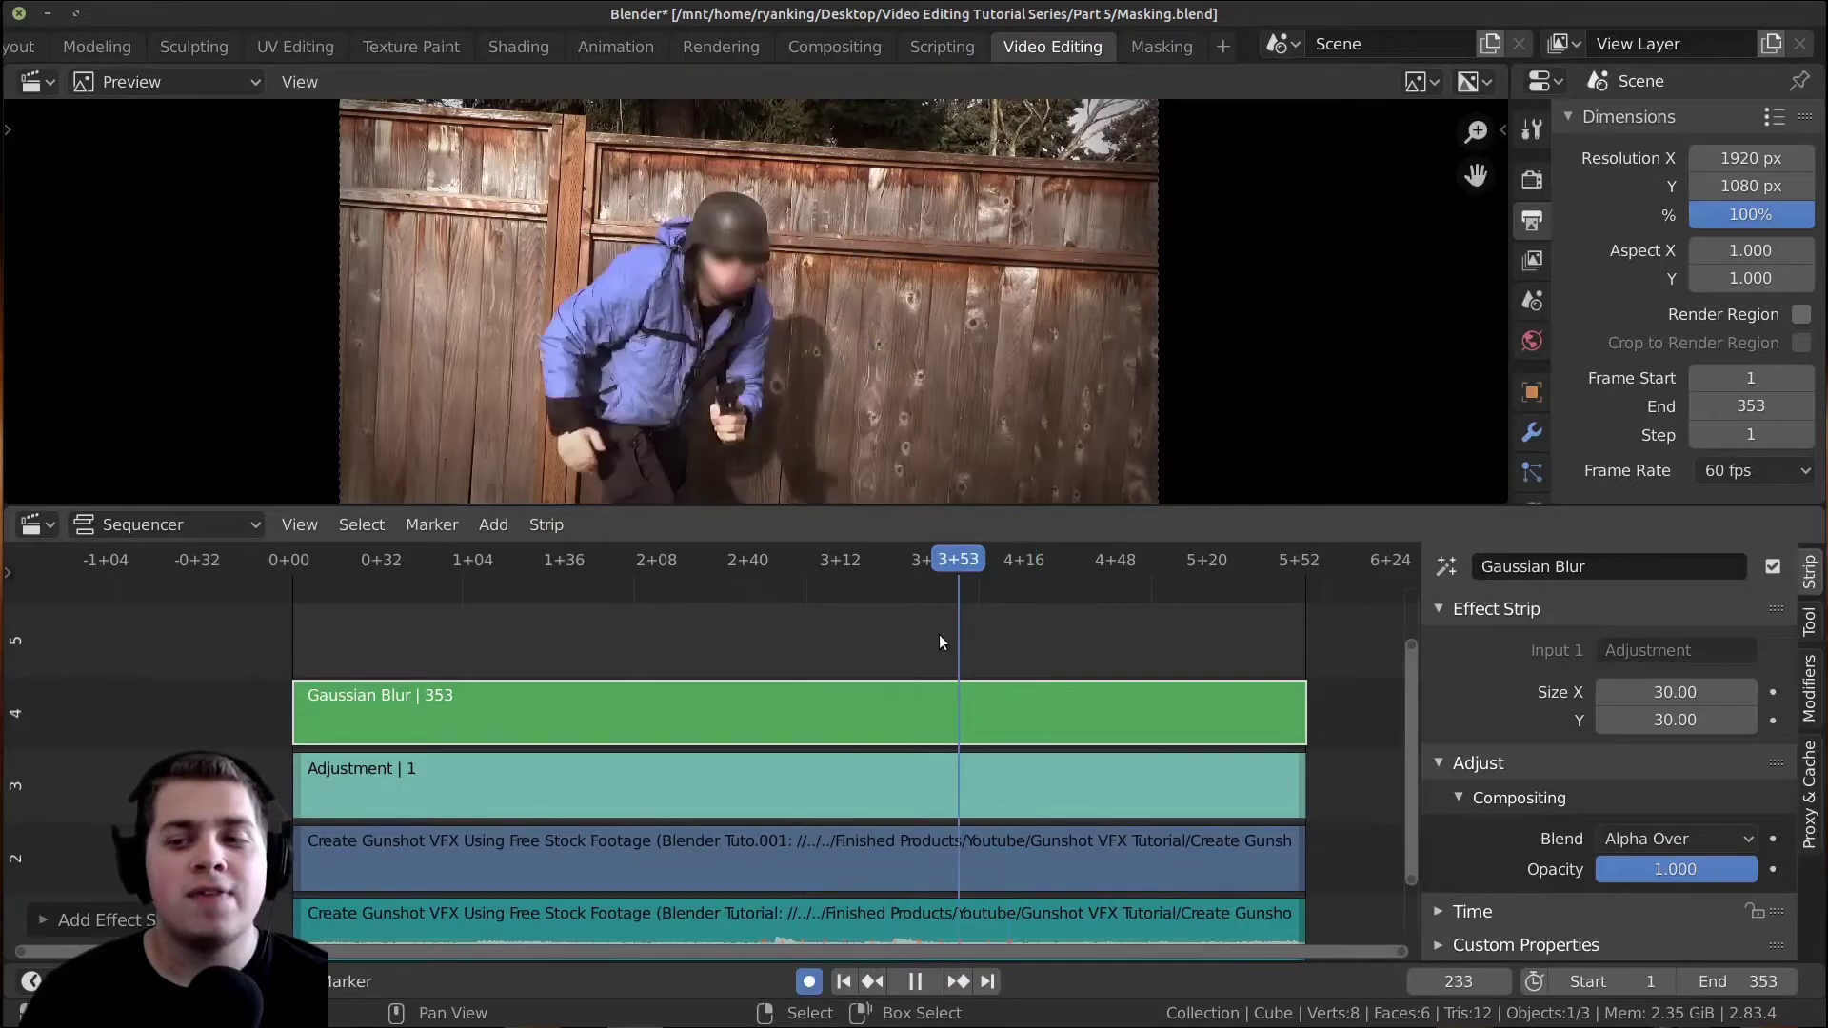
Try an X and Y size of 60 on the Gaussian Blur strip and inspect the face up close.
left_click(1657, 696)
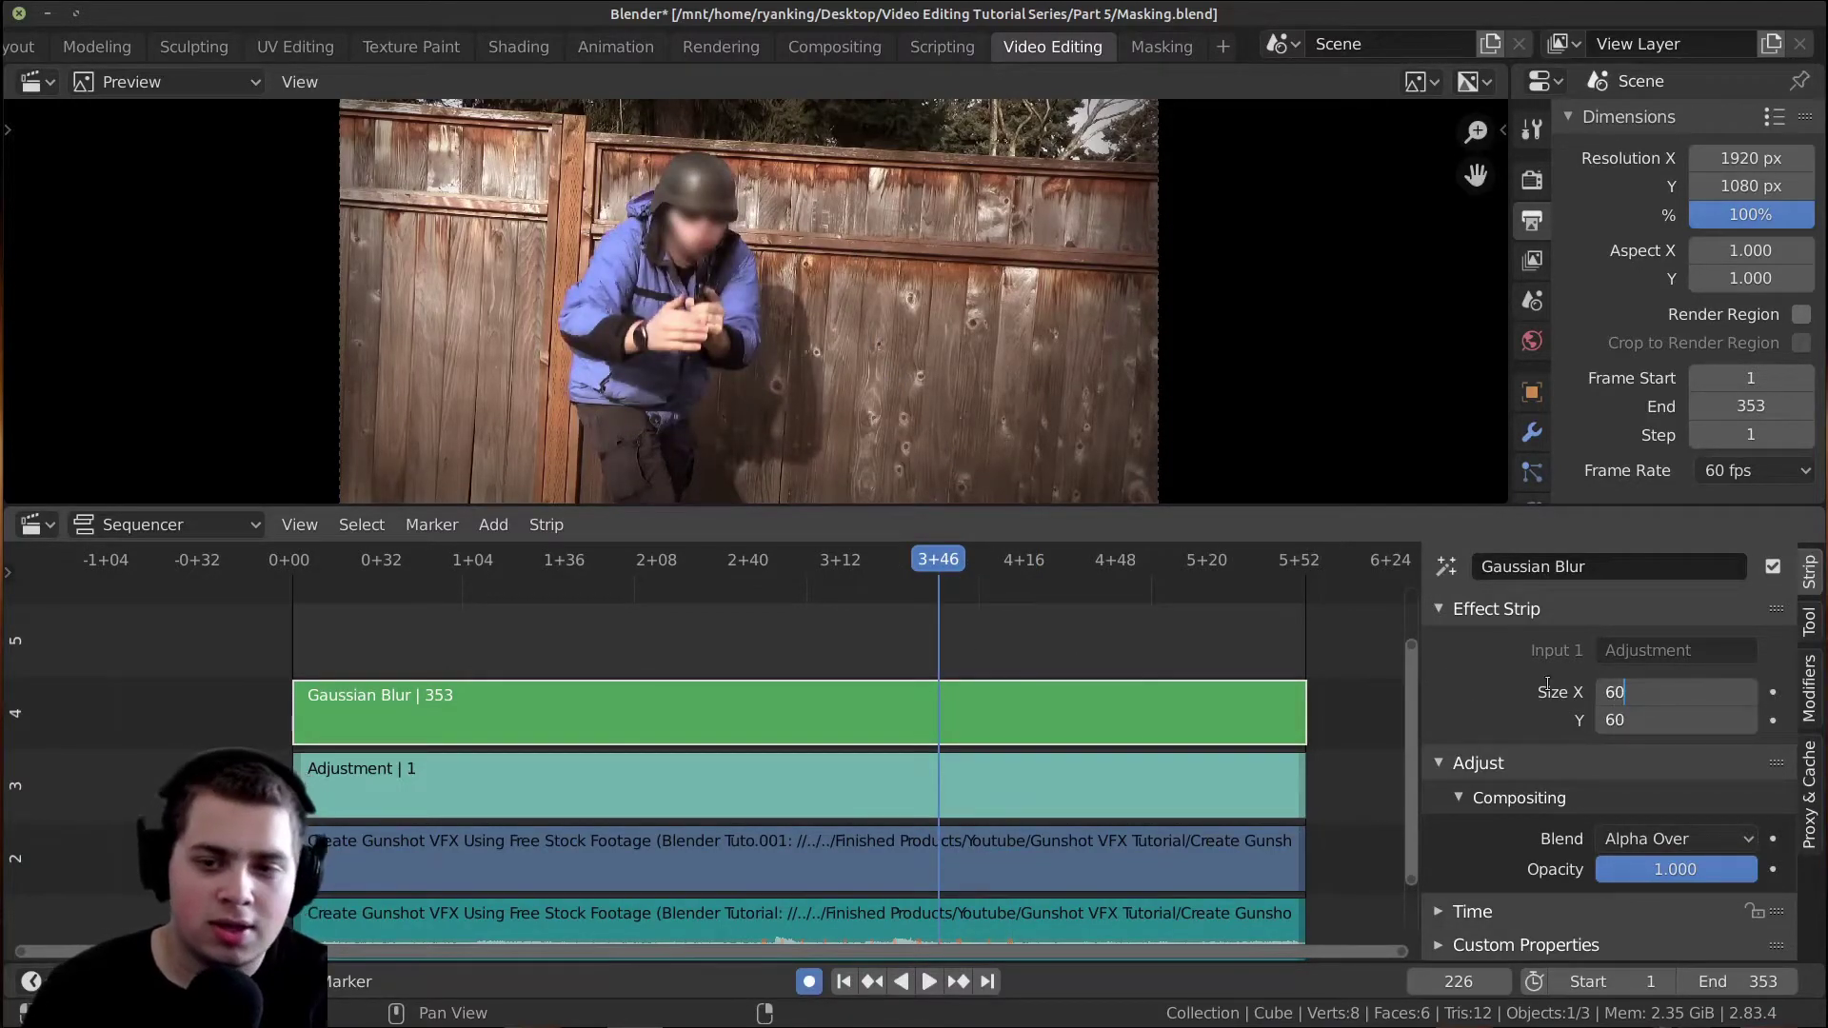
key("Return")
scroll(894, 310, "up", 6)
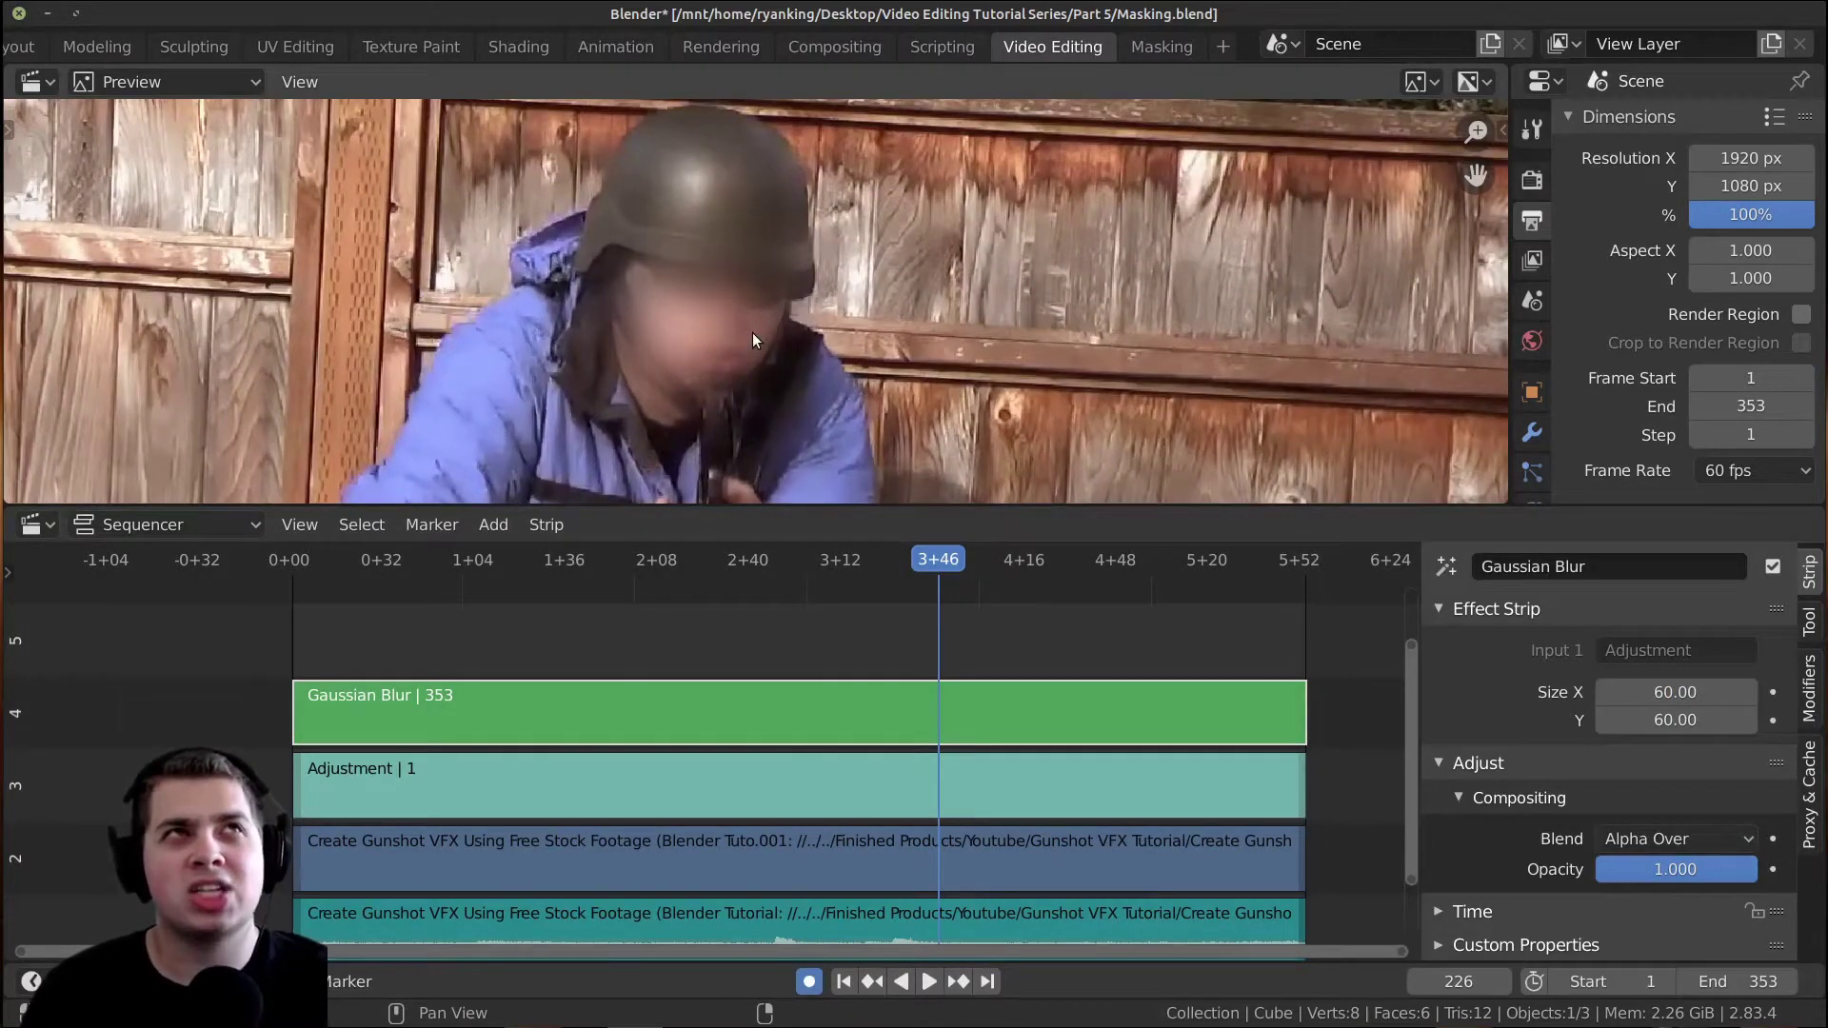
scroll(752, 333, "up", 2)
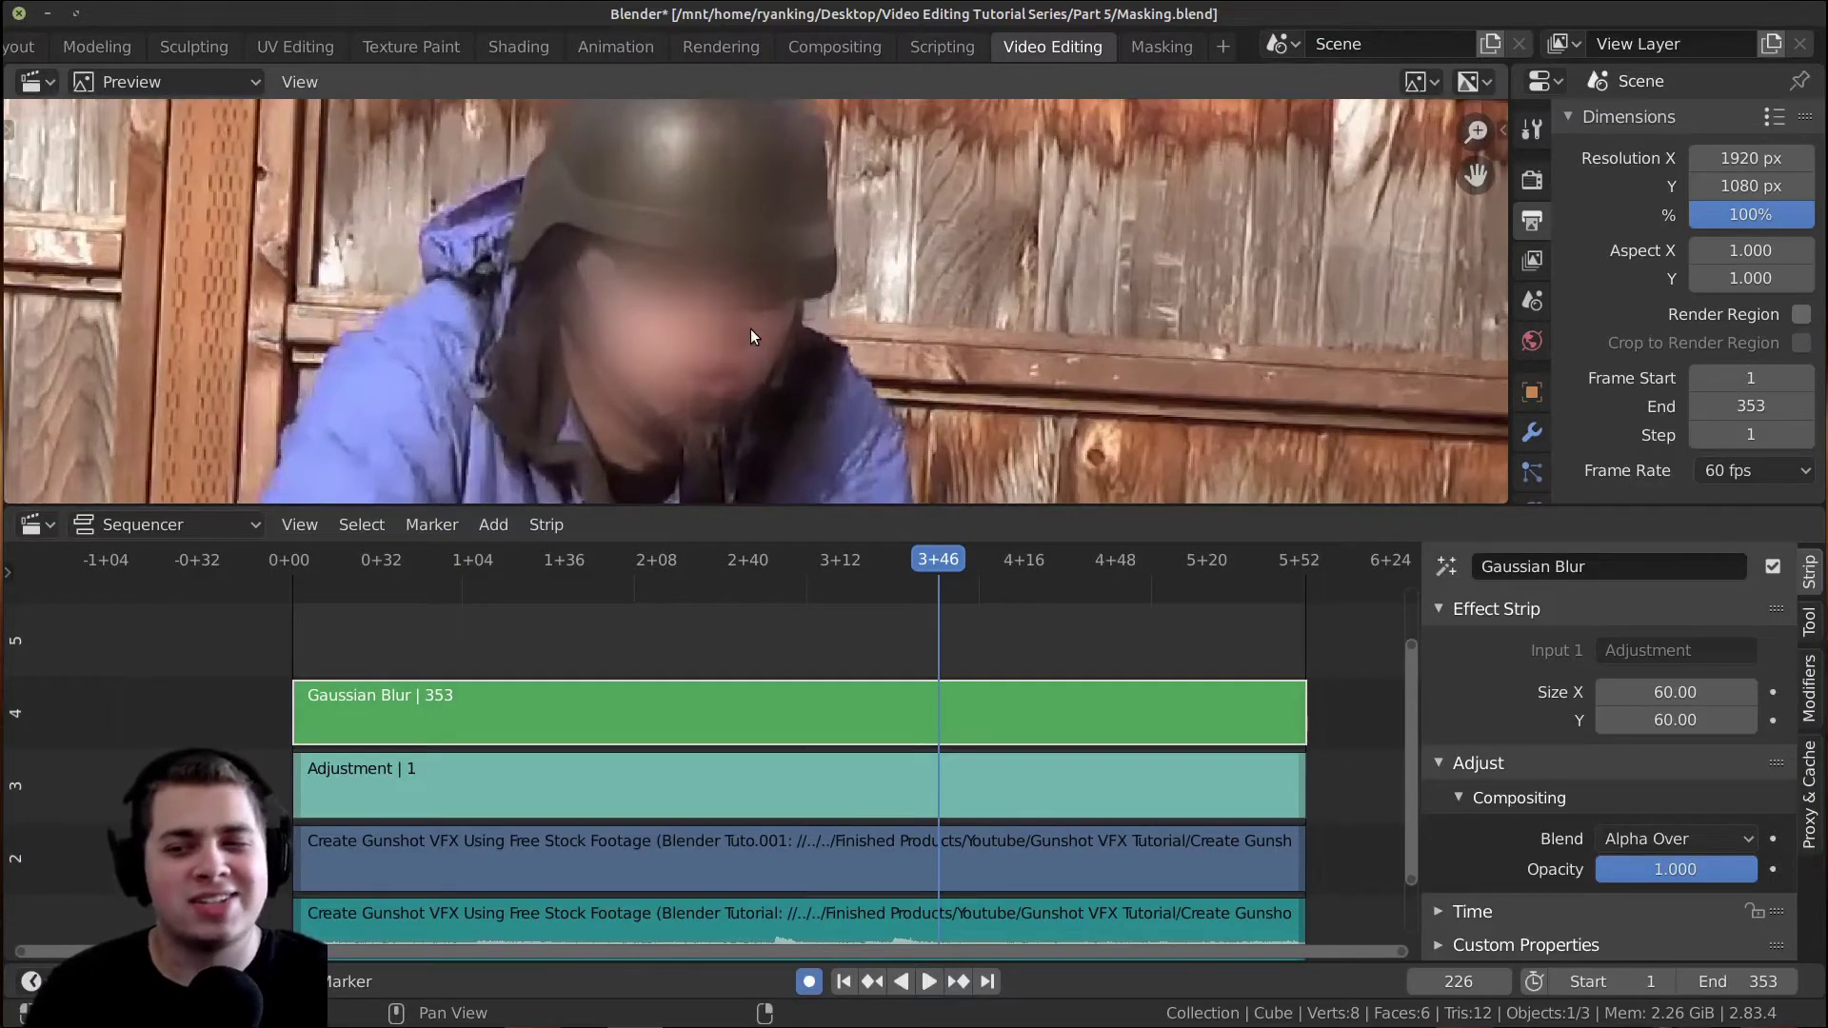
scroll(750, 329, "up", 2)
key("Home")
middle_click_drag(787, 192, 772, 170)
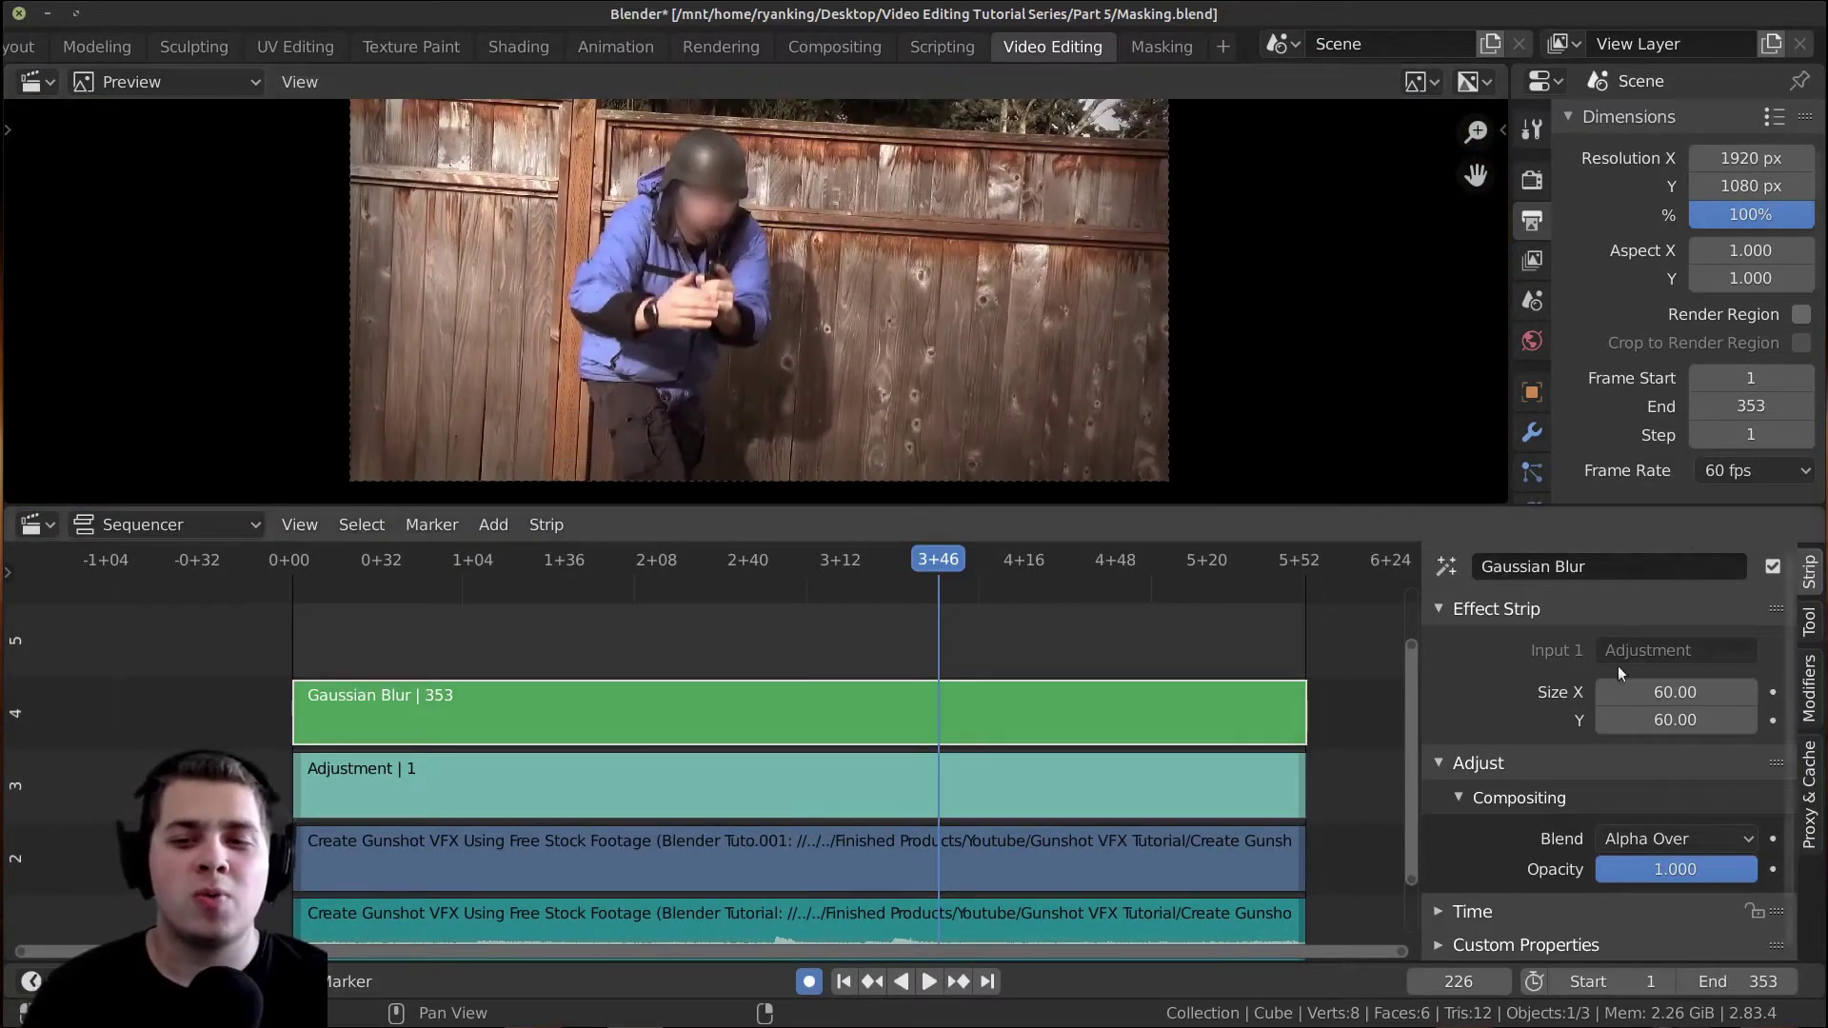
Return the Gaussian Blur strip's X and Y size to 30.
left_click(1663, 693)
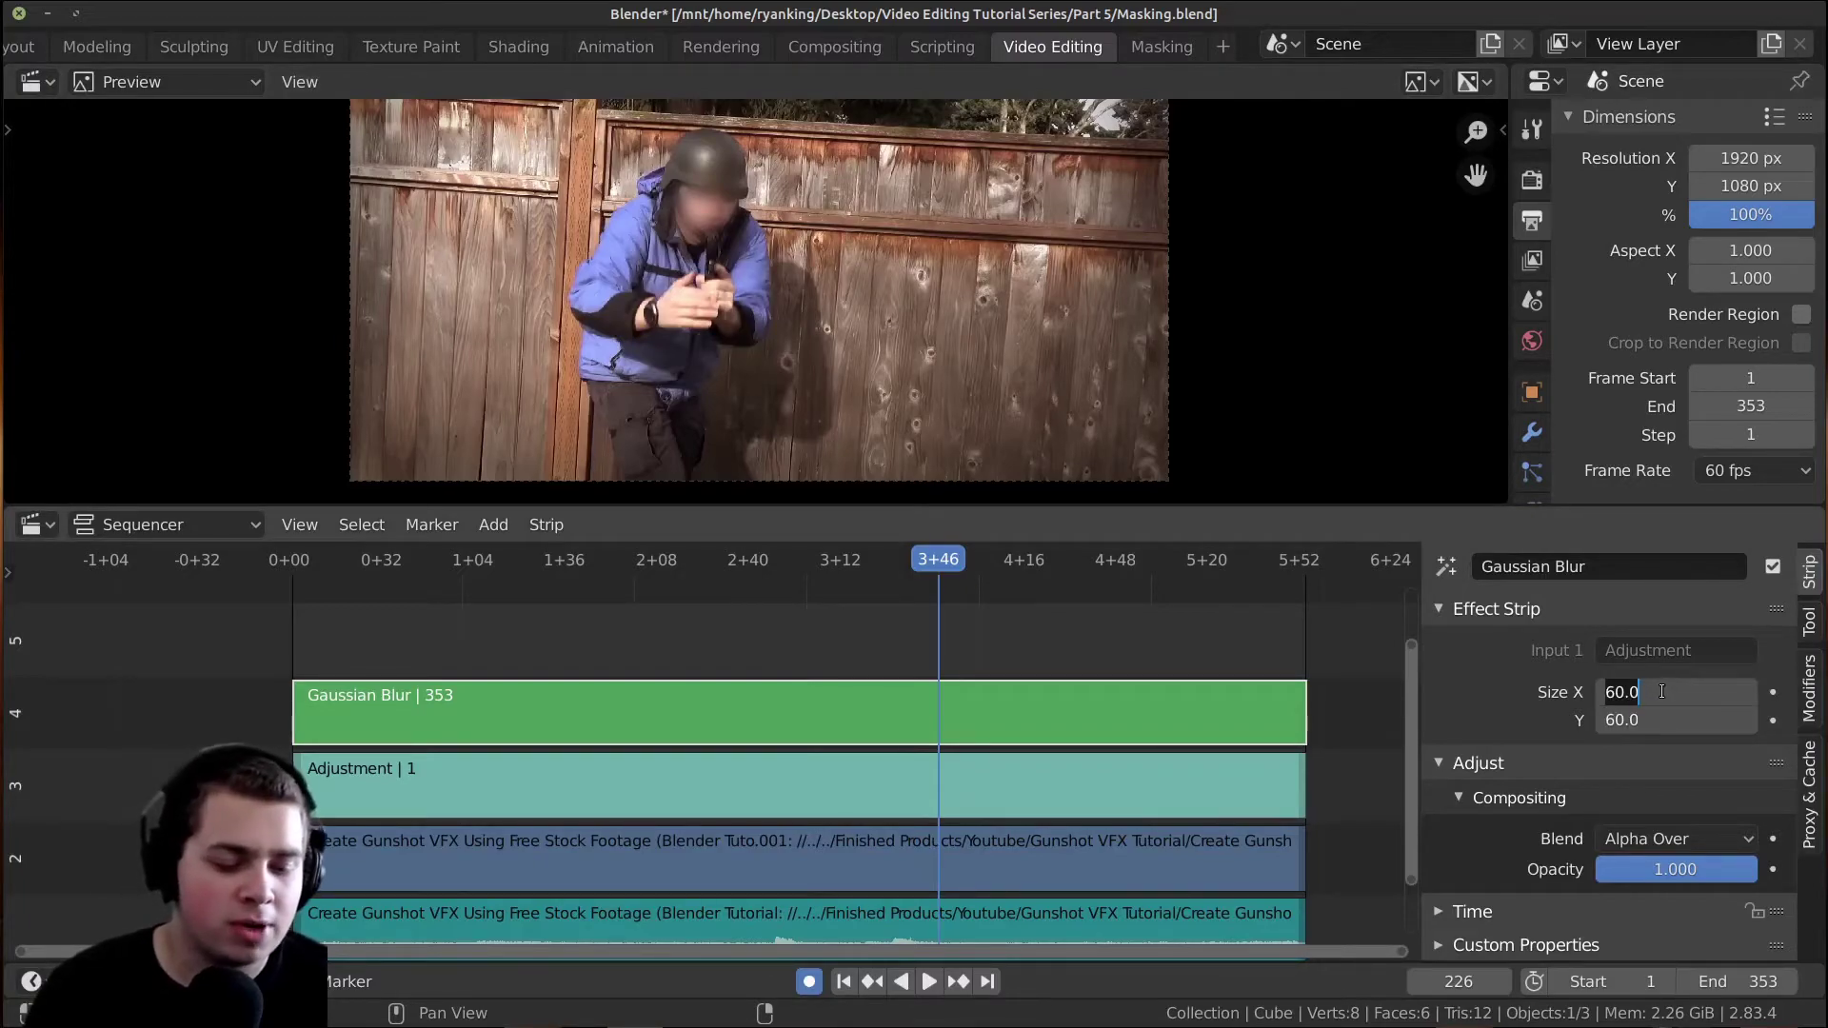
type("30")
key("Return")
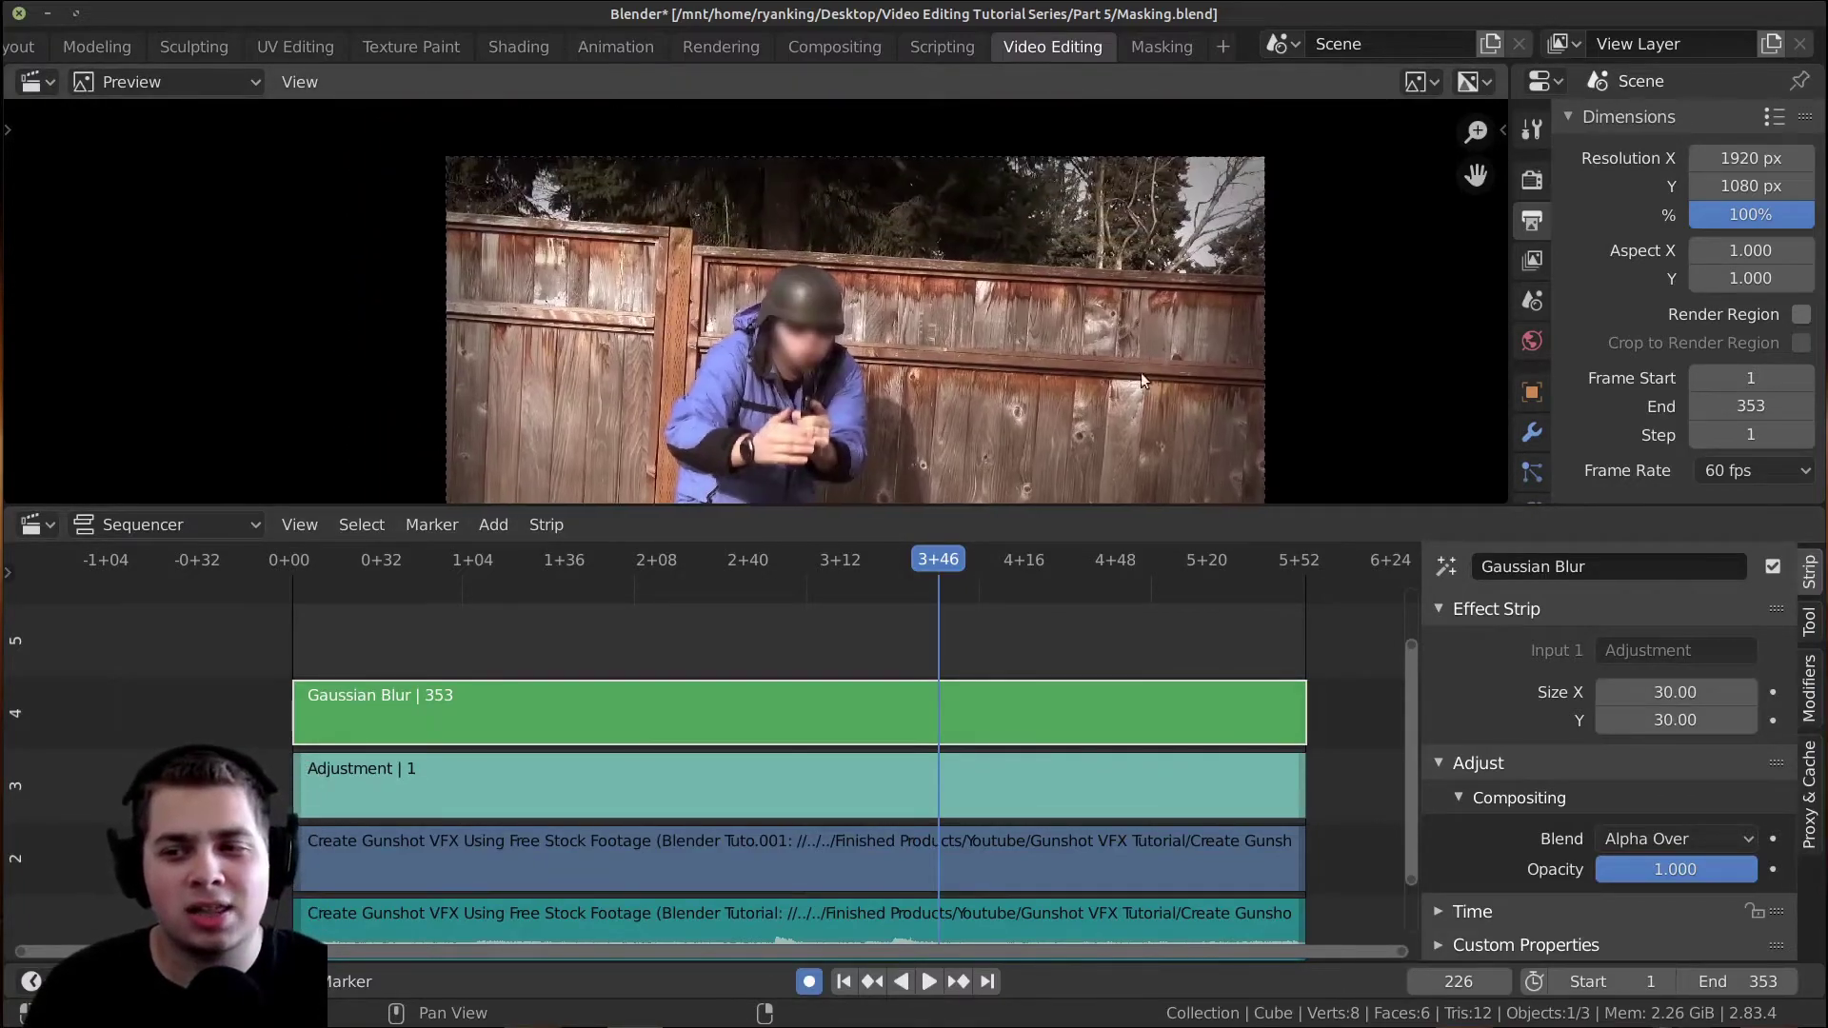
Add a second Gaussian Blur effect strip on top of the existing Gaussian Blur strip and set its X and Y size to 30.
middle_click_drag(959, 649, 857, 670)
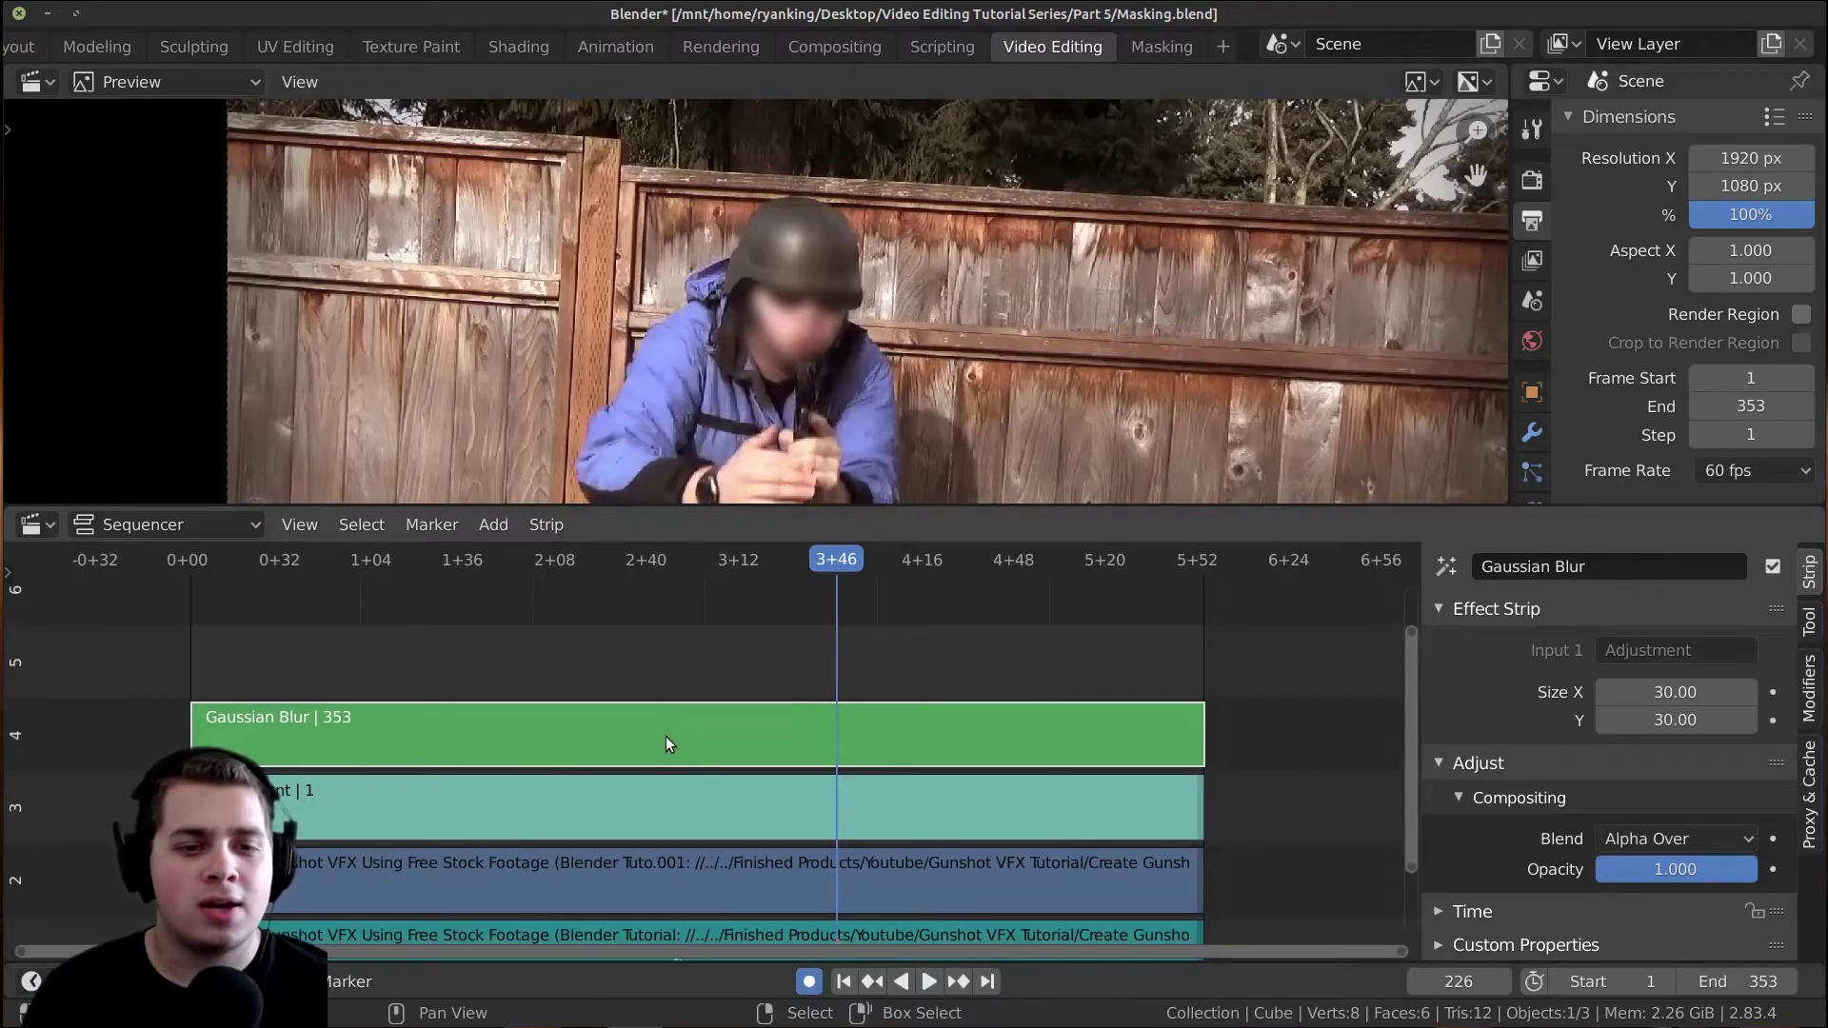
key("shift+a")
mouse_move(692, 731)
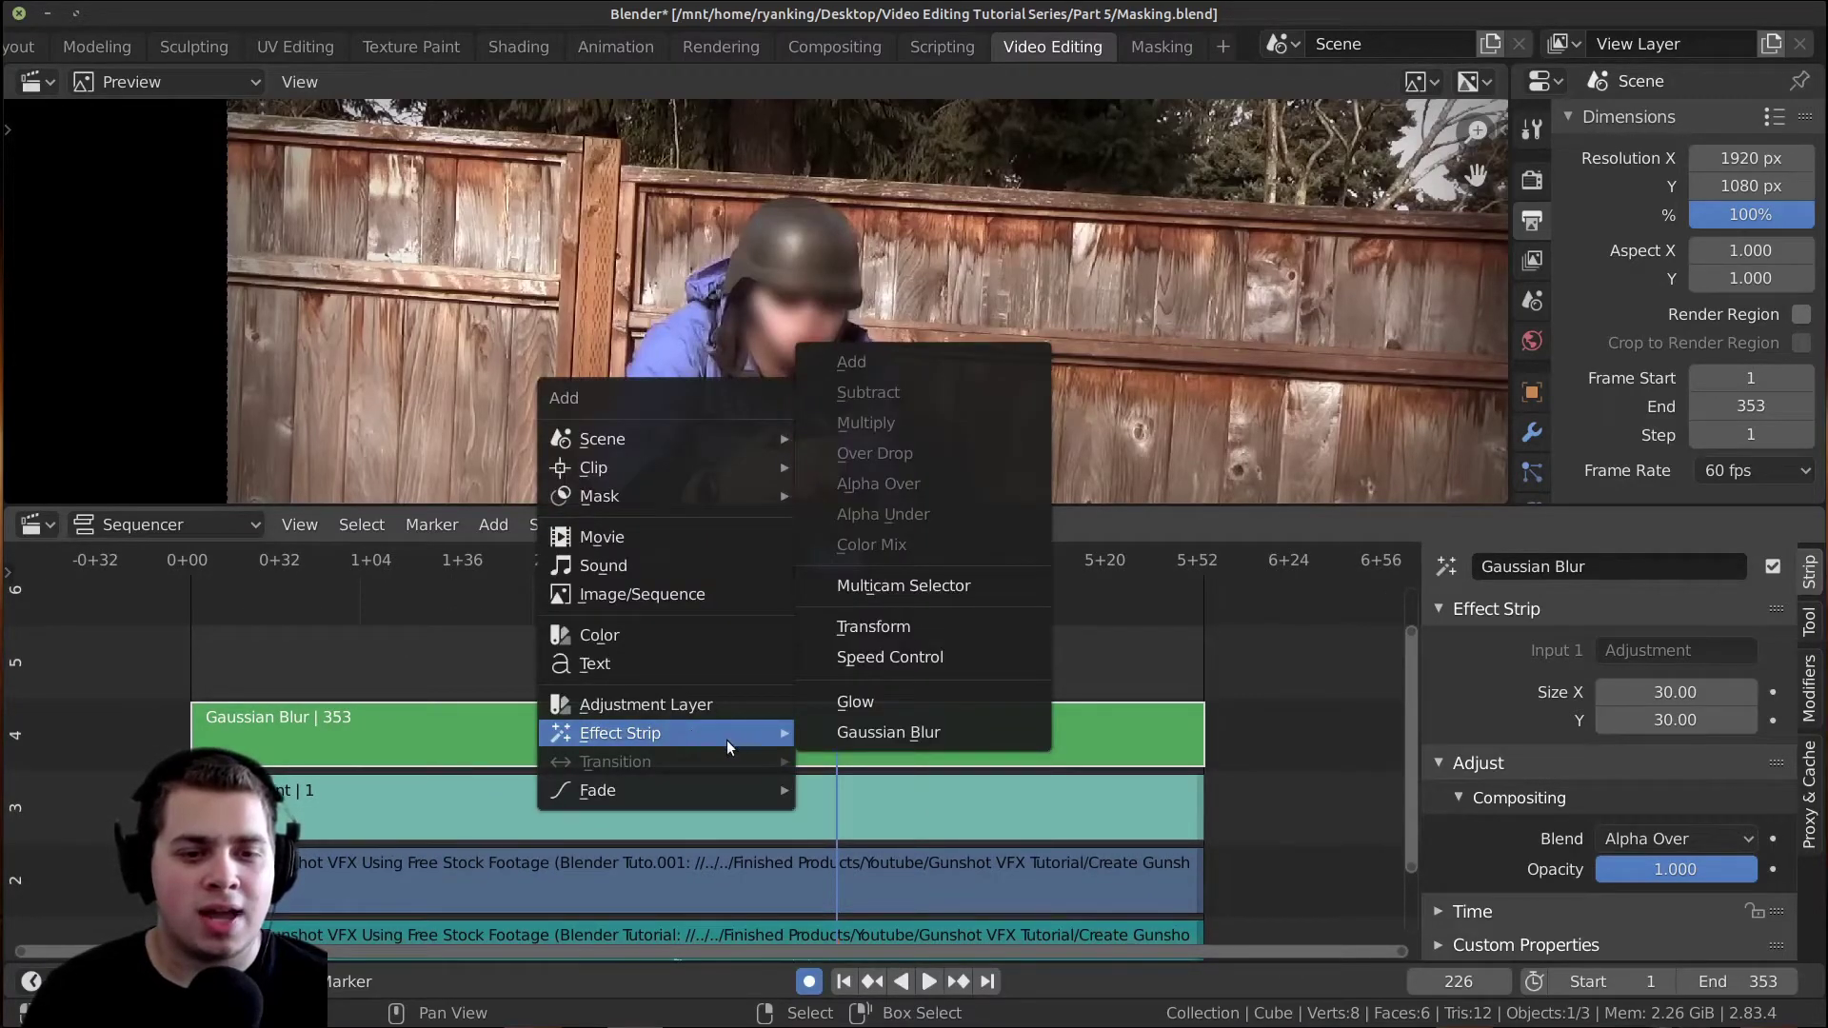
left_click(875, 729)
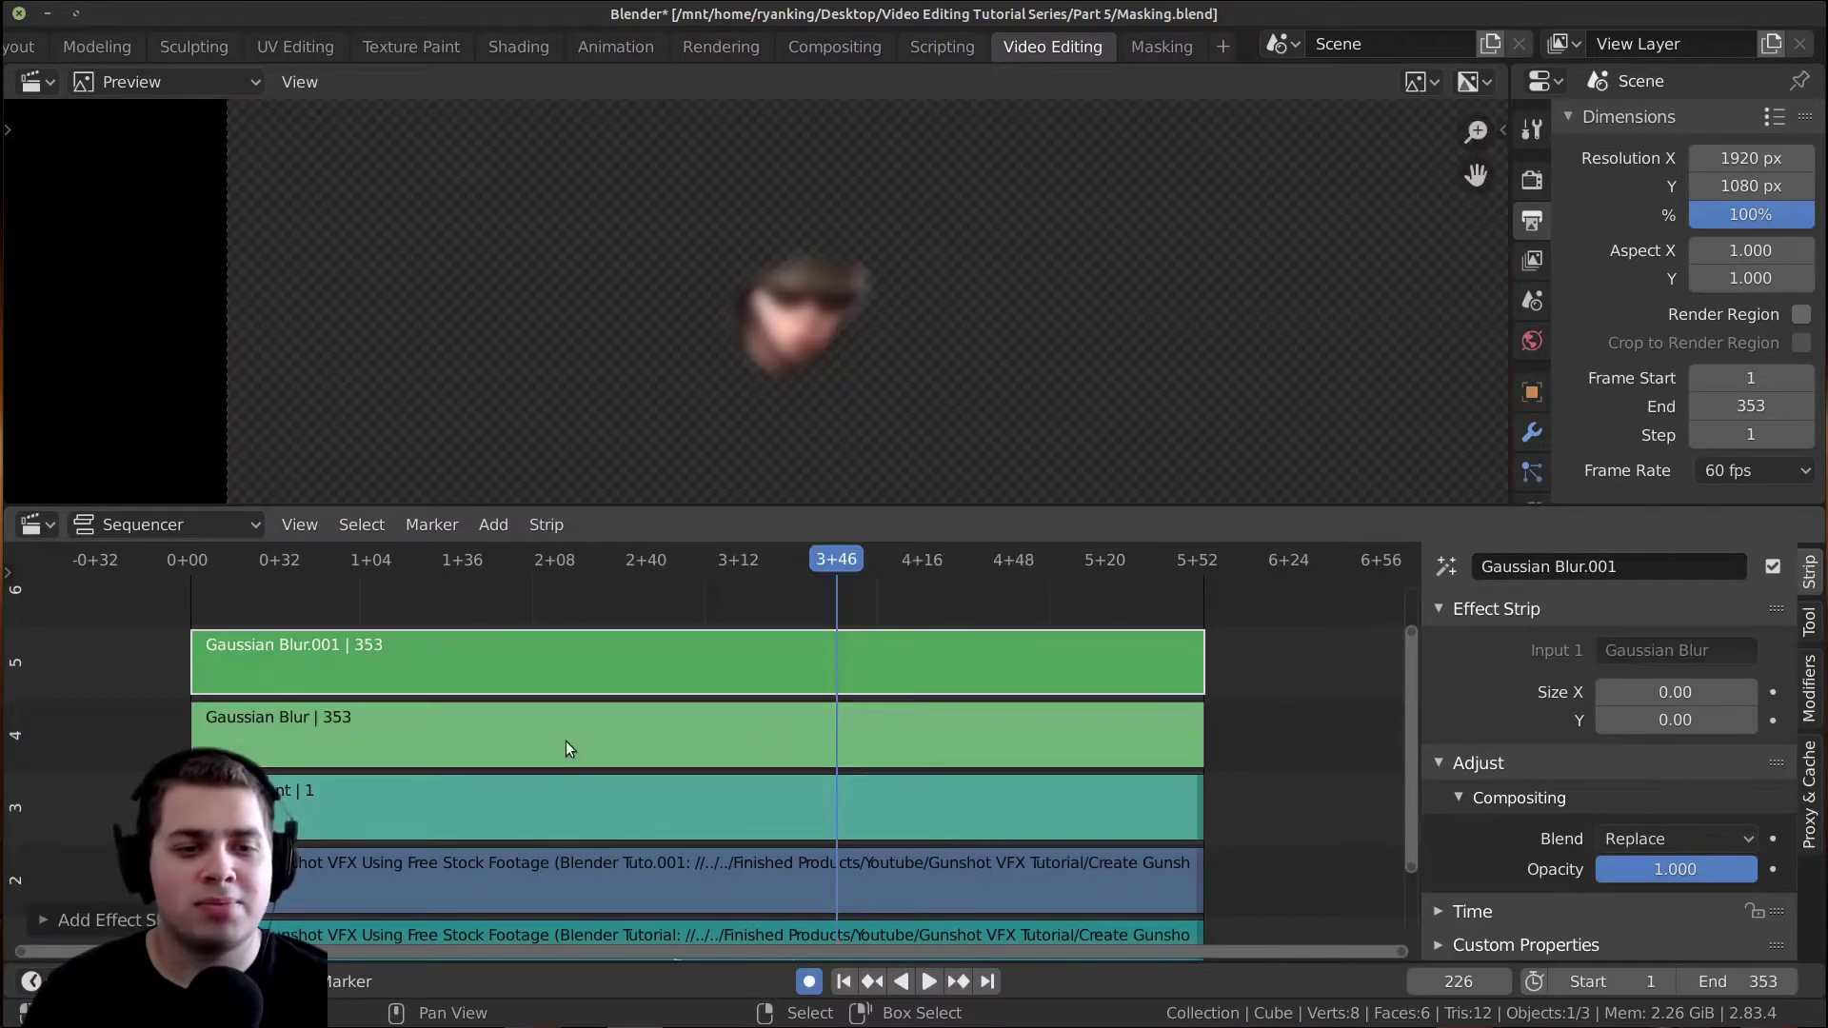
left_click(1664, 703)
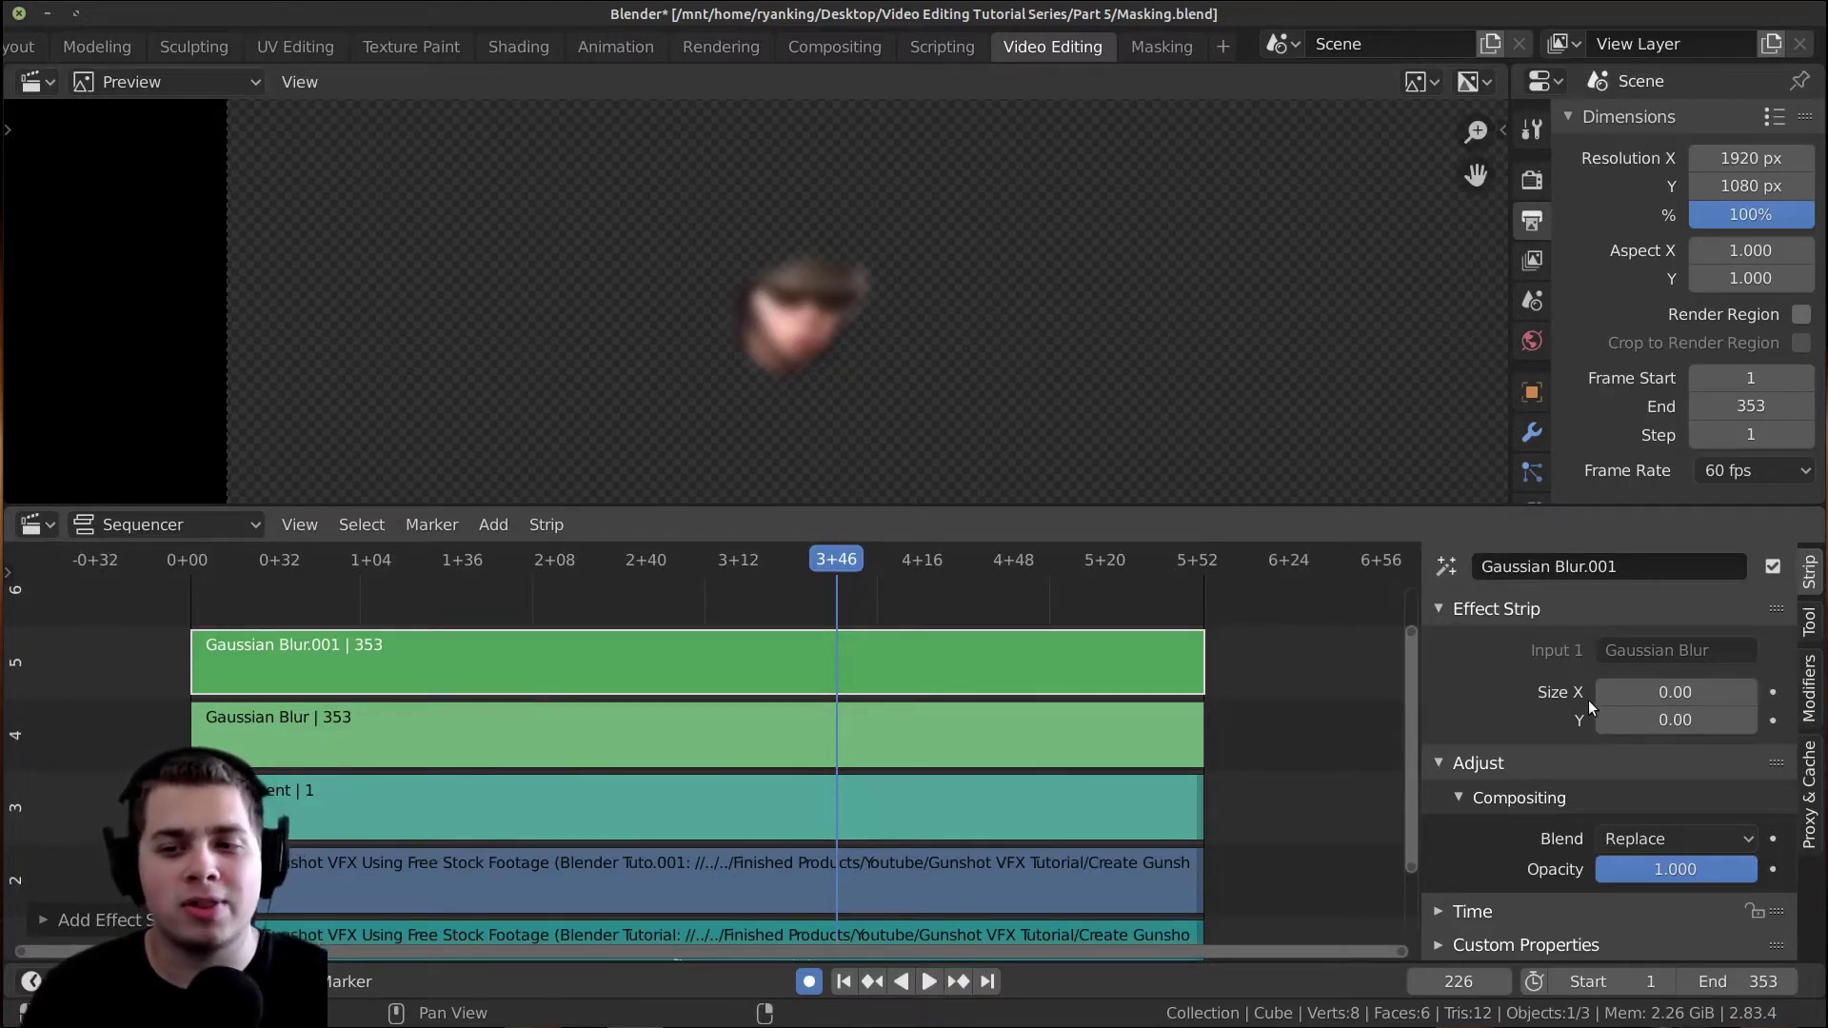
left_click_drag(1645, 721, 1646, 688)
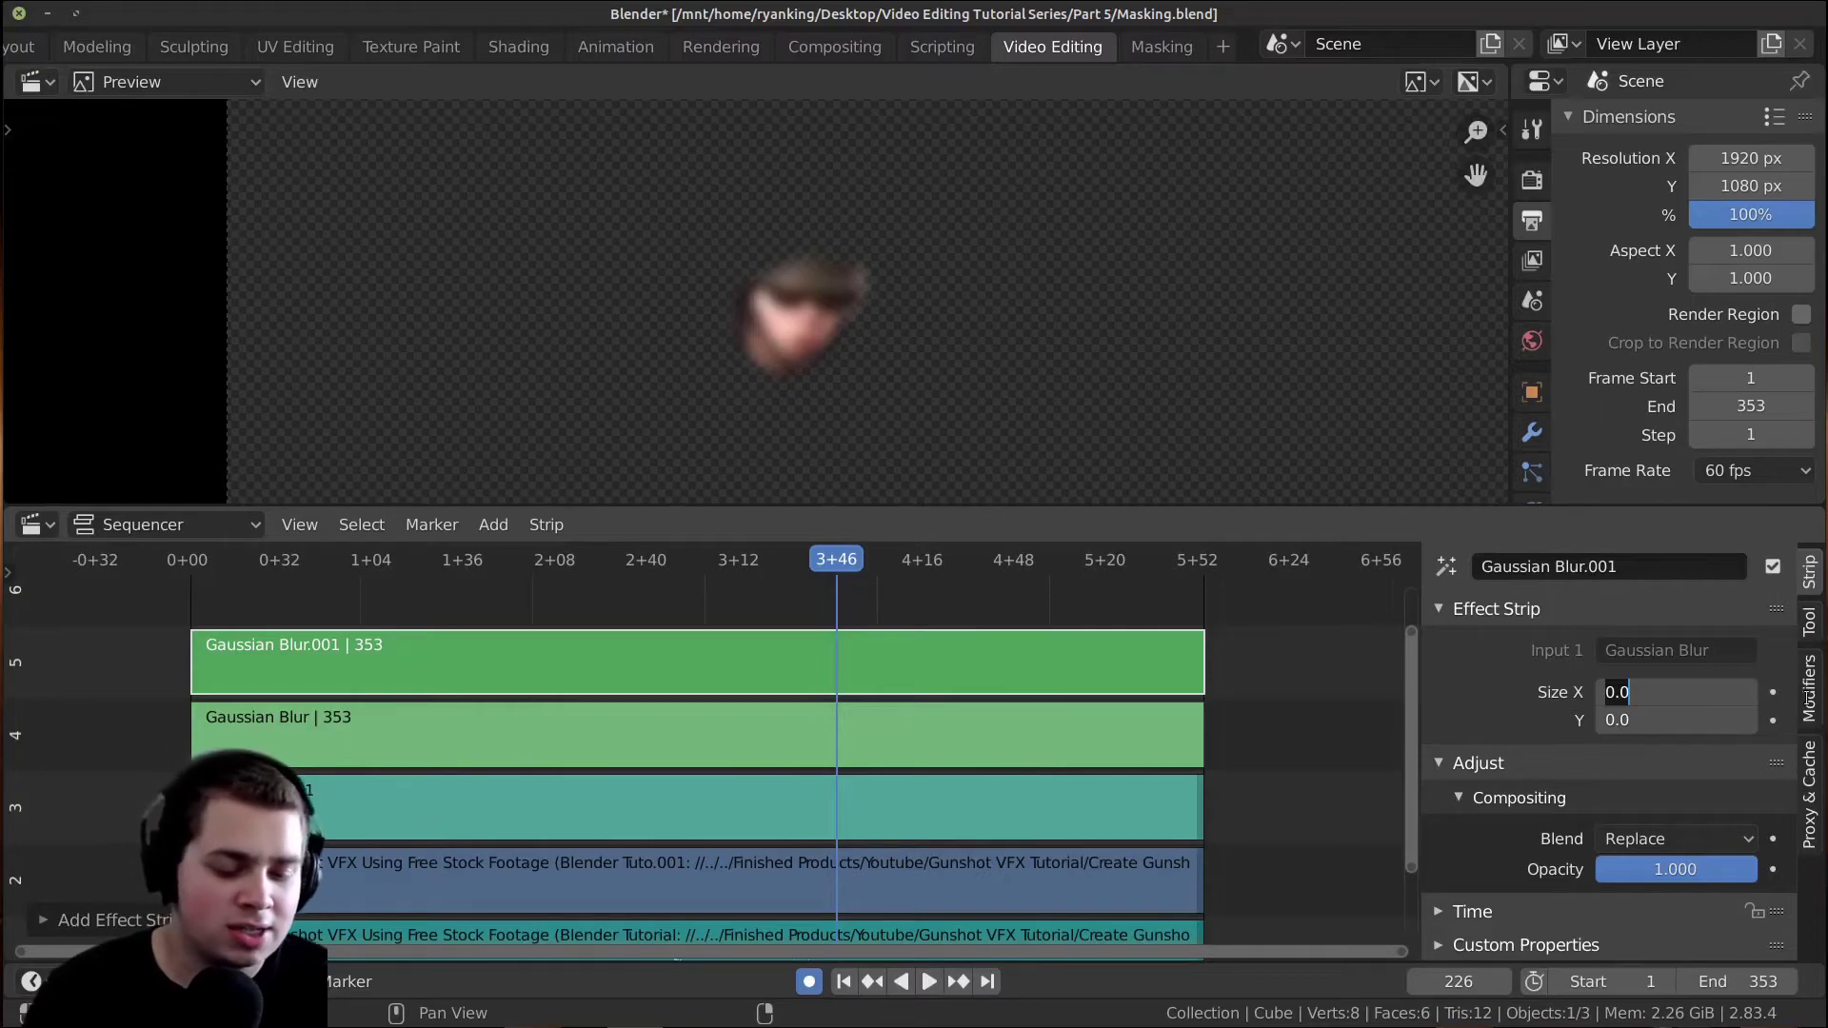
key("Return")
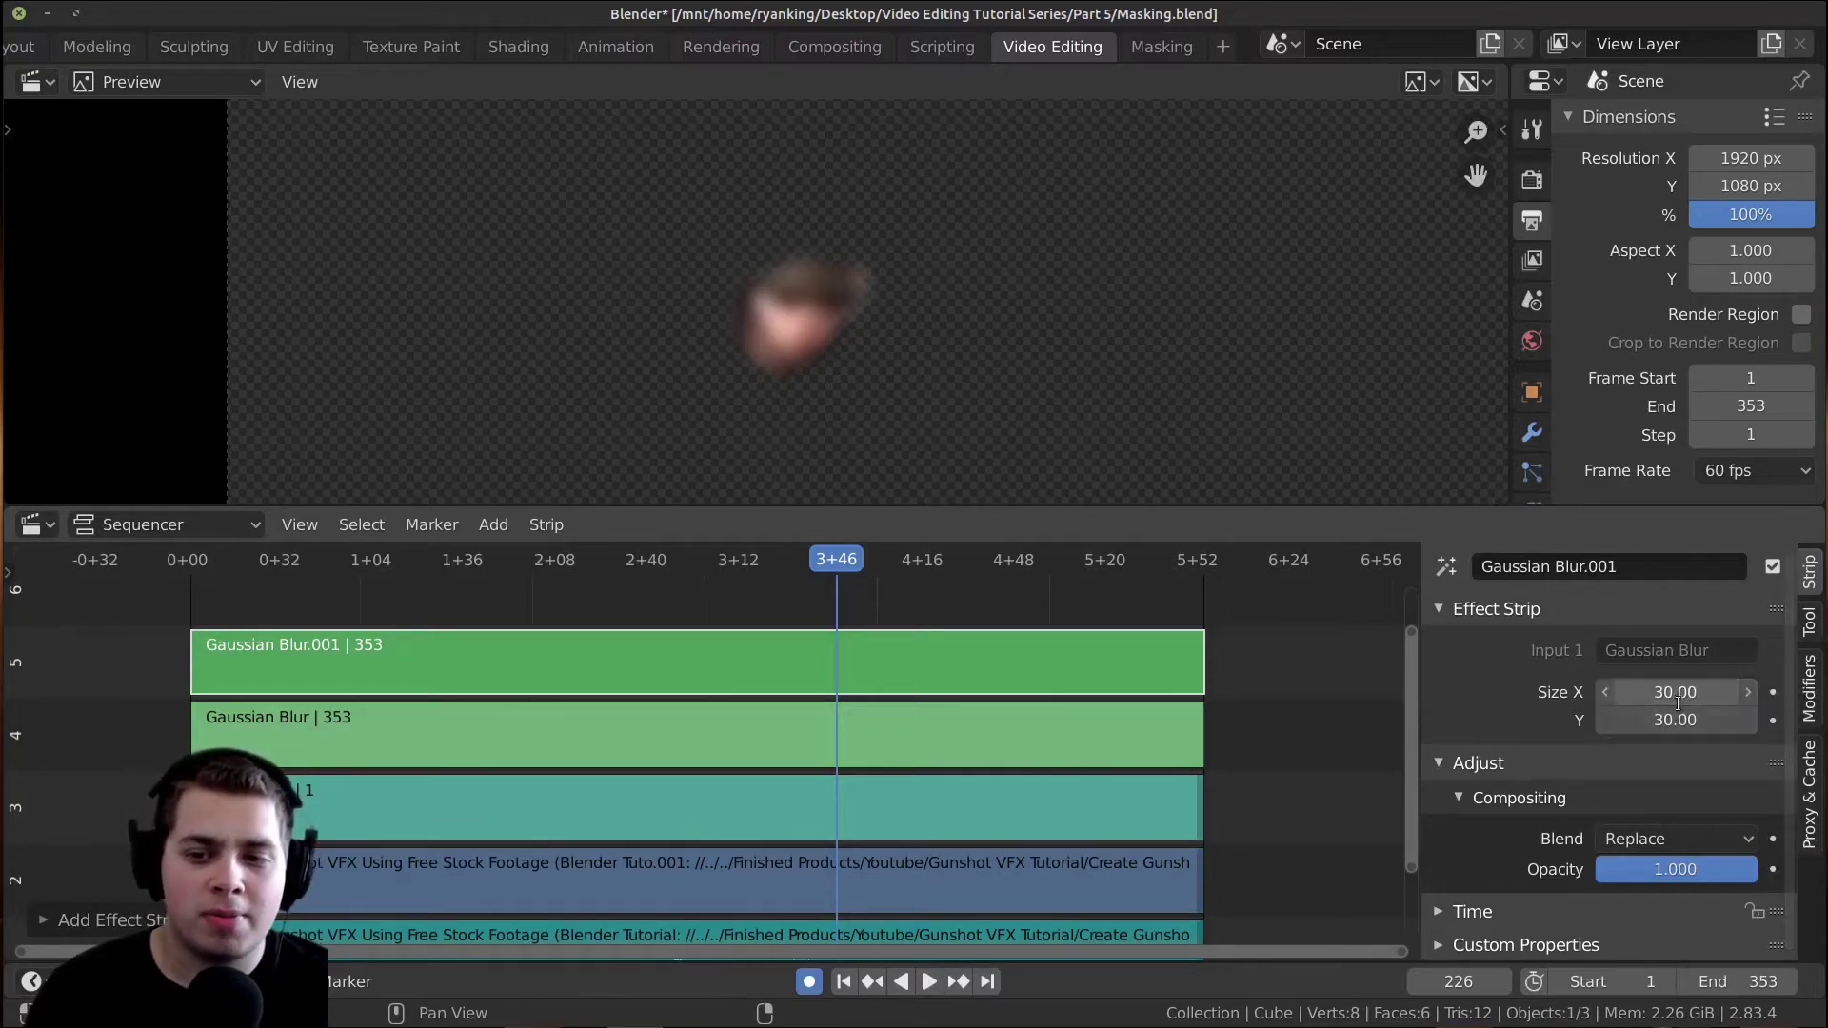
Set the second Gaussian Blur strip's X and Y size to 60 and its blend mode to Alpha Over.
left_click_drag(1681, 692, 1682, 706)
key("Return")
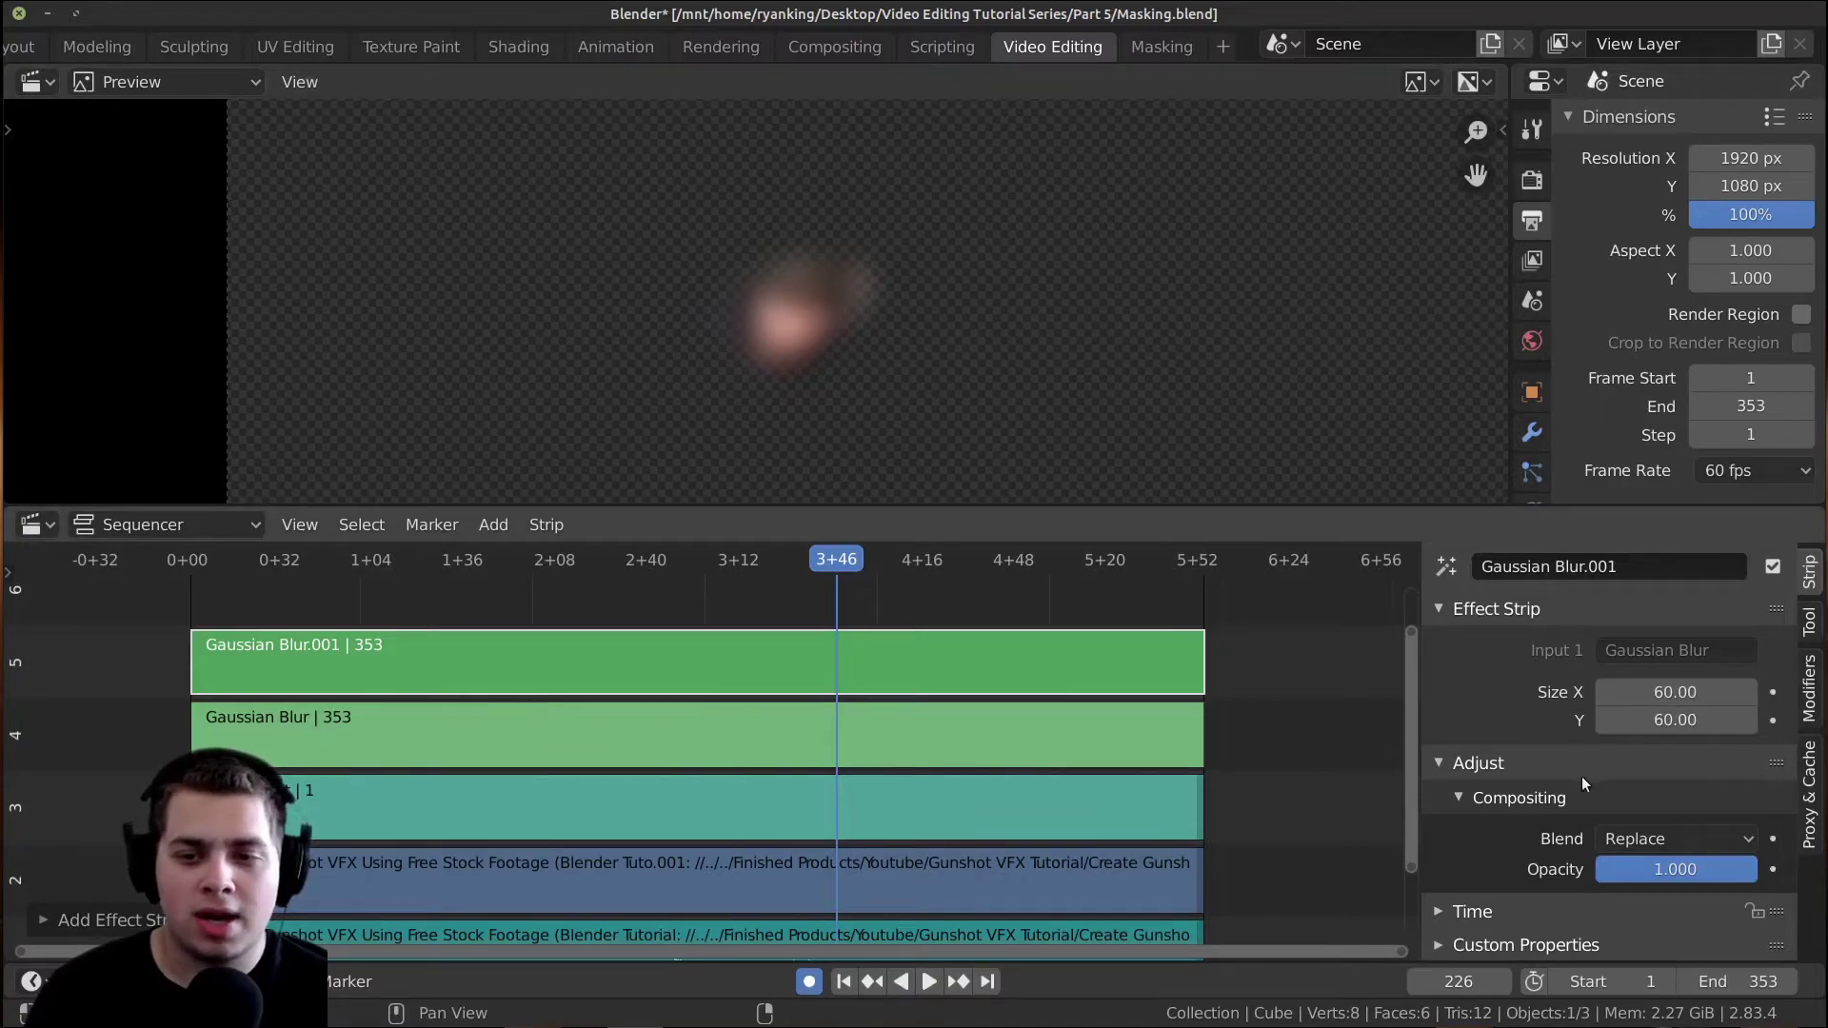
left_click(1647, 826)
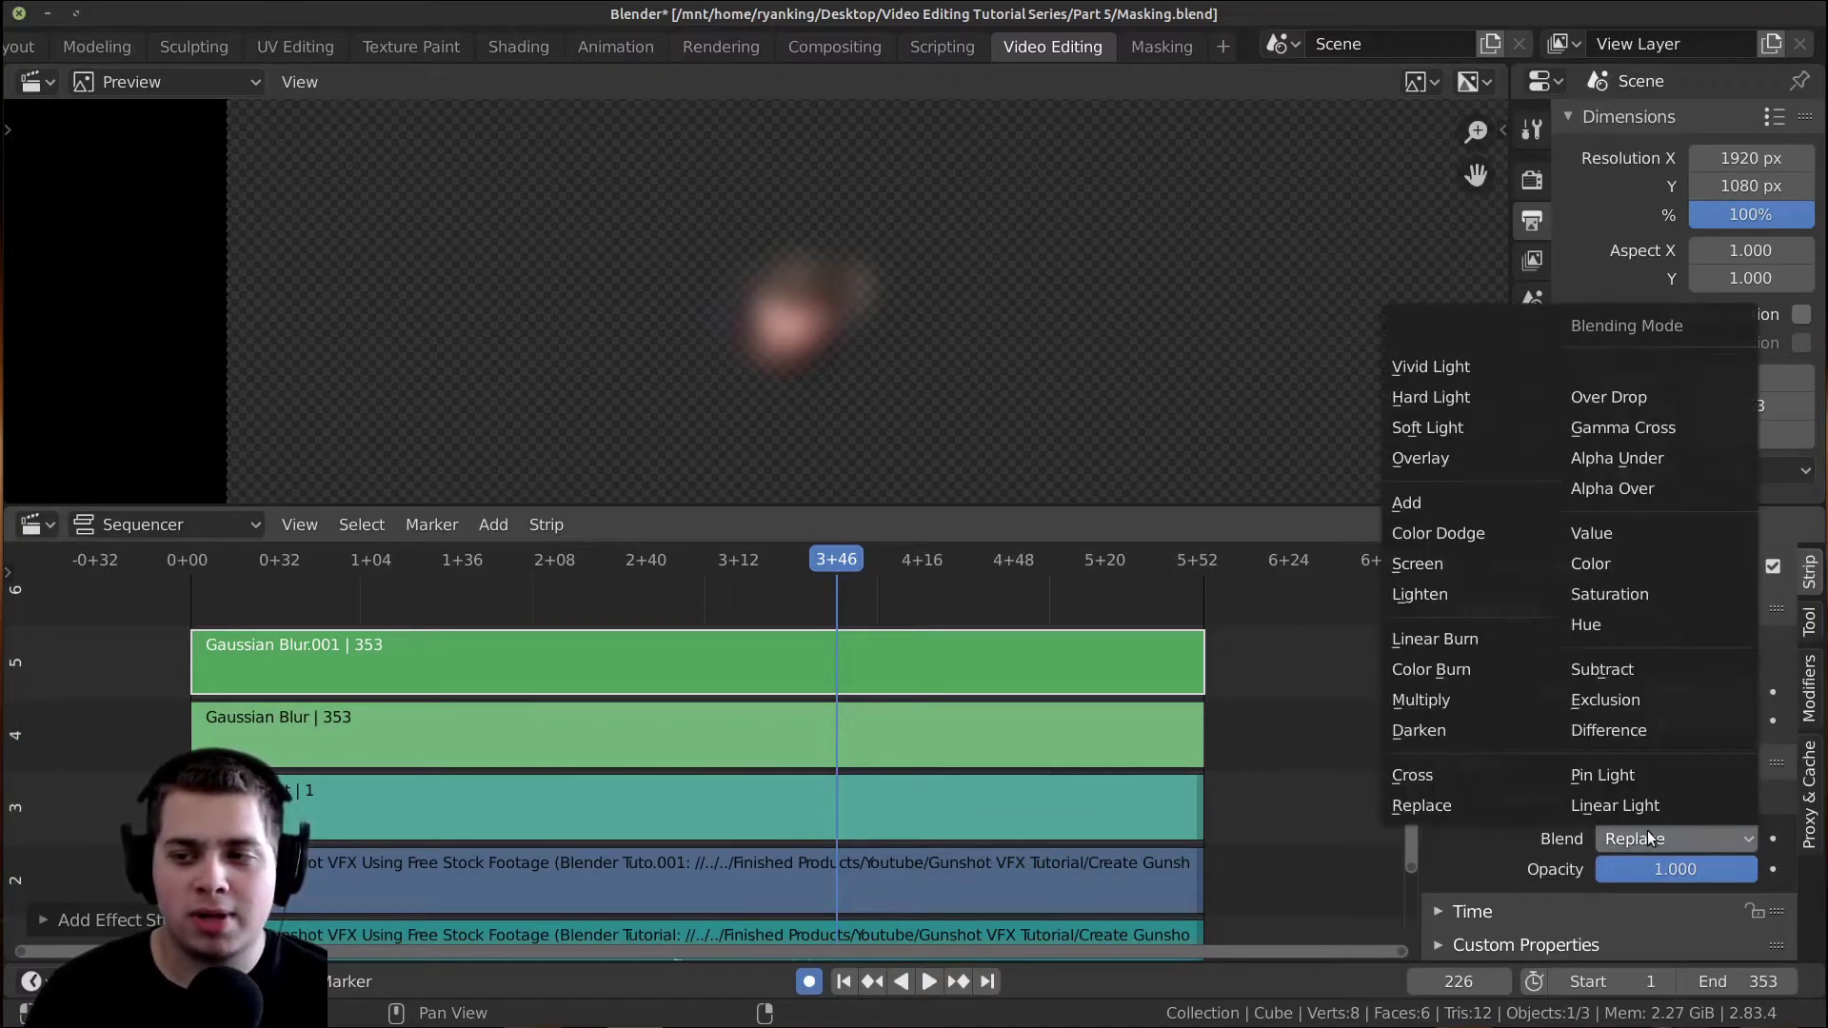
left_click(1637, 488)
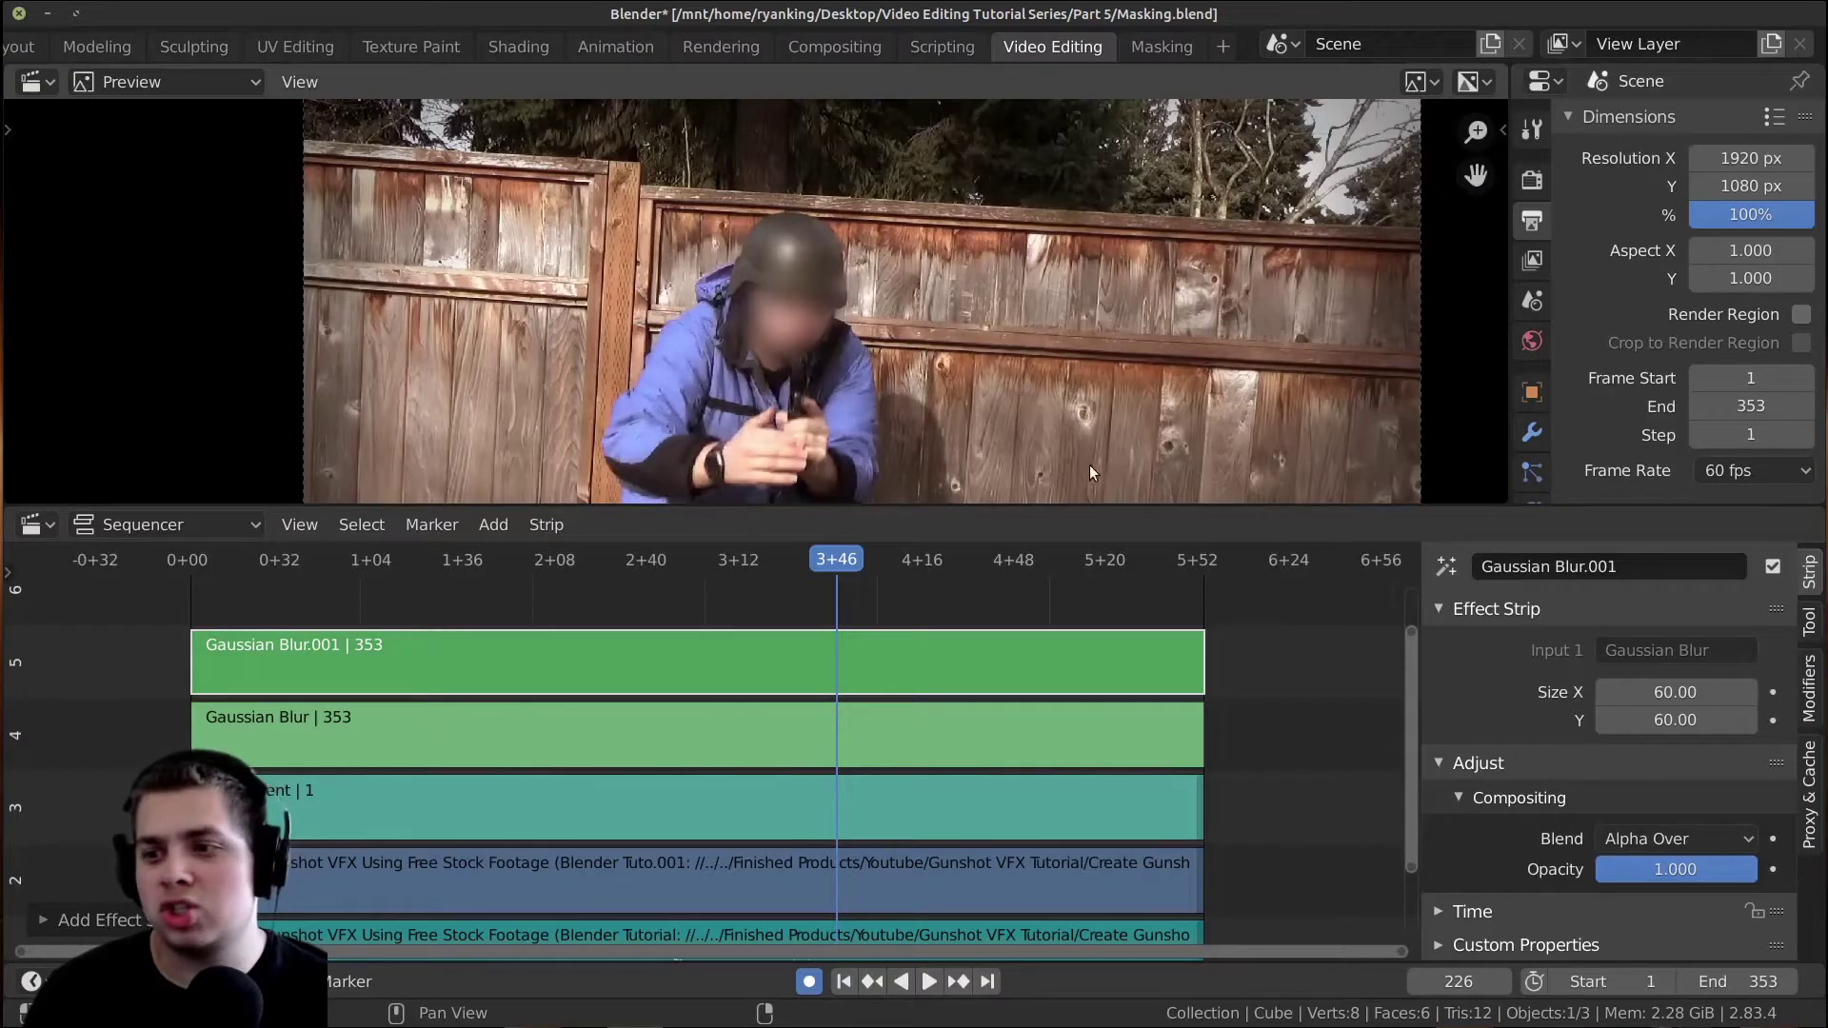
middle_click_drag(1084, 416, 1085, 392)
scroll(874, 335, "up", 3)
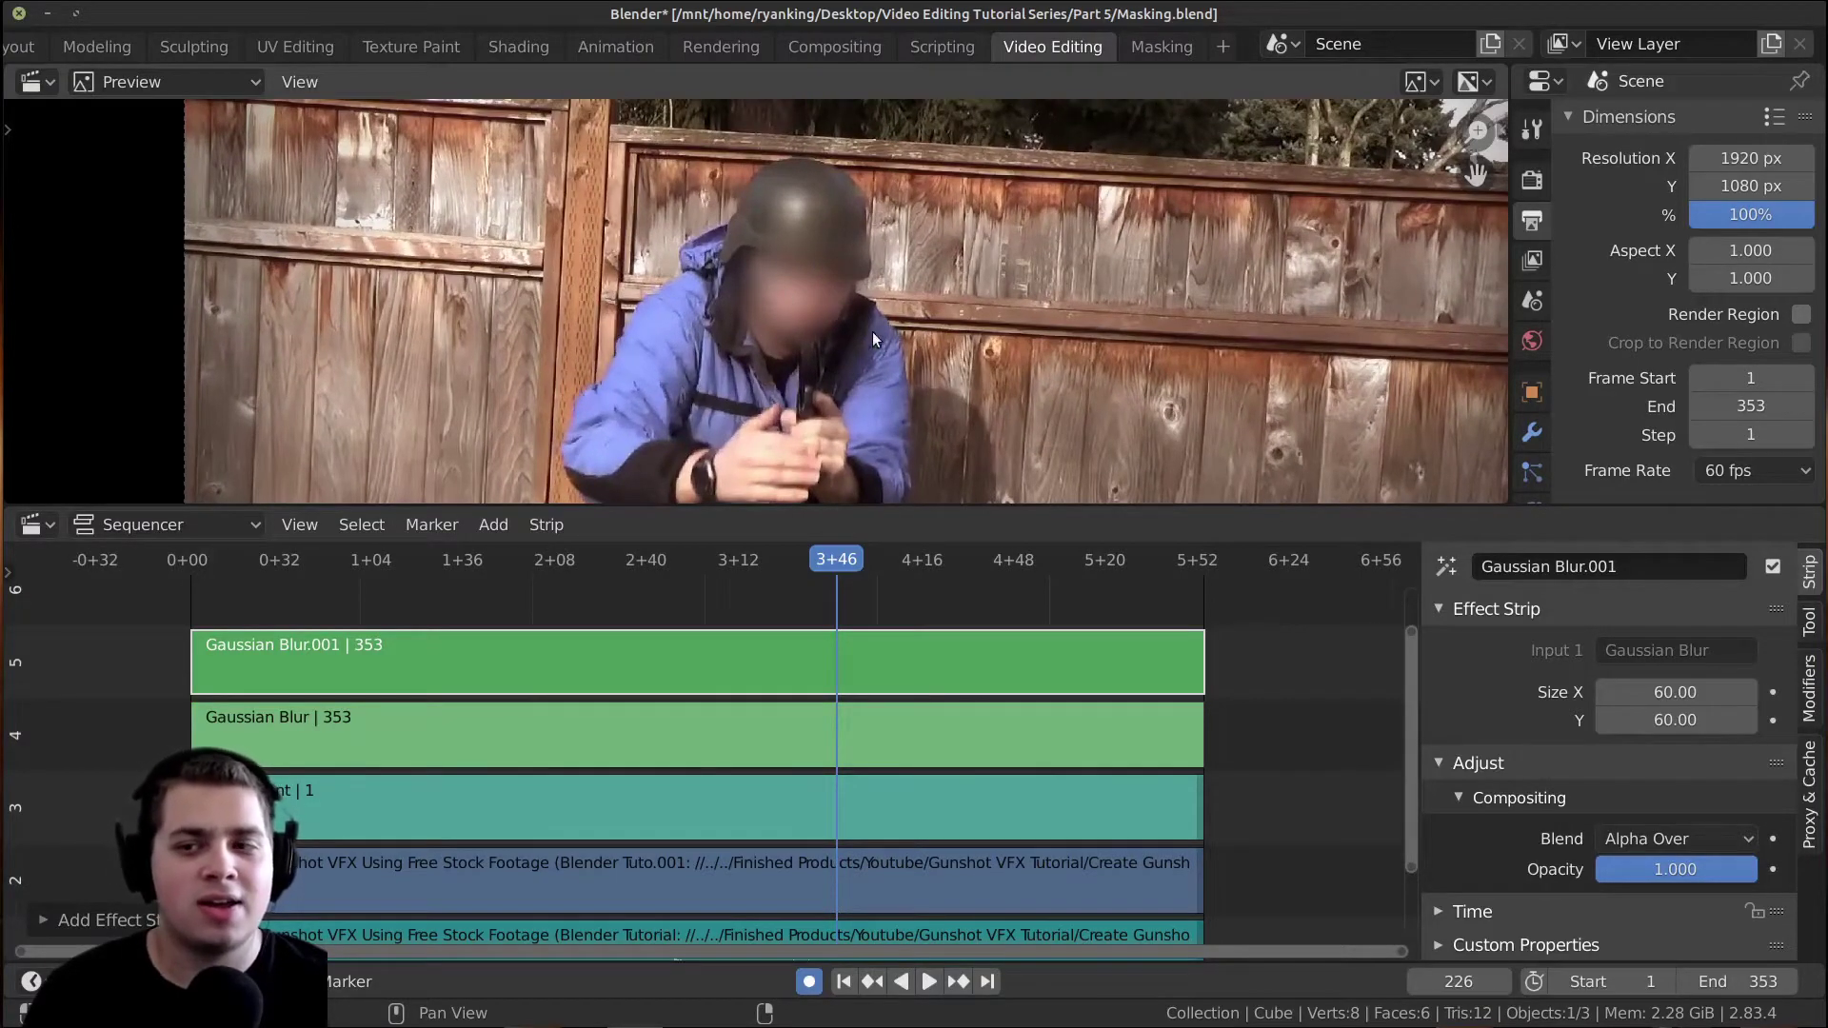
scroll(841, 314, "up", 1)
scroll(885, 381, "down", 5)
left_click(568, 753)
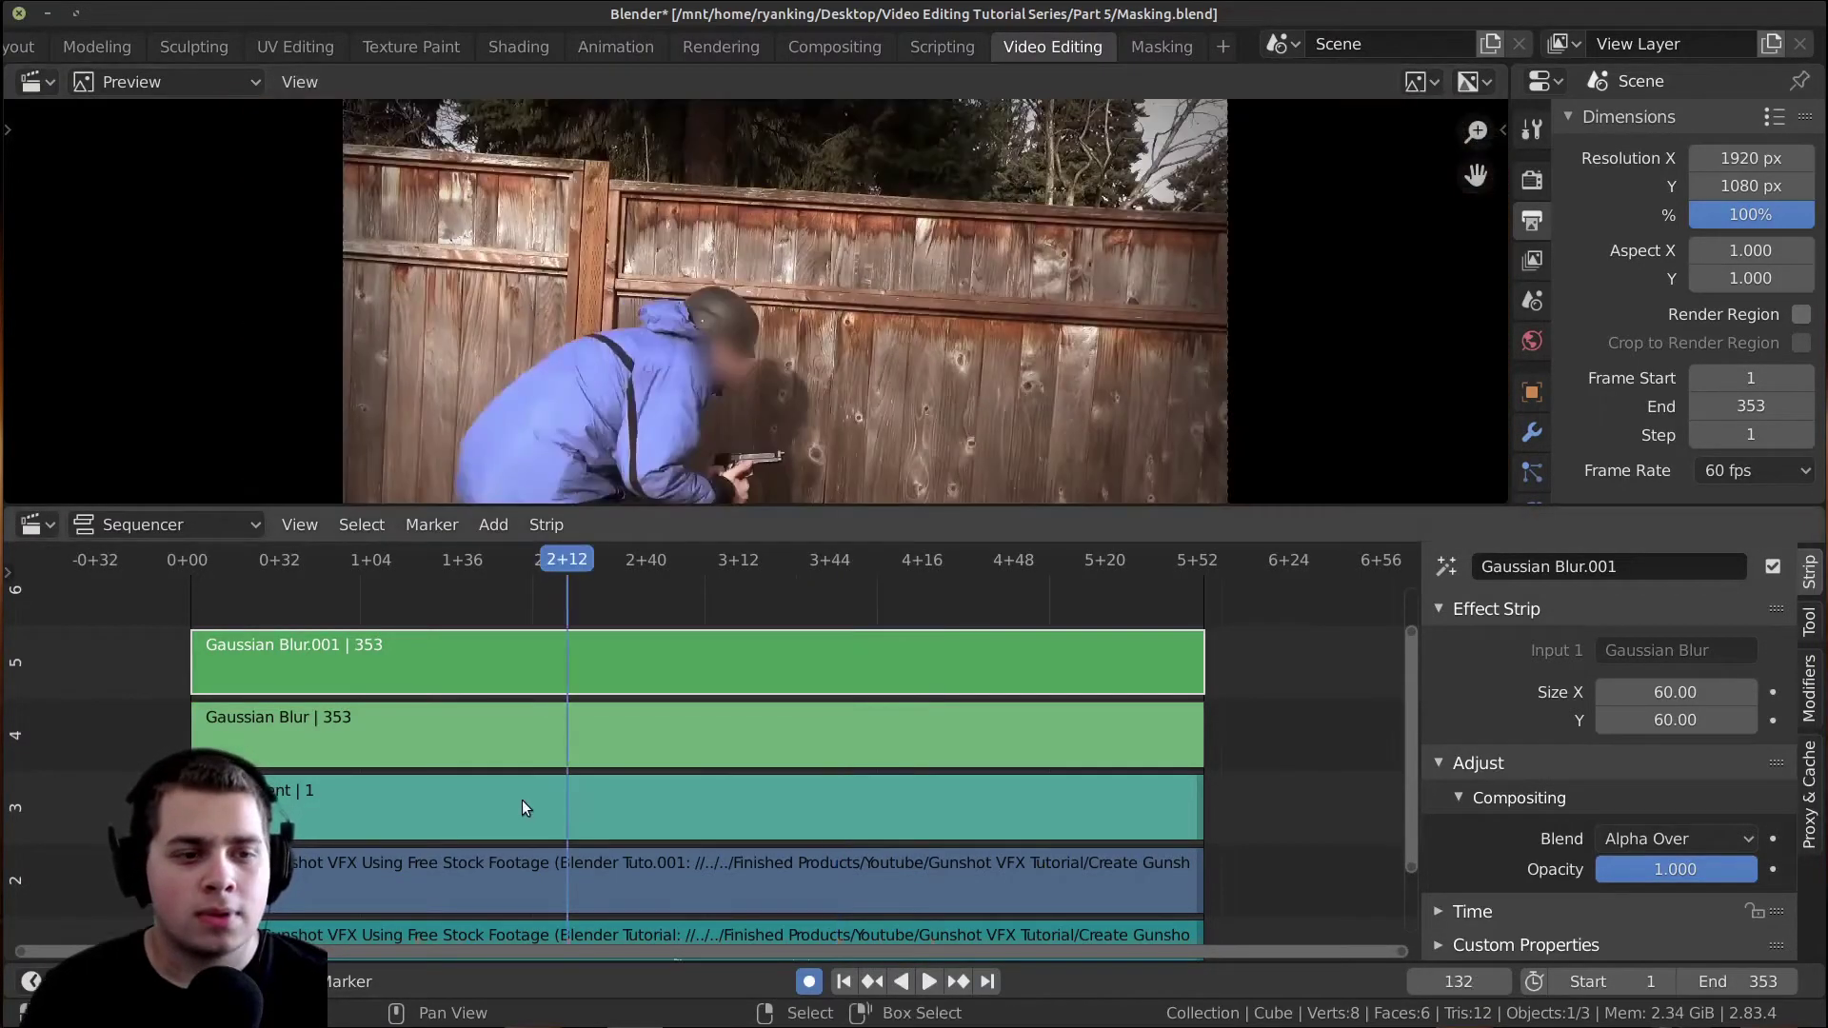
right_click(478, 807)
key("g")
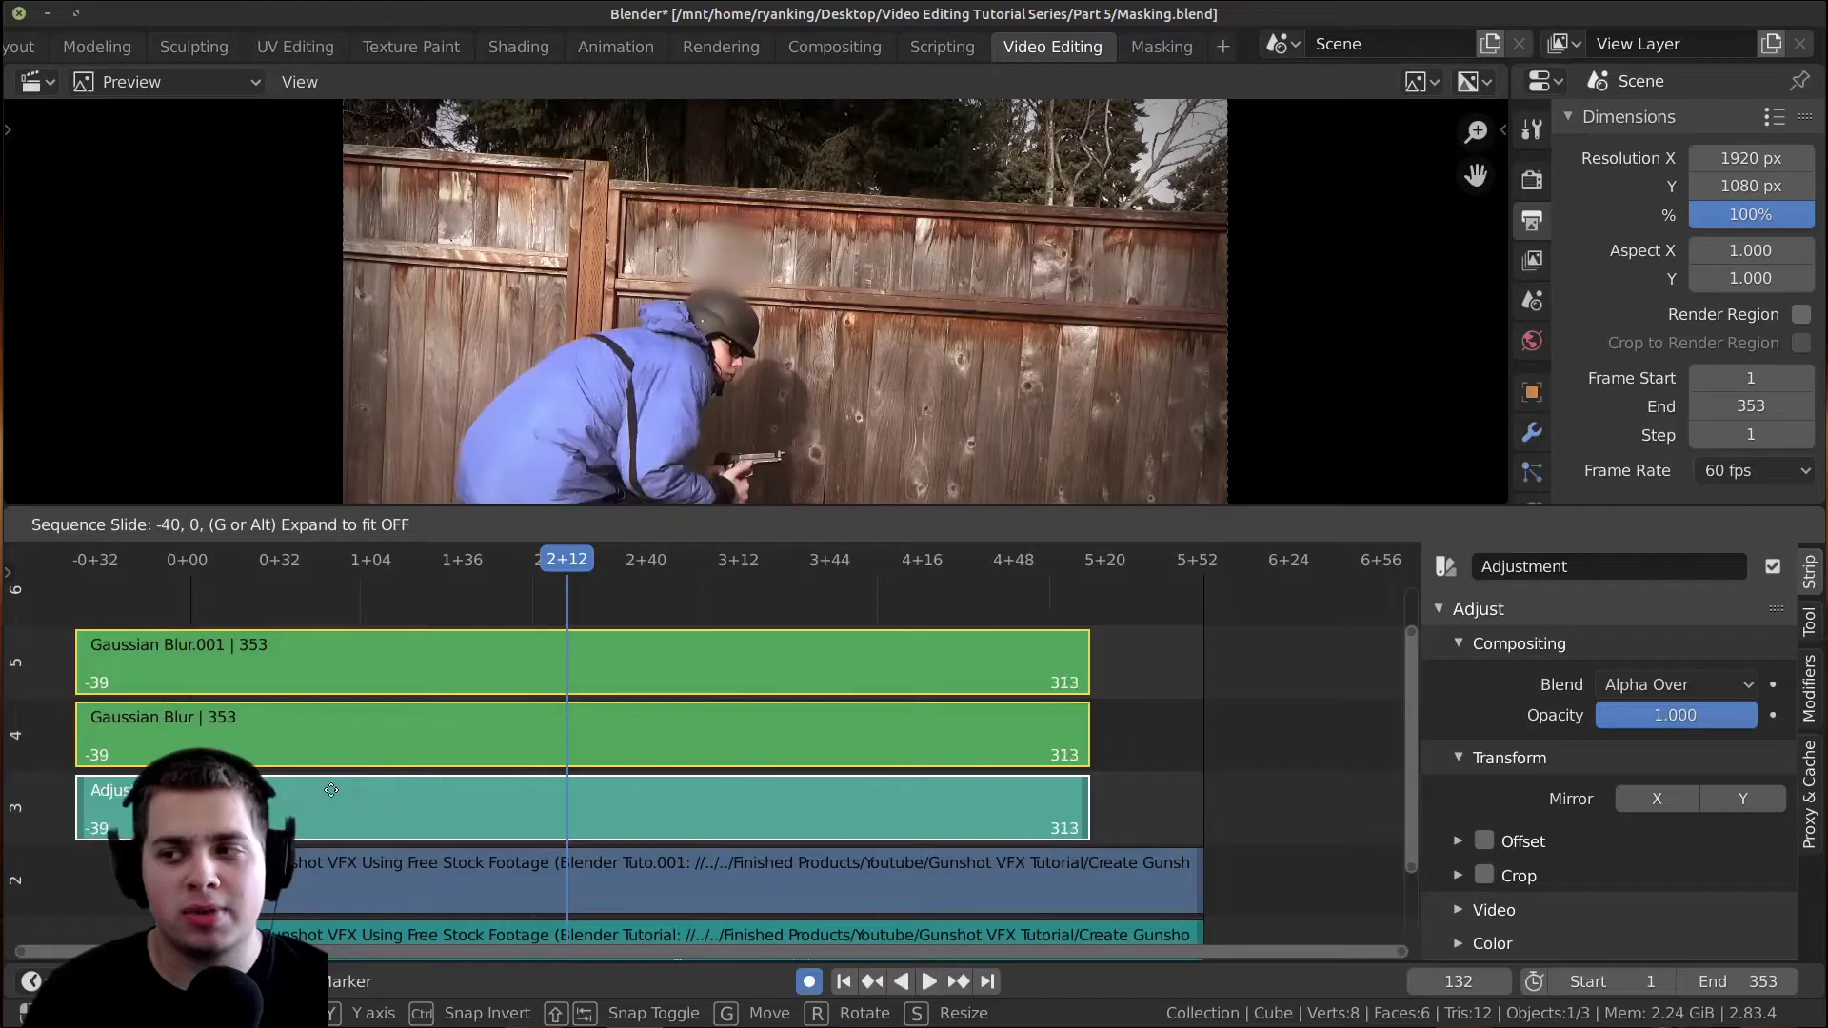
right_click(349, 796)
Select all the strips in the sequencer and try sliding them together to a later start along the timeline.
middle_click_drag(189, 886, 506, 787)
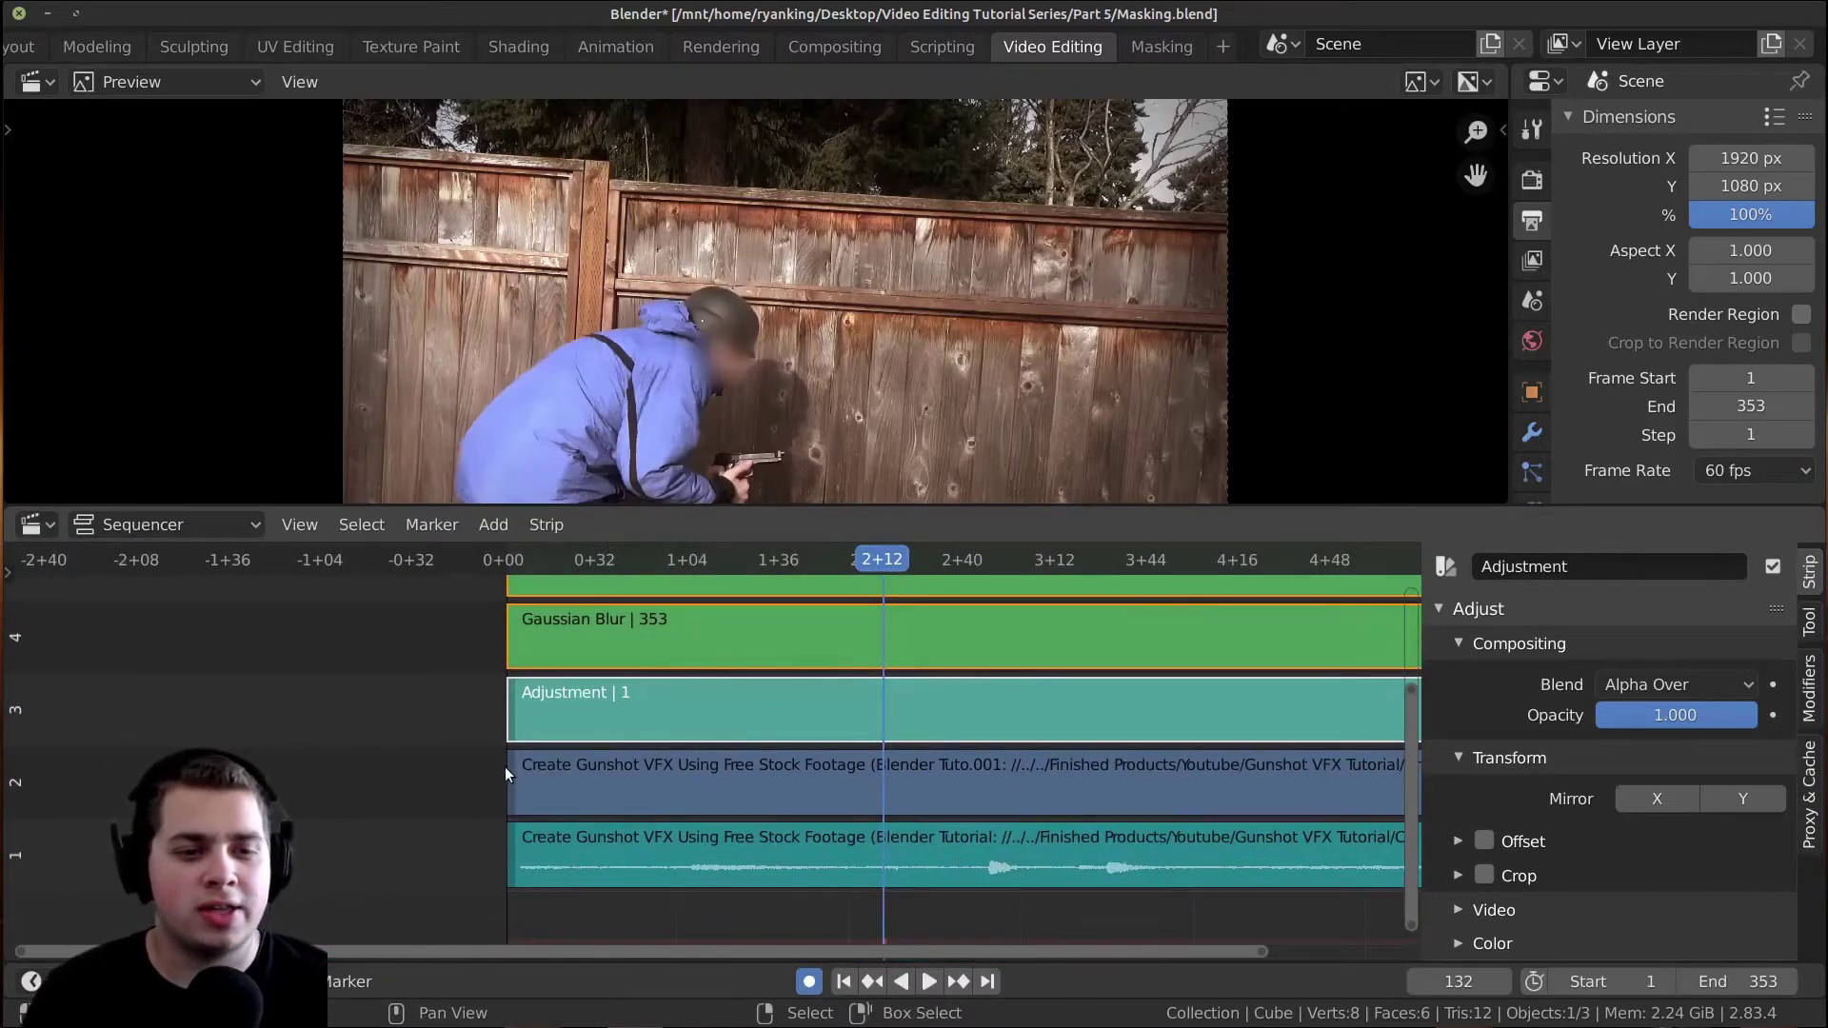
left_click(508, 601)
scroll(548, 719, "down", 4)
middle_click_drag(592, 745, 482, 779)
key("a")
key("a")
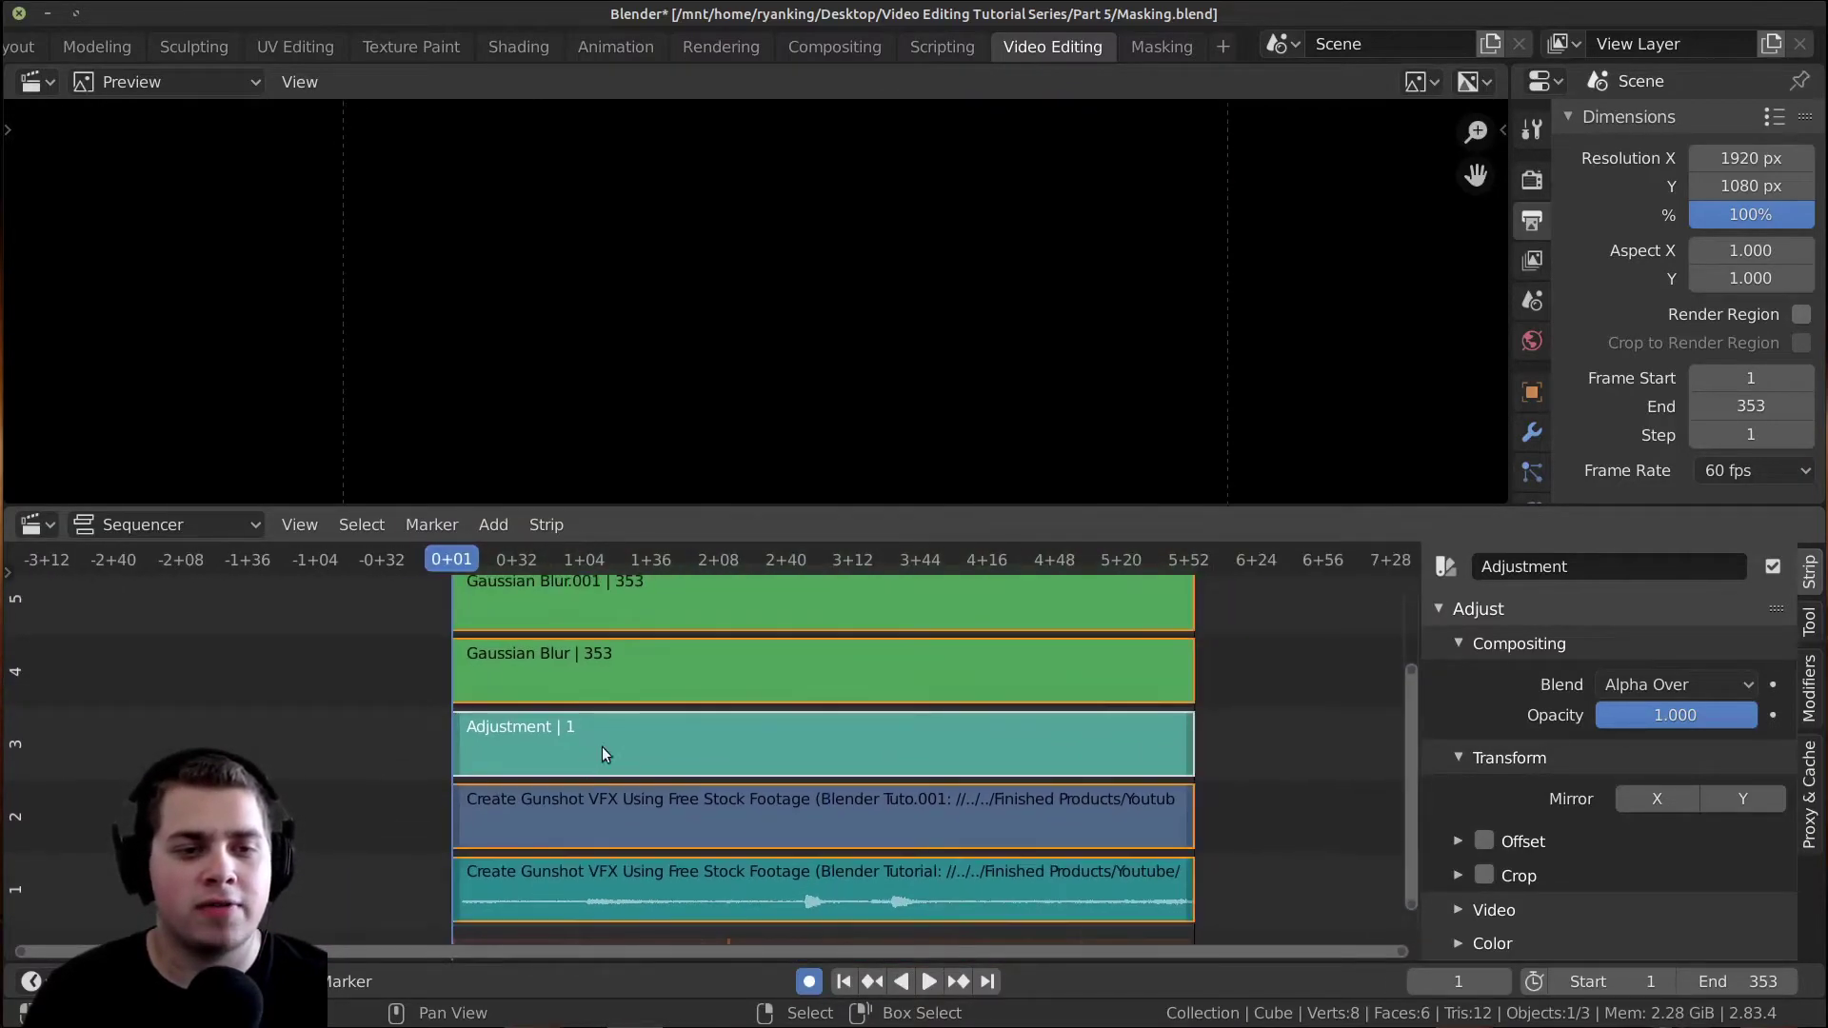
scroll(603, 745, "down", 3)
left_click(631, 716)
key("g")
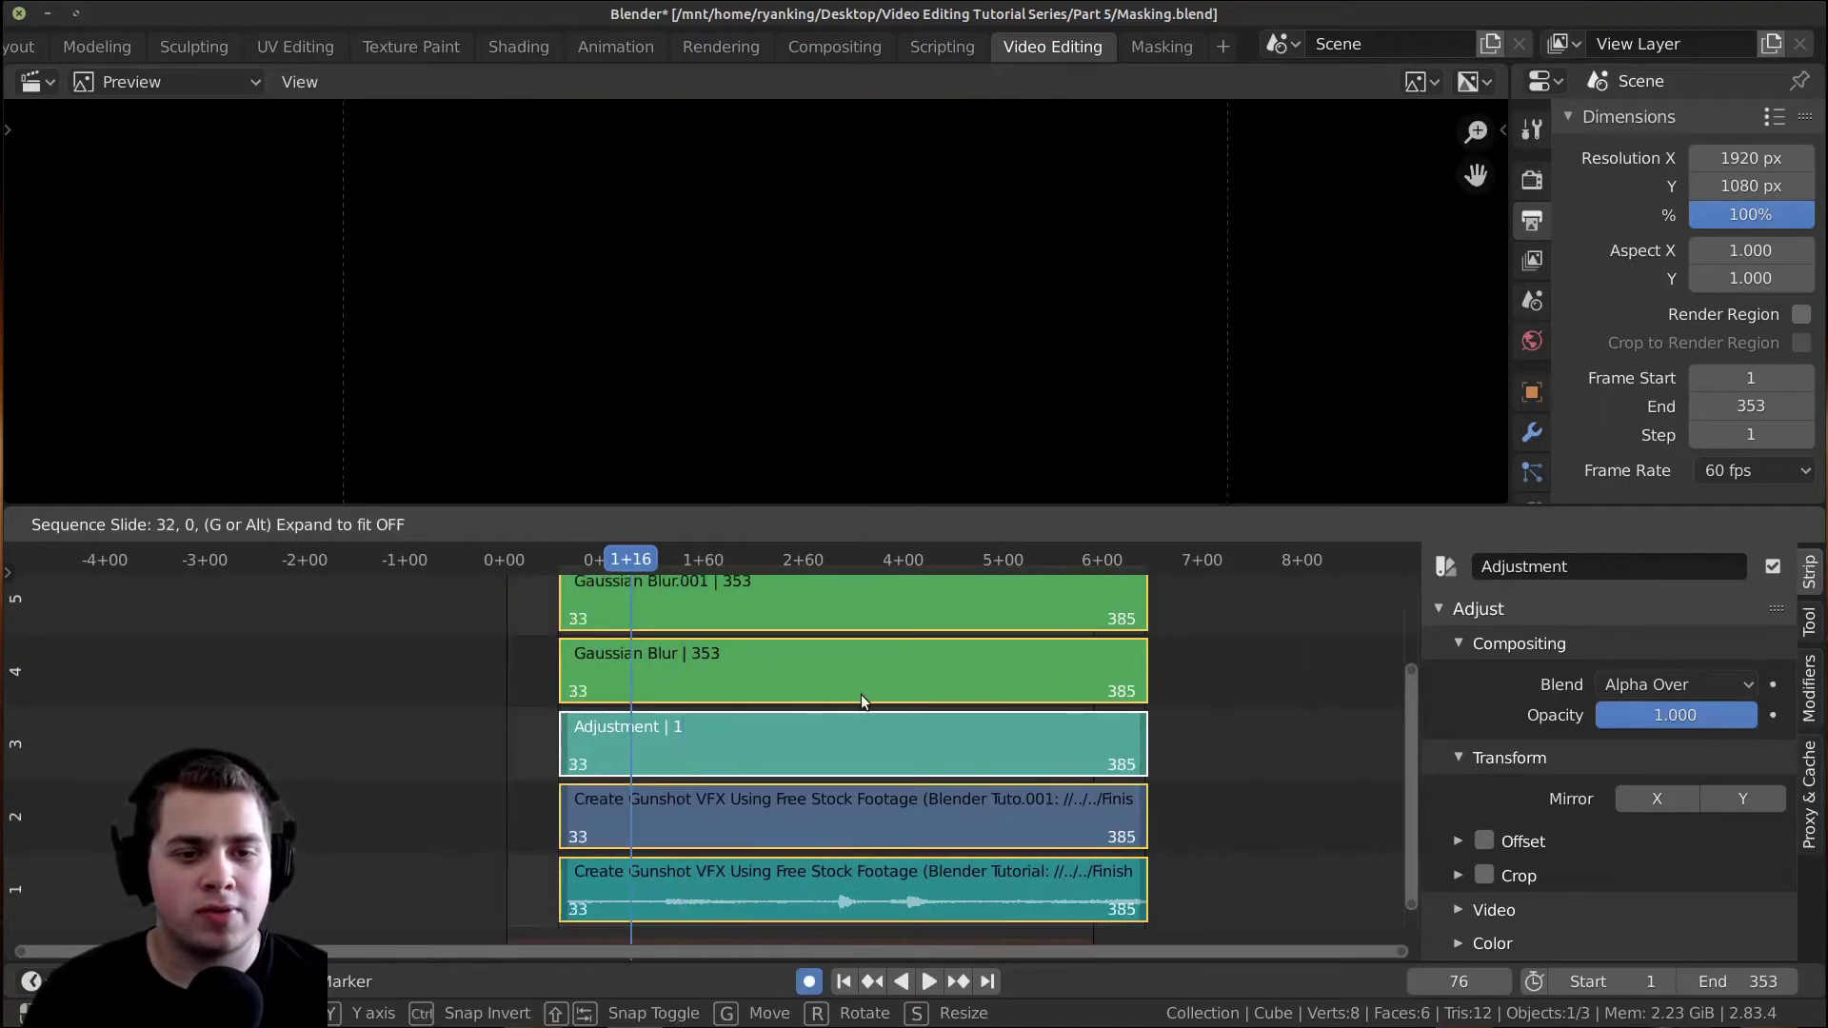
left_click(860, 694)
left_click(860, 694)
key("g")
right_click(860, 705)
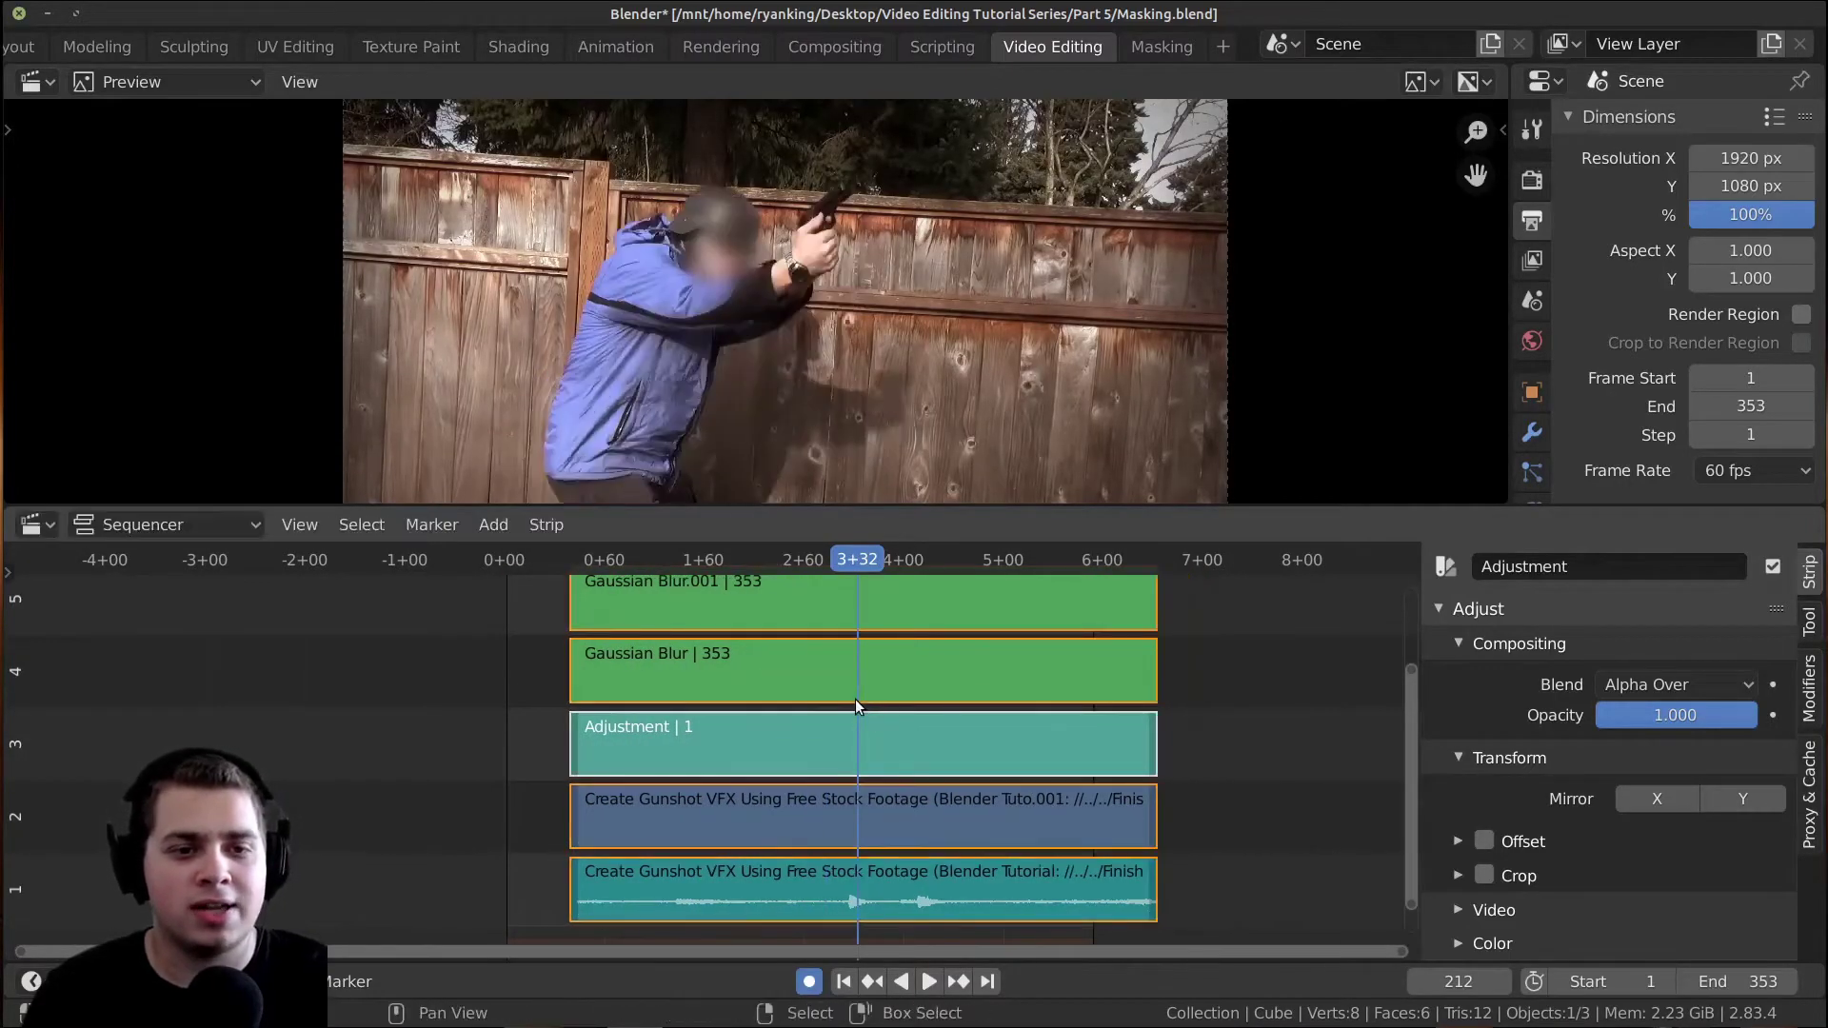
Undo the slide of all the strips.
middle_click_drag(850, 703, 838, 751)
scroll(837, 751, "up", 1)
key("ctrl+z")
key("ctrl+z")
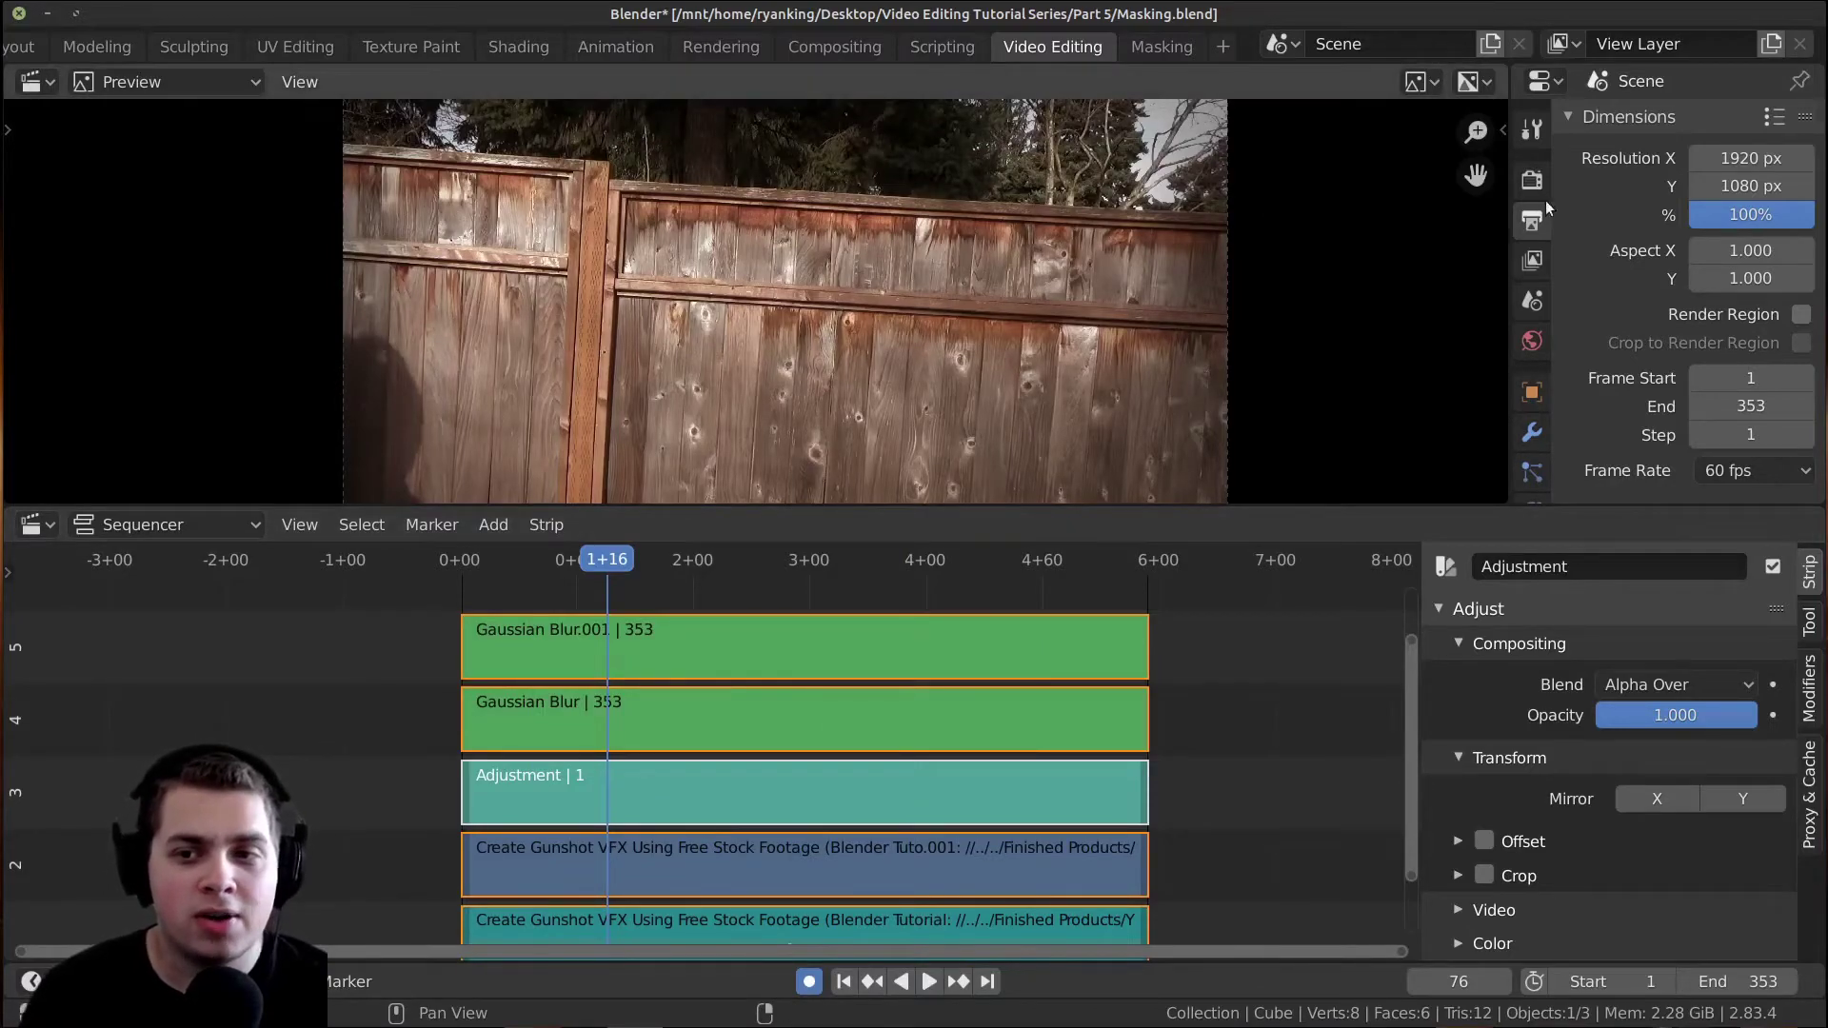
Complete the render output path on the Desktop and set the file format to FFmpeg video.
scroll(1546, 200, "down", 5)
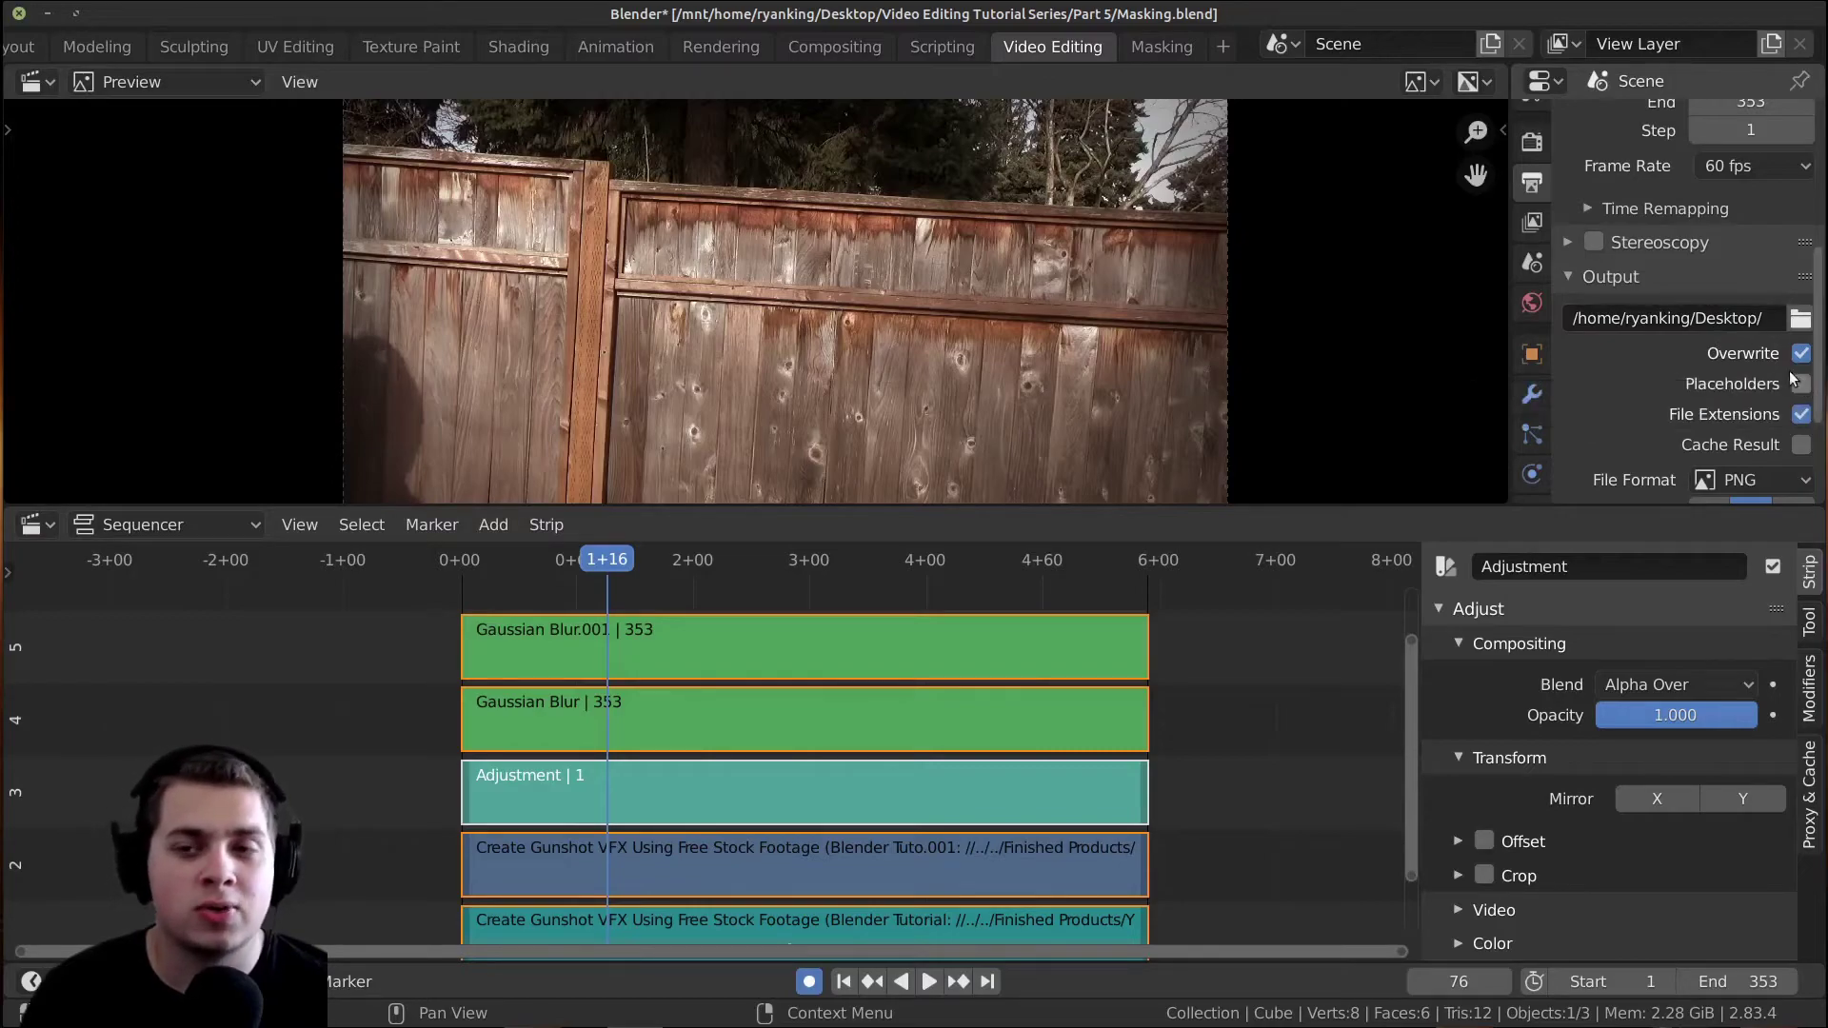
left_click(1780, 319)
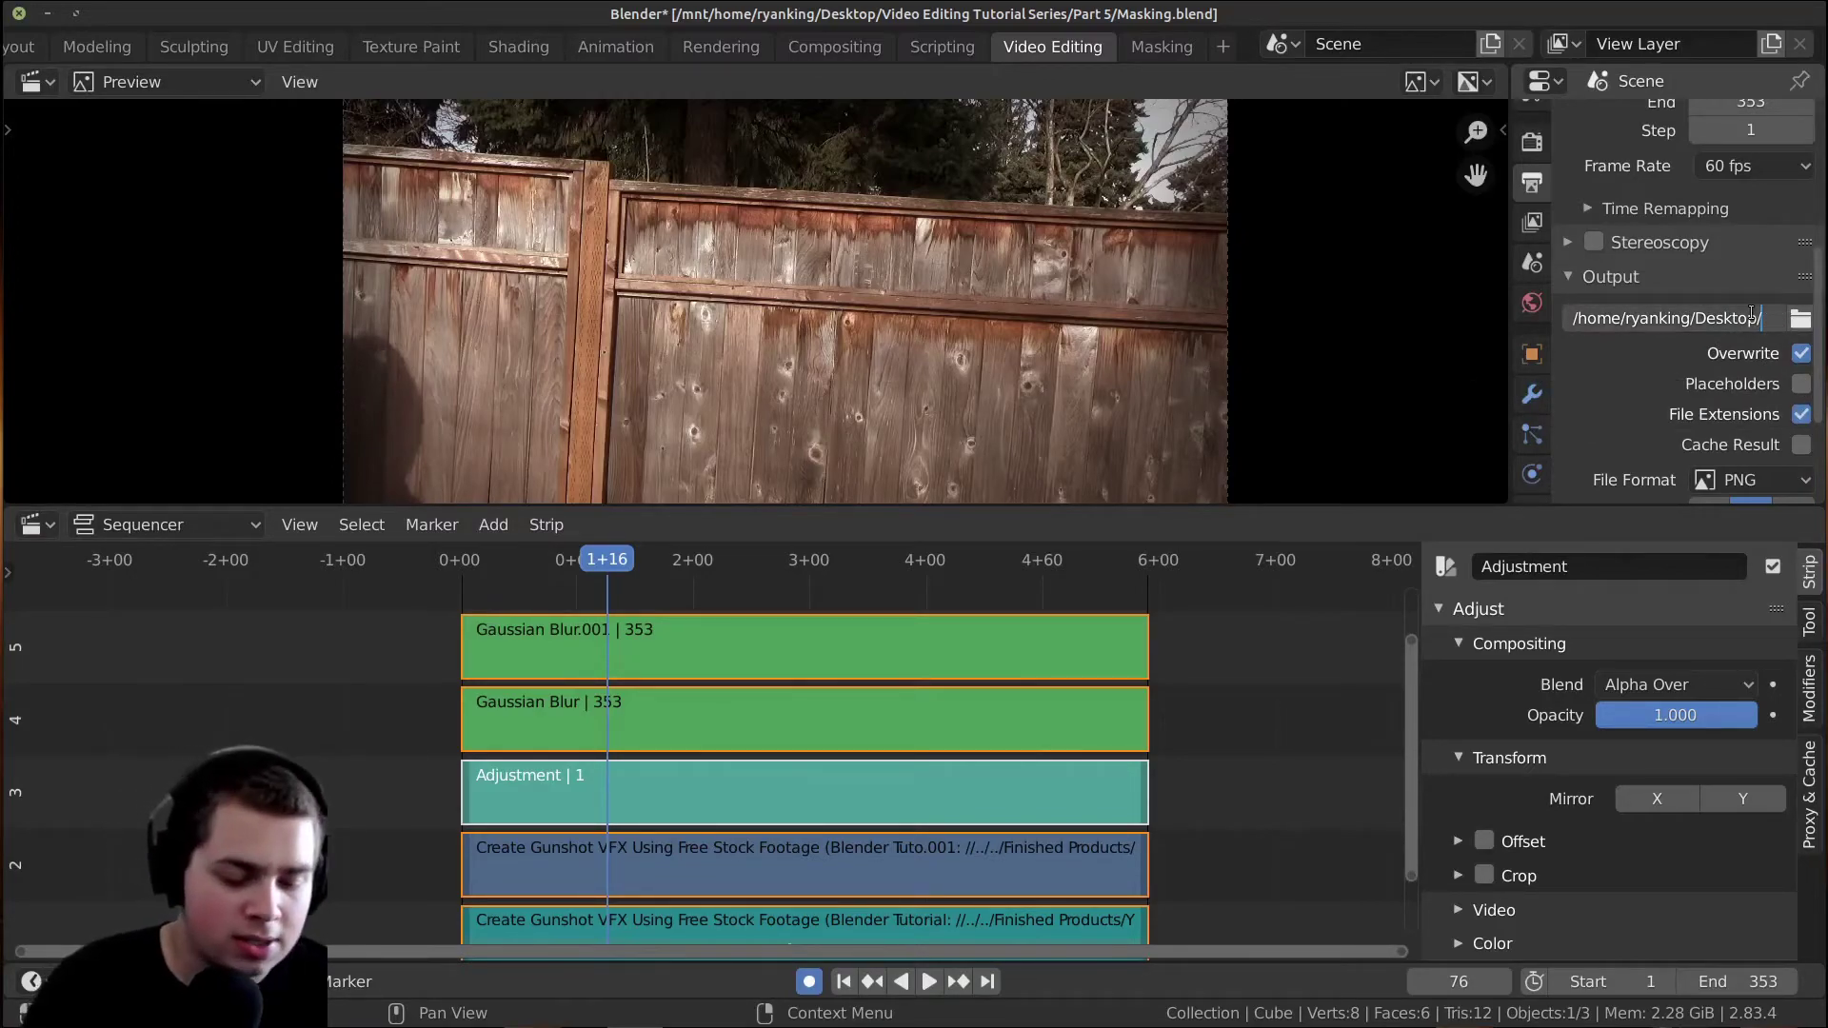
key("Return")
scroll(1731, 387, "down", 4)
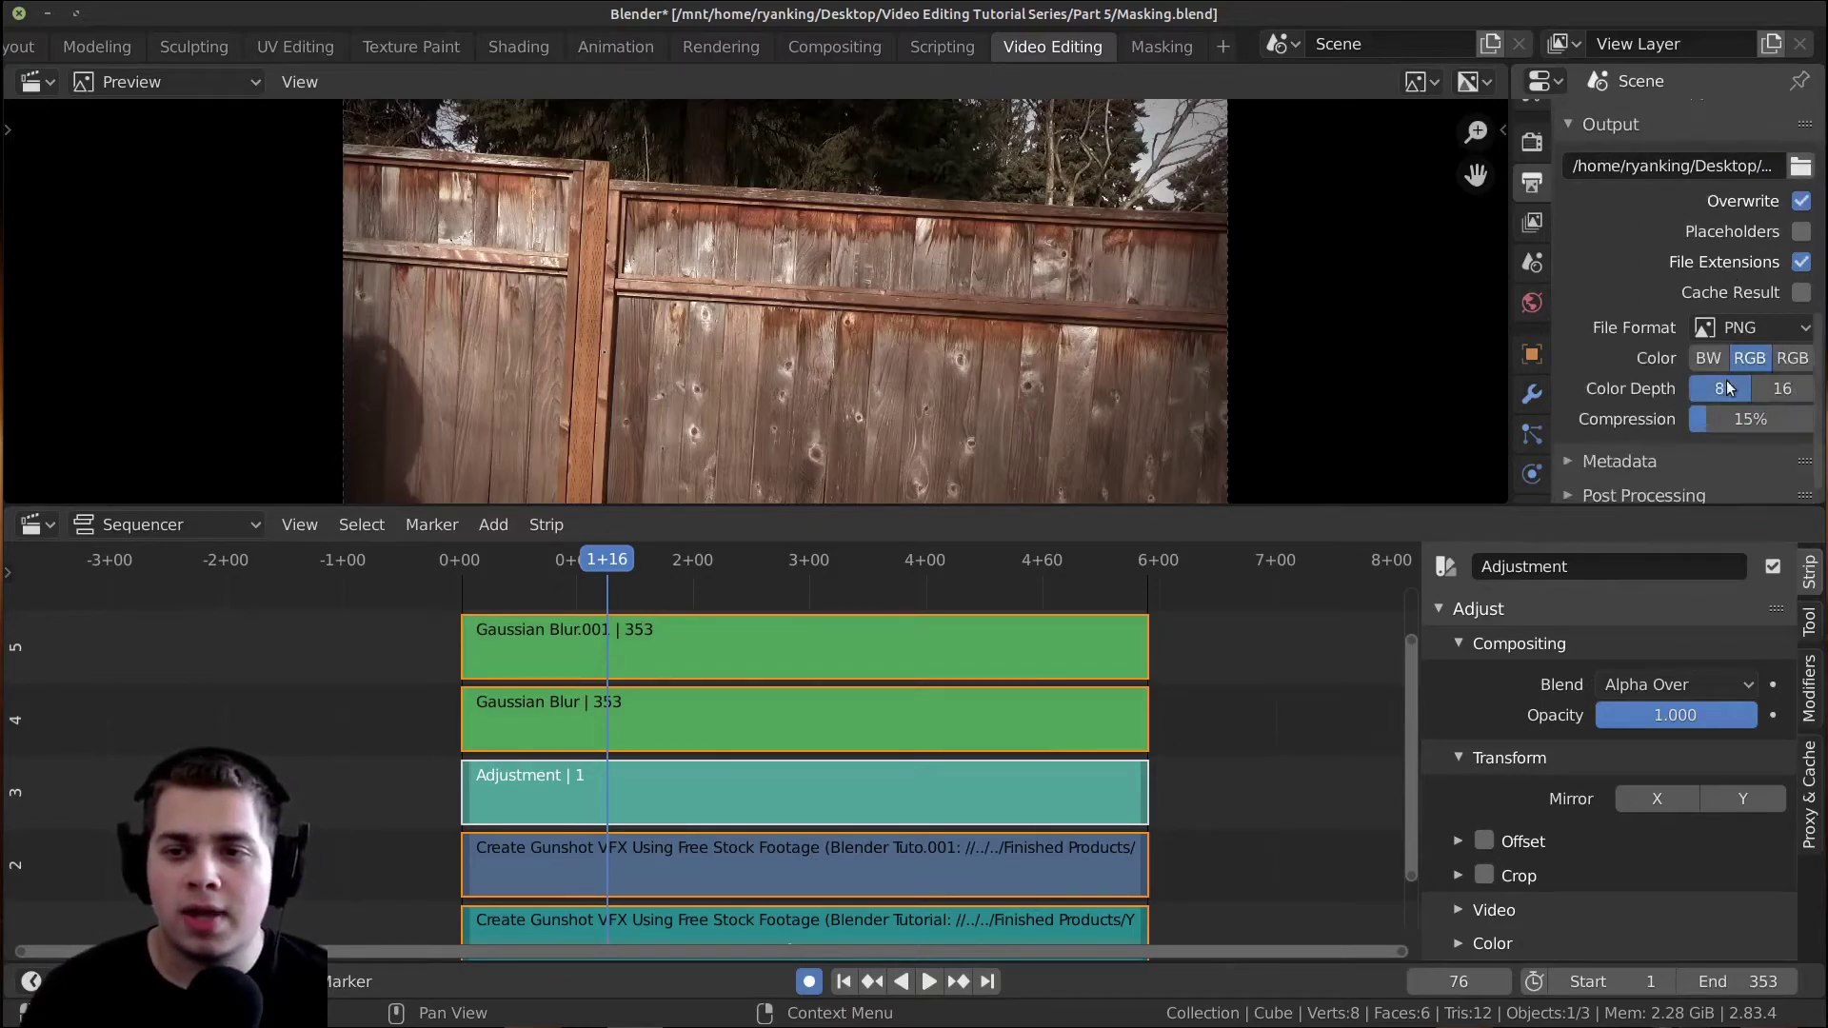
left_click(1733, 333)
left_click(1708, 488)
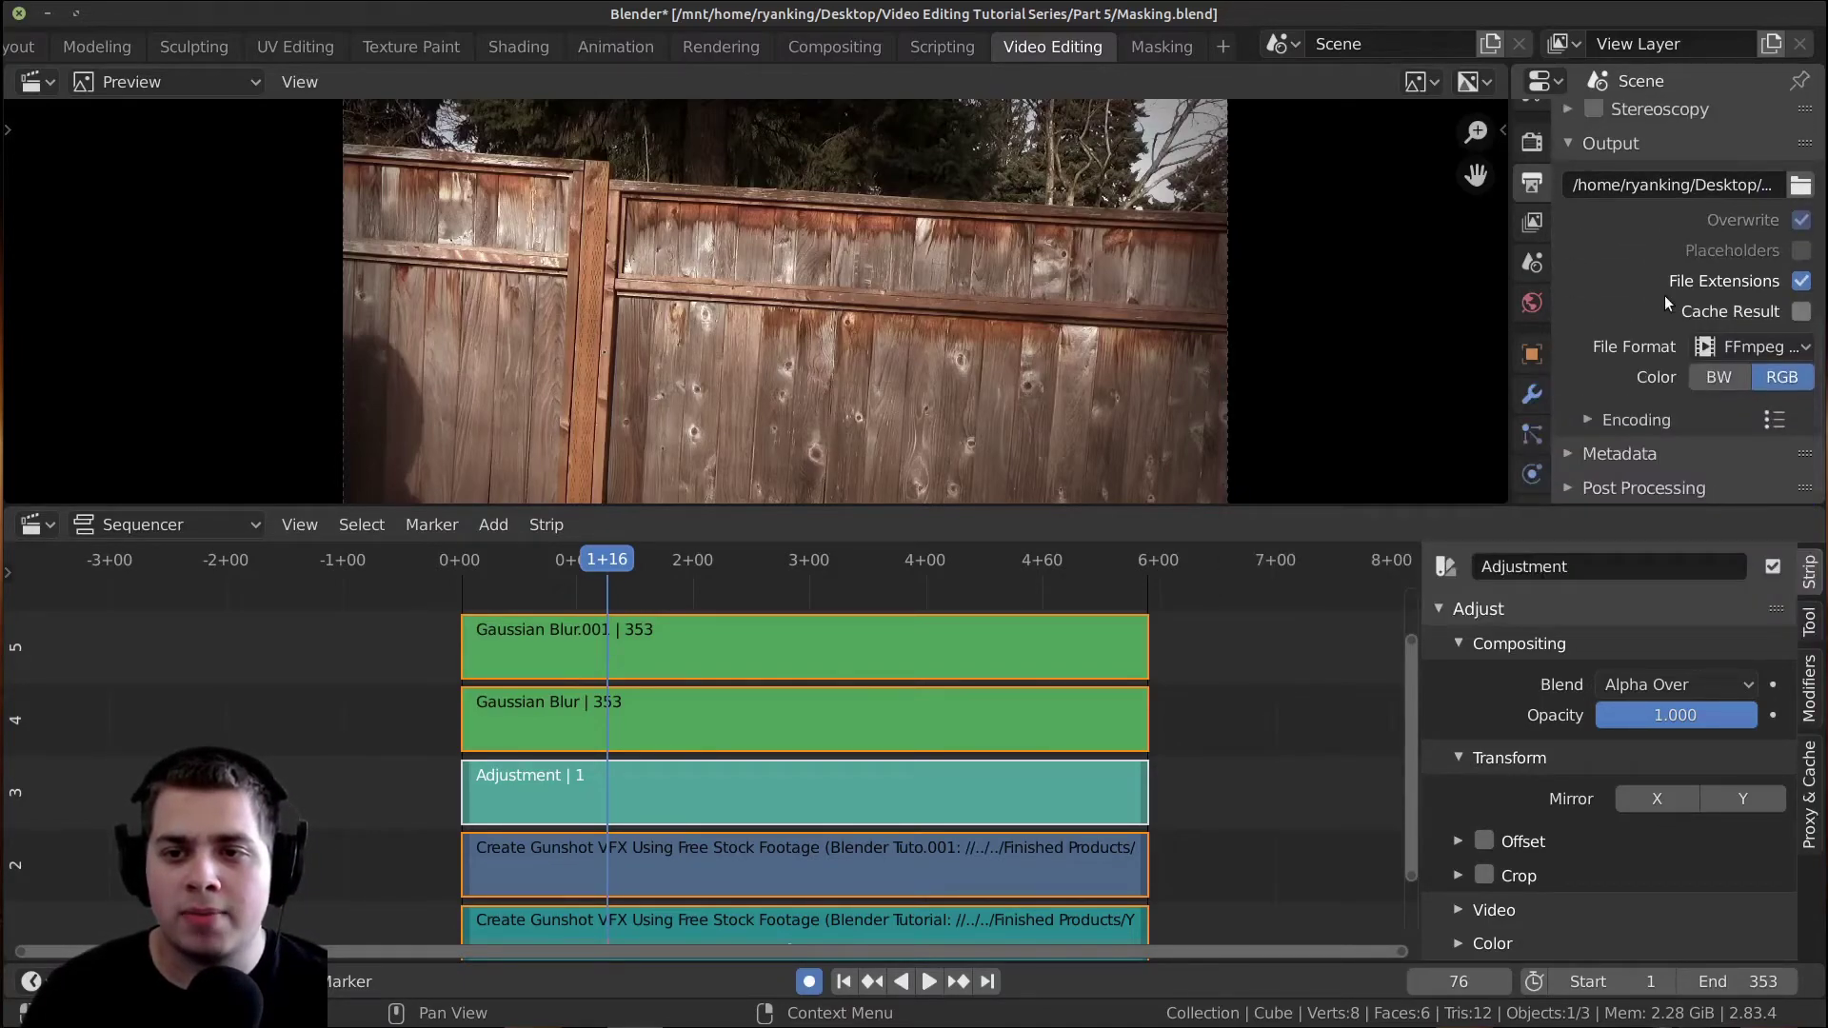
Set the output encoding container to MPEG-4 with H.264 as the video codec.
left_click(1617, 420)
scroll(1618, 400, "down", 4)
left_click(1752, 306)
left_click(1752, 306)
left_click(1585, 385)
scroll(1573, 368, "down", 5)
left_click(1732, 237)
left_click(1732, 236)
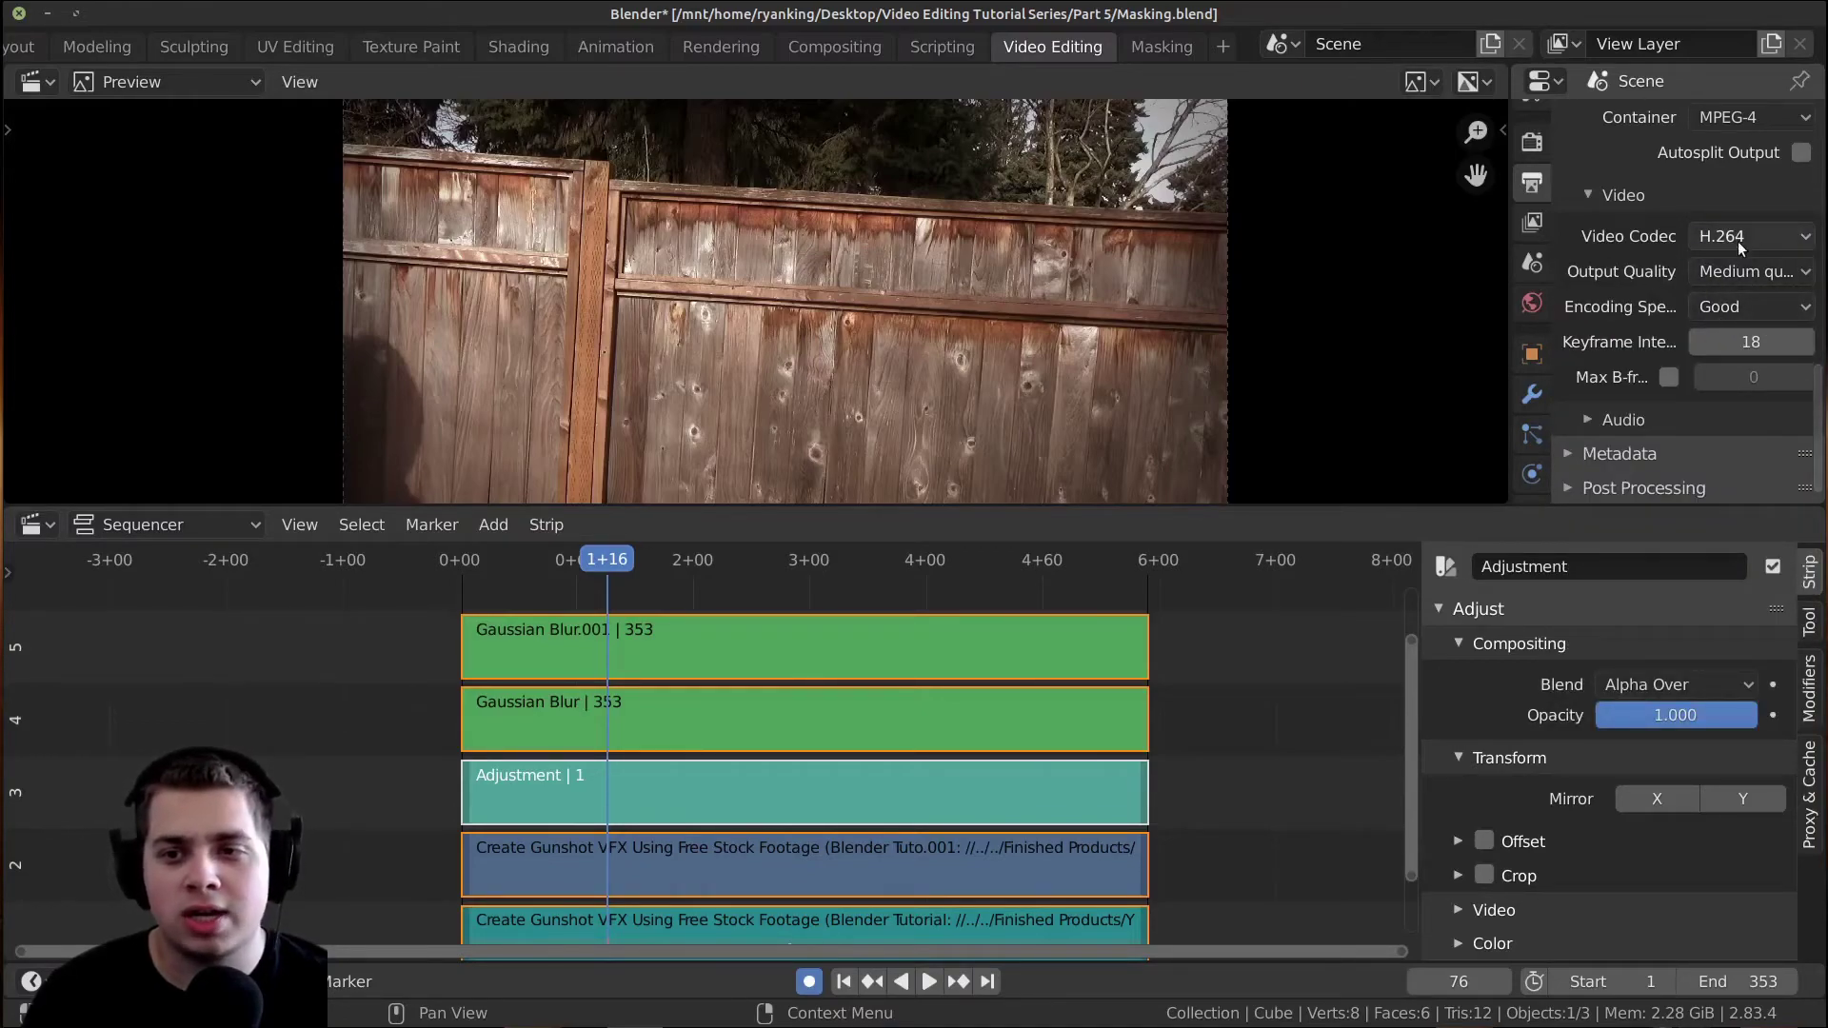
Set the output's audio codec to MP3.
left_click(1588, 420)
scroll(1599, 396, "down", 3)
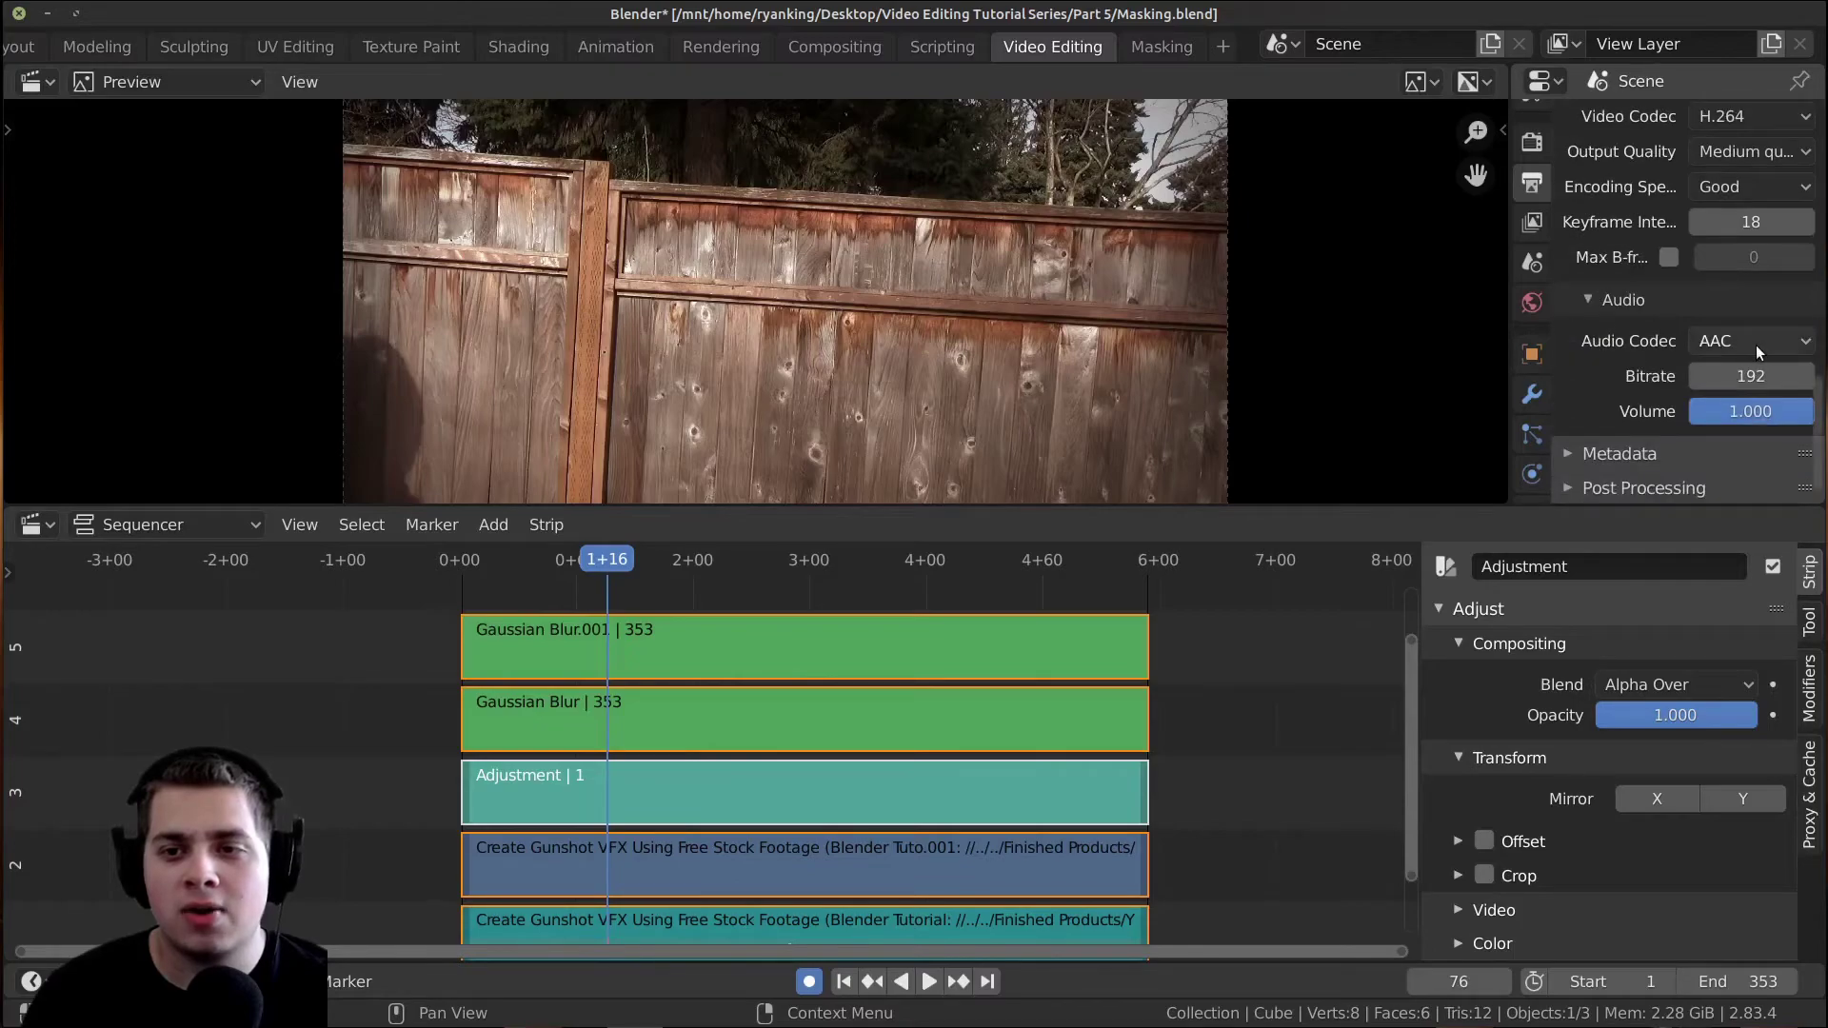
left_click(1756, 345)
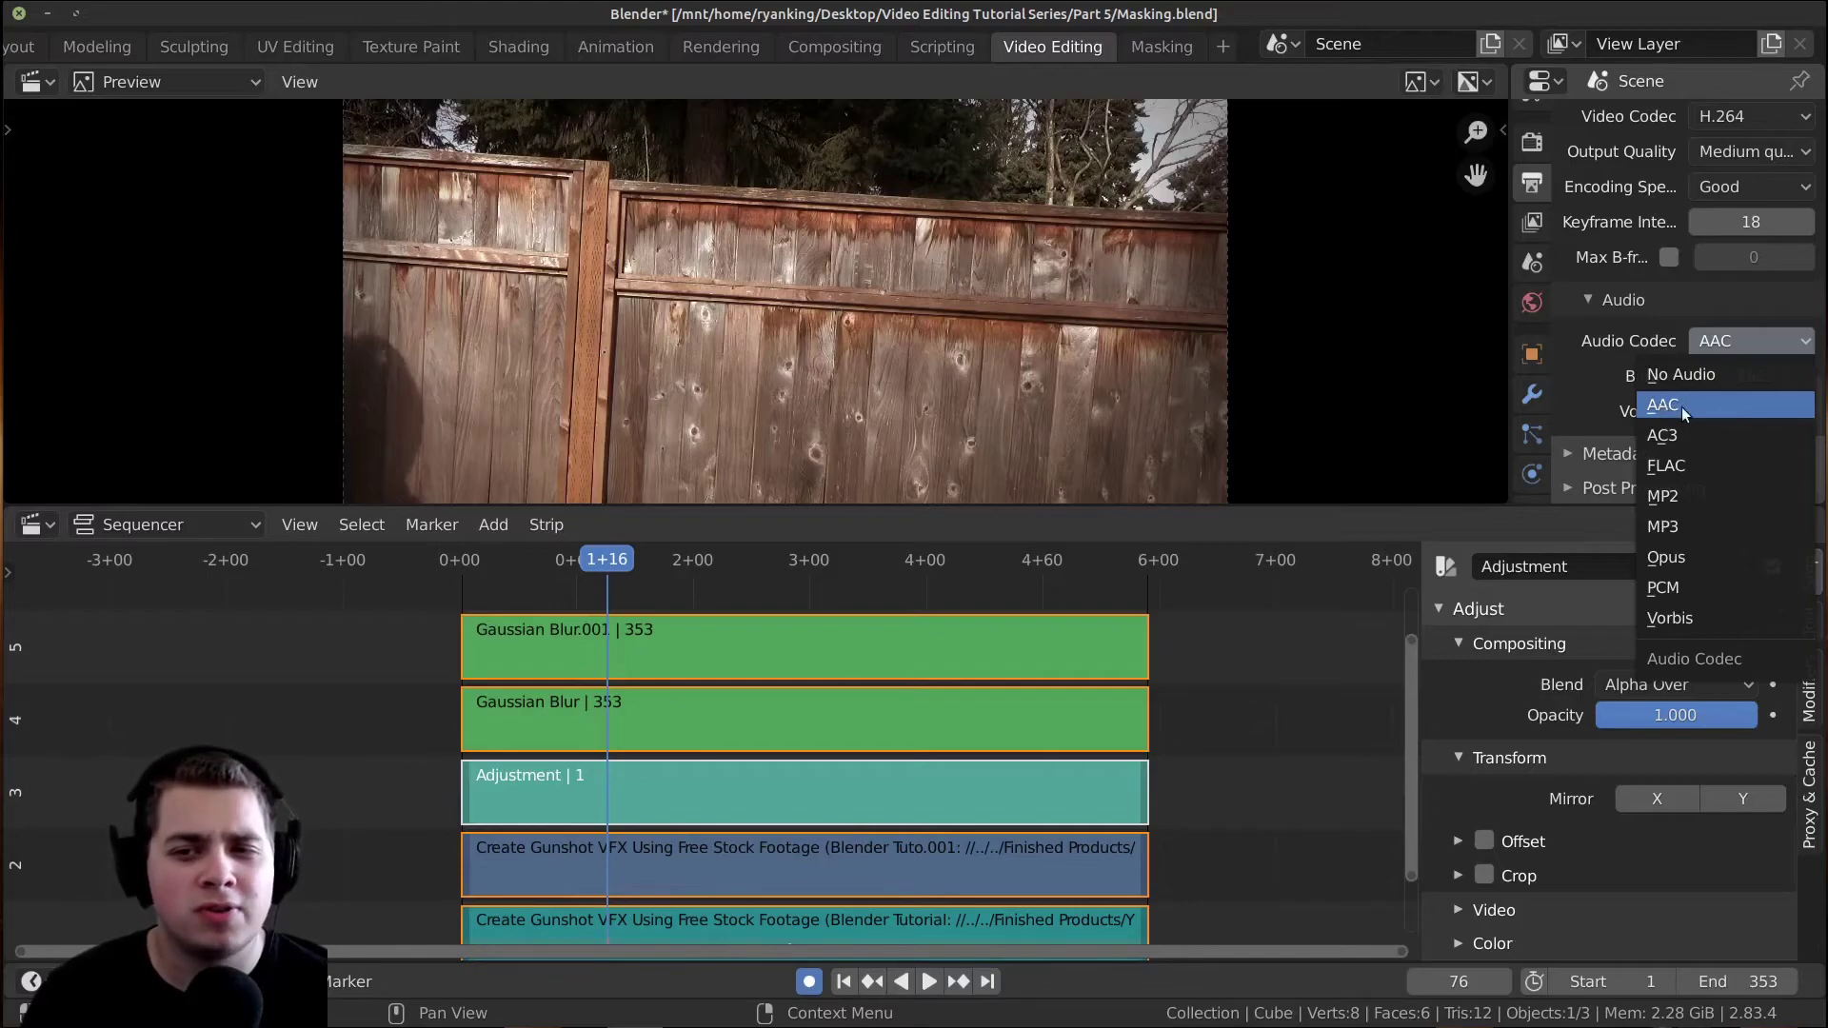
left_click(1683, 528)
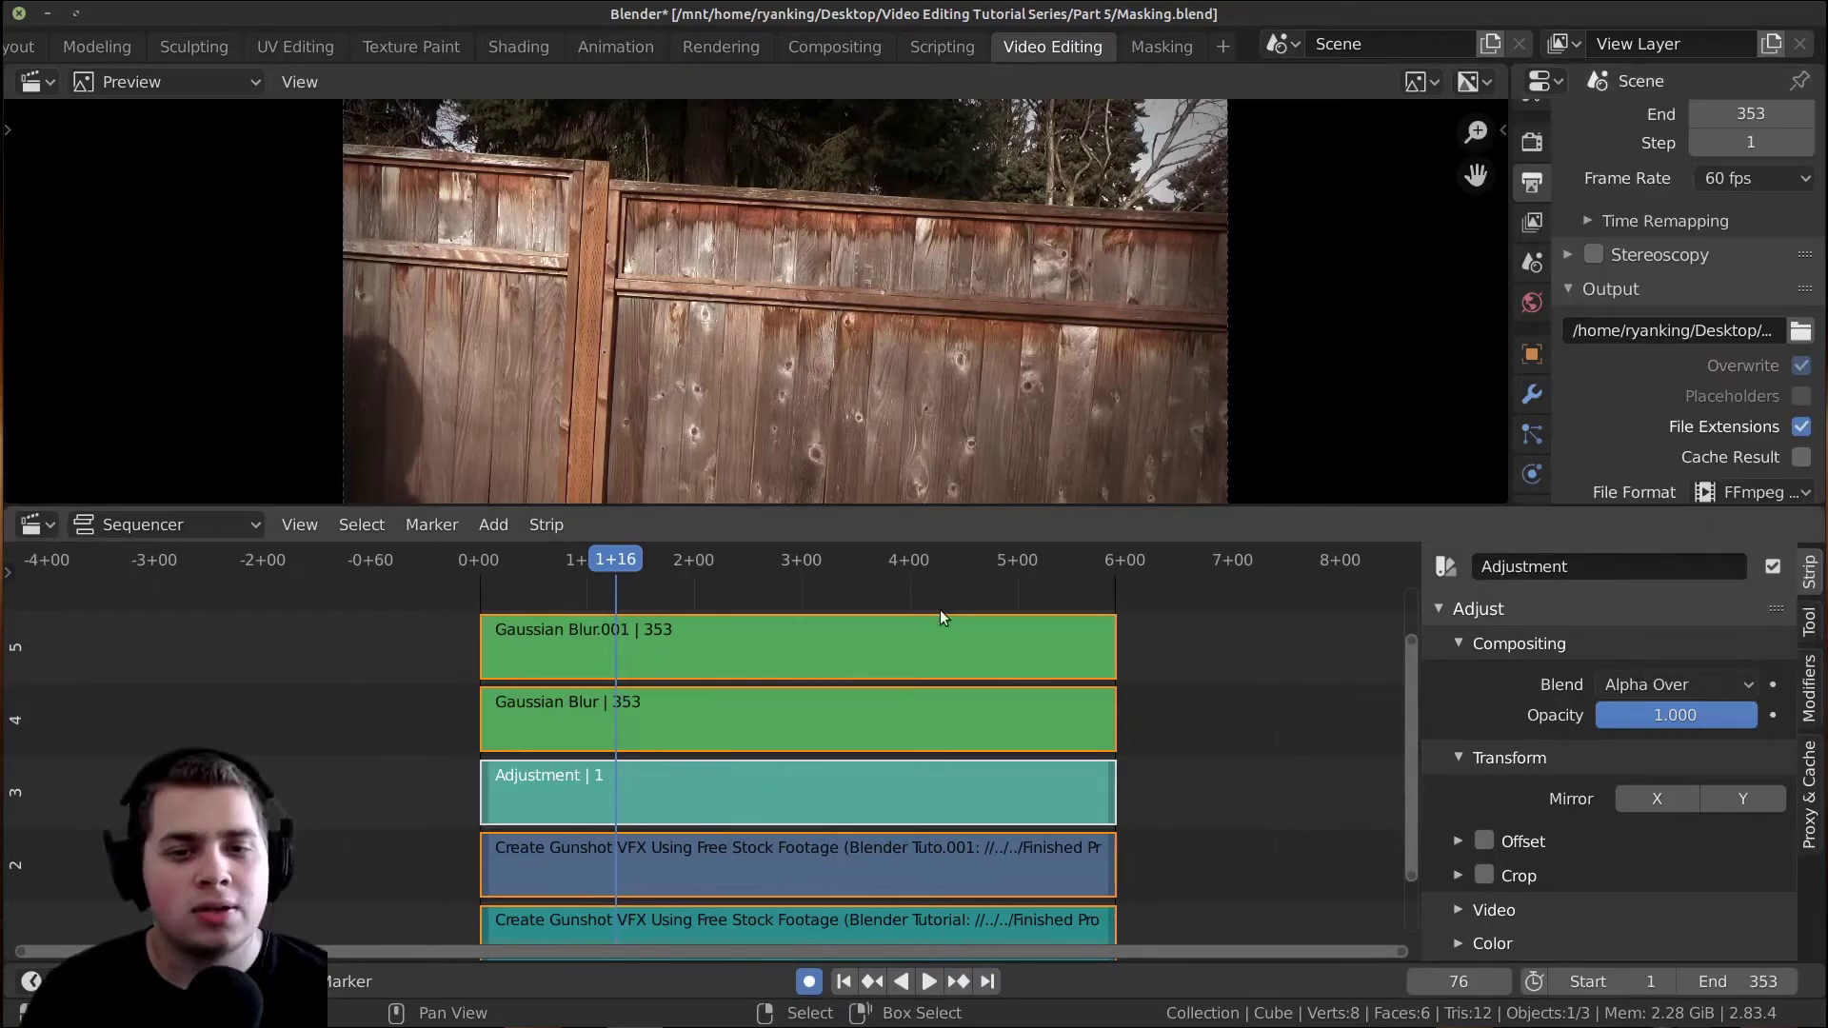
Frame all strips in the timeline and render the animation.
key("Home")
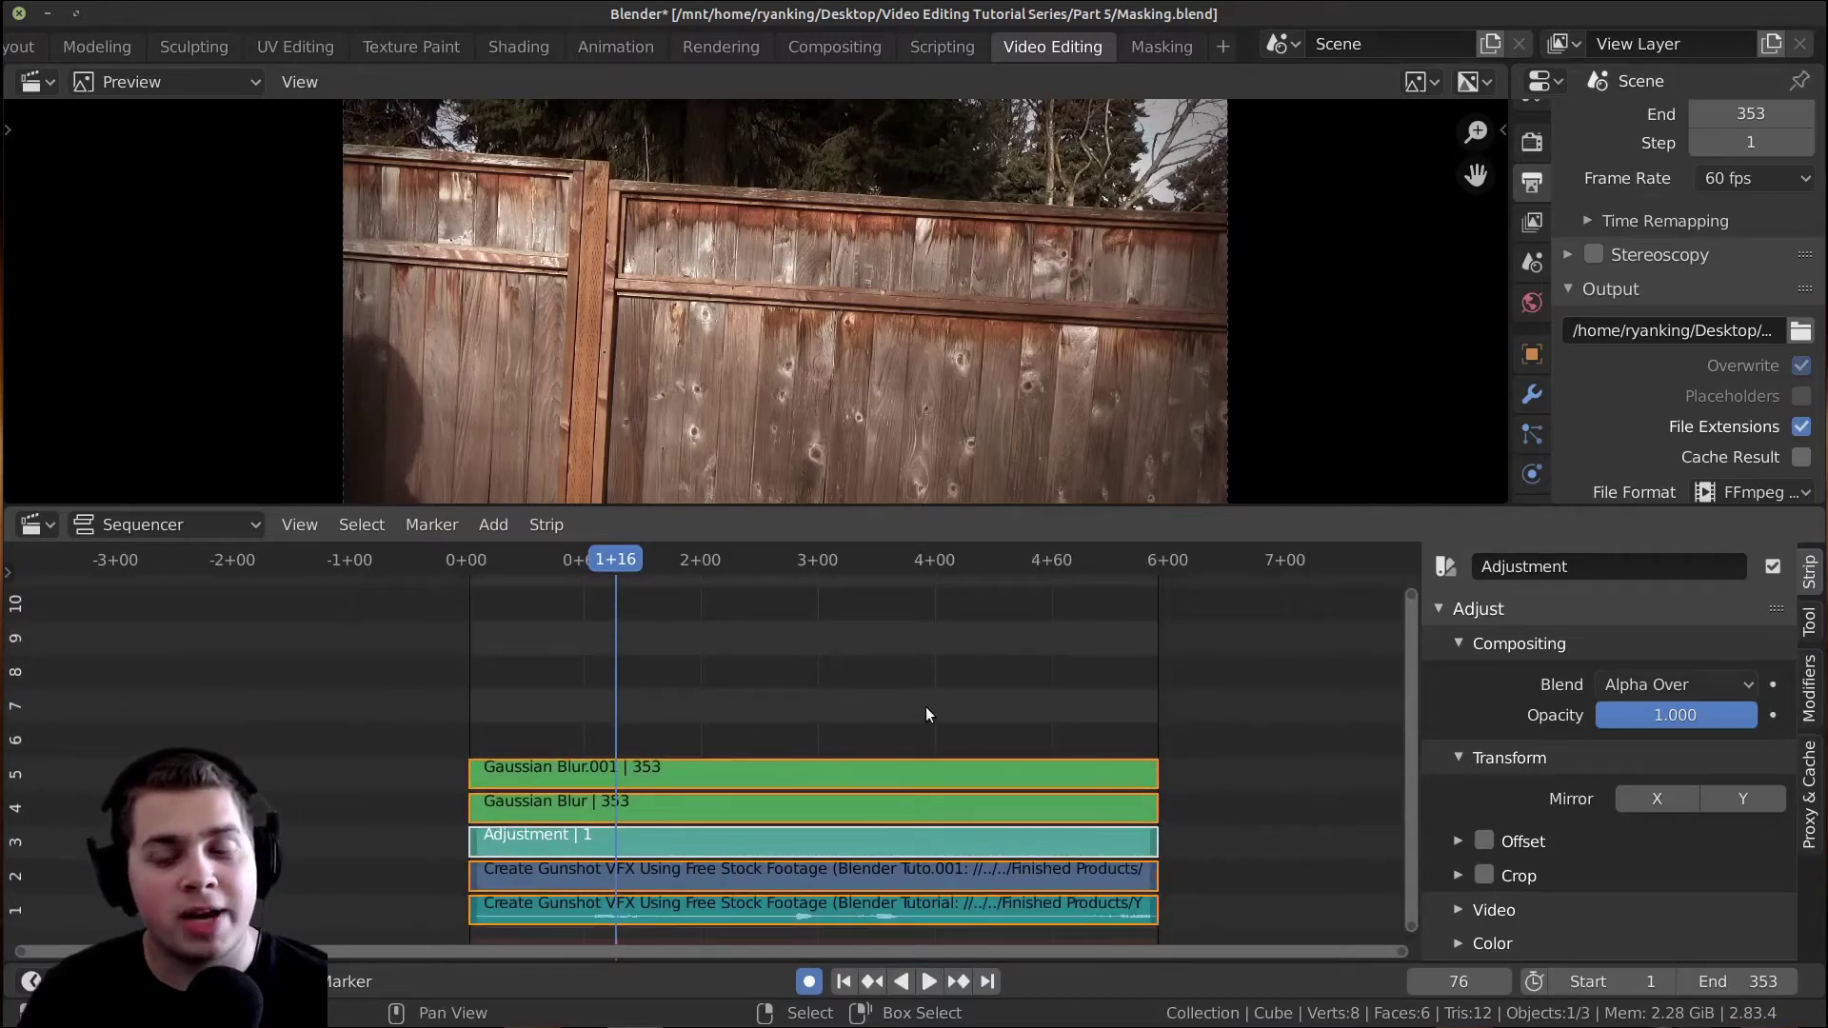
middle_click_drag(952, 659, 933, 651, "ctrl")
scroll(273, 38, "up", 4)
scroll(276, 38, "up", 3)
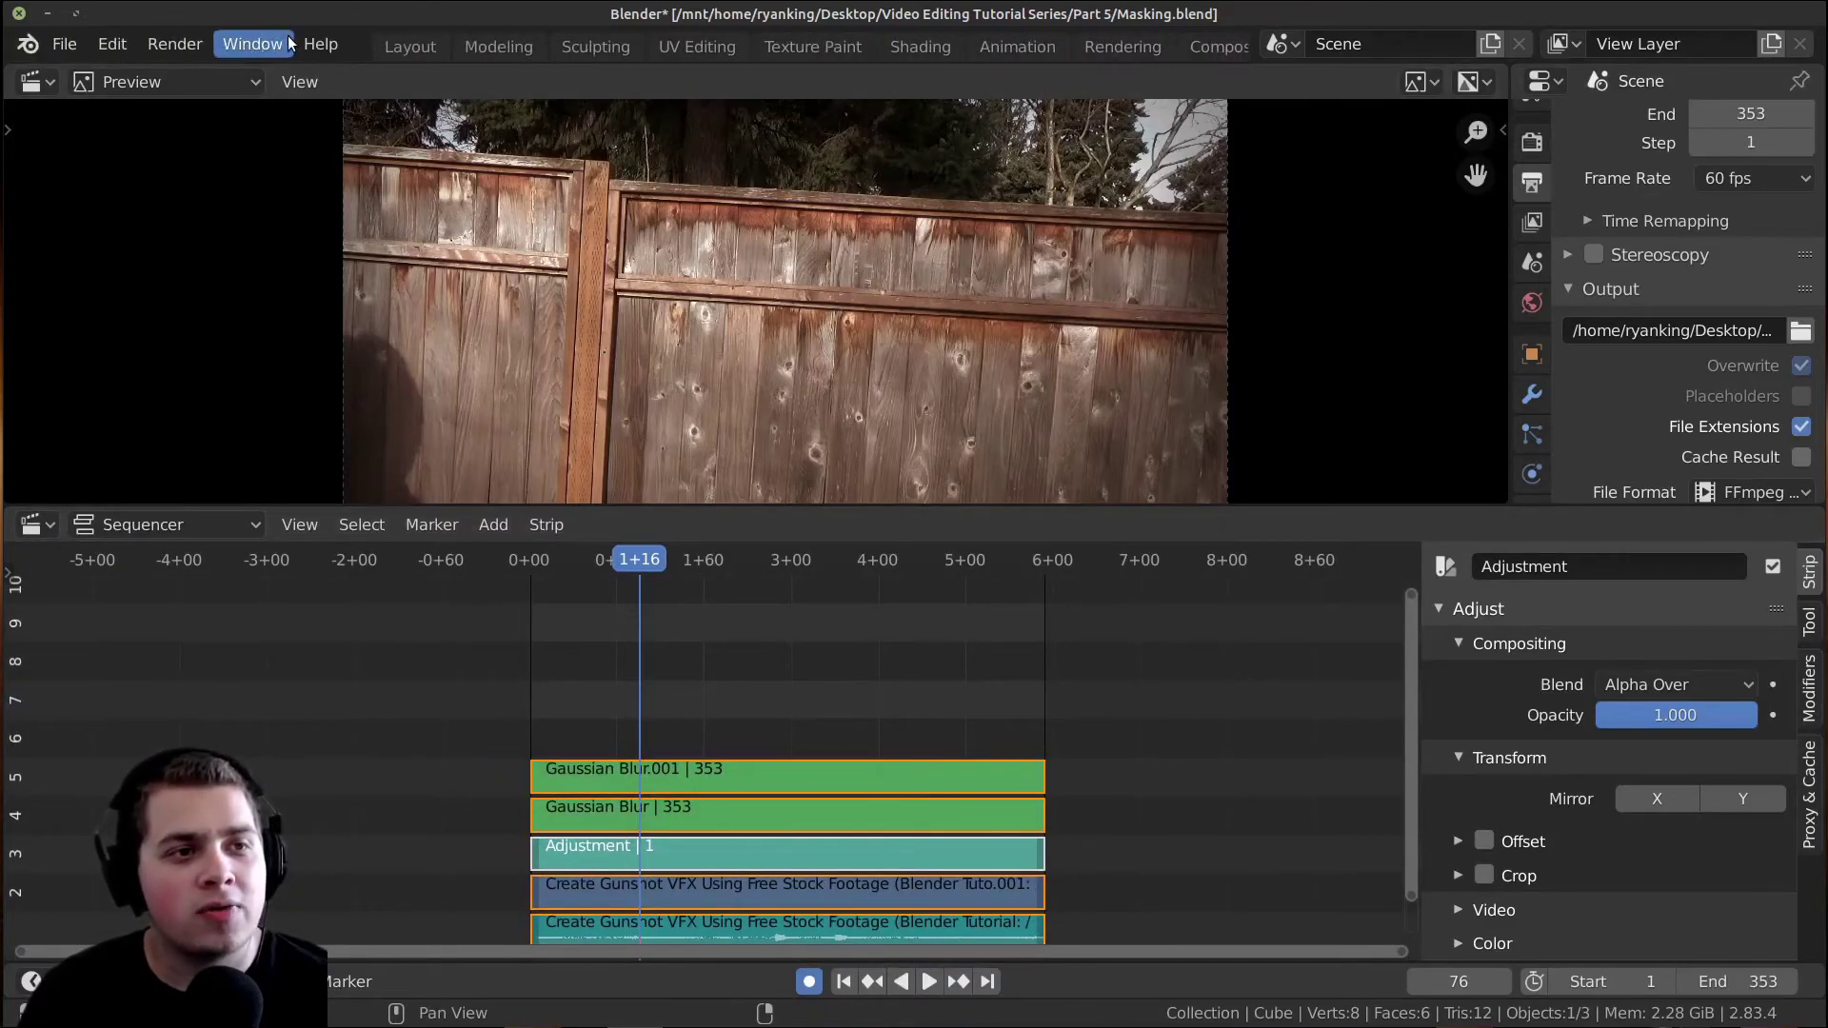
left_click(173, 44)
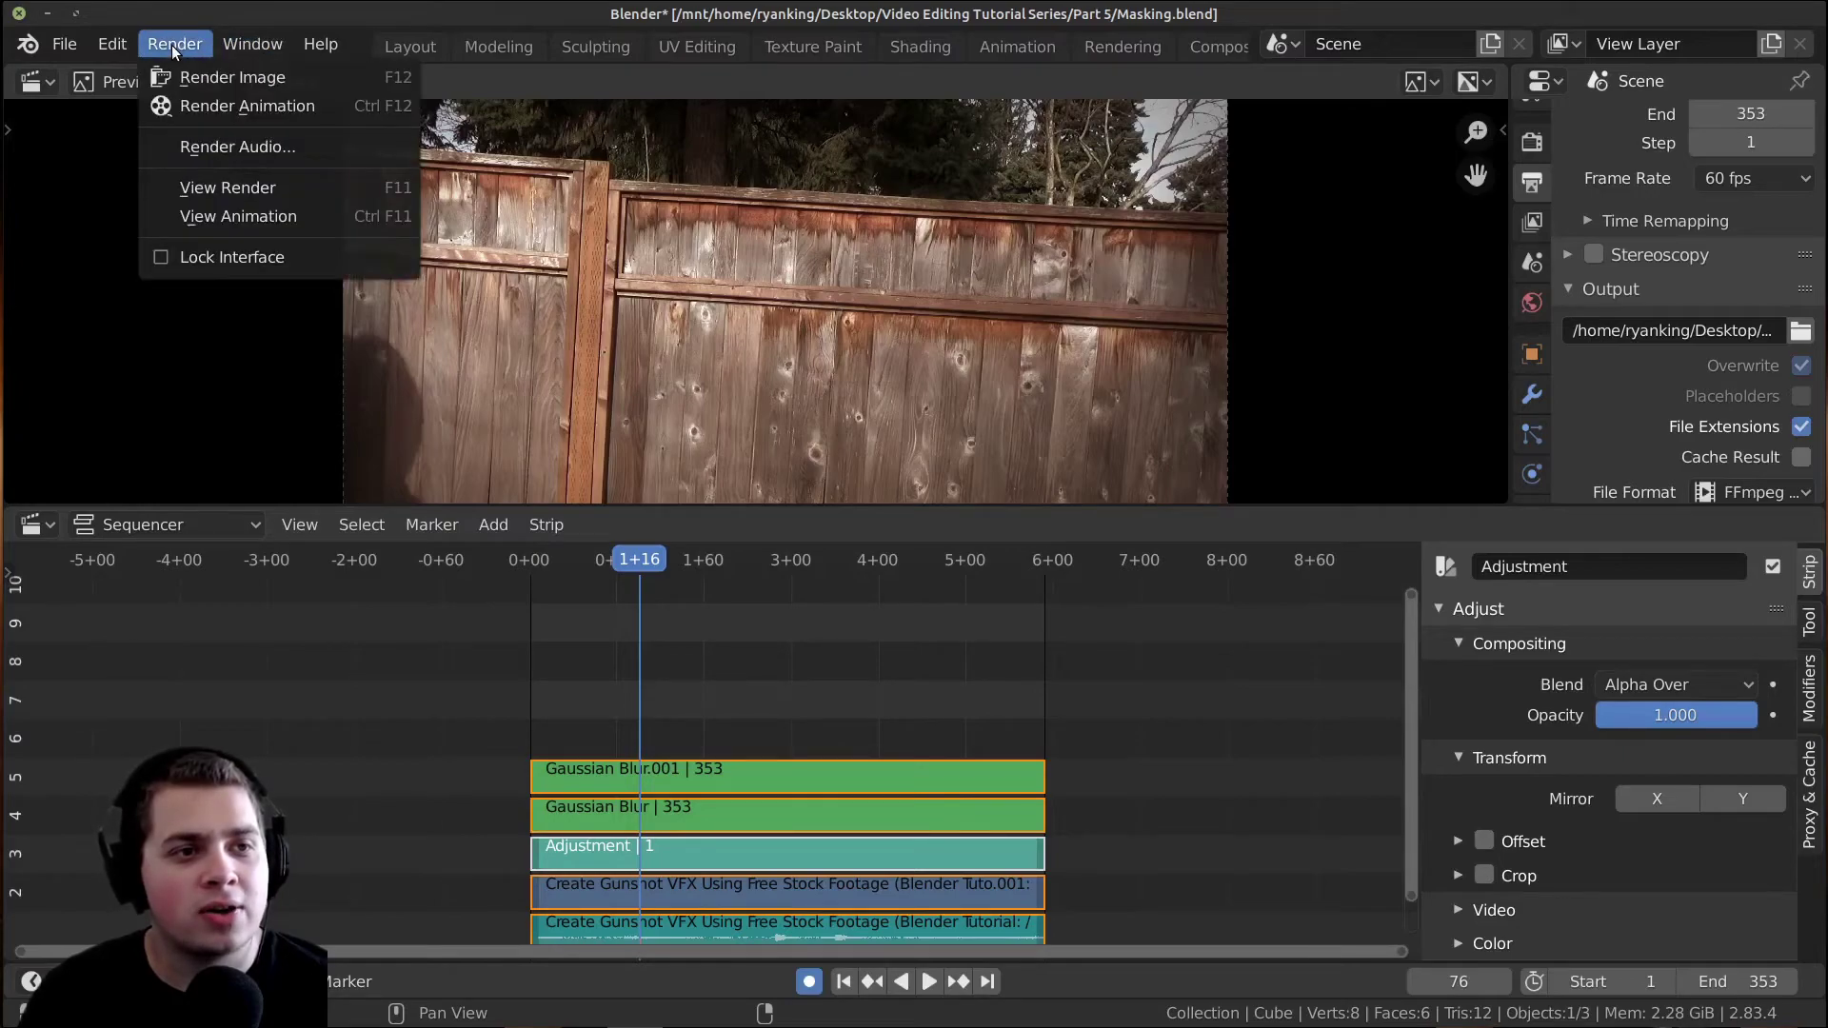
left_click(267, 106)
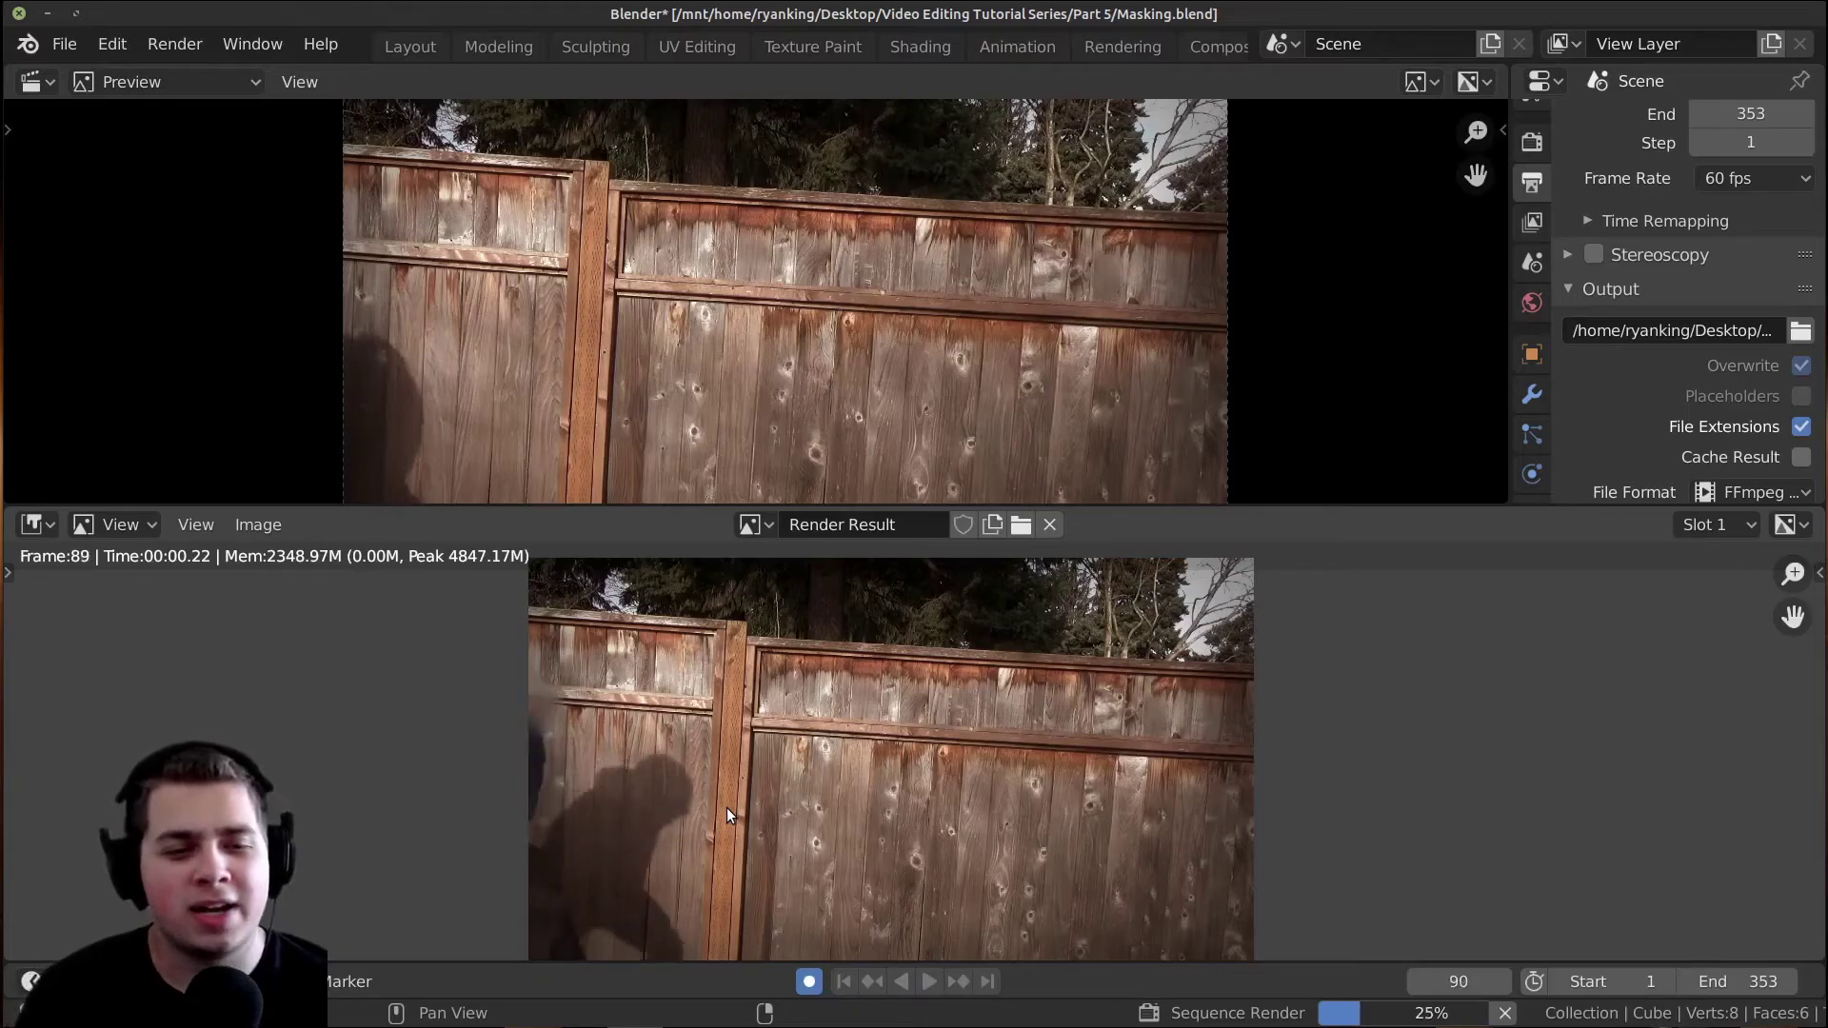
Examine the blurred face up close in the frames as the animation renders.
scroll(564, 716, "up", 2)
middle_click_drag(564, 716, 728, 716)
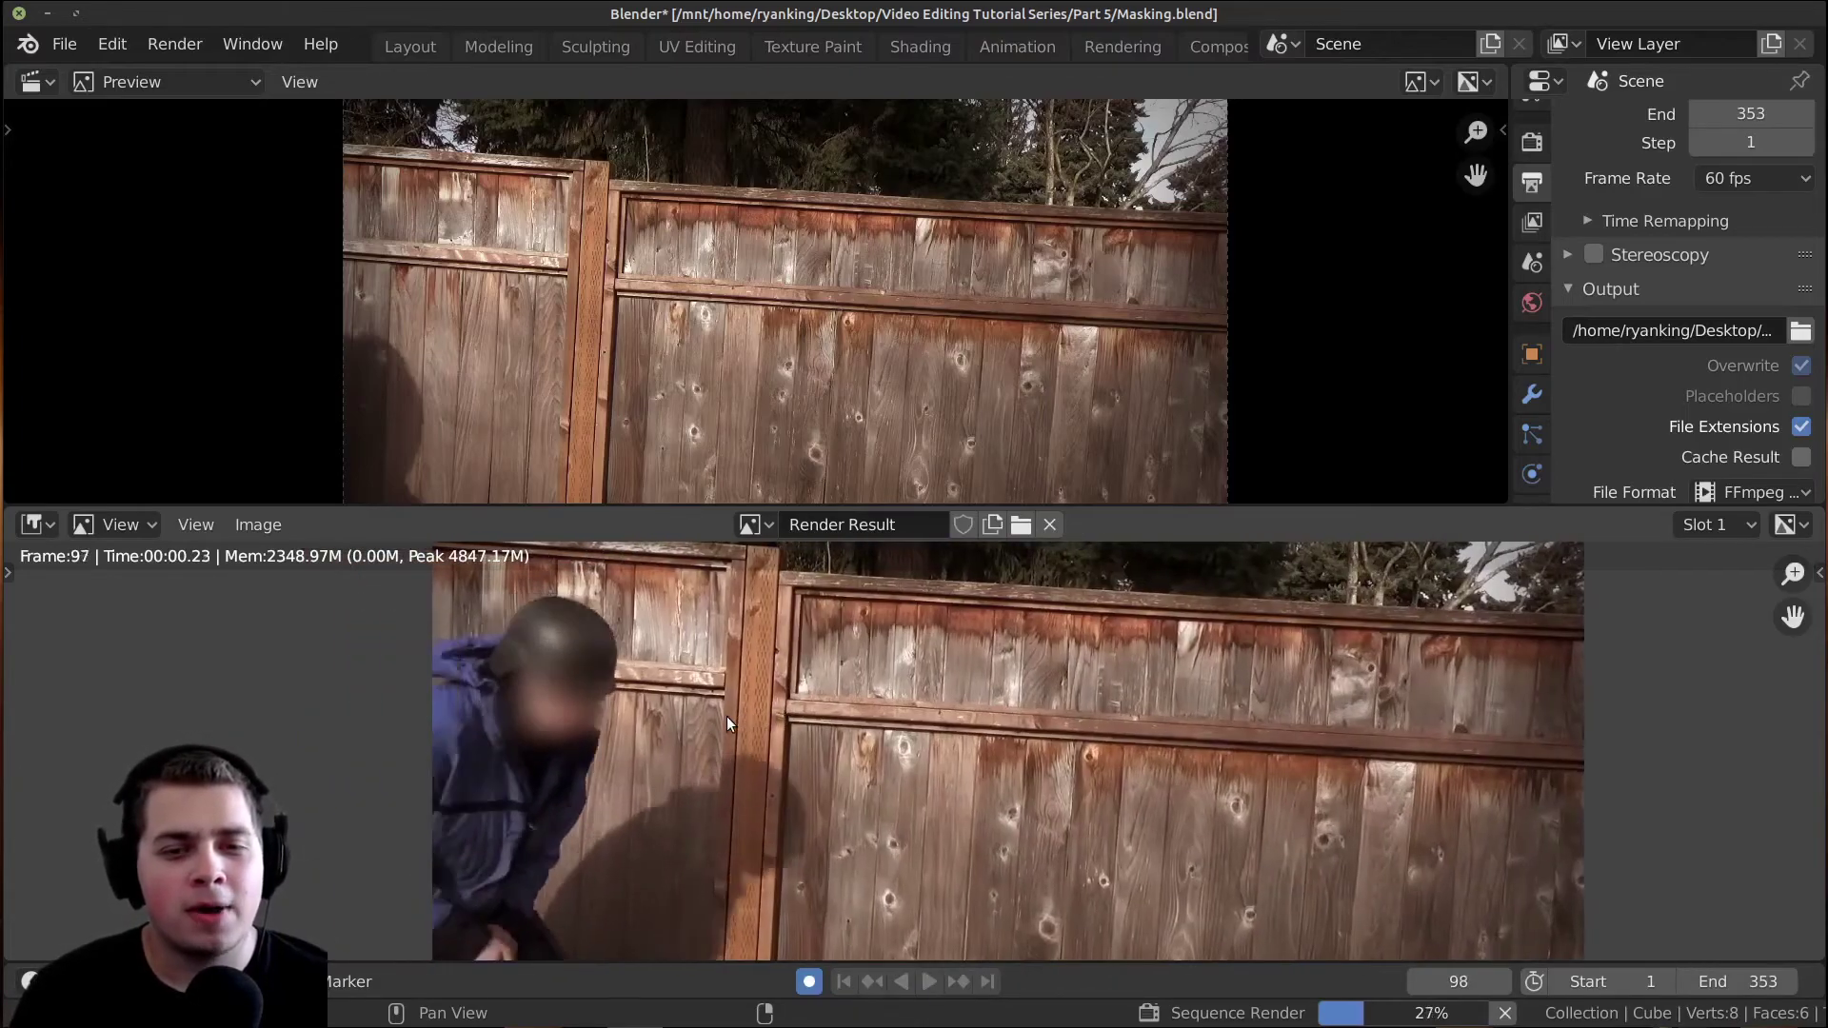
scroll(657, 723, "up", 3)
scroll(613, 714, "down", 1)
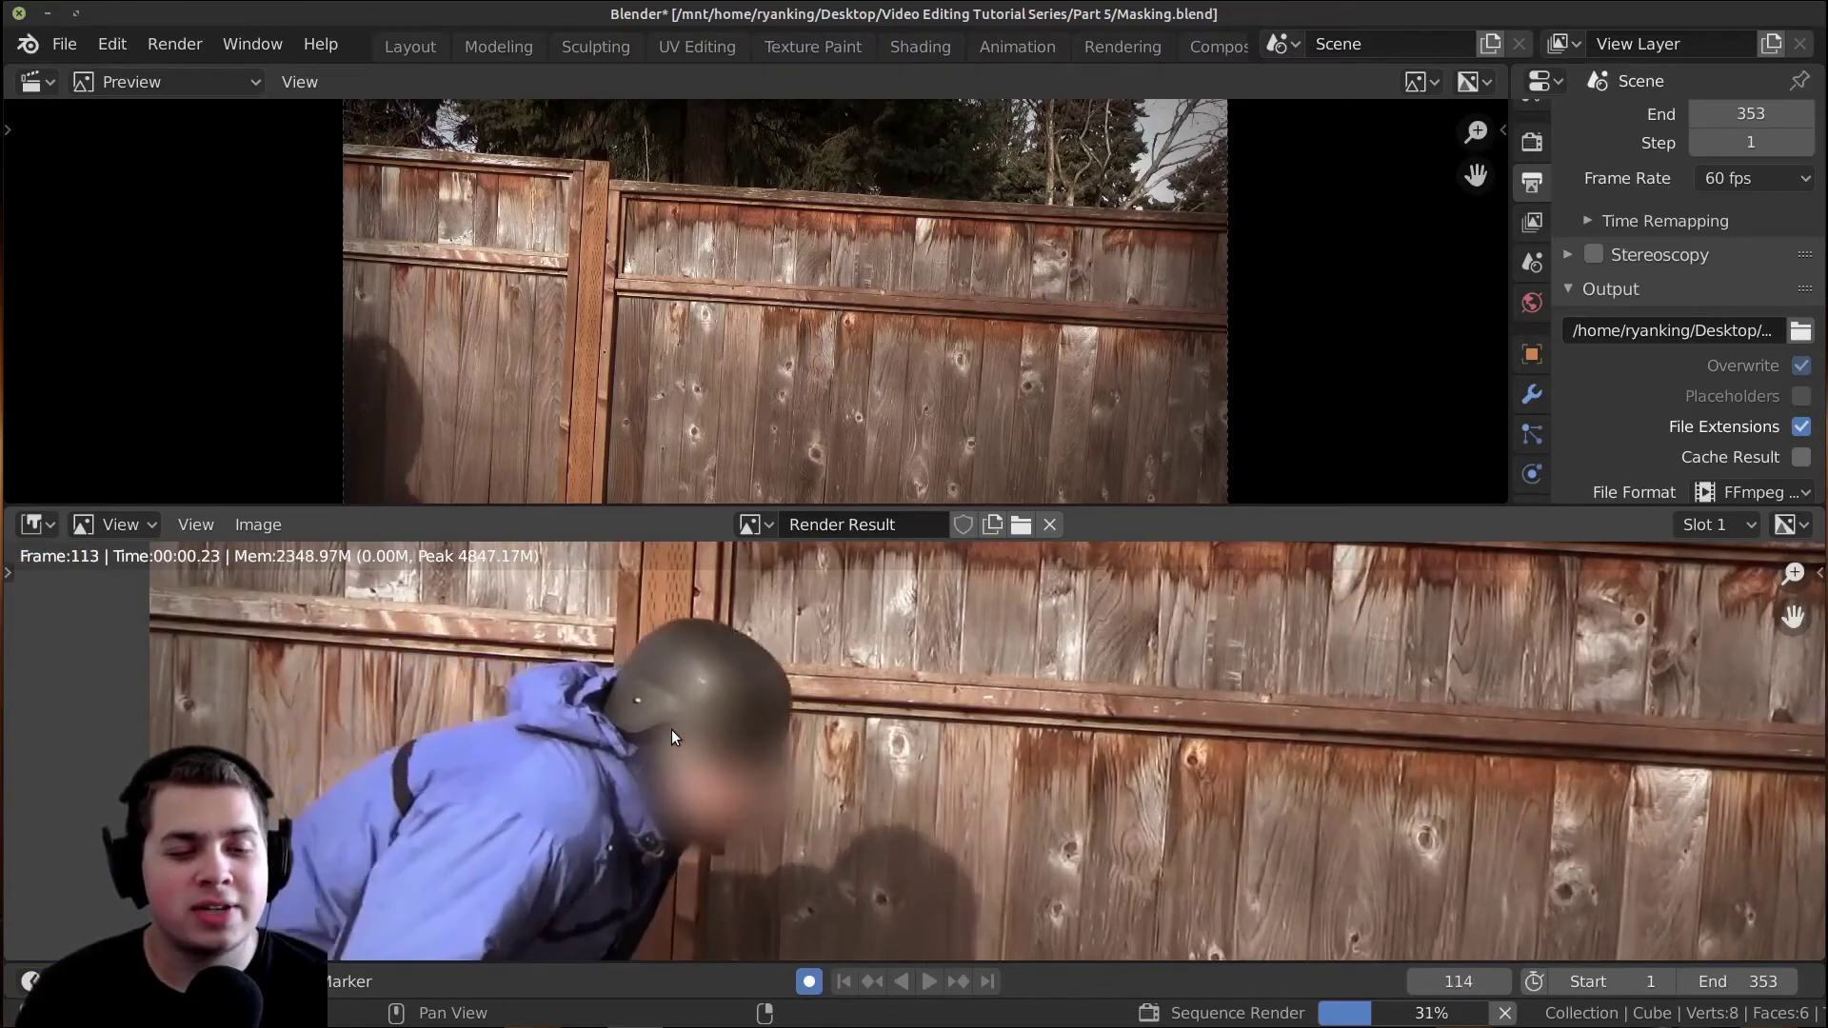
scroll(666, 771, "down", 1)
scroll(800, 809, "down", 1)
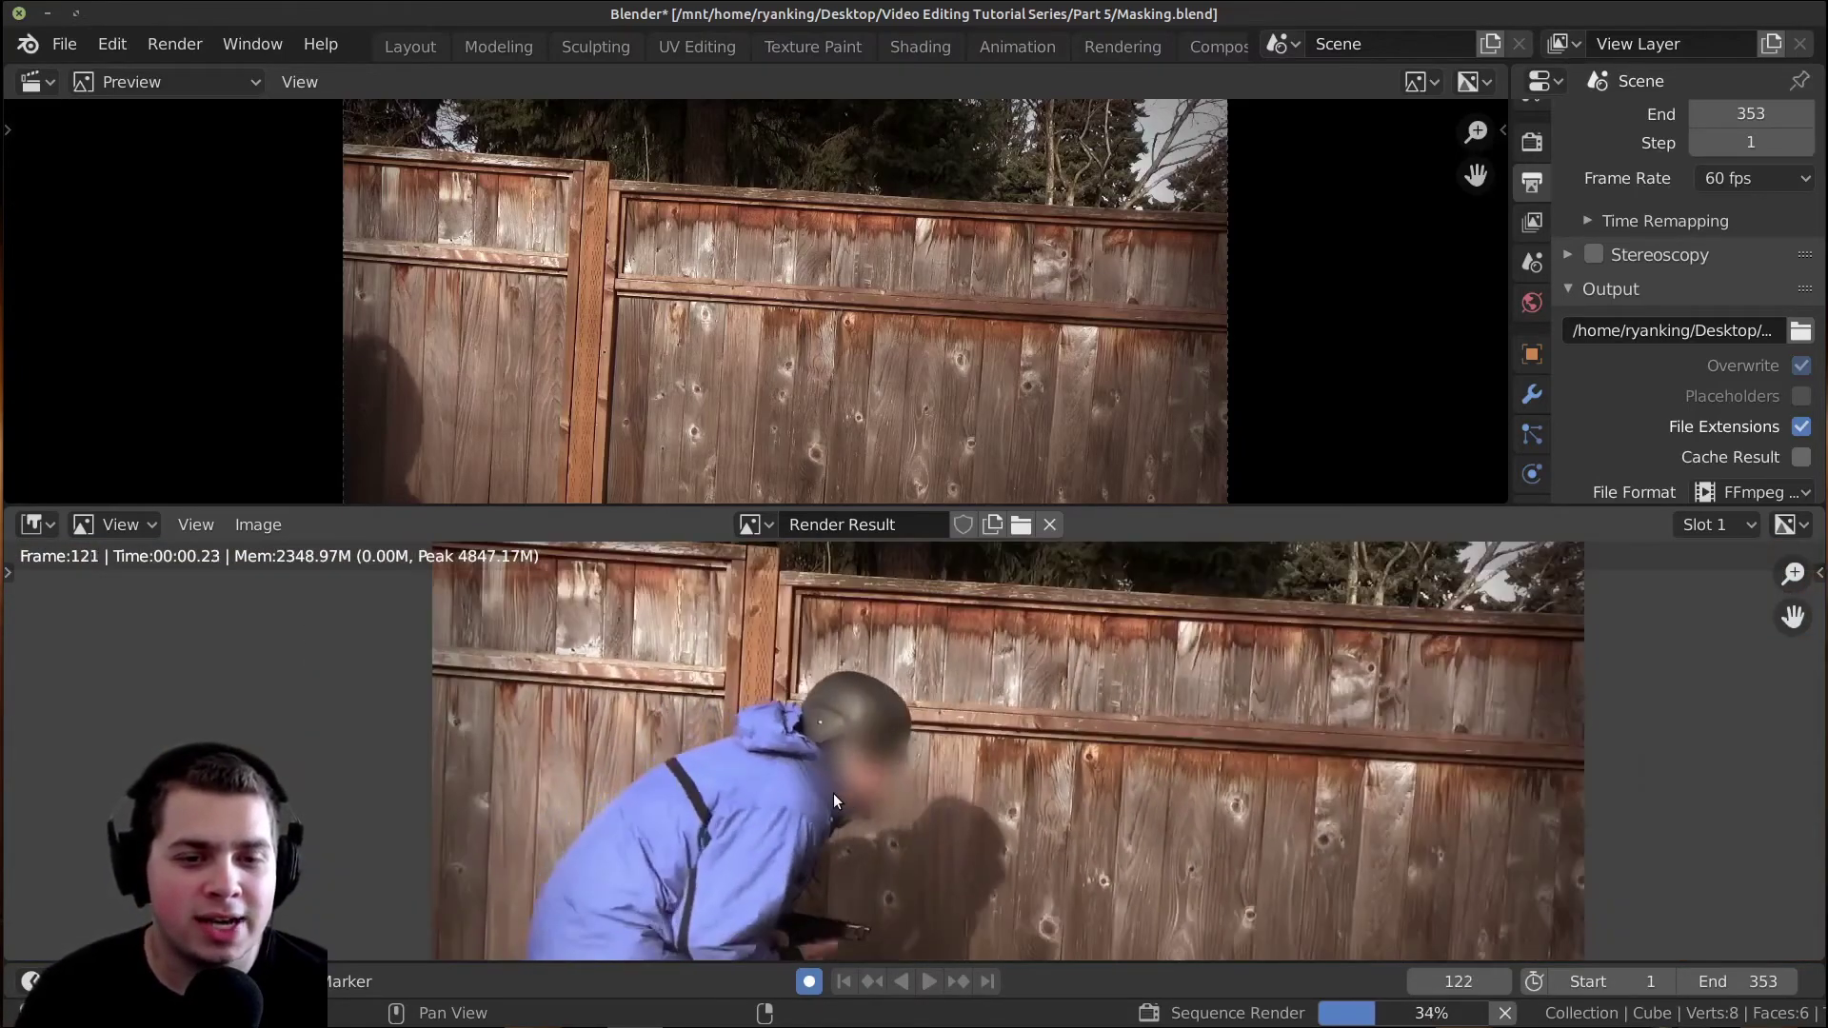
scroll(905, 792, "up", 3)
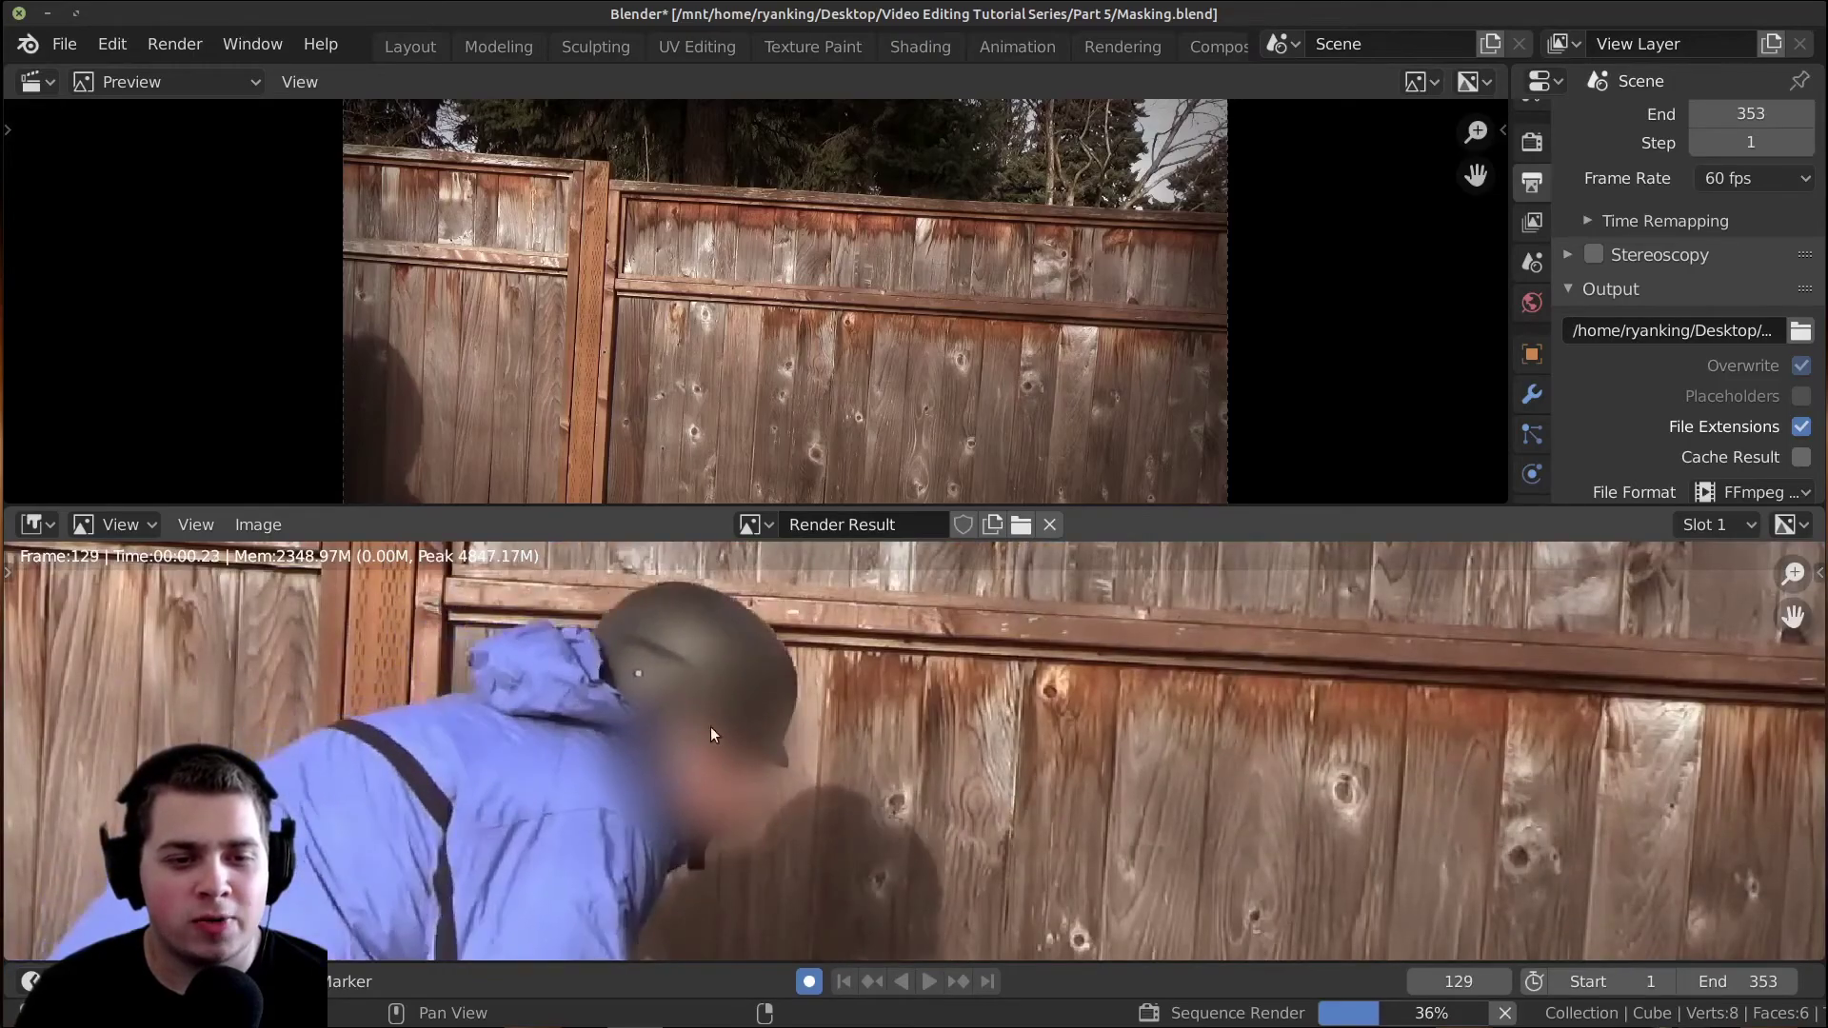
scroll(853, 779, "down", 3)
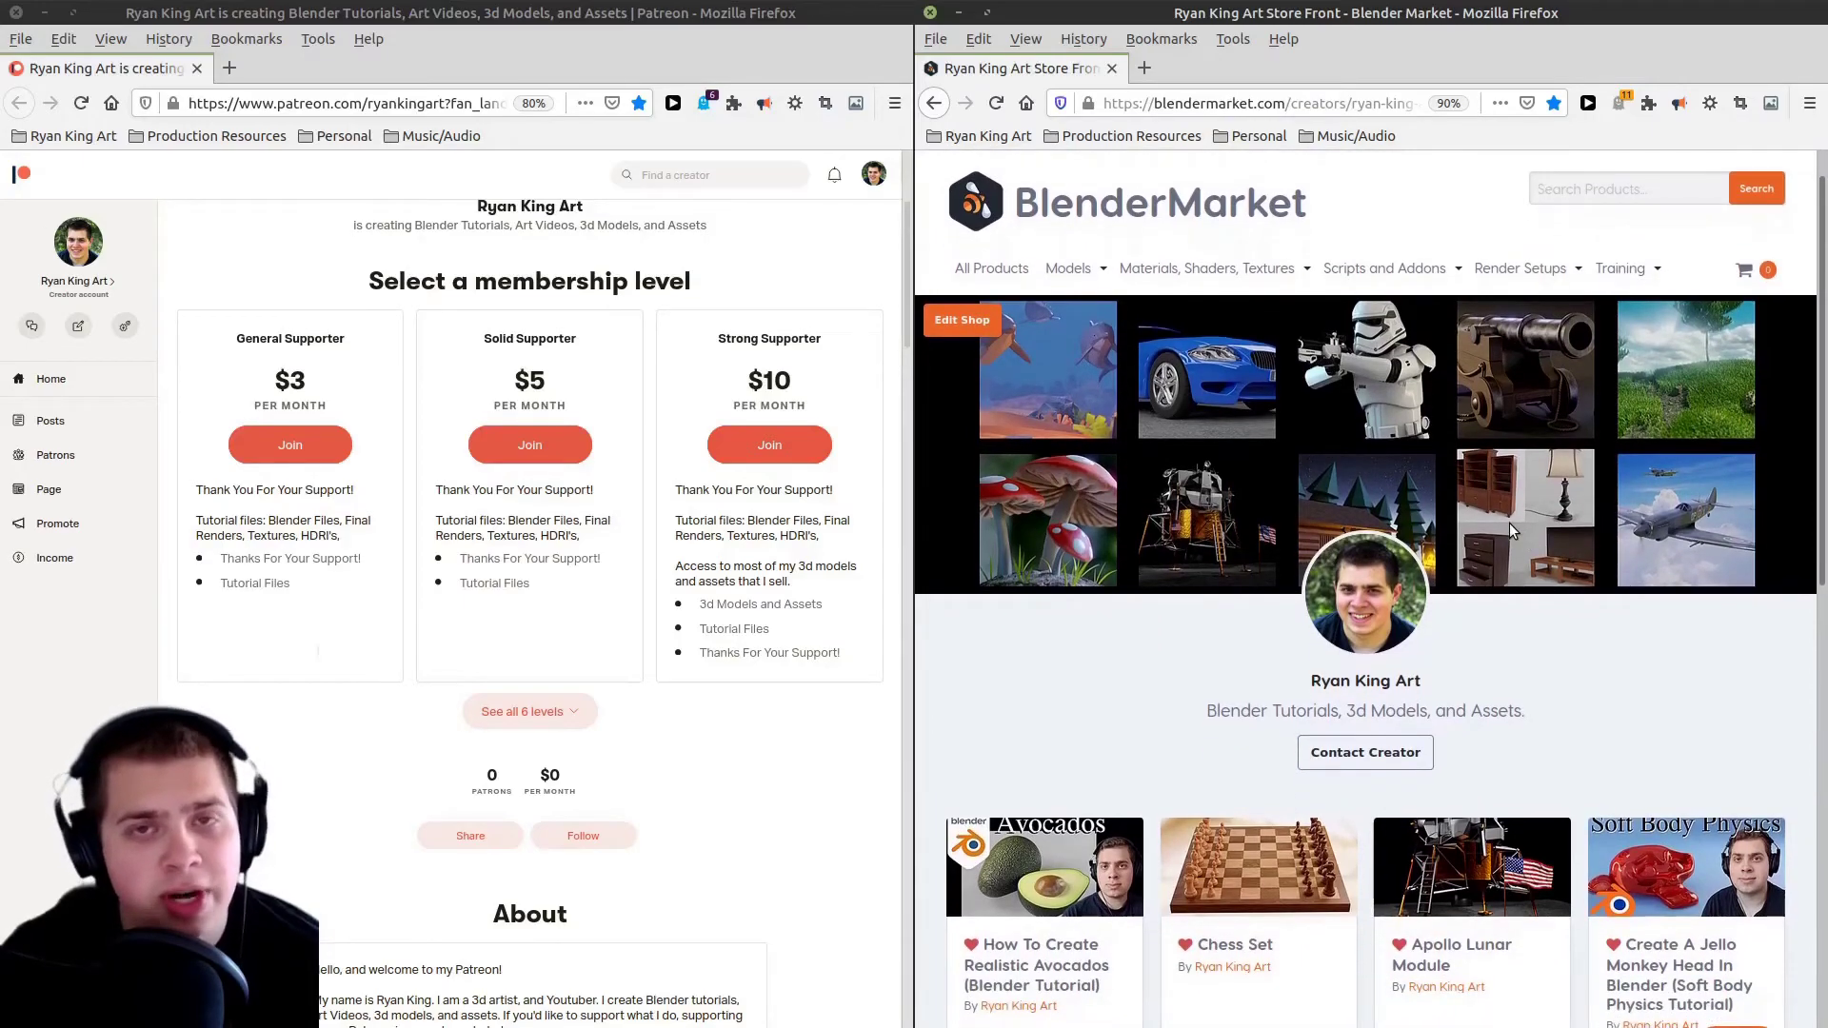
Switch to Firefox and look through the creator's Blender Market products and Patreon membership levels.
scroll(1325, 489, "down", 5)
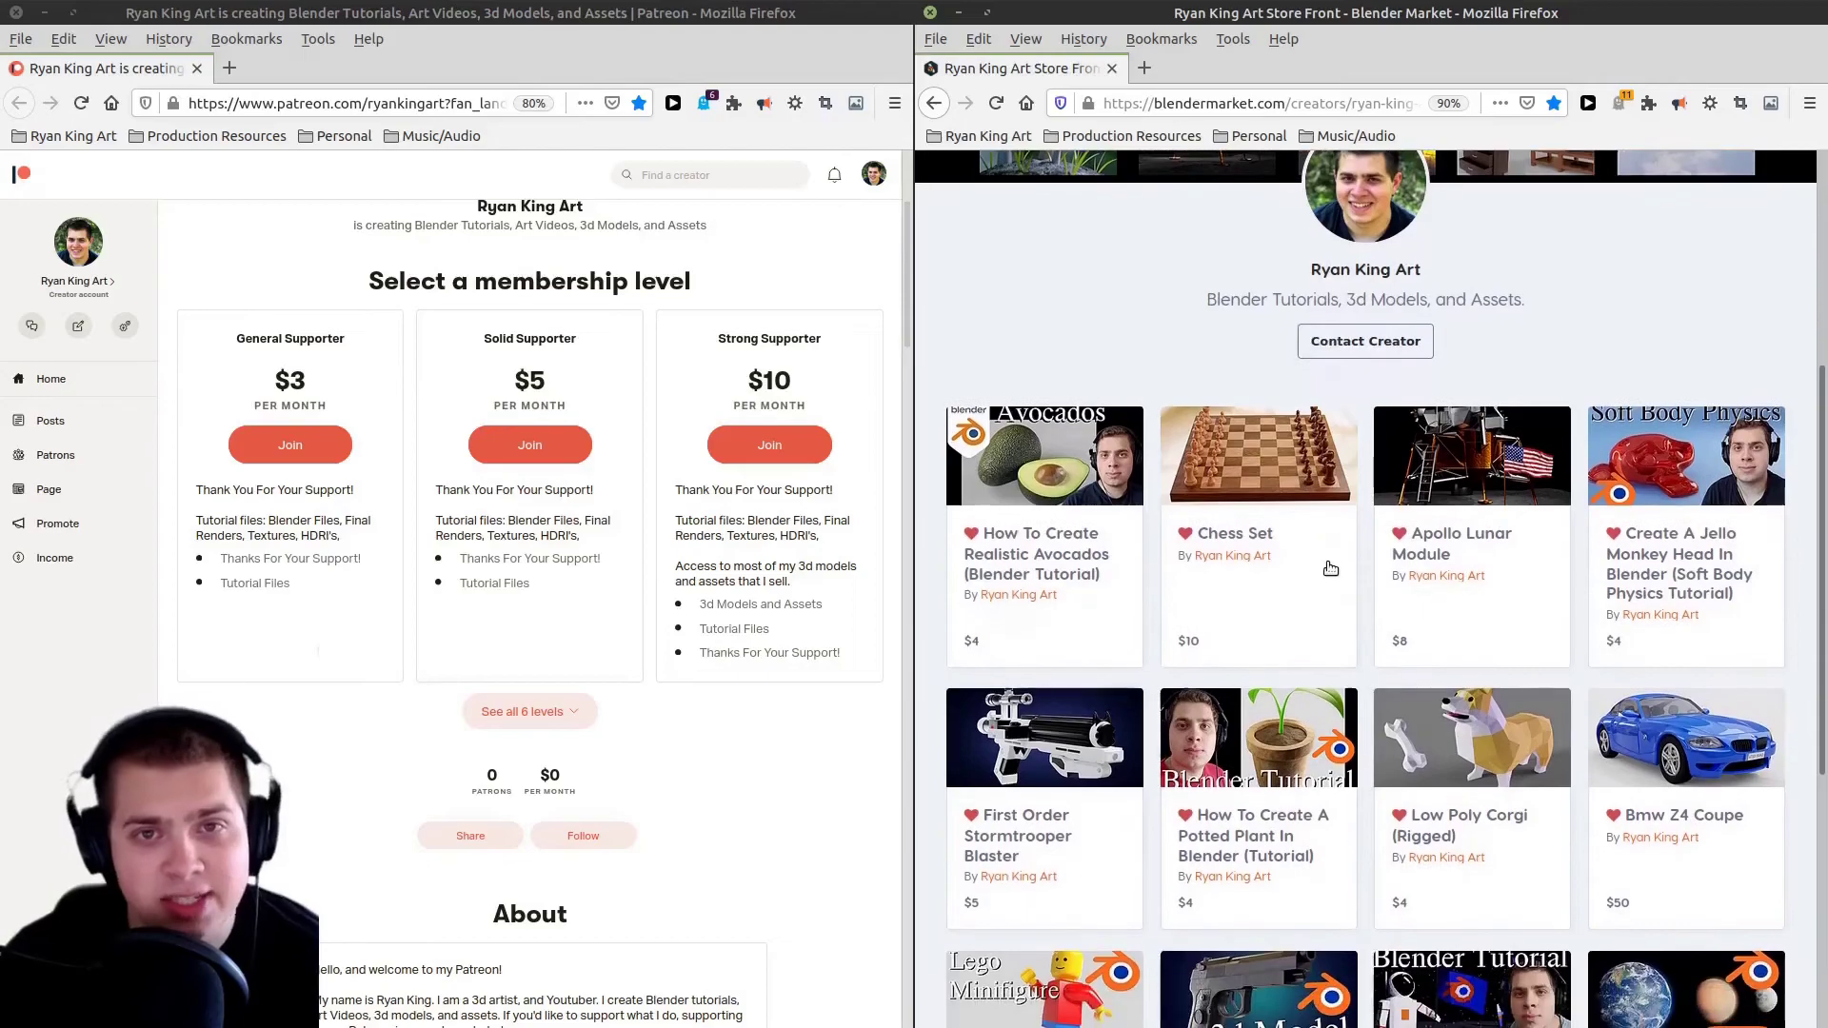
scroll(1328, 562, "up", 2)
scroll(640, 512, "up", 1)
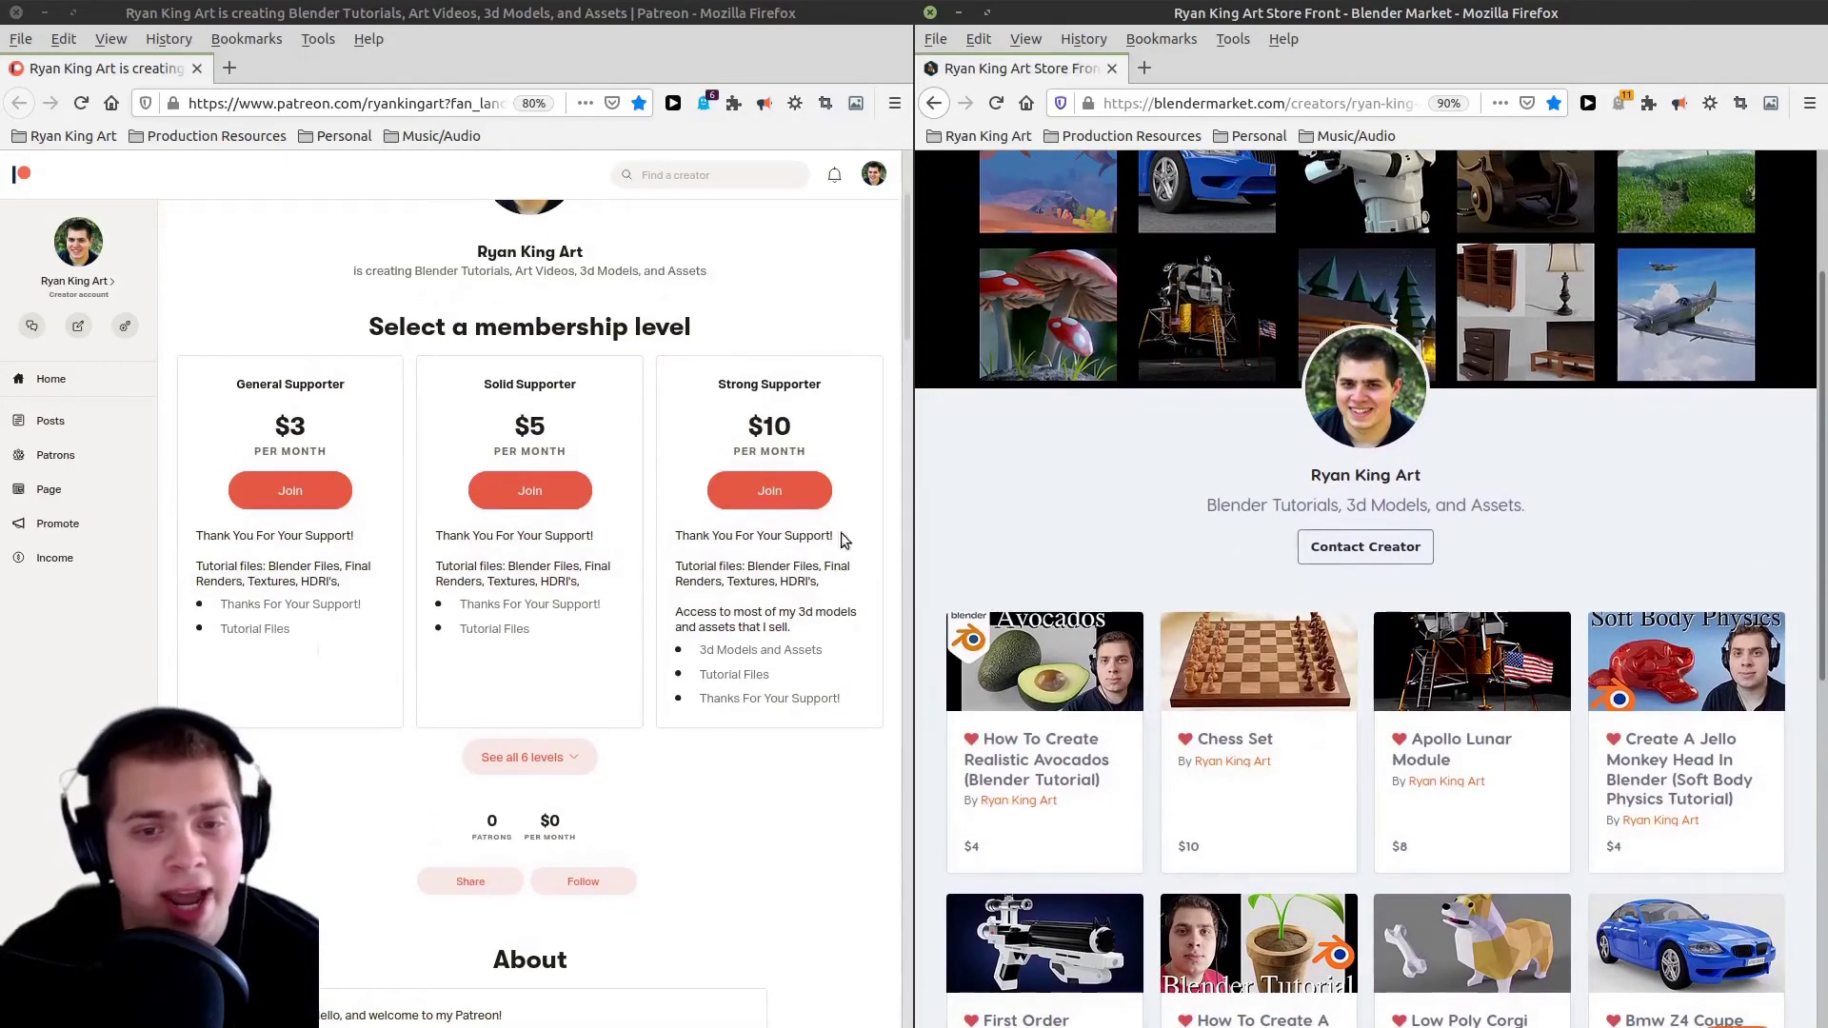
scroll(1371, 719, "down", 2)
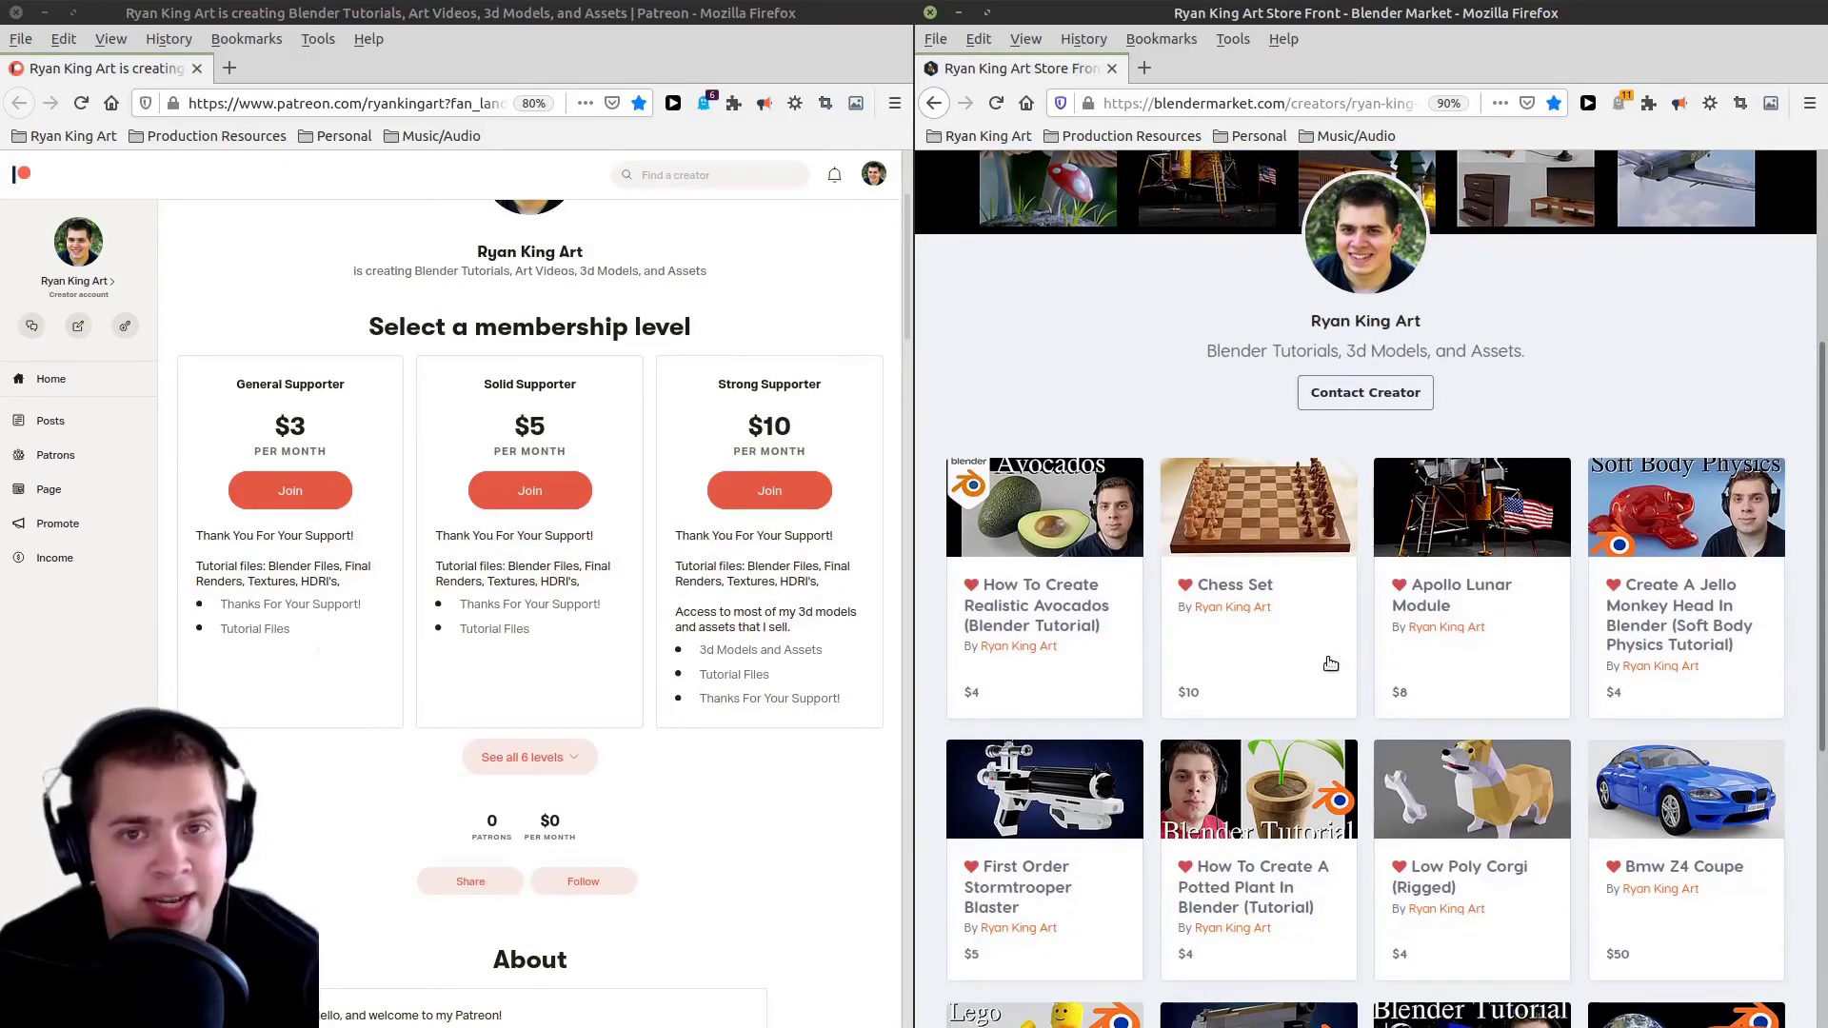
scroll(571, 556, "down", 2)
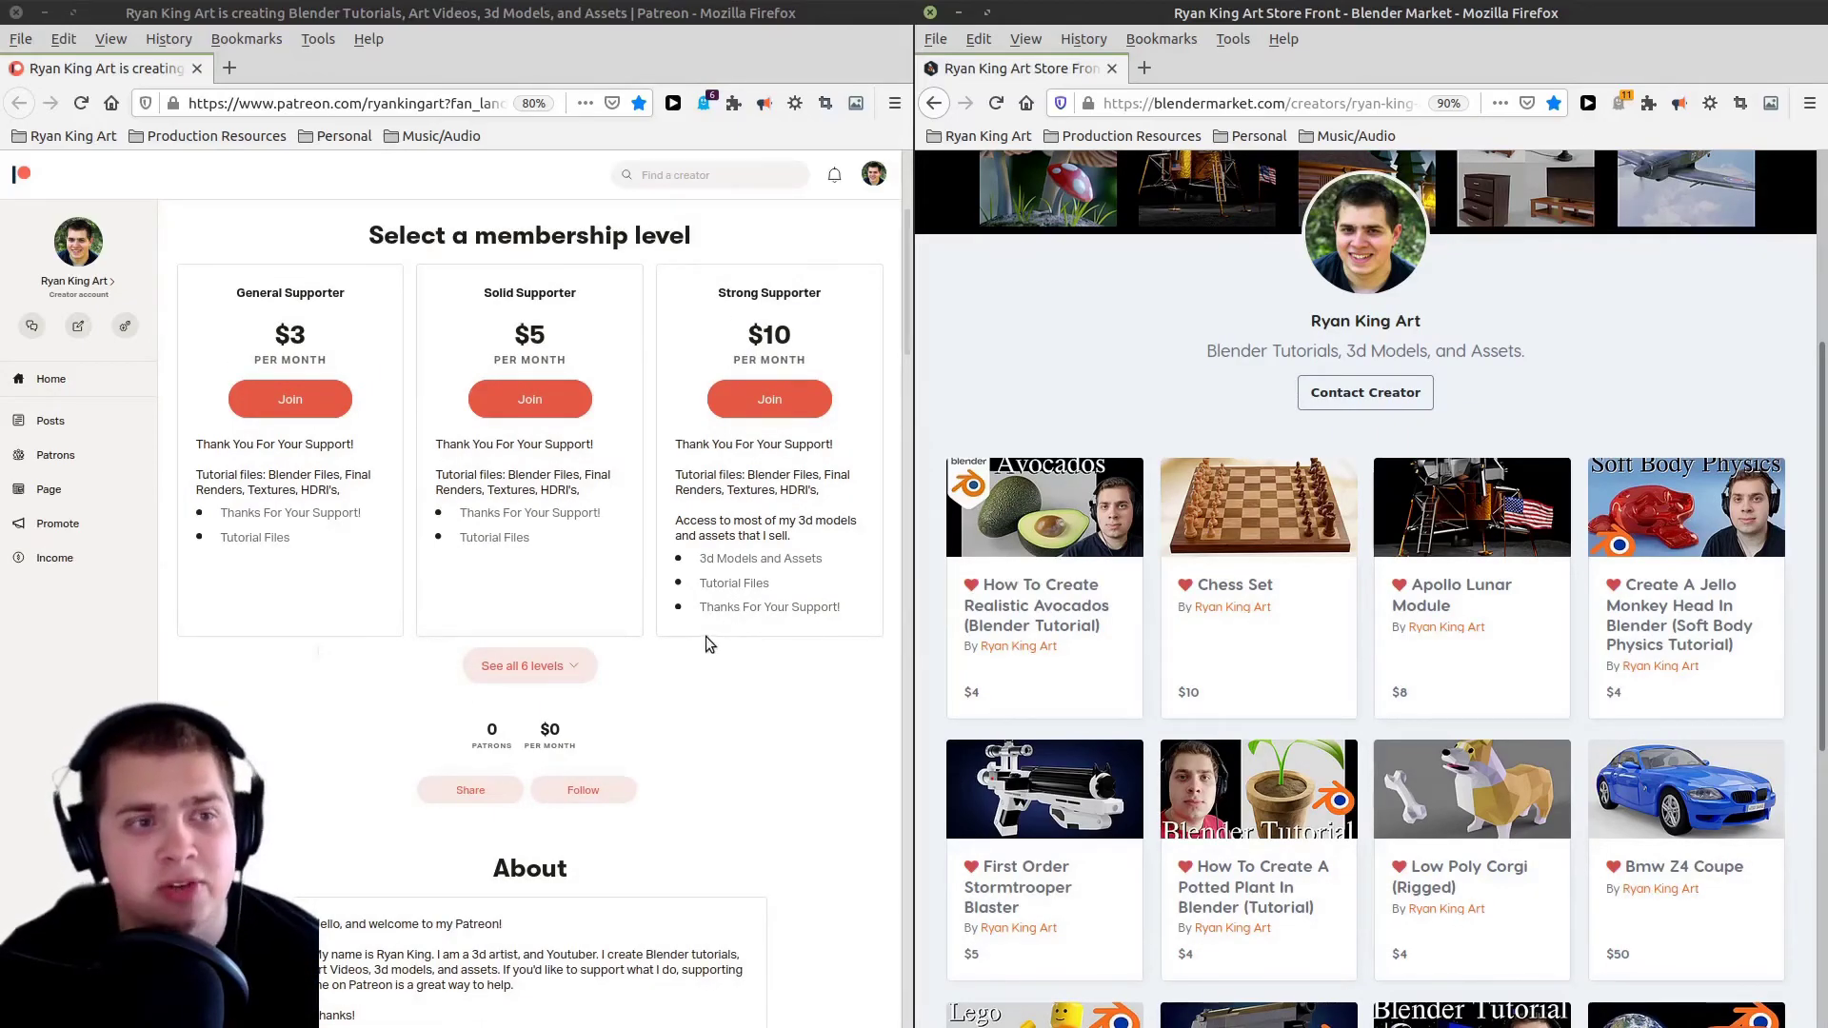
scroll(705, 636, "up", 5)
scroll(1065, 723, "up", 1)
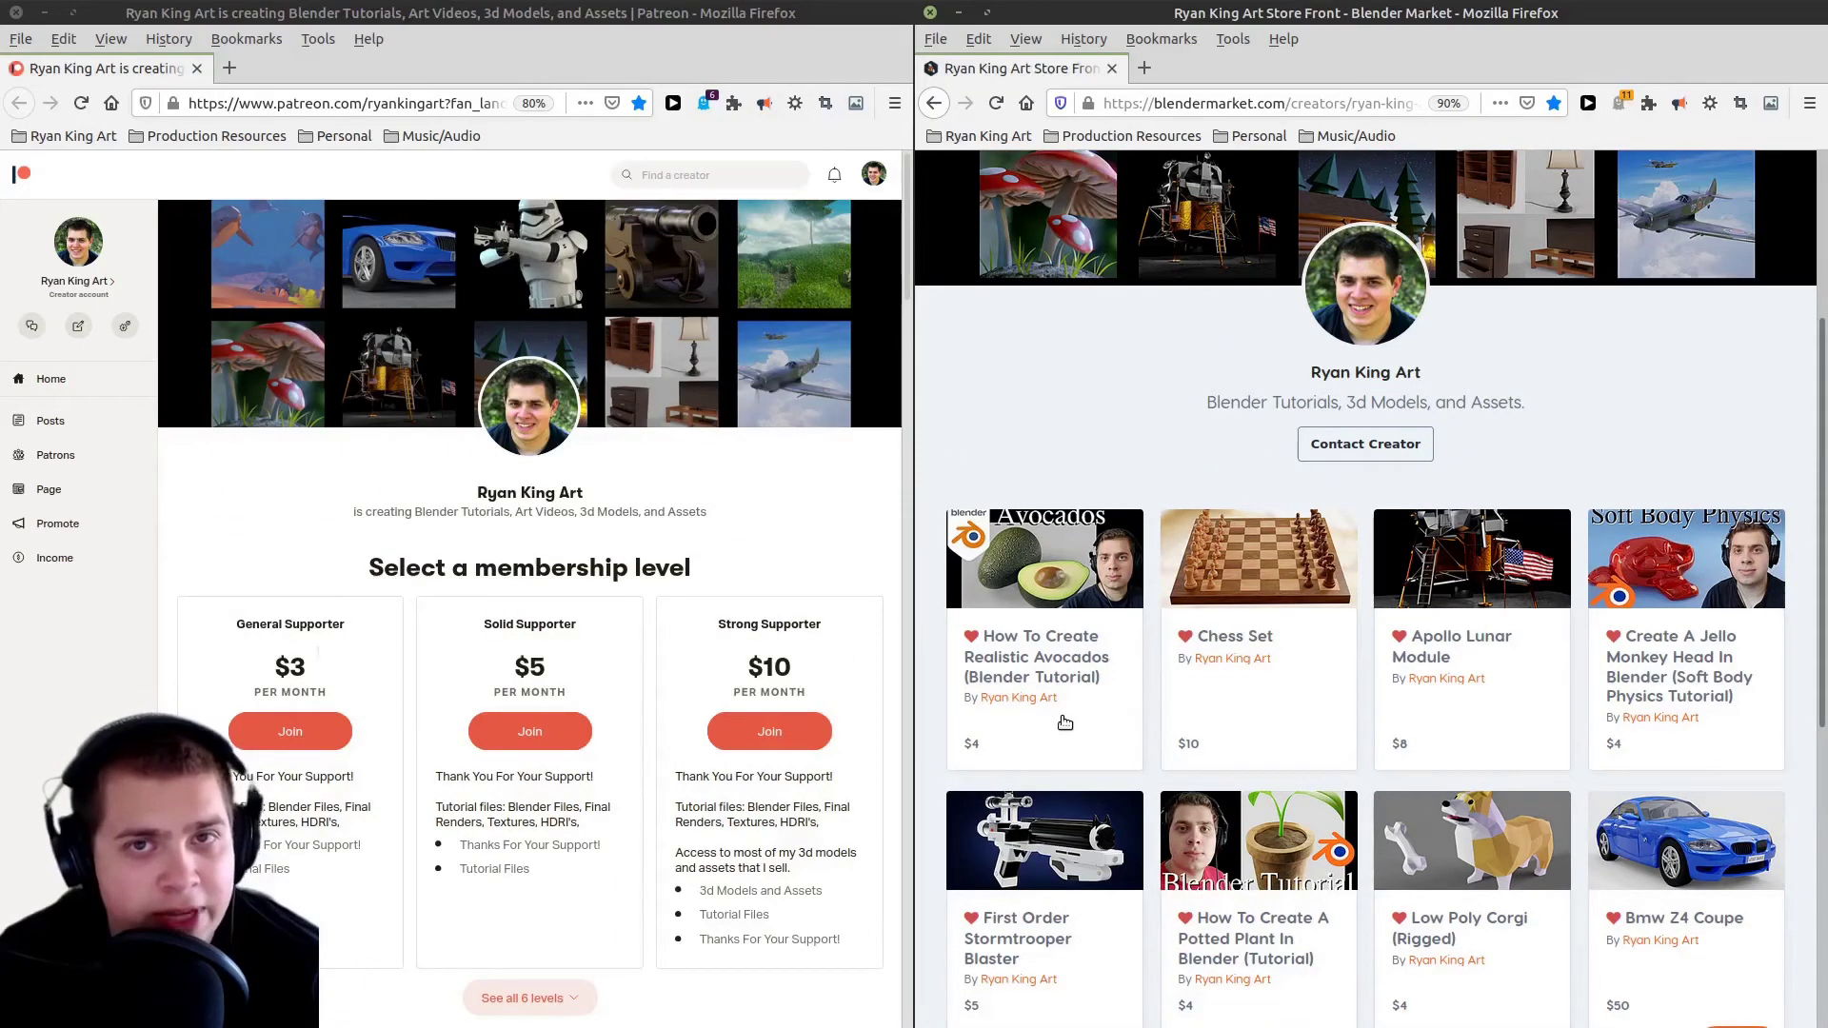